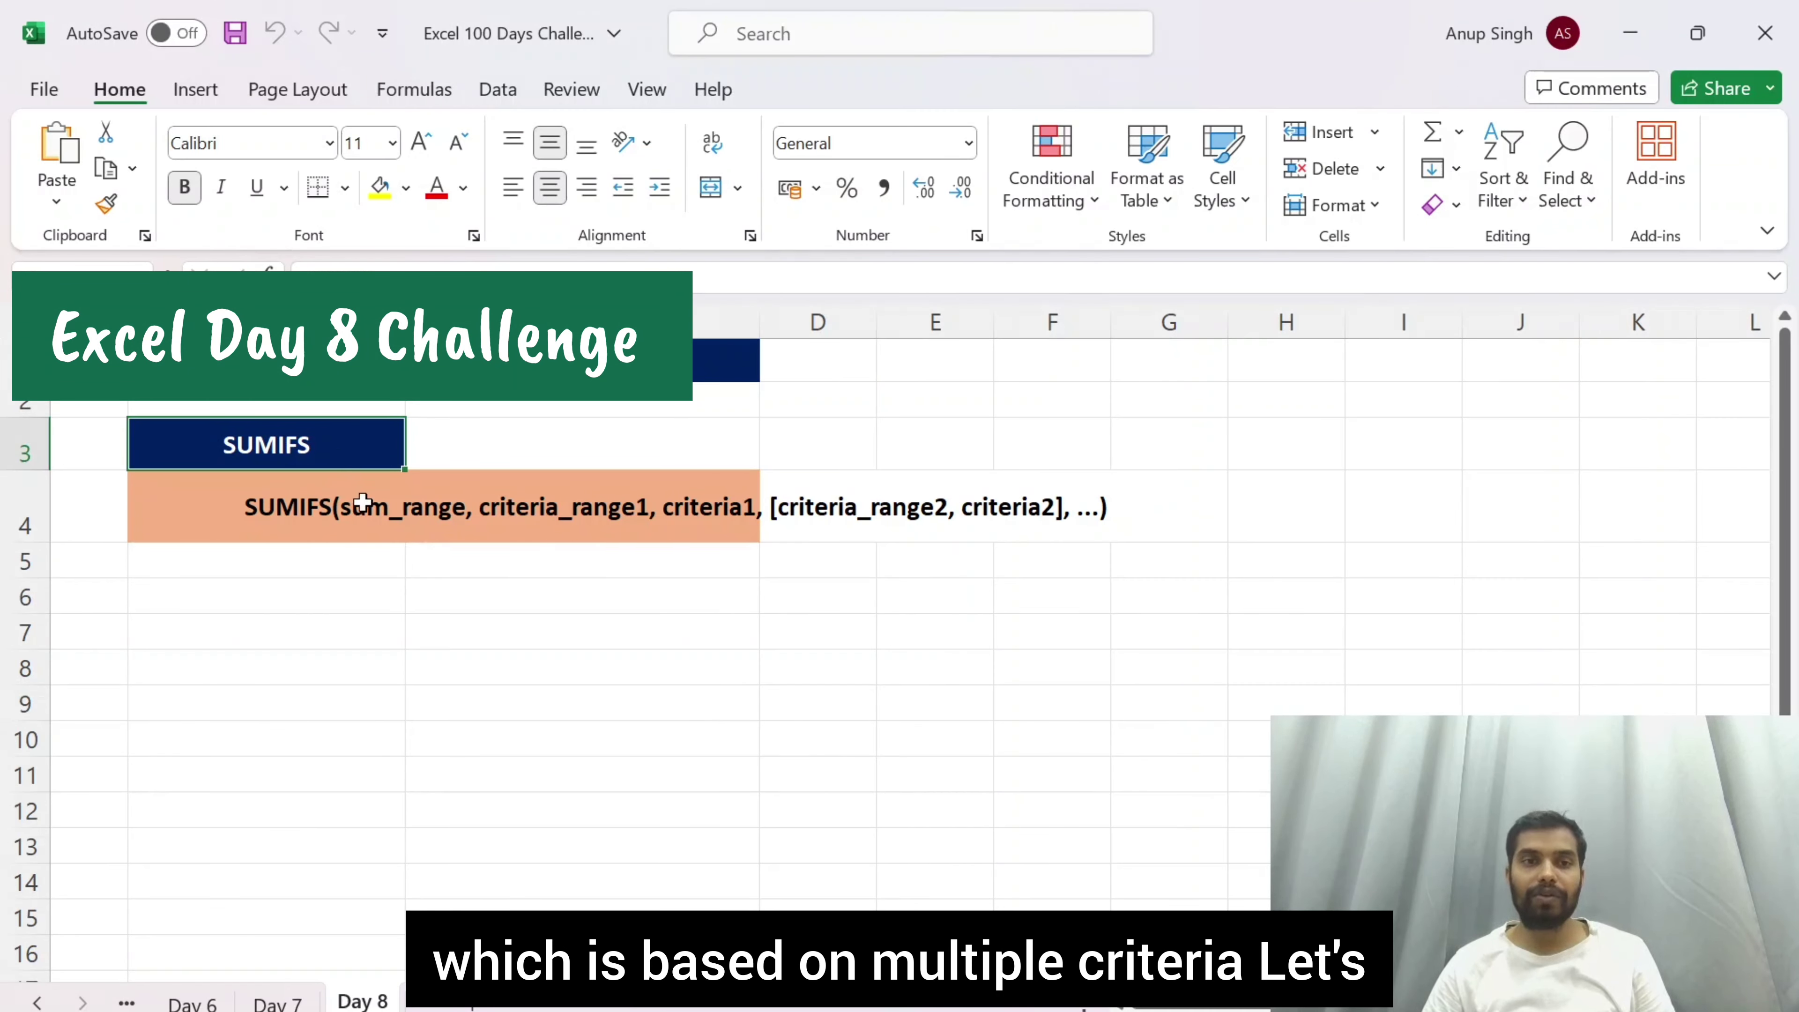
{"action": "left_click", "coordinate": [448, 530]}
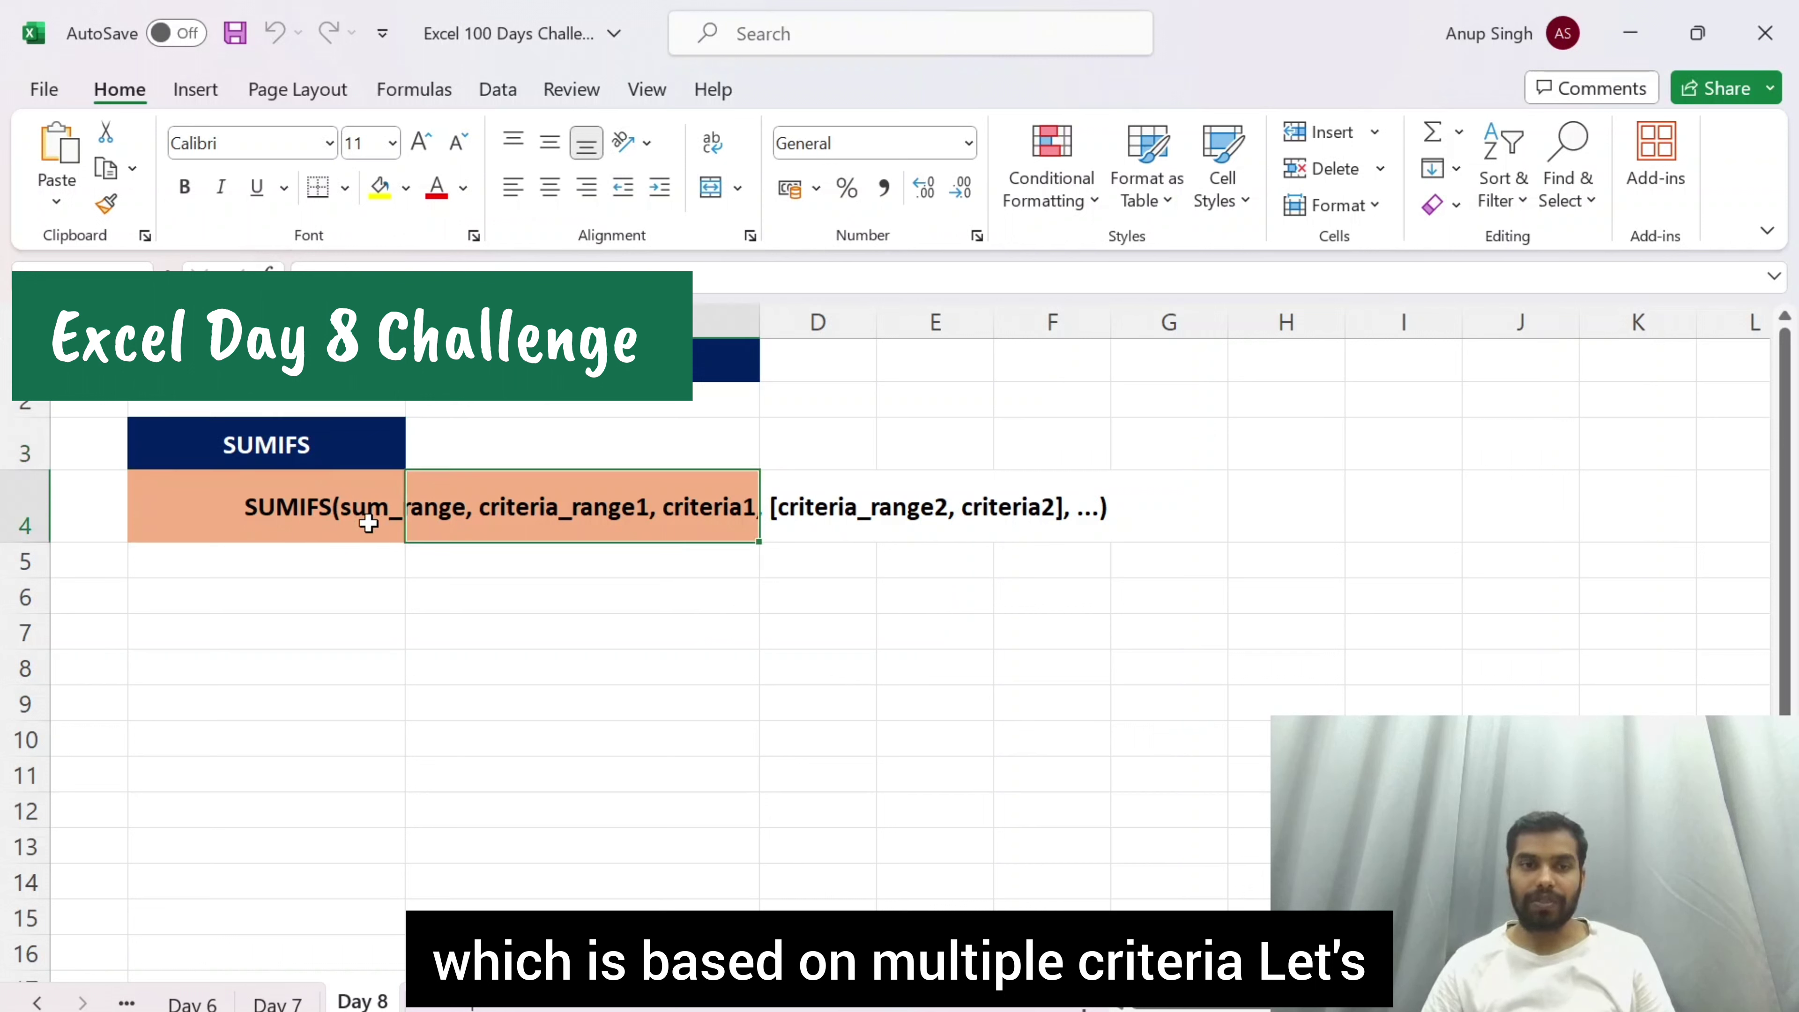
{"action": "left_click", "coordinate": [284, 520]}
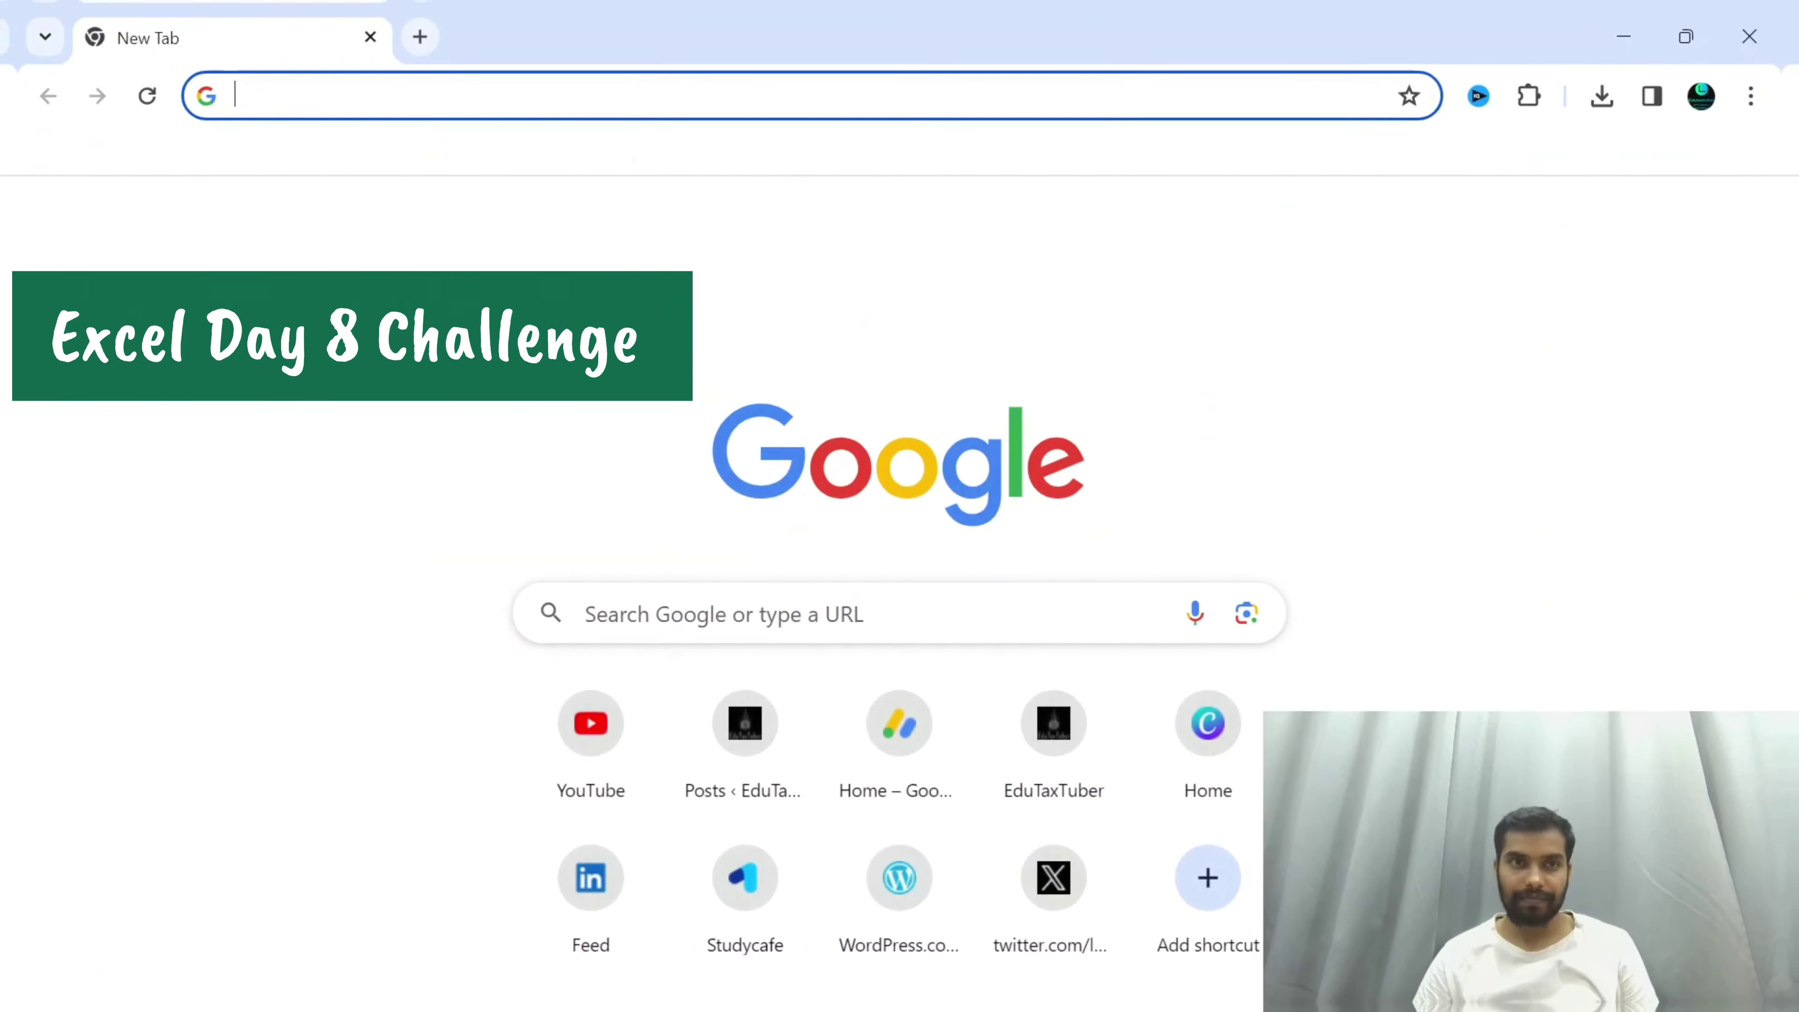
Step: Open the ceoworld.biz page on the World's Richest People (Top Billionaires, 2023), copy its URL, and switch back to Excel
{"action": "type", "text": "ce"}
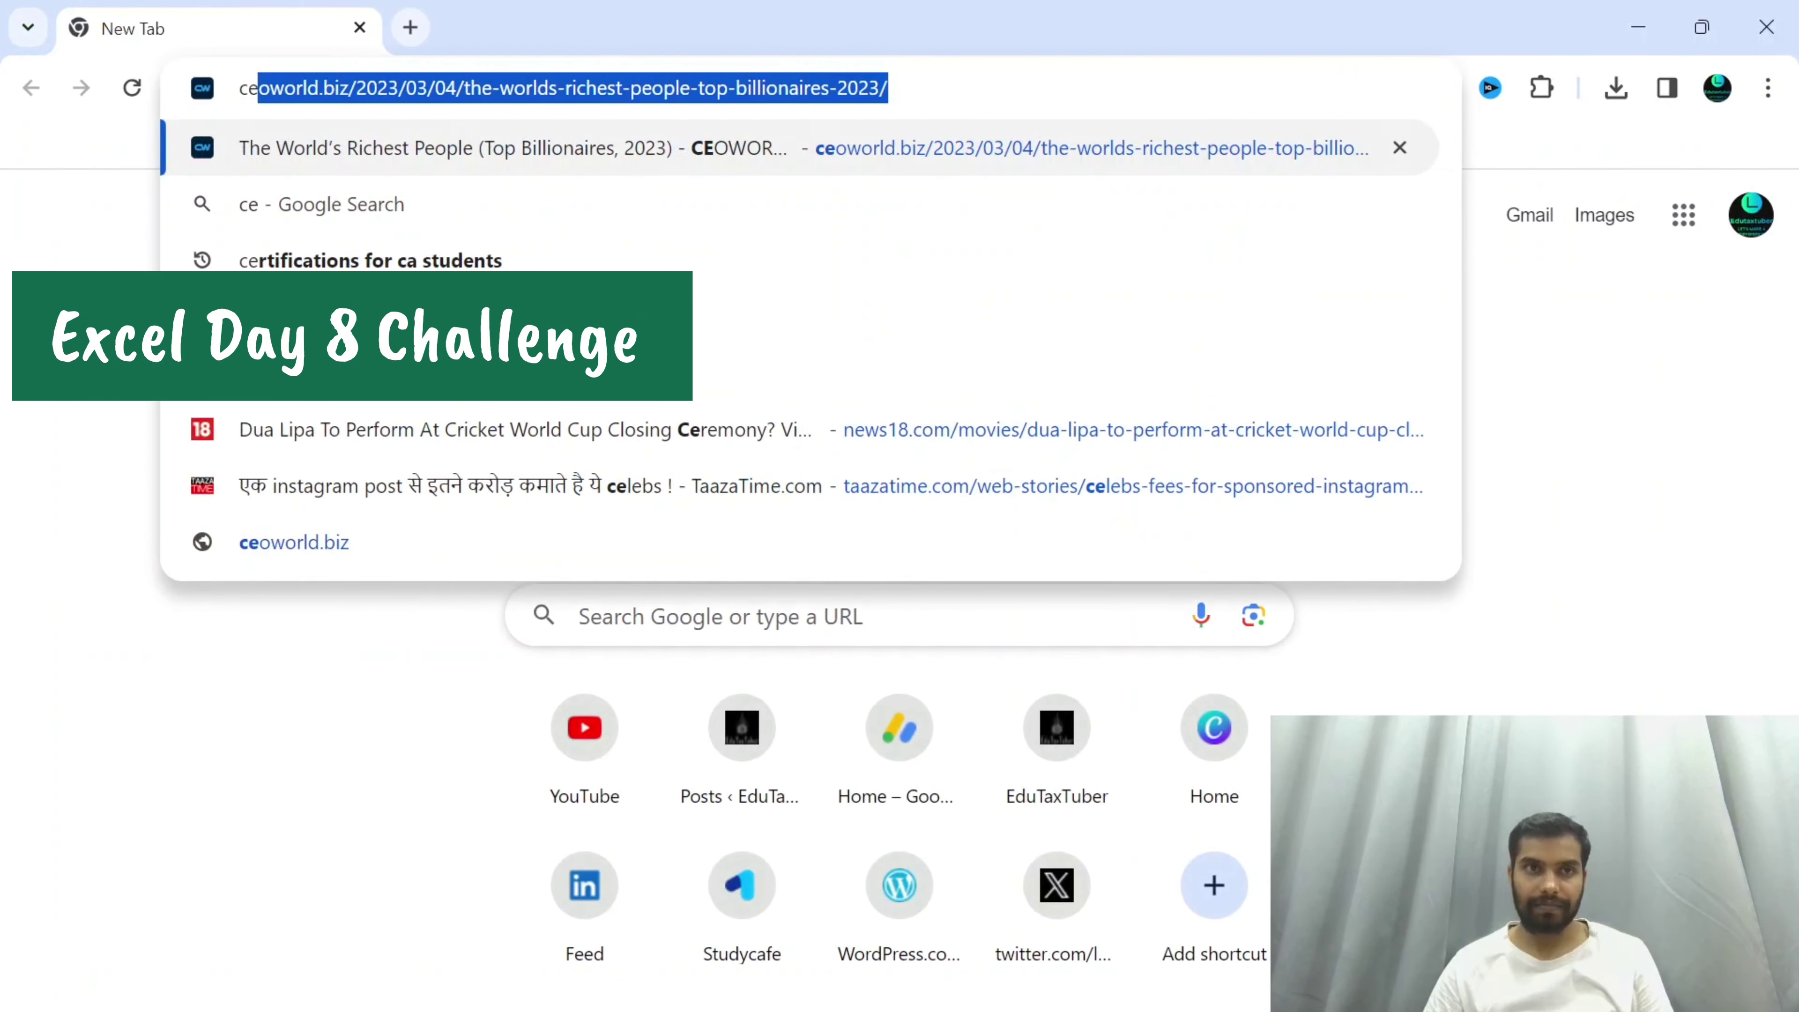
{"action": "key", "text": "Return"}
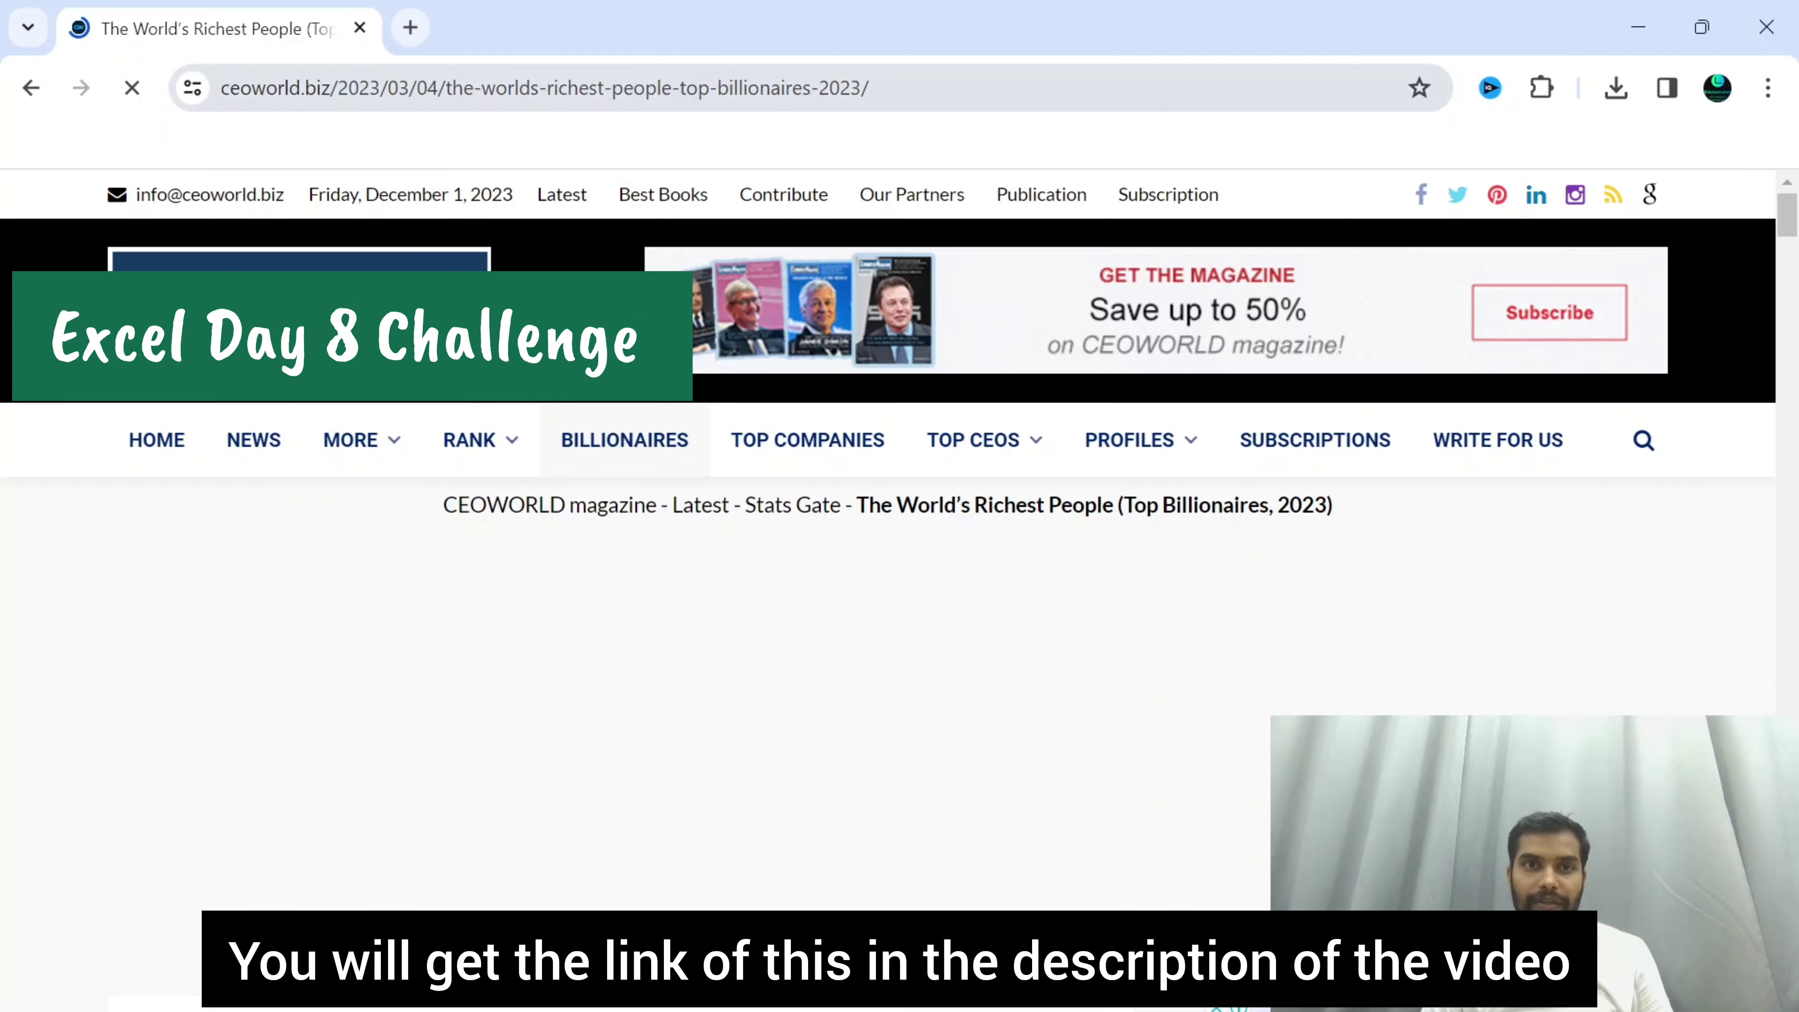
{"action": "left_click", "coordinate": [689, 99]}
{"action": "right_click", "coordinate": [625, 110]}
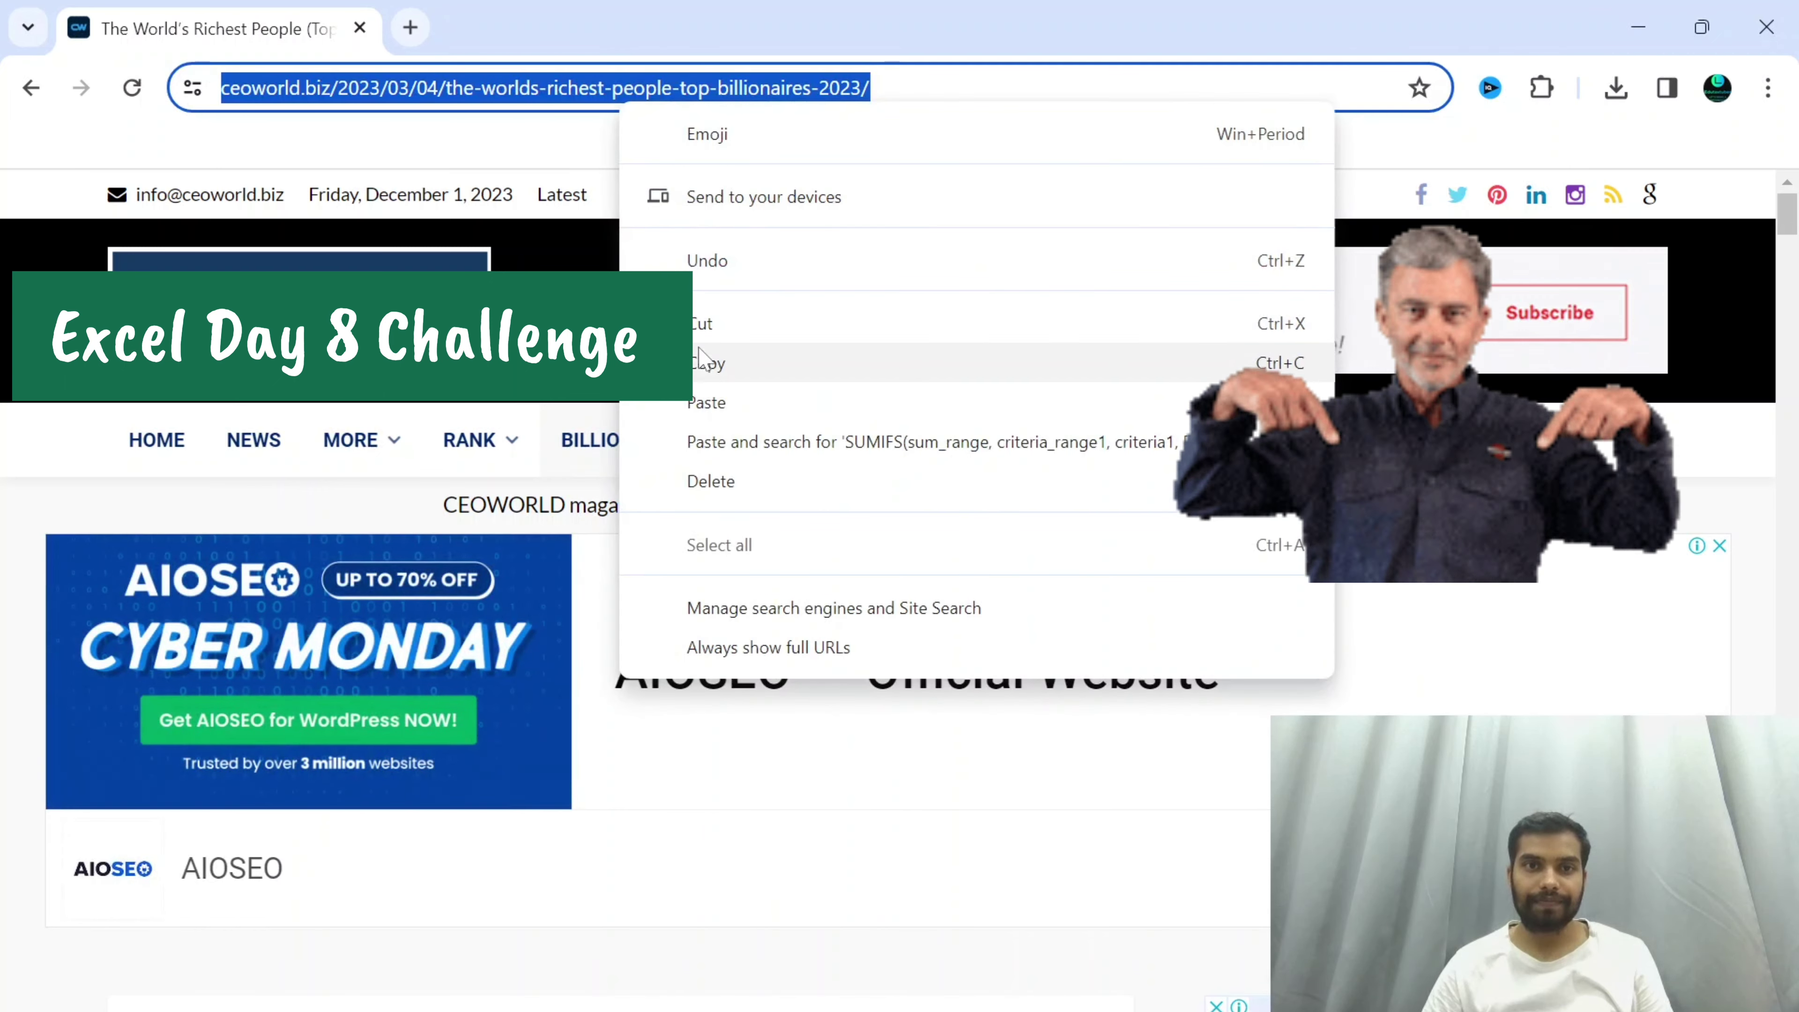
{"action": "left_click", "coordinate": [701, 360]}
{"action": "right_click", "coordinate": [623, 100]}
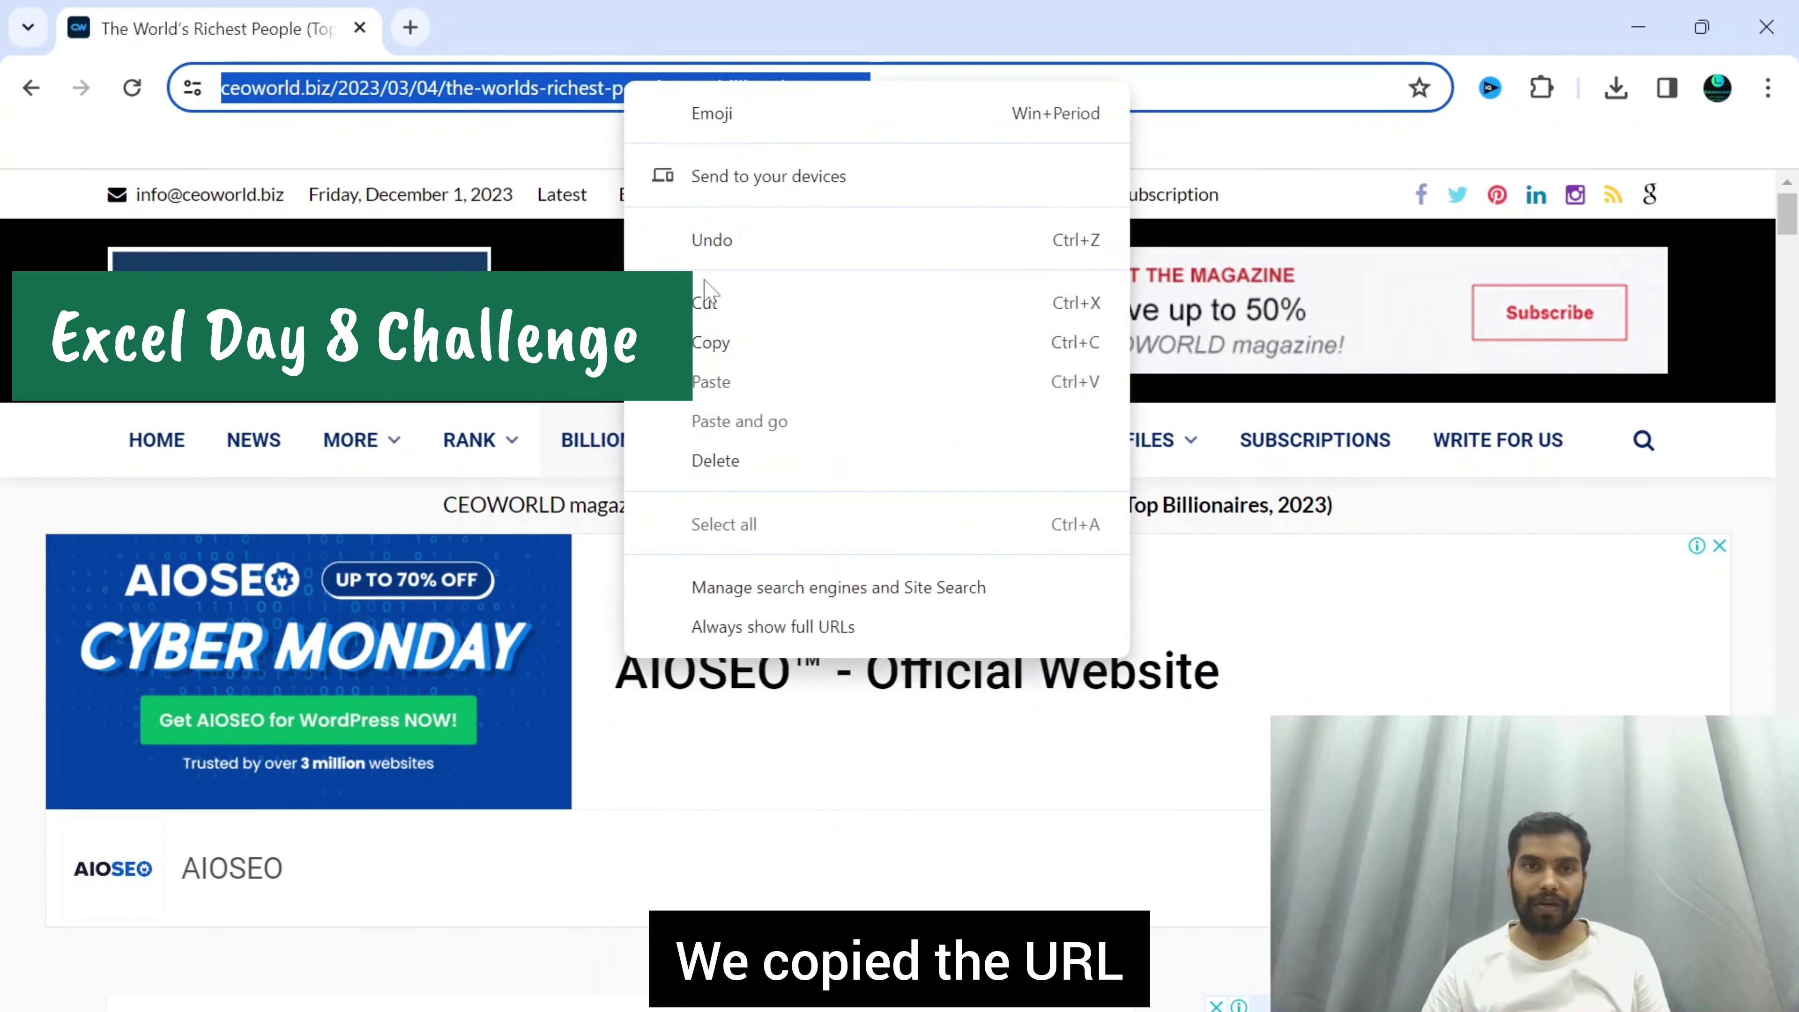
{"action": "left_click", "coordinate": [701, 338]}
{"action": "key", "text": "alt+Tab"}
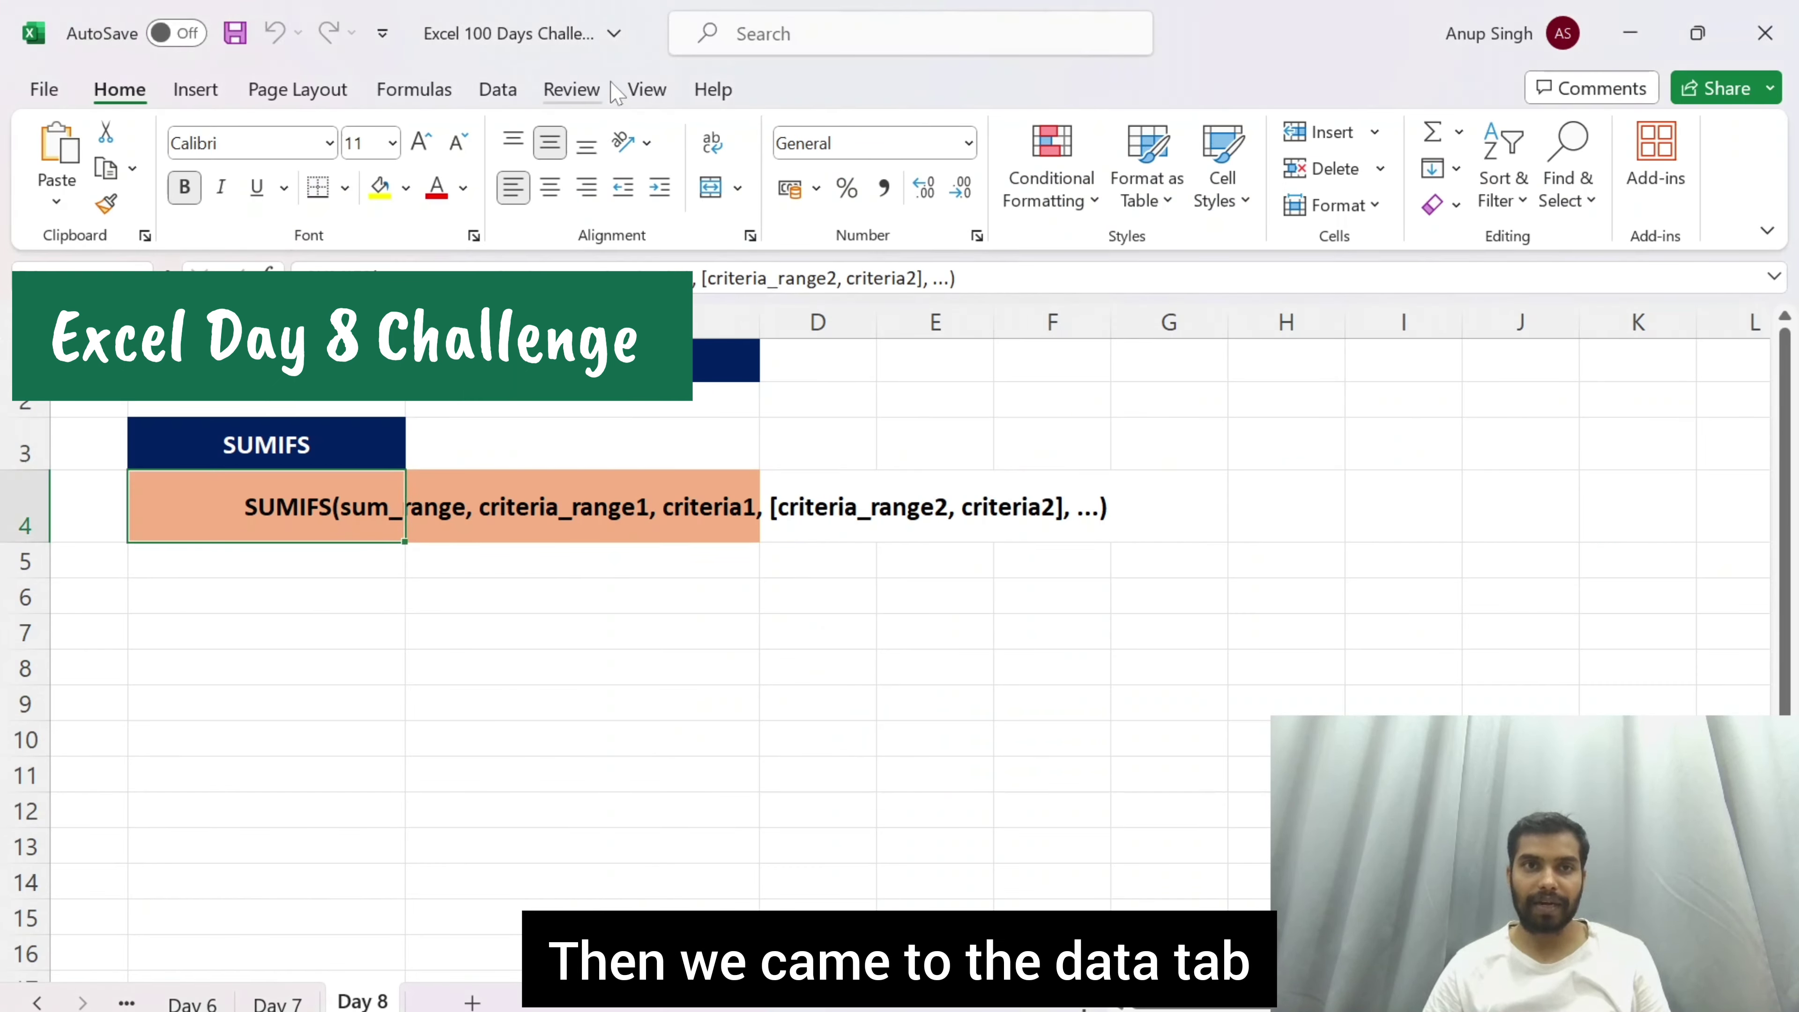
{"action": "left_click", "coordinate": [500, 89]}
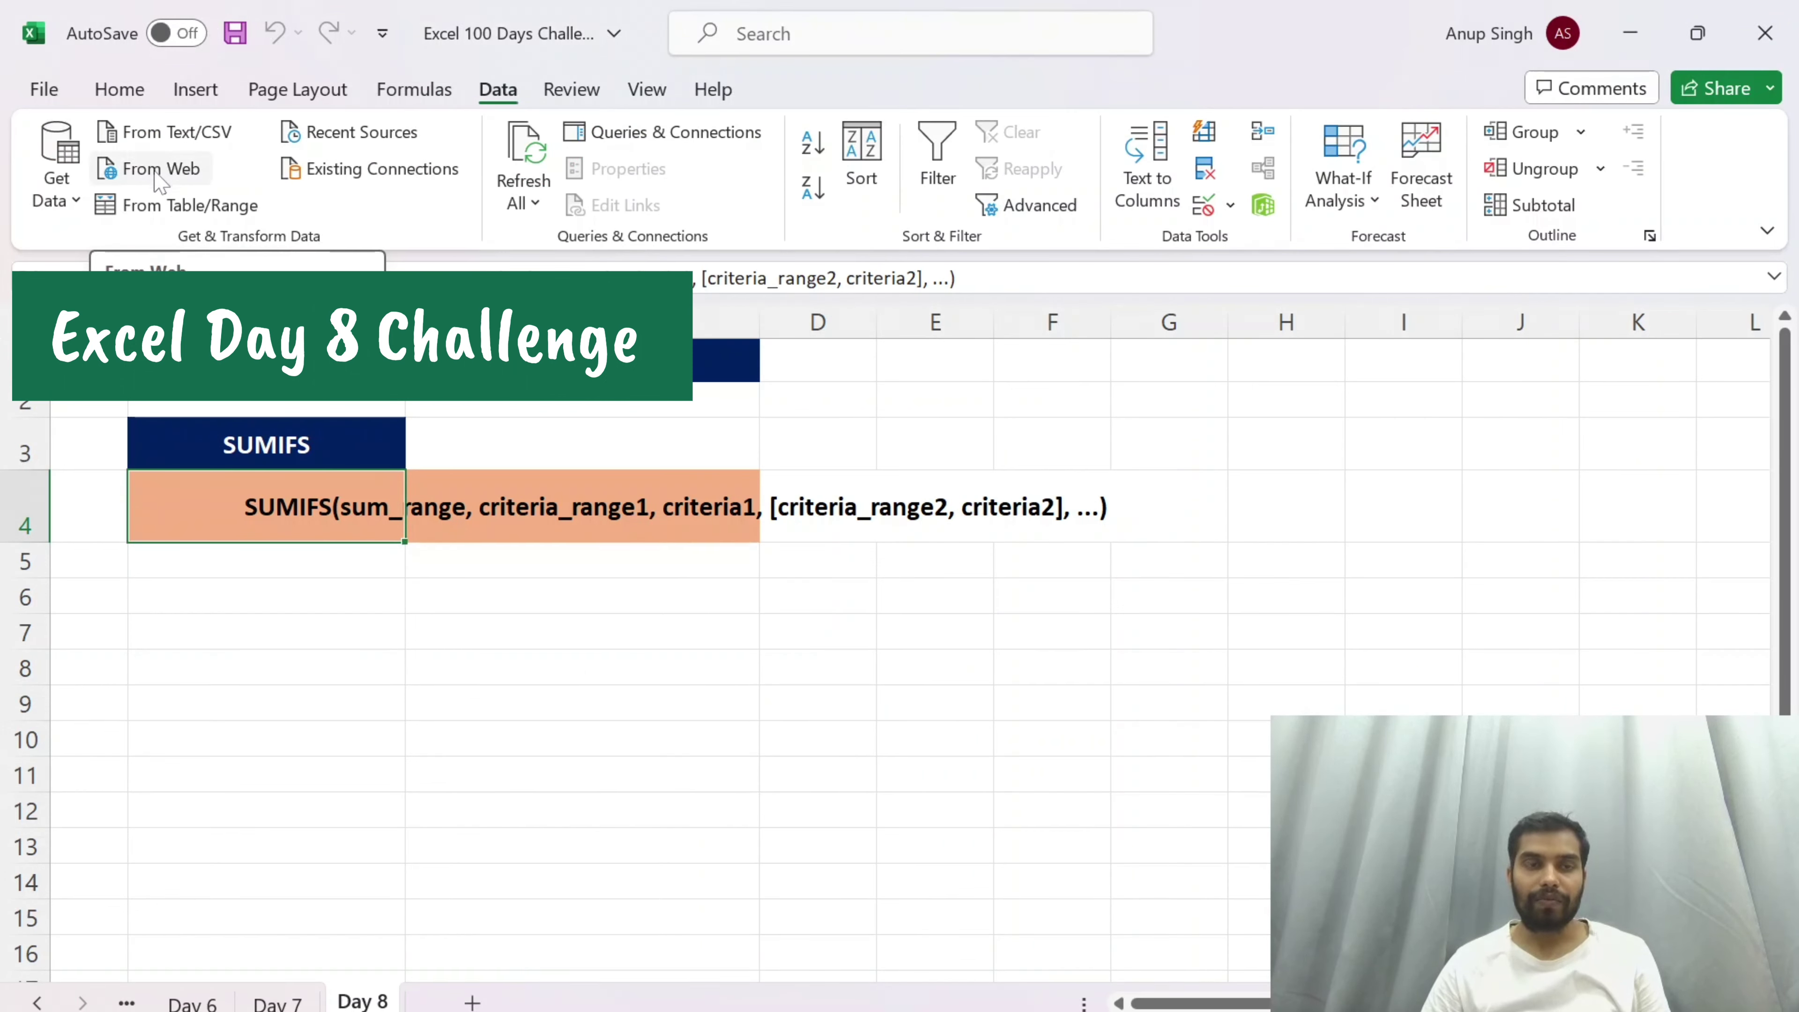
{"action": "left_click", "coordinate": [167, 168]}
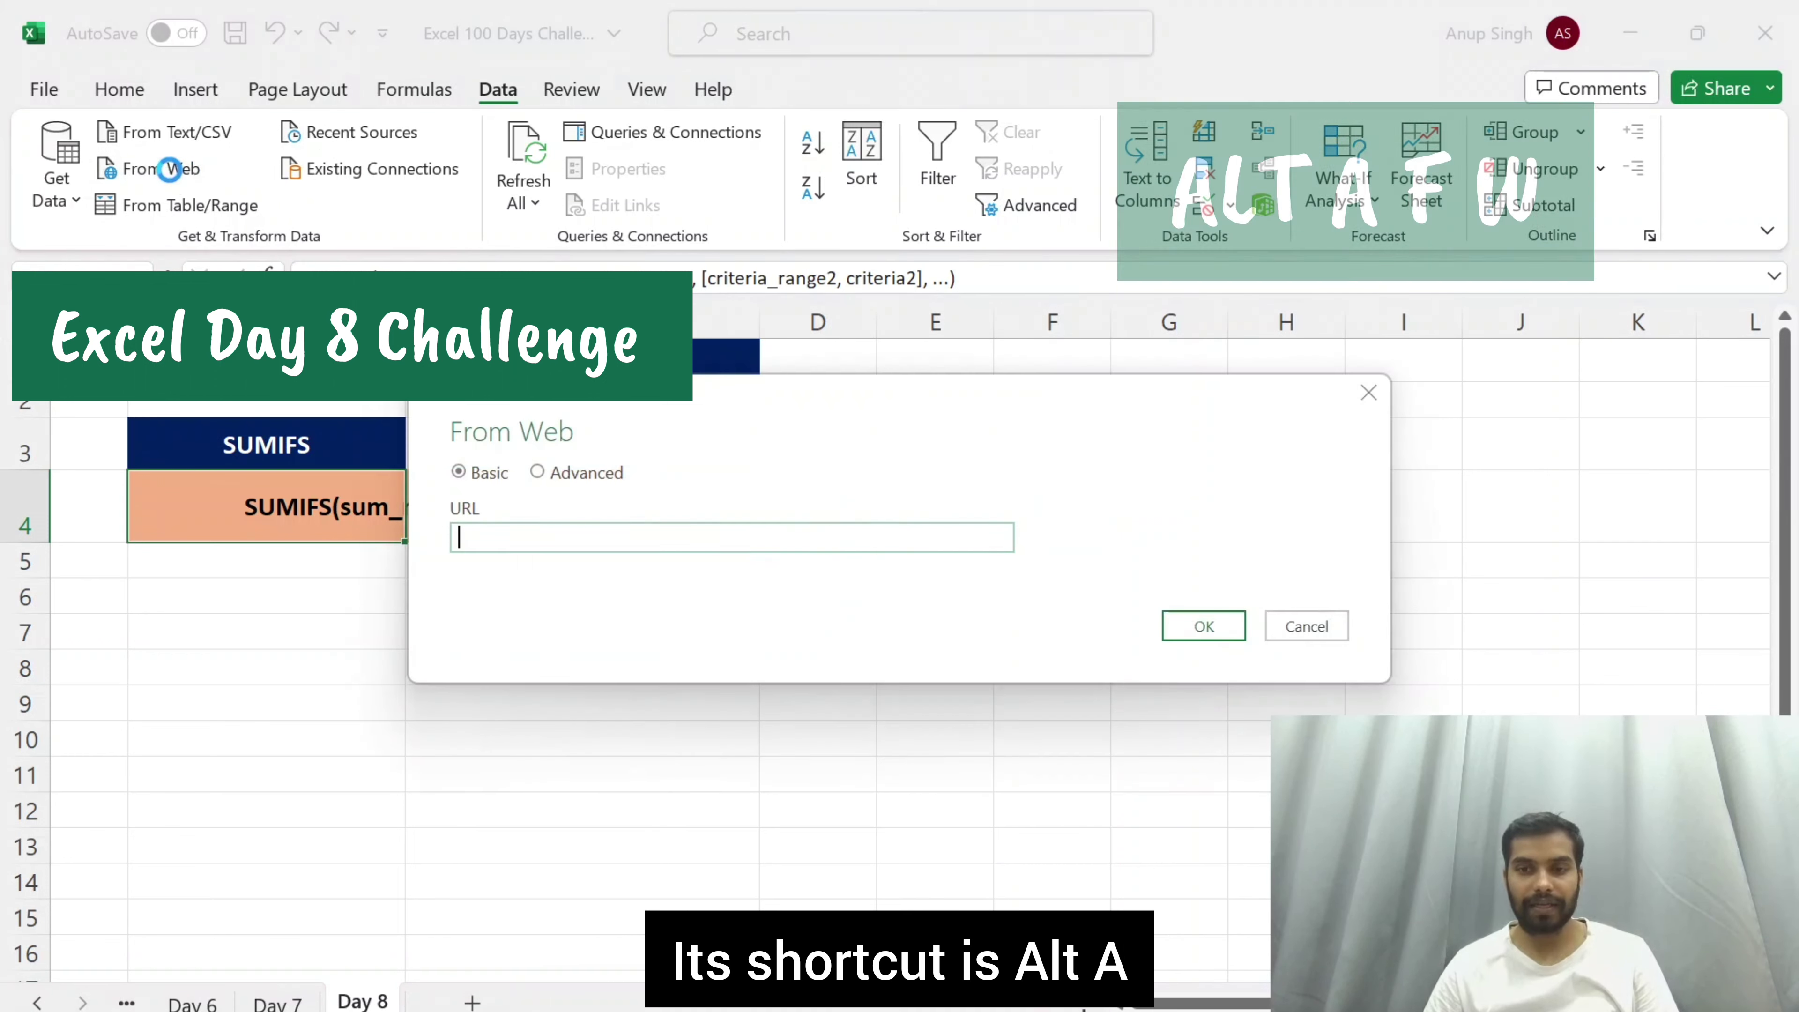
{"action": "key", "text": "Escape"}
Step: Import the "Top Billionaires: Richest People in the World, 2023" table from the copied web URL and load it into the workbook
{"action": "key", "text": "alt"}
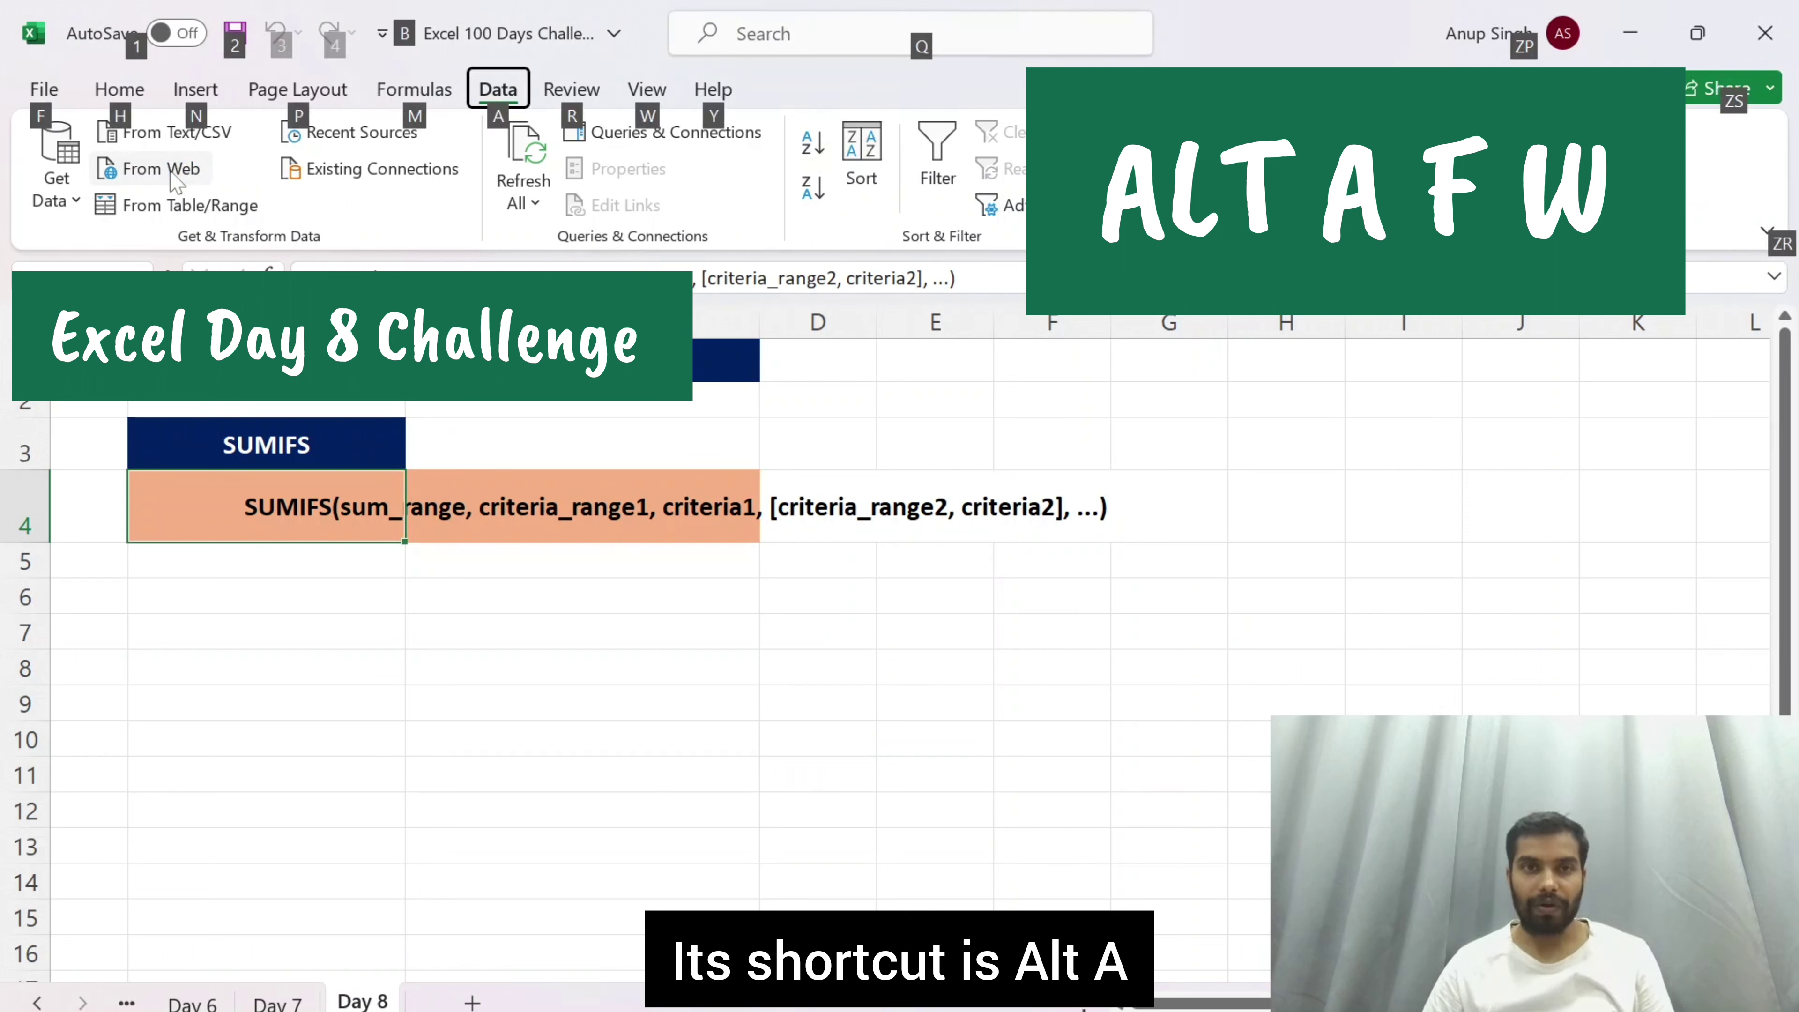
{"action": "key", "text": "a"}
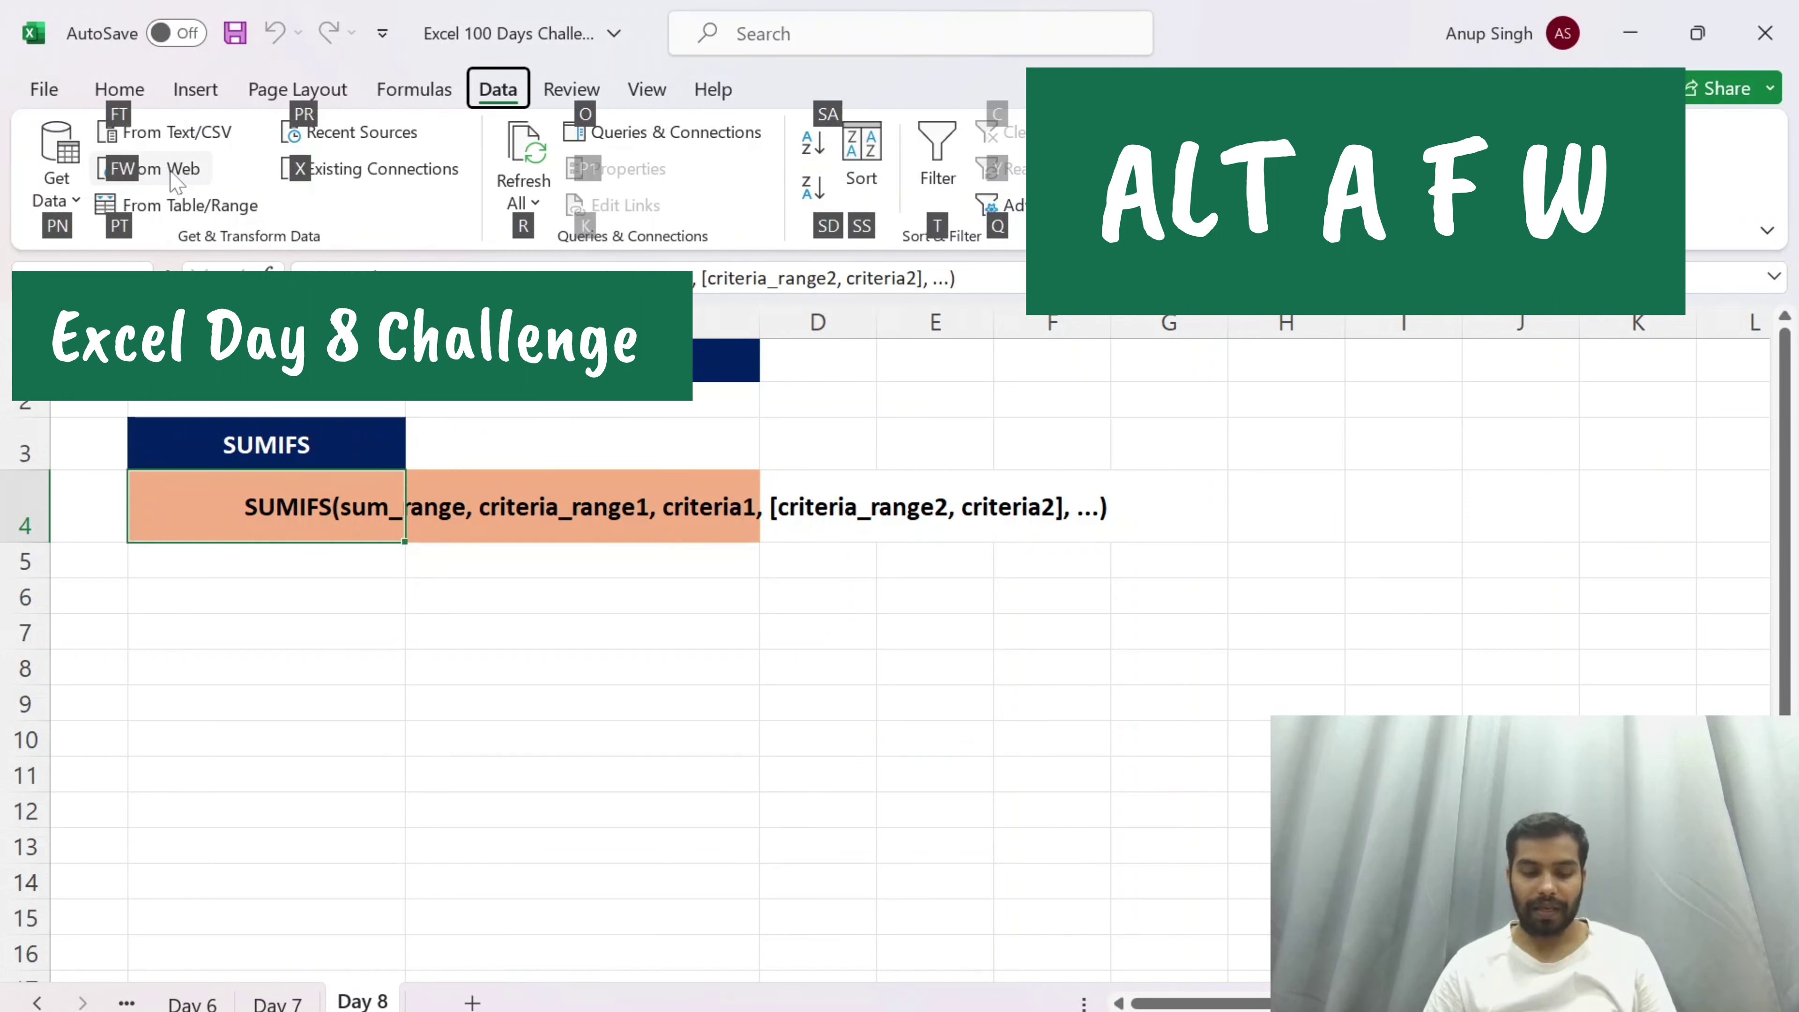
{"action": "key", "text": "f"}
{"action": "key", "text": "w"}
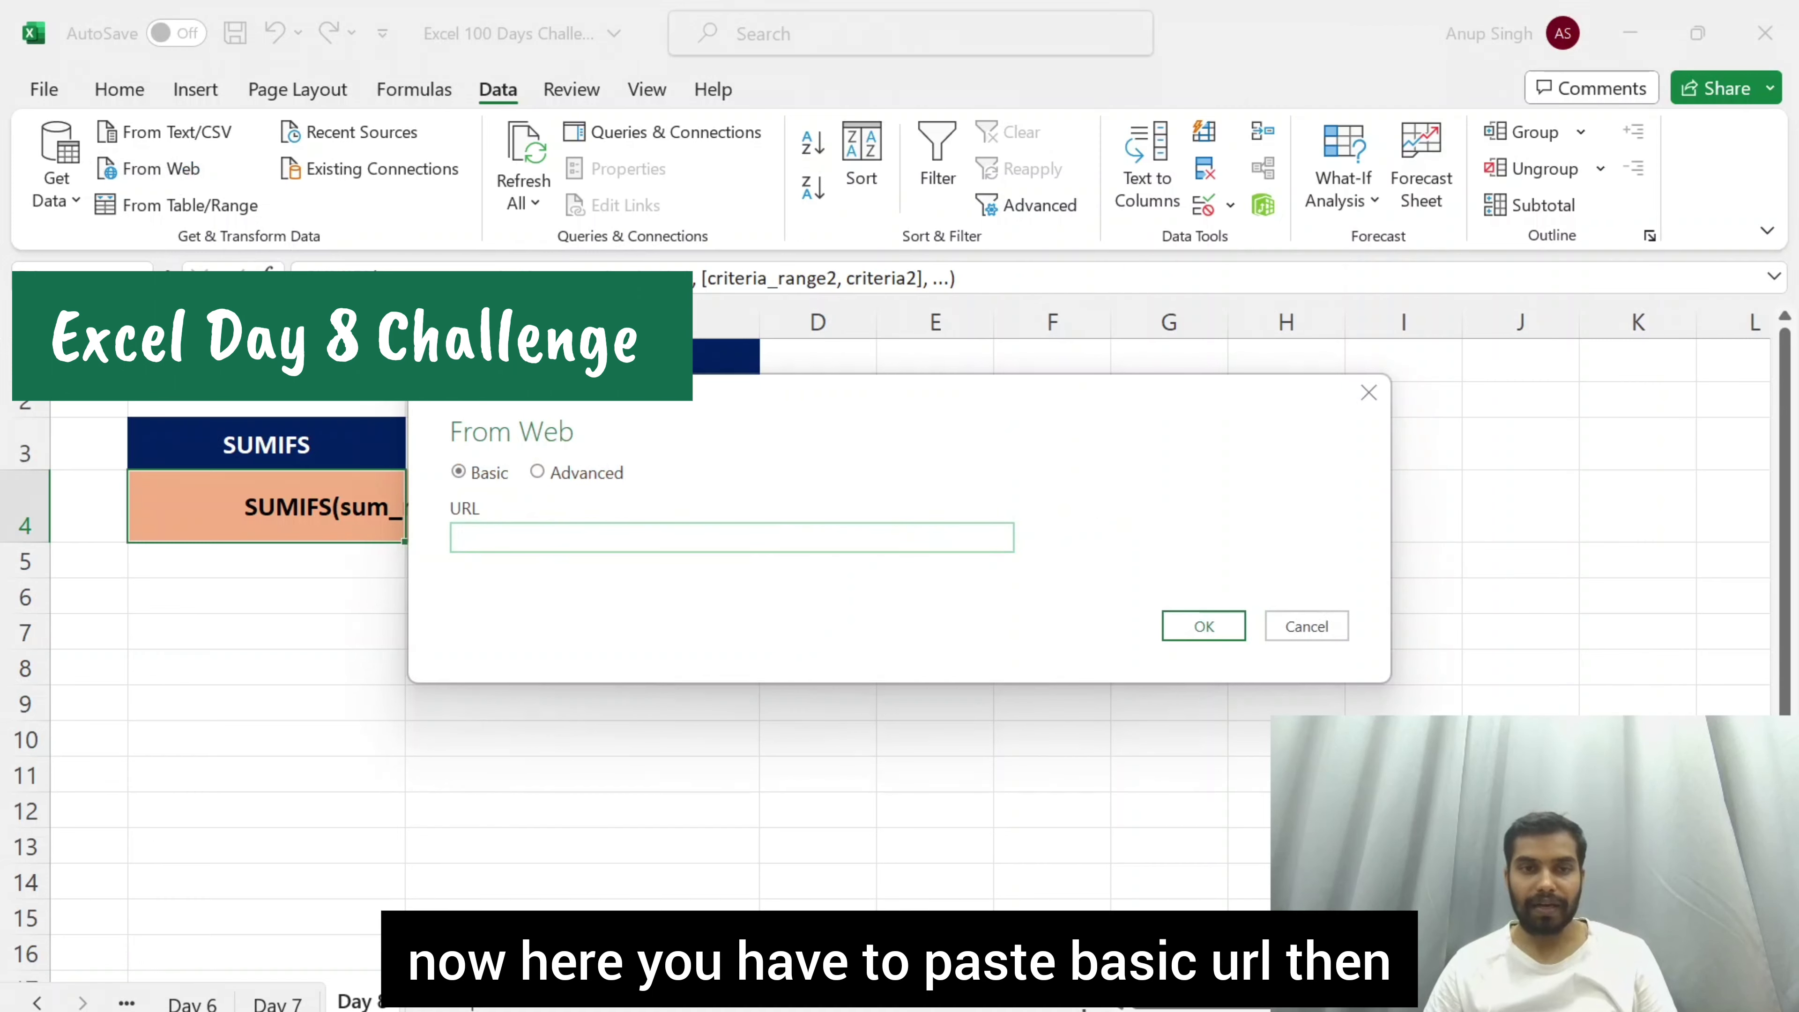
{"action": "key", "text": "ctrl+v"}
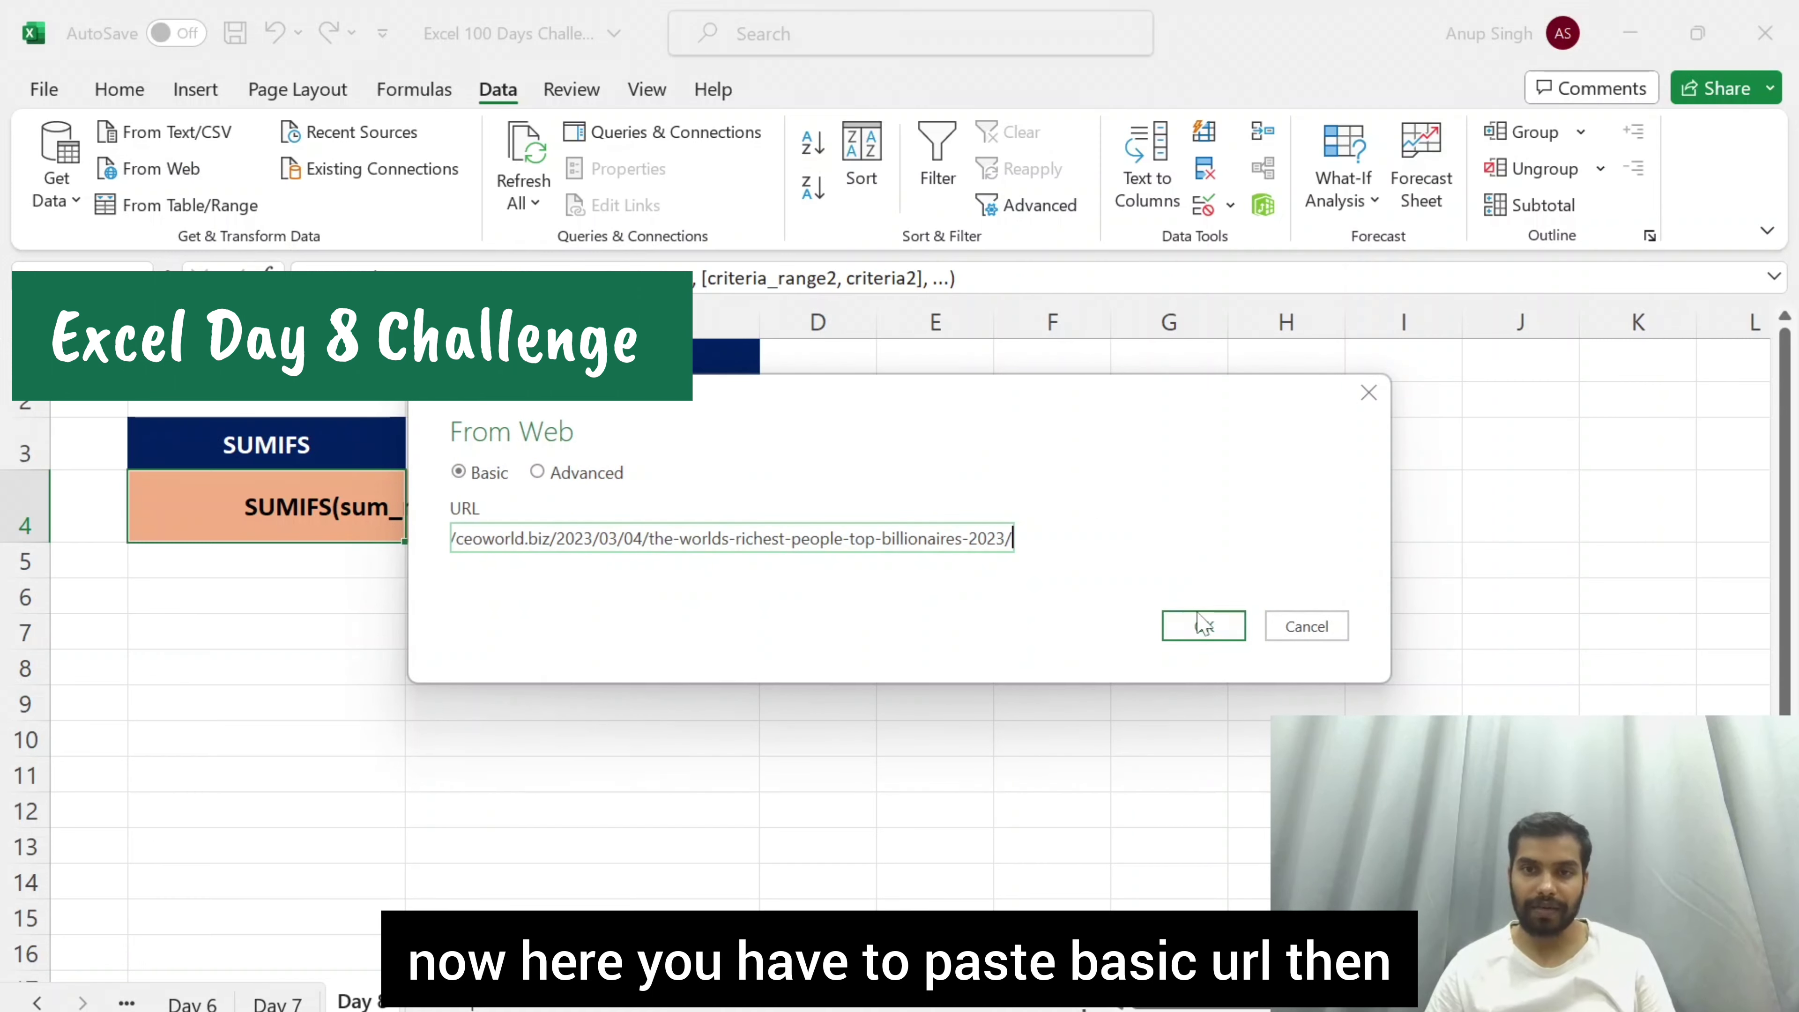
{"action": "left_click", "coordinate": [1203, 625]}
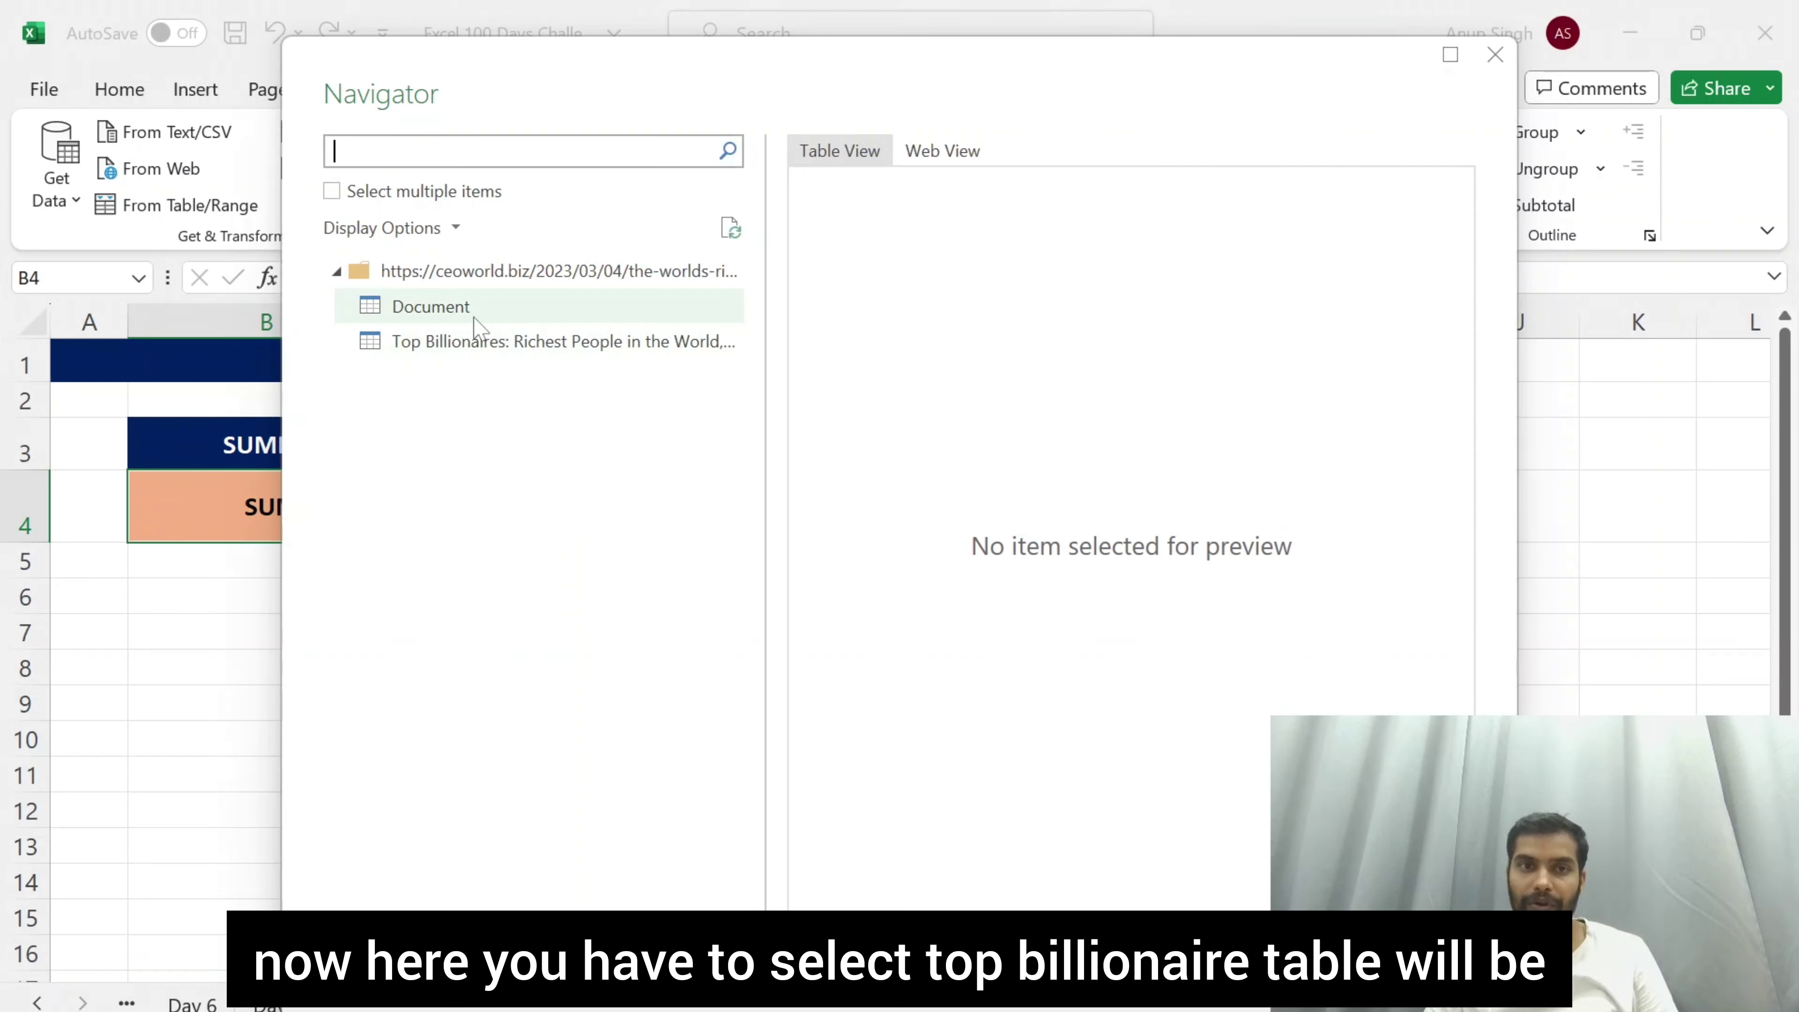
{"action": "left_click", "coordinate": [488, 343]}
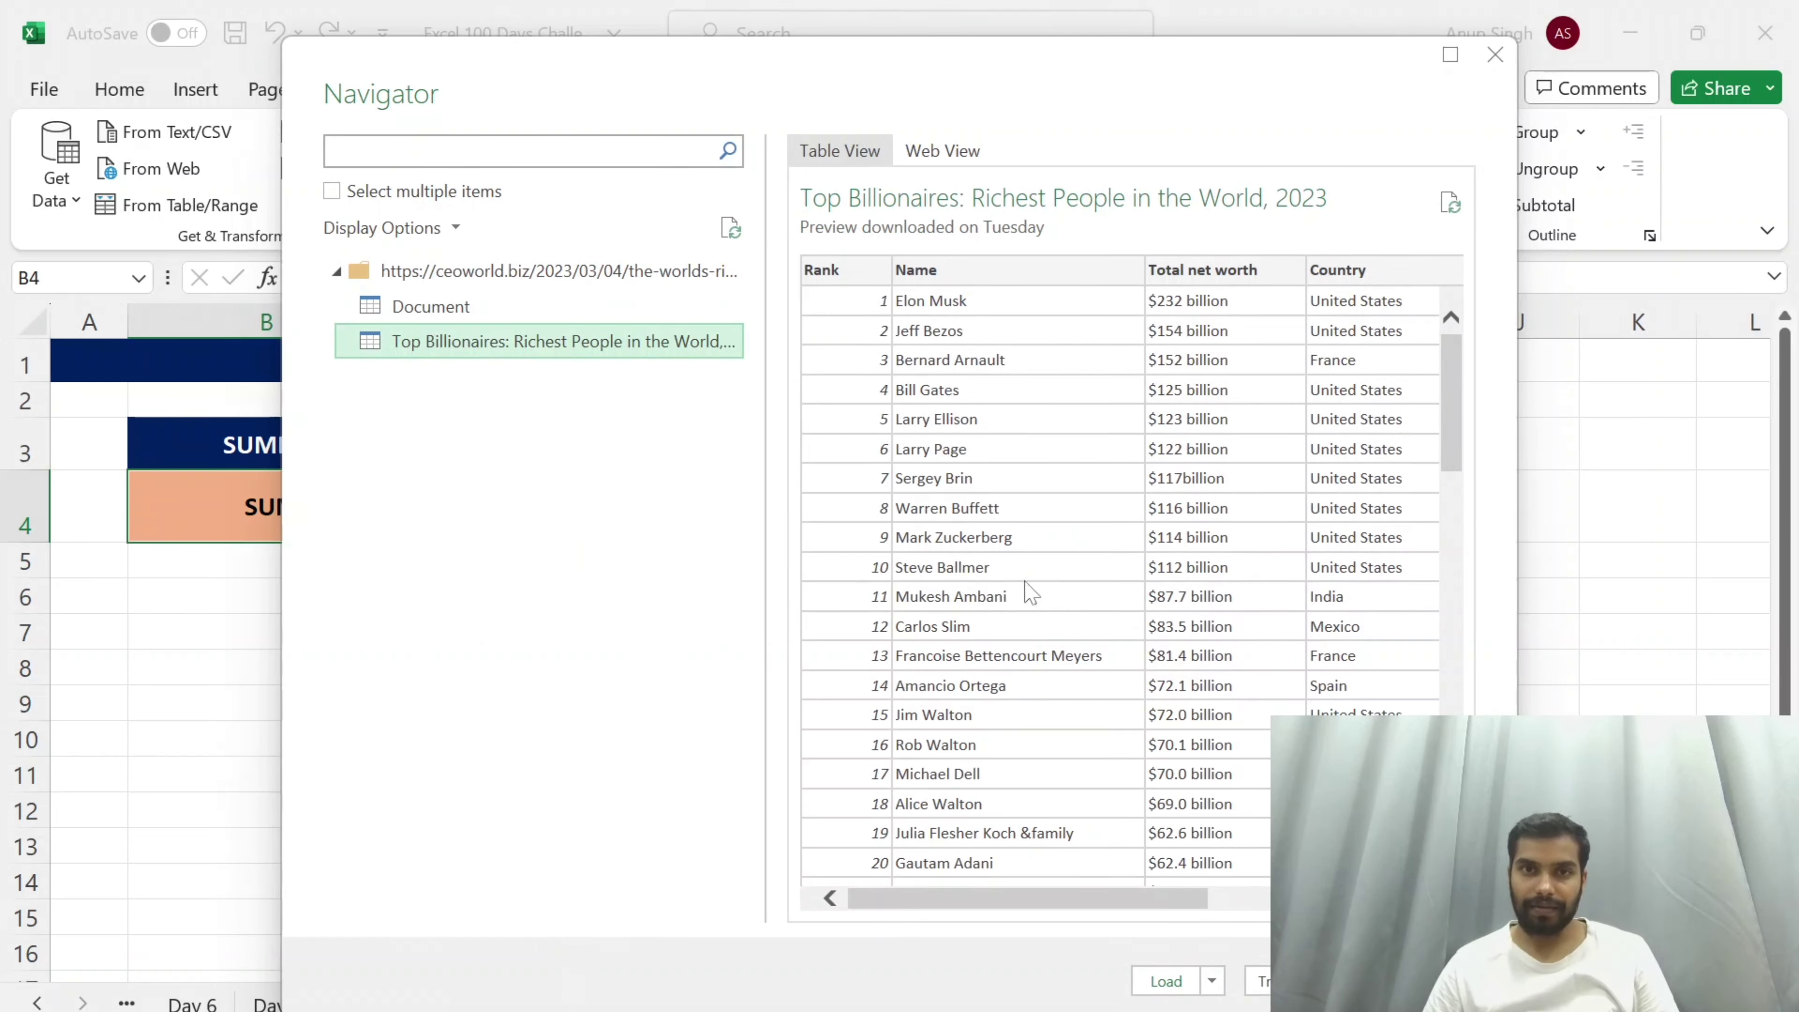
{"action": "left_click", "coordinate": [1166, 981]}
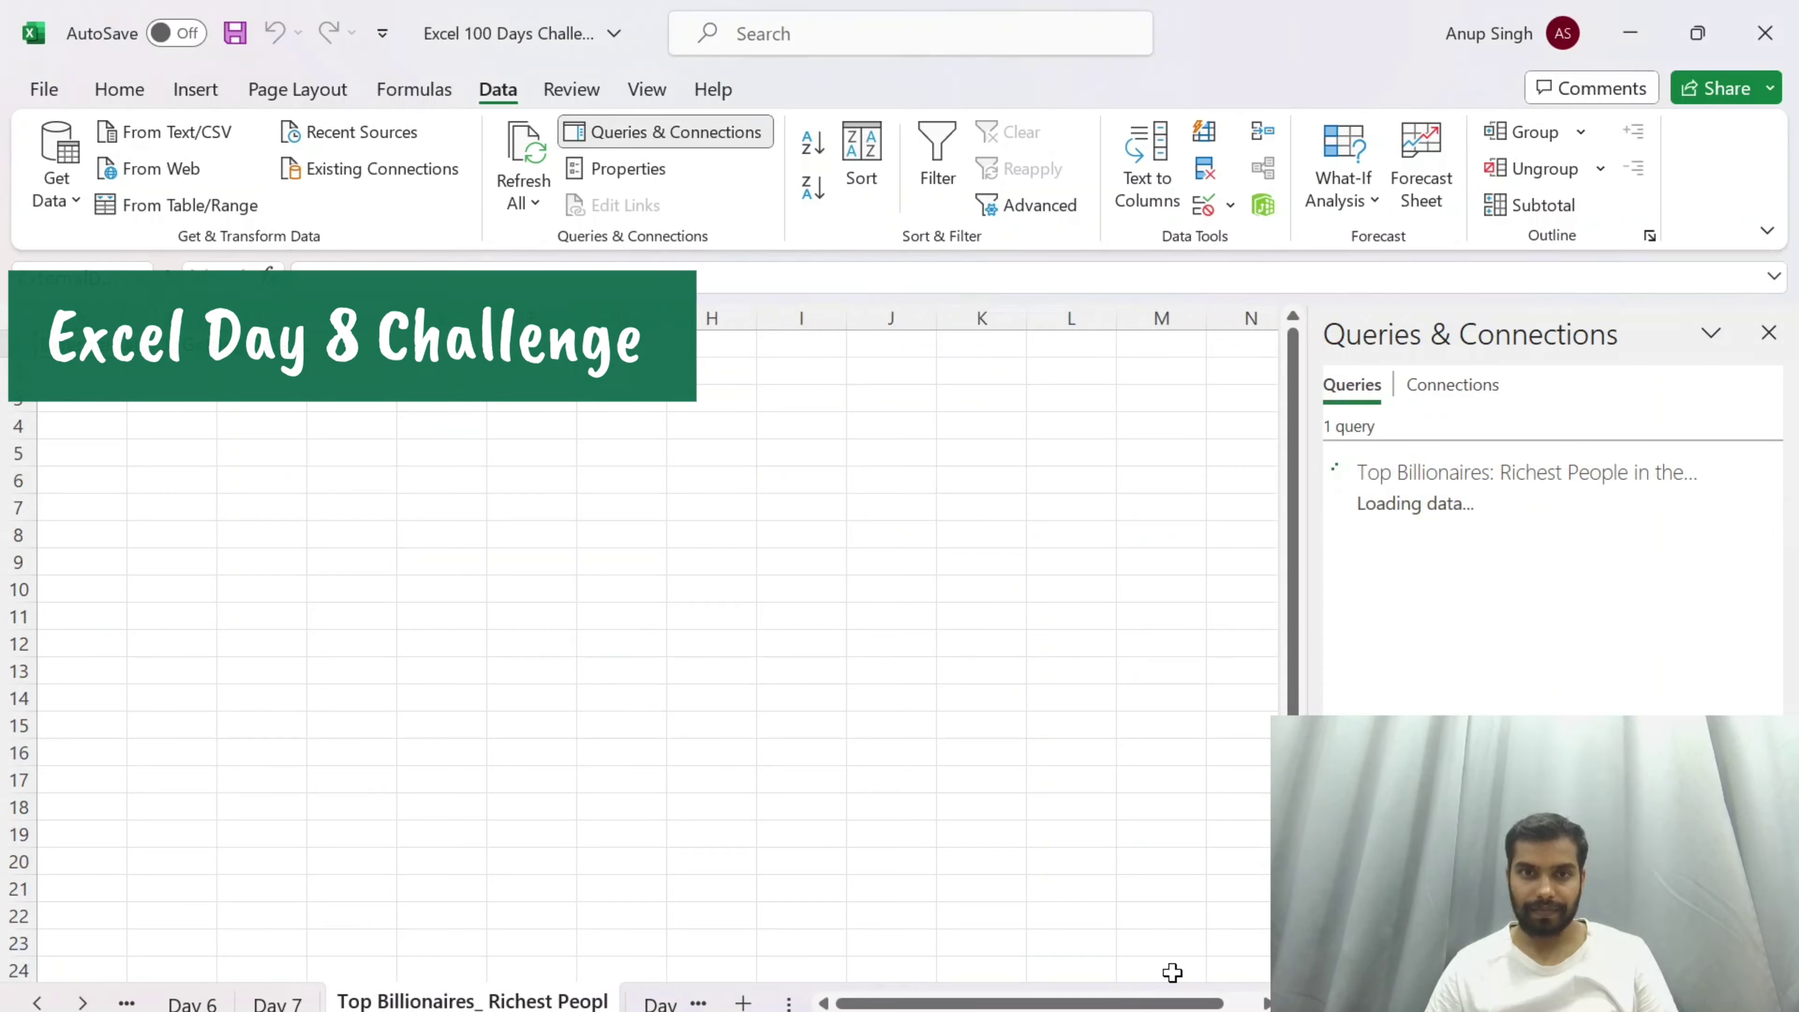
Step: Clear the imported table's style and convert the table to a normal range
{"action": "left_click", "coordinate": [742, 448]}
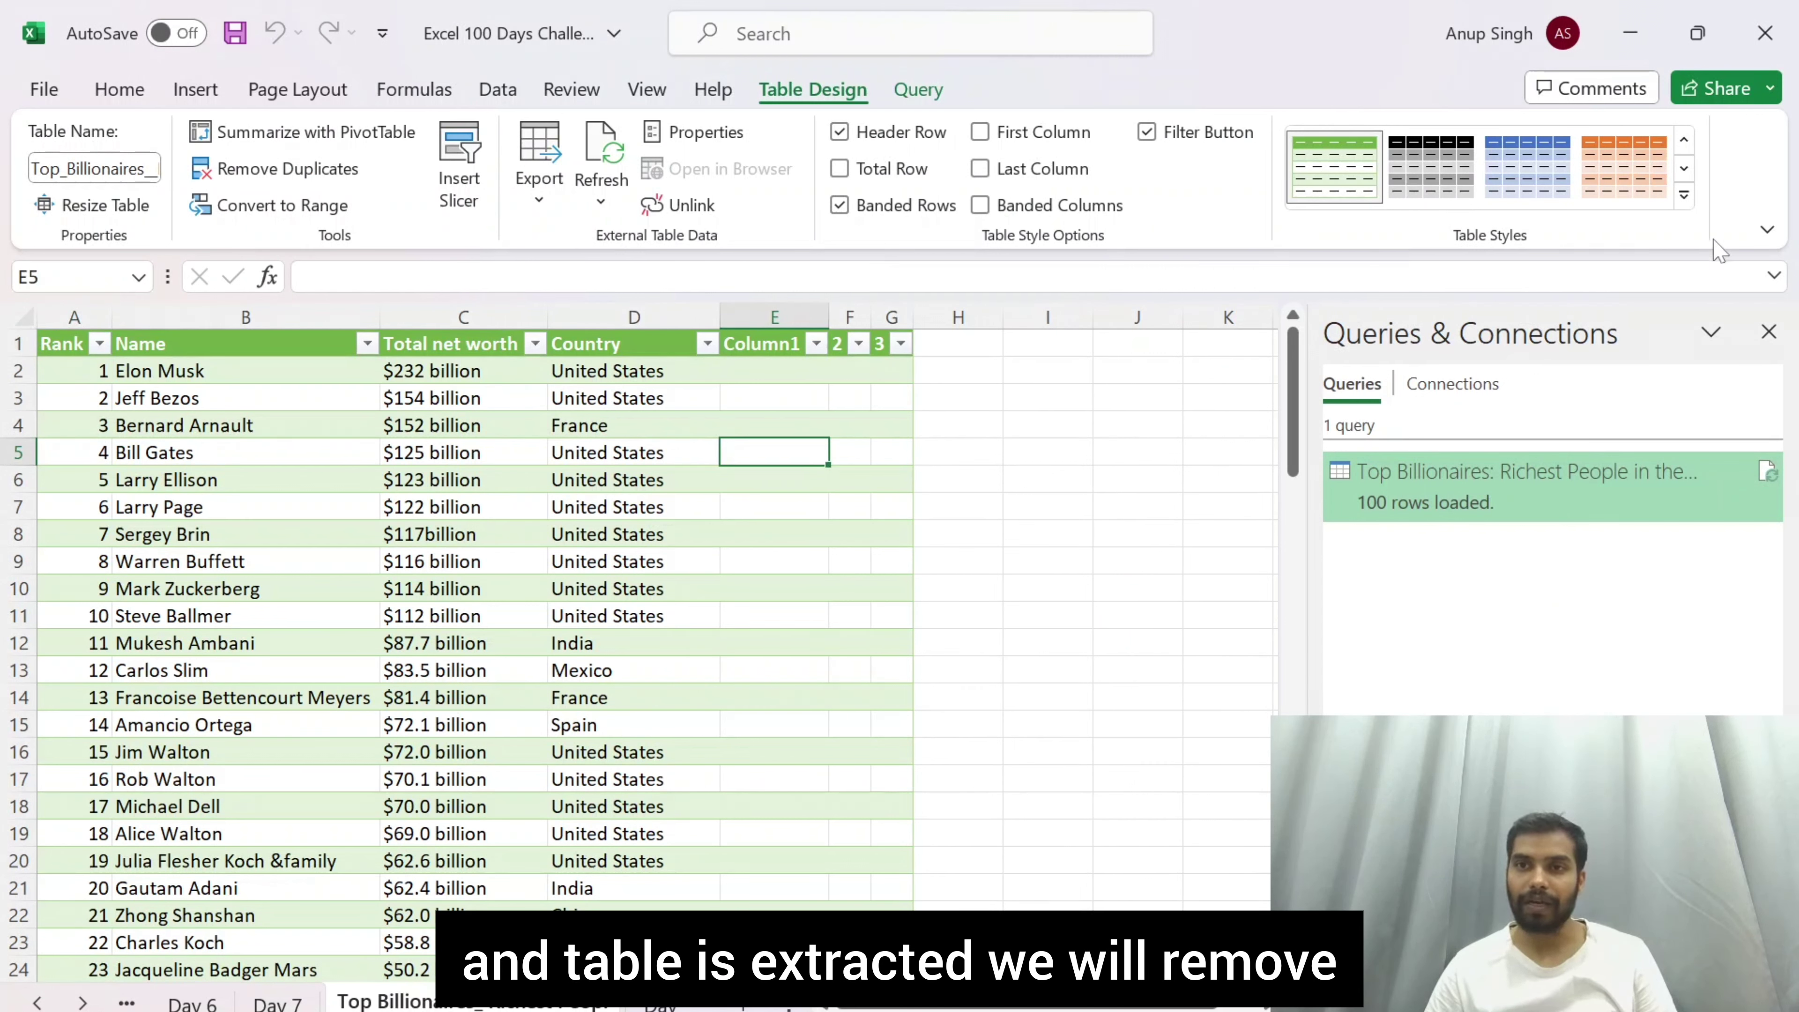
{"action": "left_click", "coordinate": [1684, 195]}
{"action": "left_click", "coordinate": [1156, 221]}
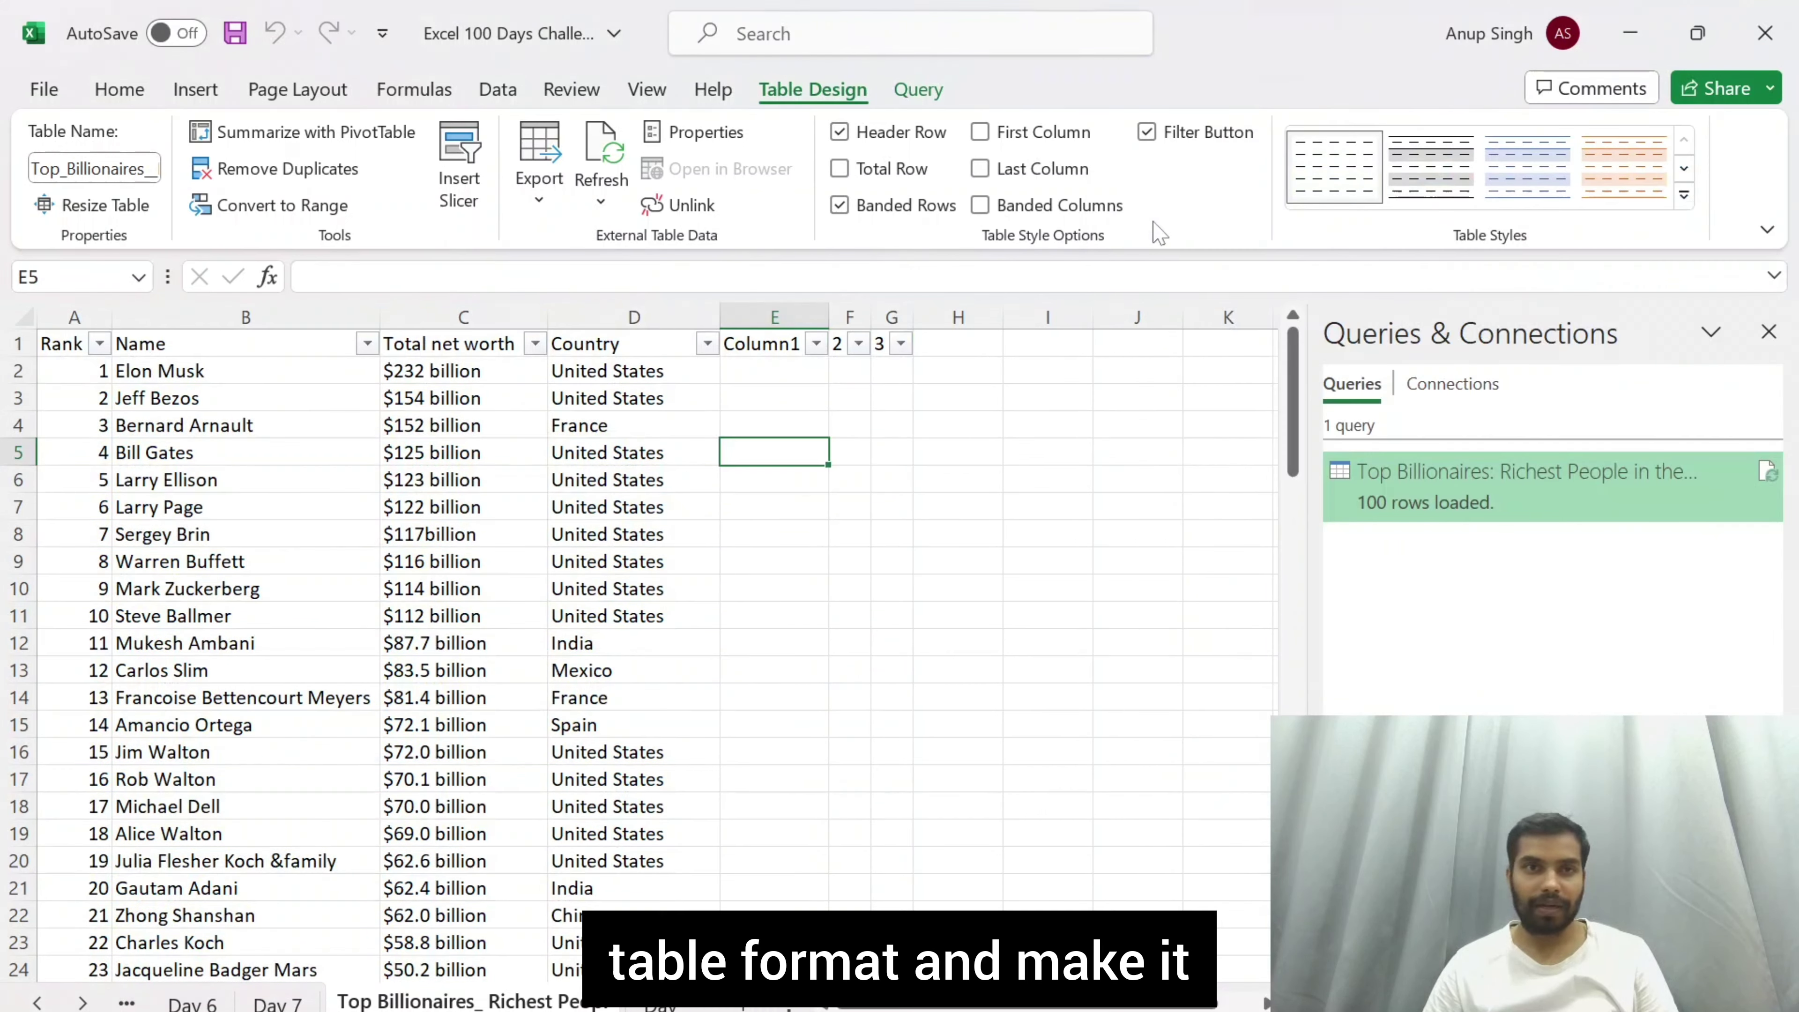
{"action": "left_click", "coordinate": [341, 211]}
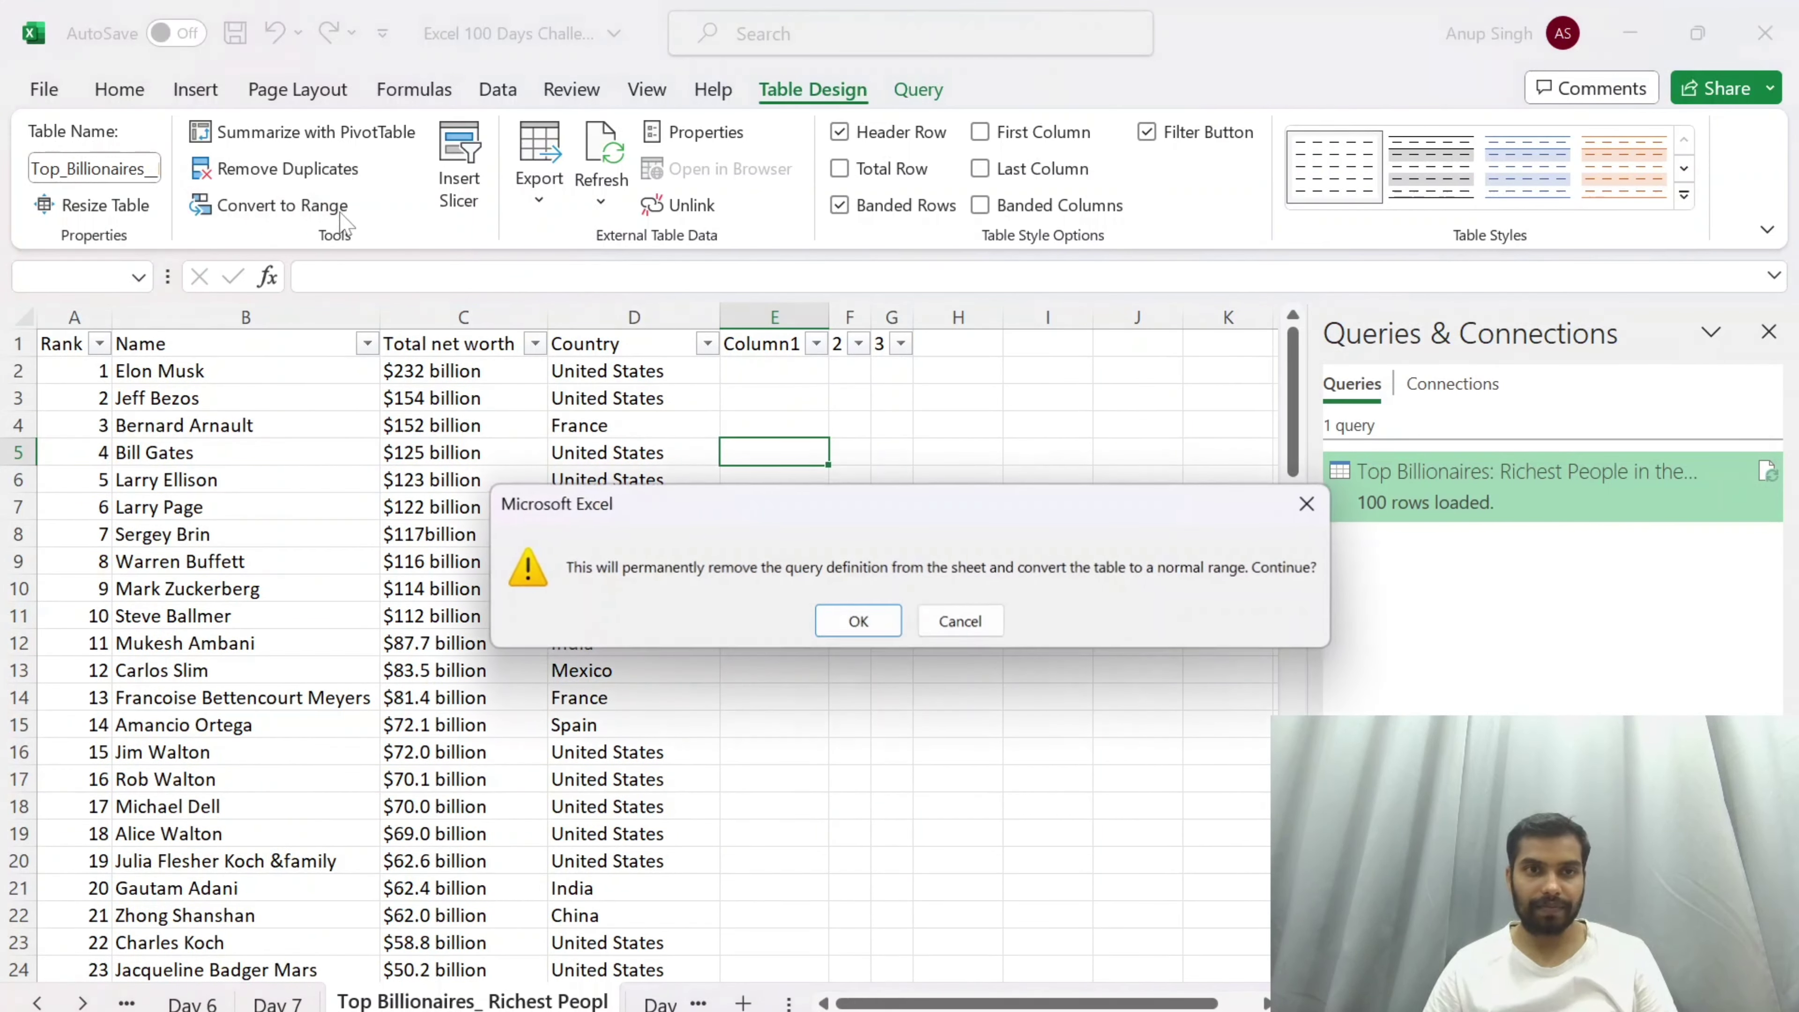
{"action": "left_click", "coordinate": [826, 621]}
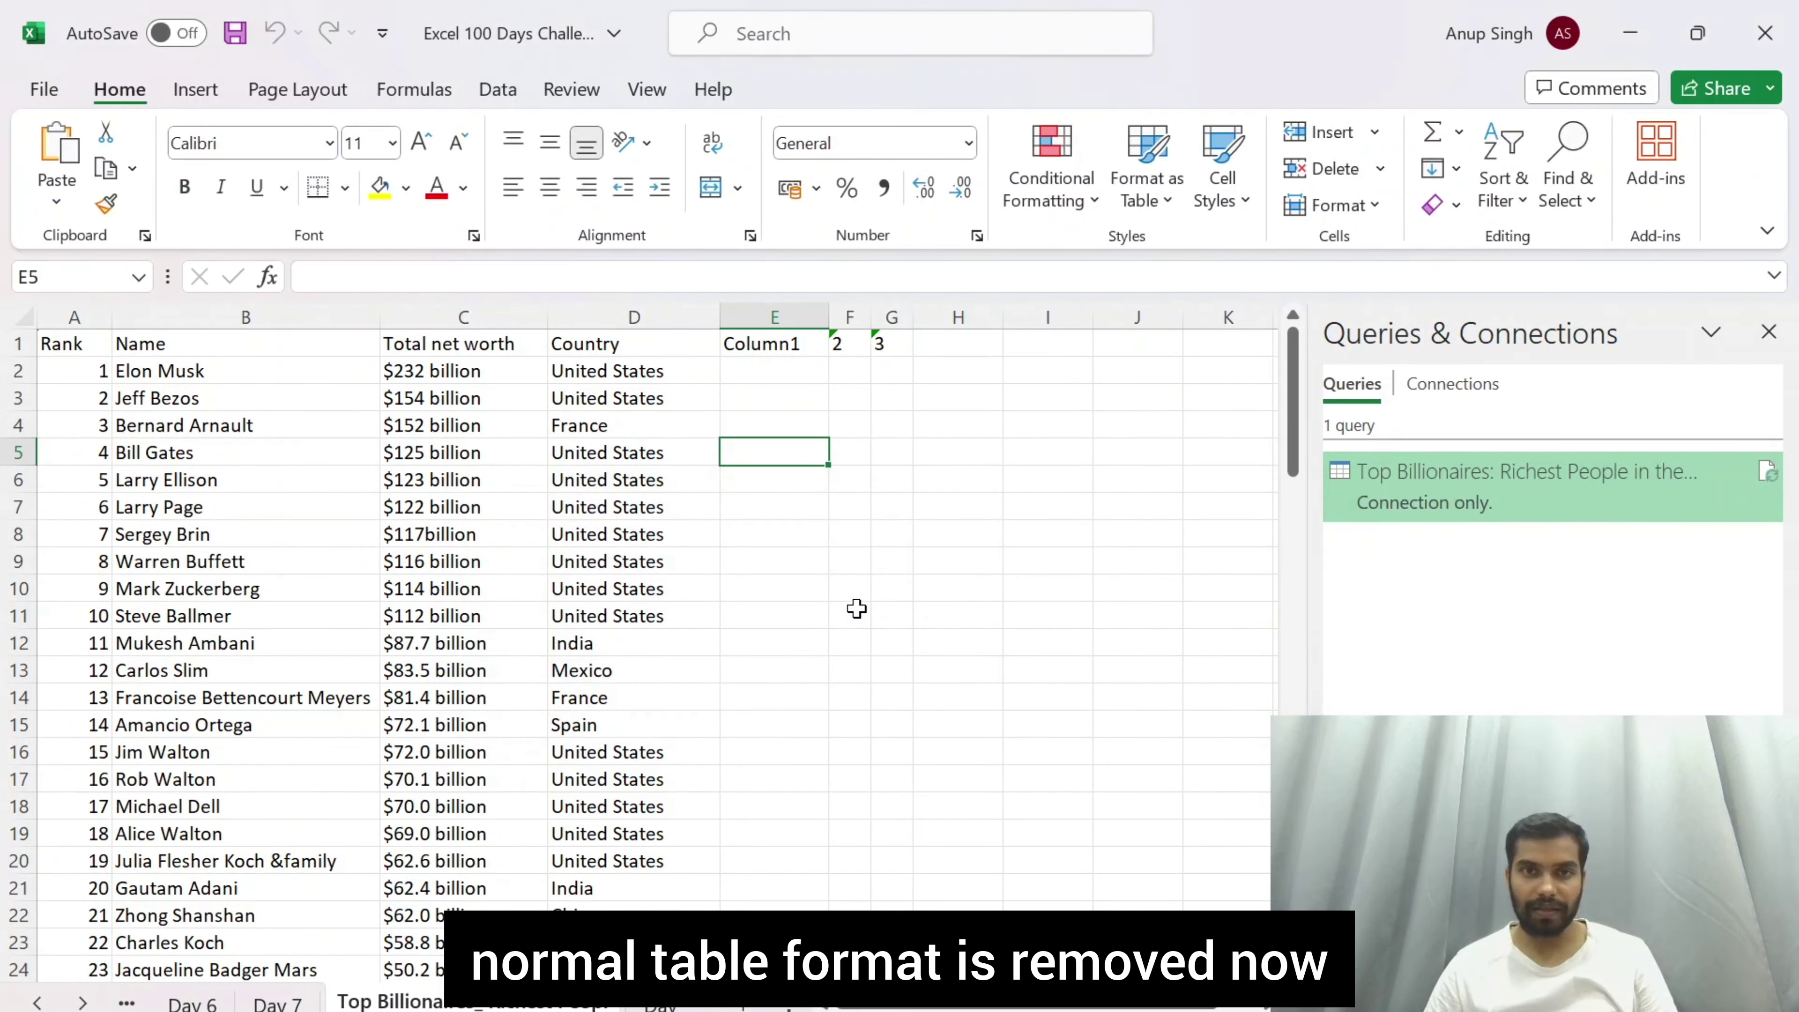
Step: Delete the empty columns E to G, headed Column1, 2 and 3
{"action": "left_click", "coordinate": [765, 309]}
{"action": "key", "text": "shift+Right"}
{"action": "key", "text": "shift+Right"}
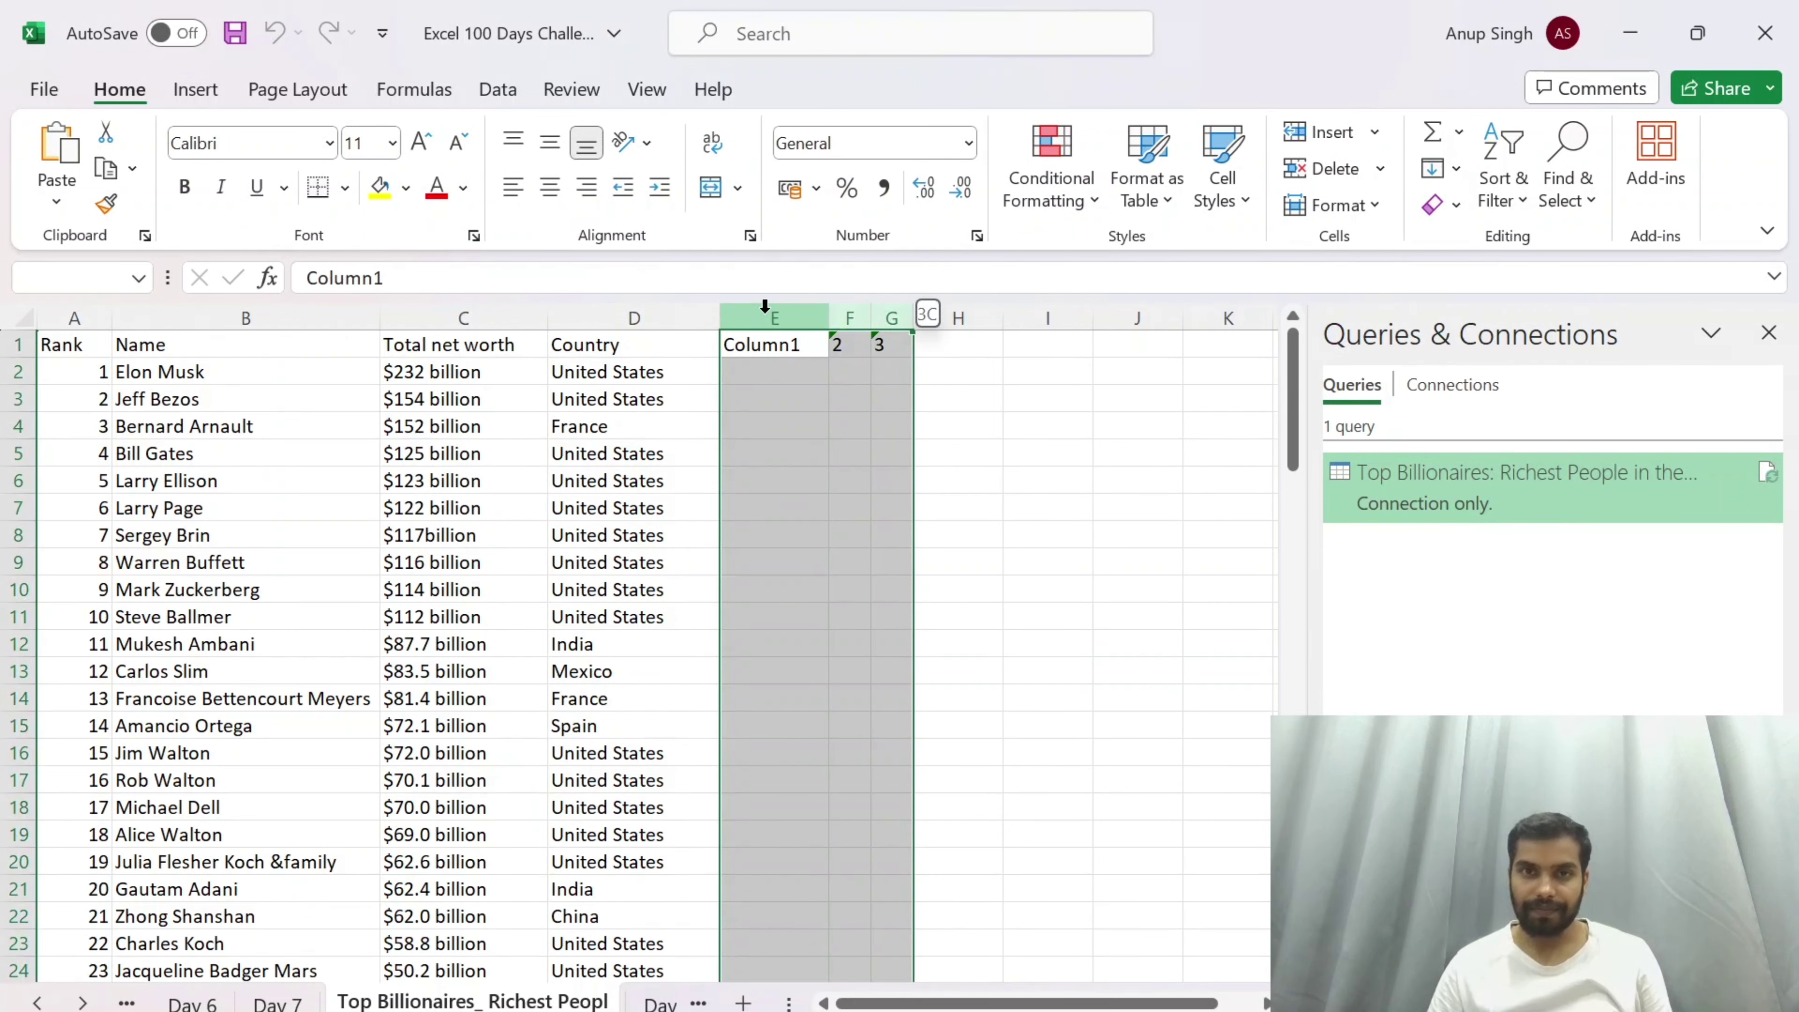
{"action": "key", "text": "ctrl+minus"}
Step: Make the header cells A1:D1 bold
{"action": "key", "text": "Left"}
{"action": "key", "text": "Left"}
{"action": "key", "text": "Right"}
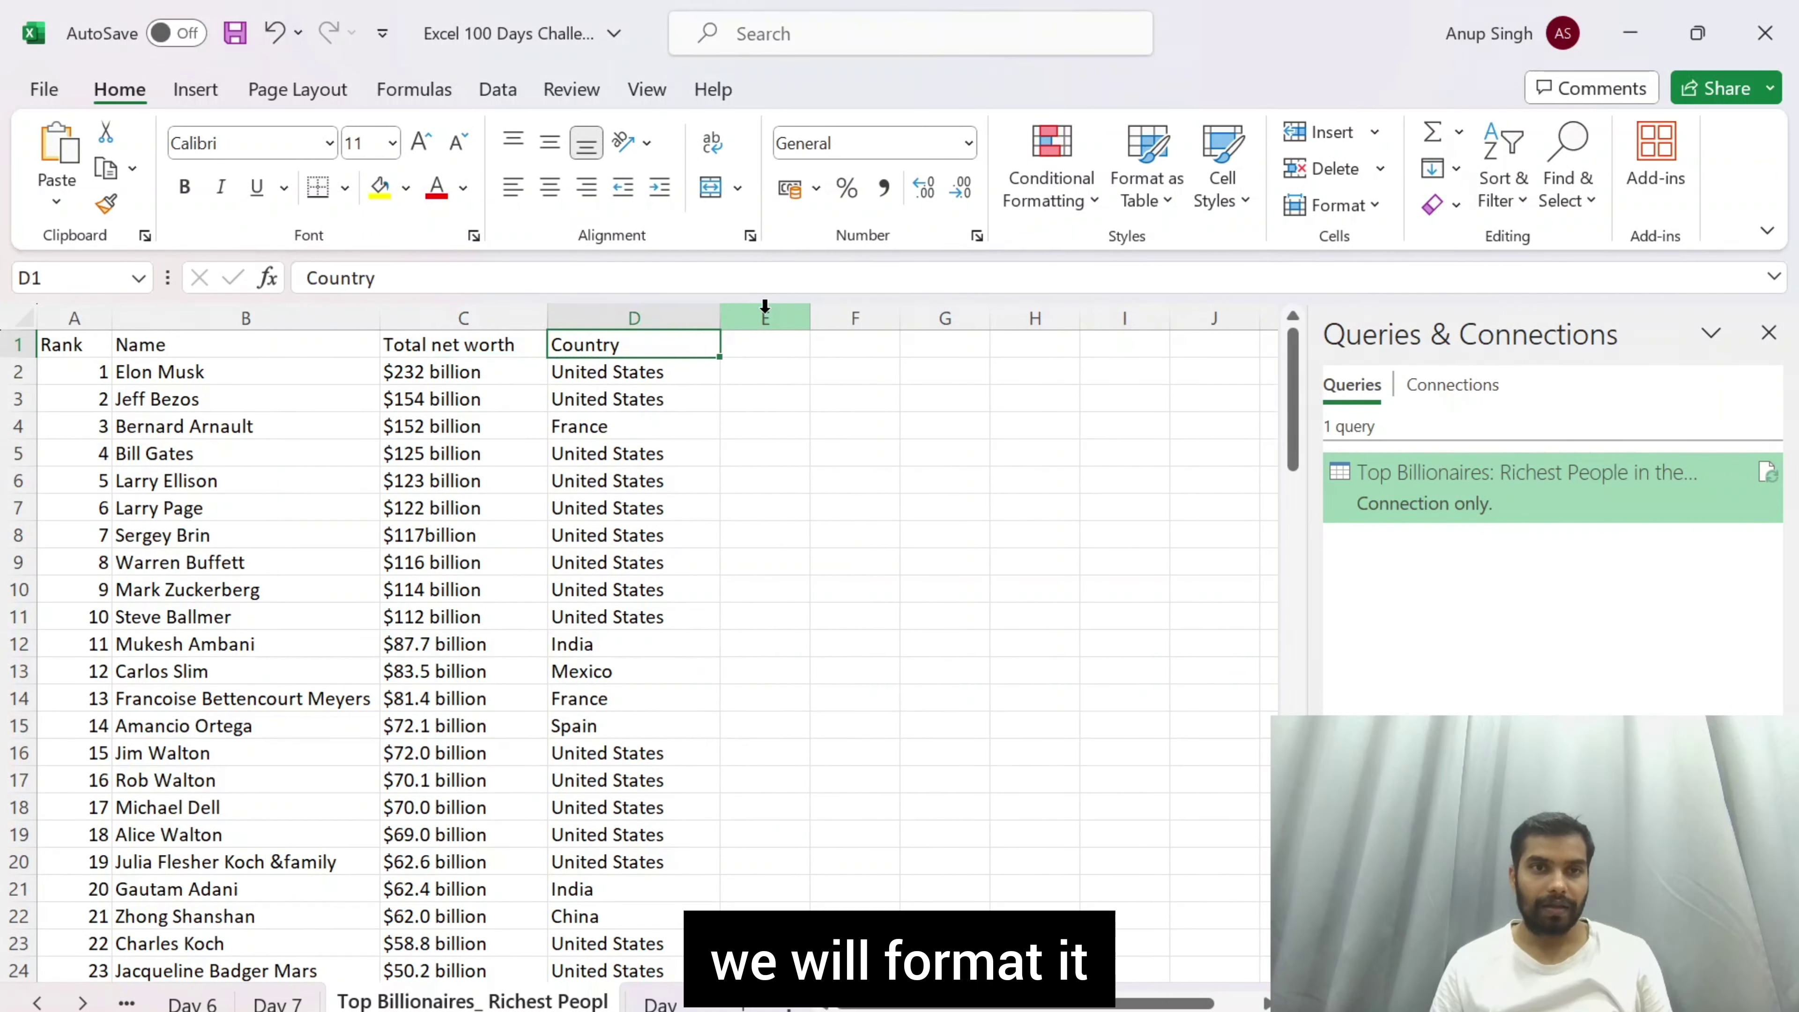
{"action": "key", "text": "shift+Left"}
{"action": "key", "text": "shift+Left"}
{"action": "key", "text": "shift+Left"}
{"action": "key", "text": "ctrl+b"}
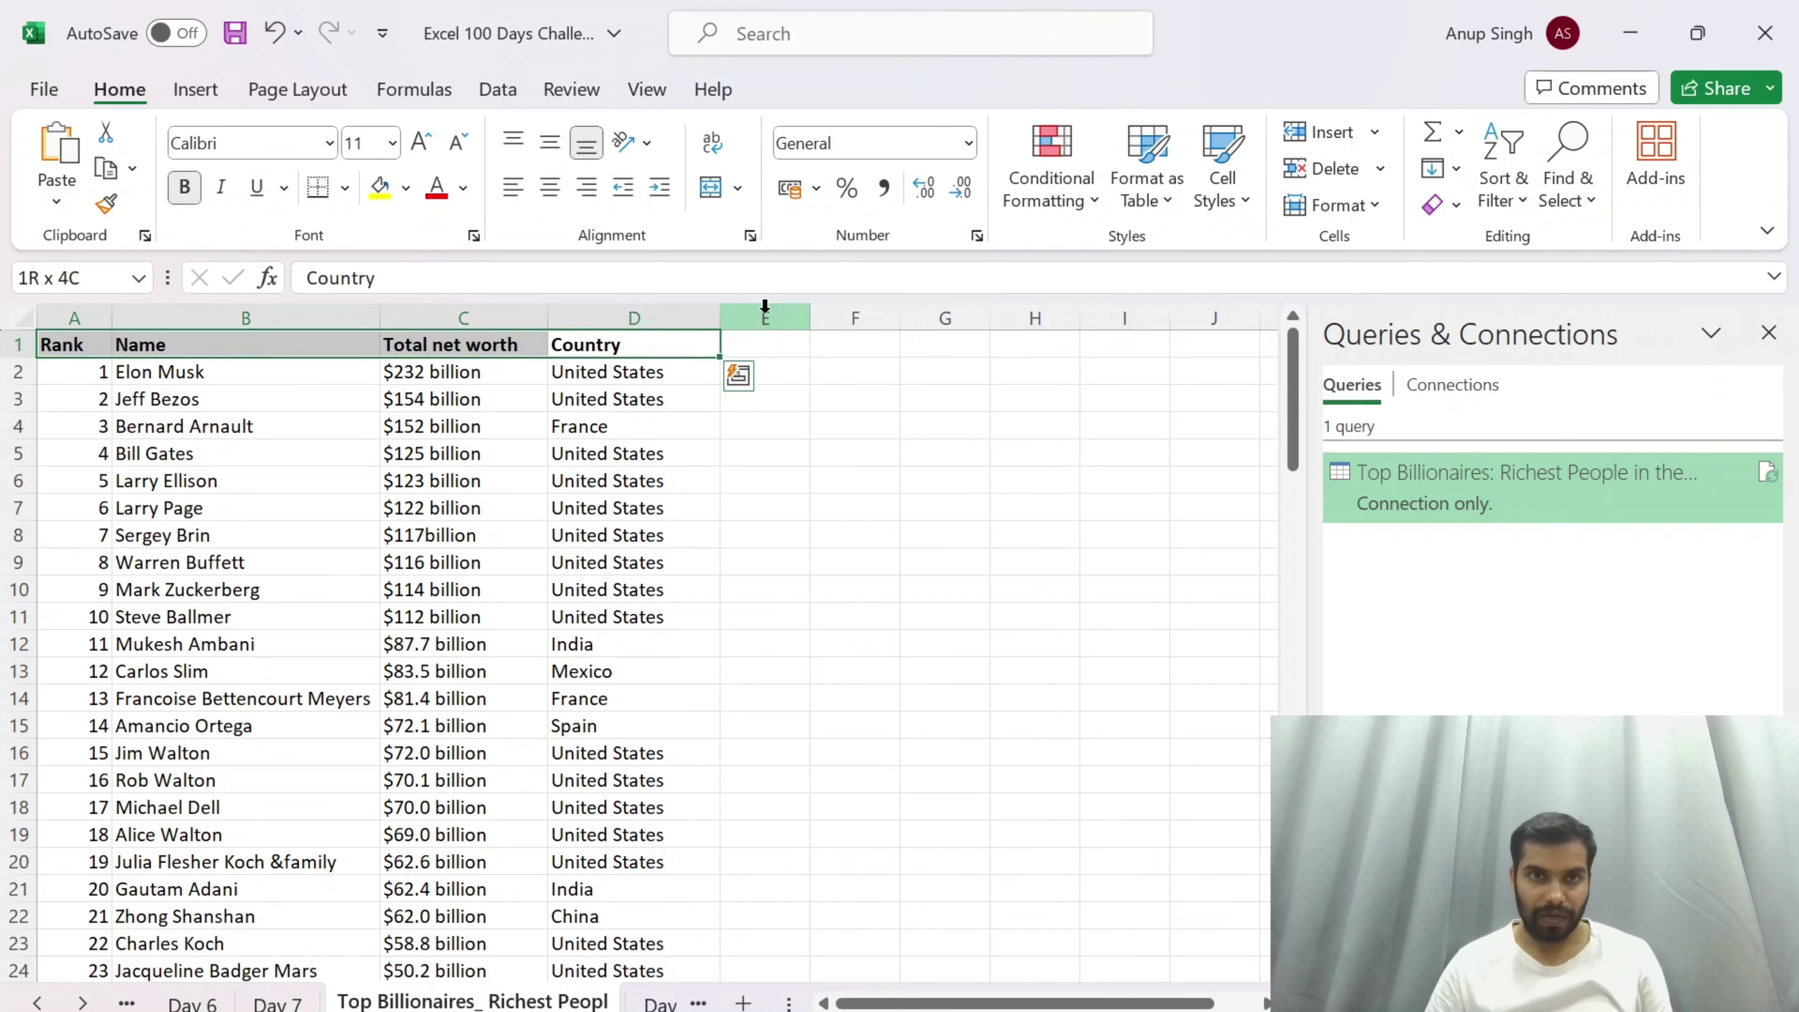
Step: Center-align the whole data range A1:D101 horizontally
{"action": "key", "text": "ctrl+shift+Down"}
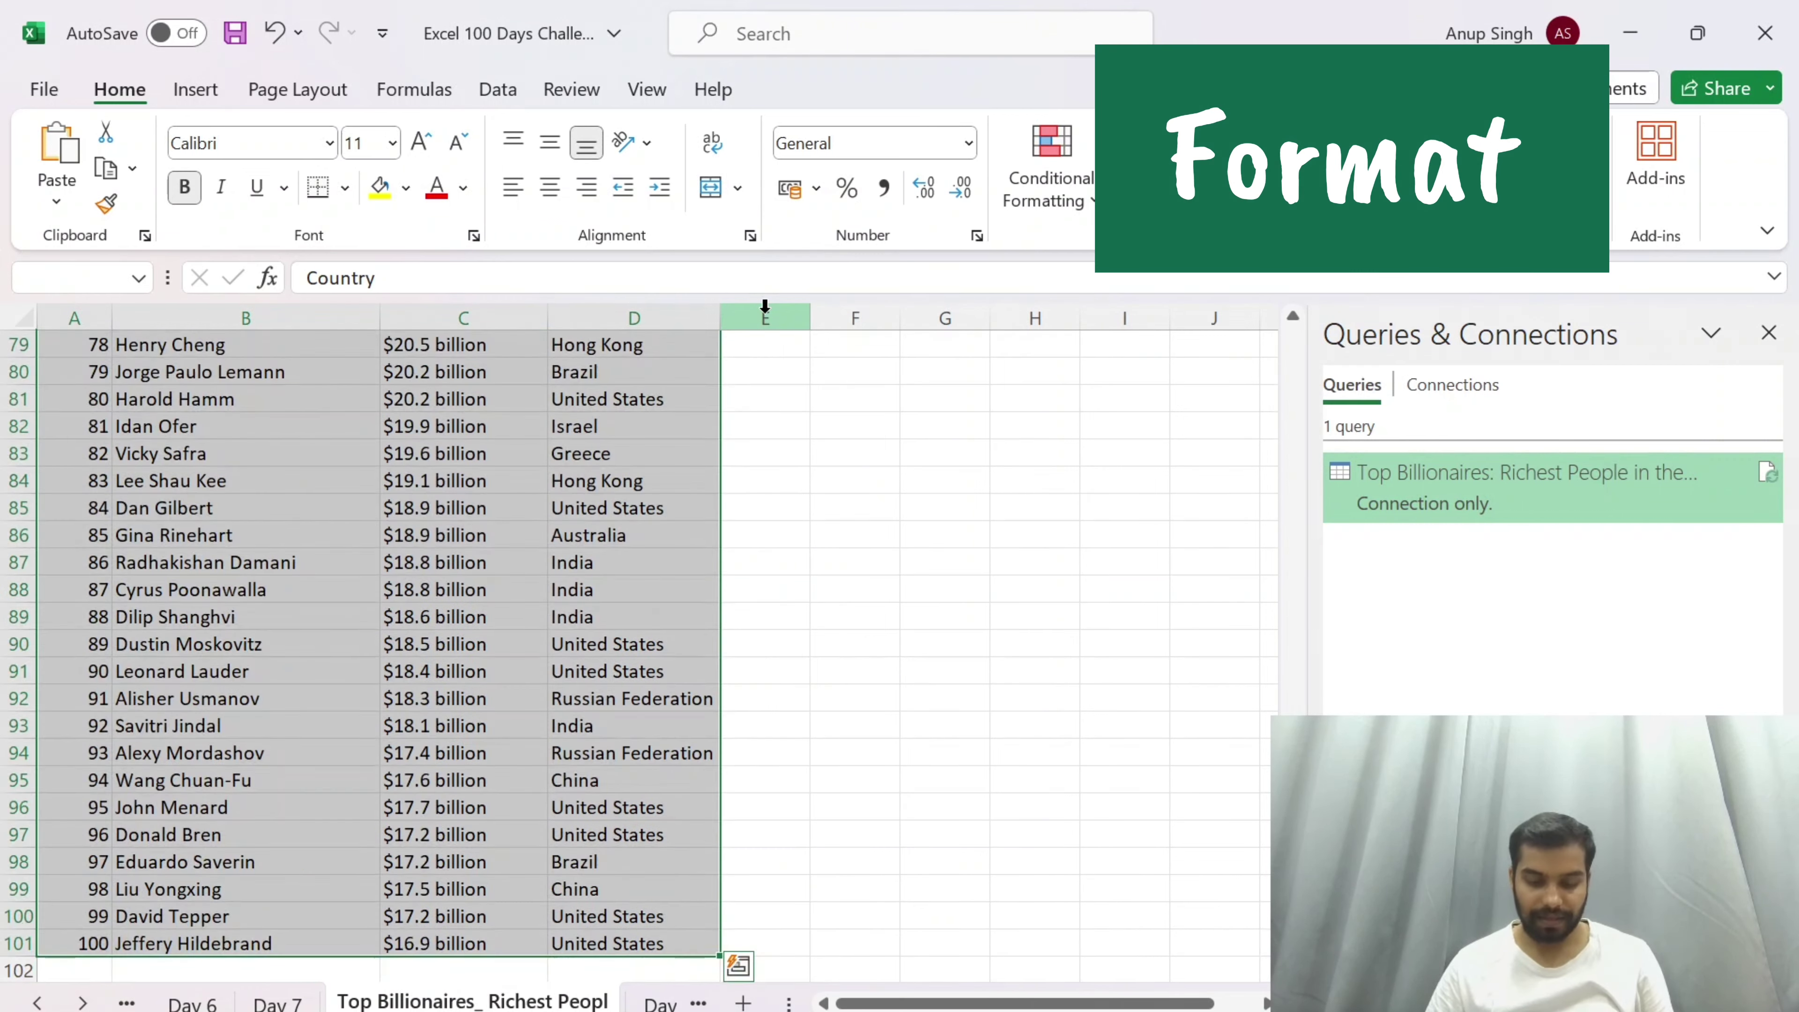
{"action": "key", "text": "alt"}
{"action": "key", "text": "h"}
{"action": "key", "text": "a"}
{"action": "key", "text": "c"}
{"action": "key", "text": "shift+BackSpace"}
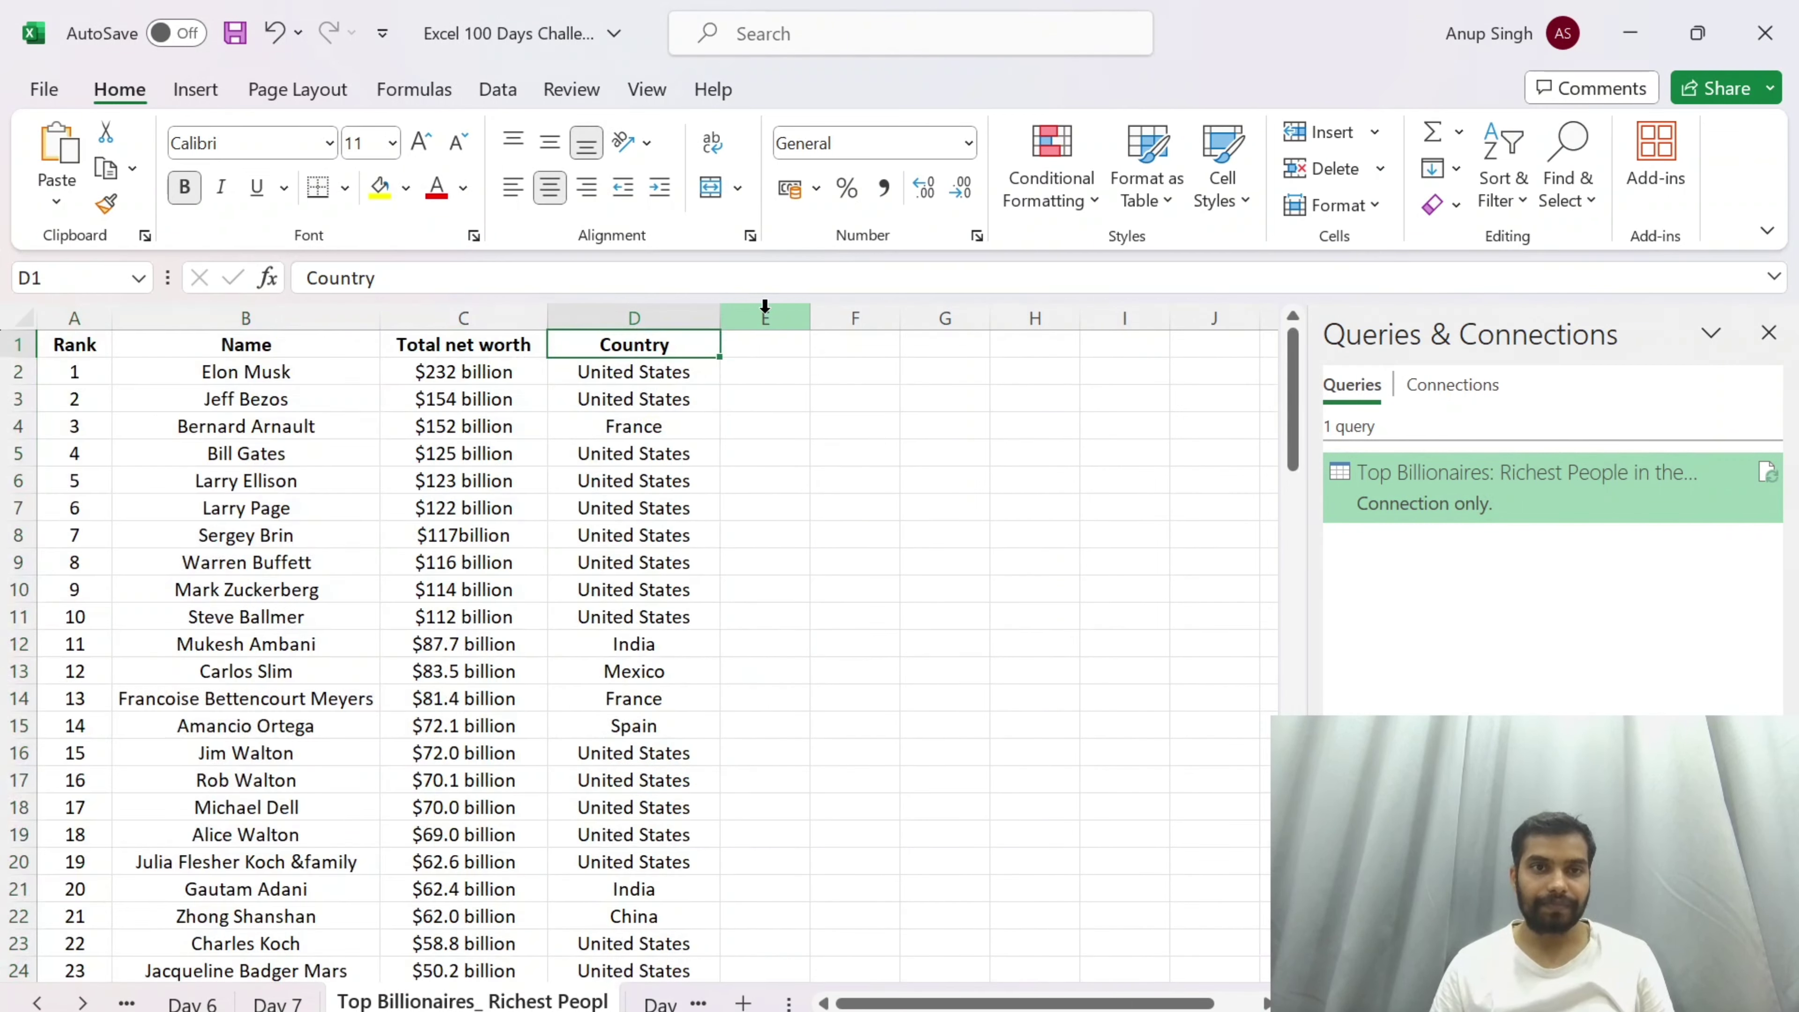
Step: Remove the word "billion" from all Total net worth values in C2:C101 by replacing it with nothing
{"action": "key", "text": "Right"}
{"action": "key", "text": "Down"}
{"action": "key", "text": "Left"}
{"action": "key", "text": "Left"}
{"action": "key", "text": "ctrl+shift+Down"}
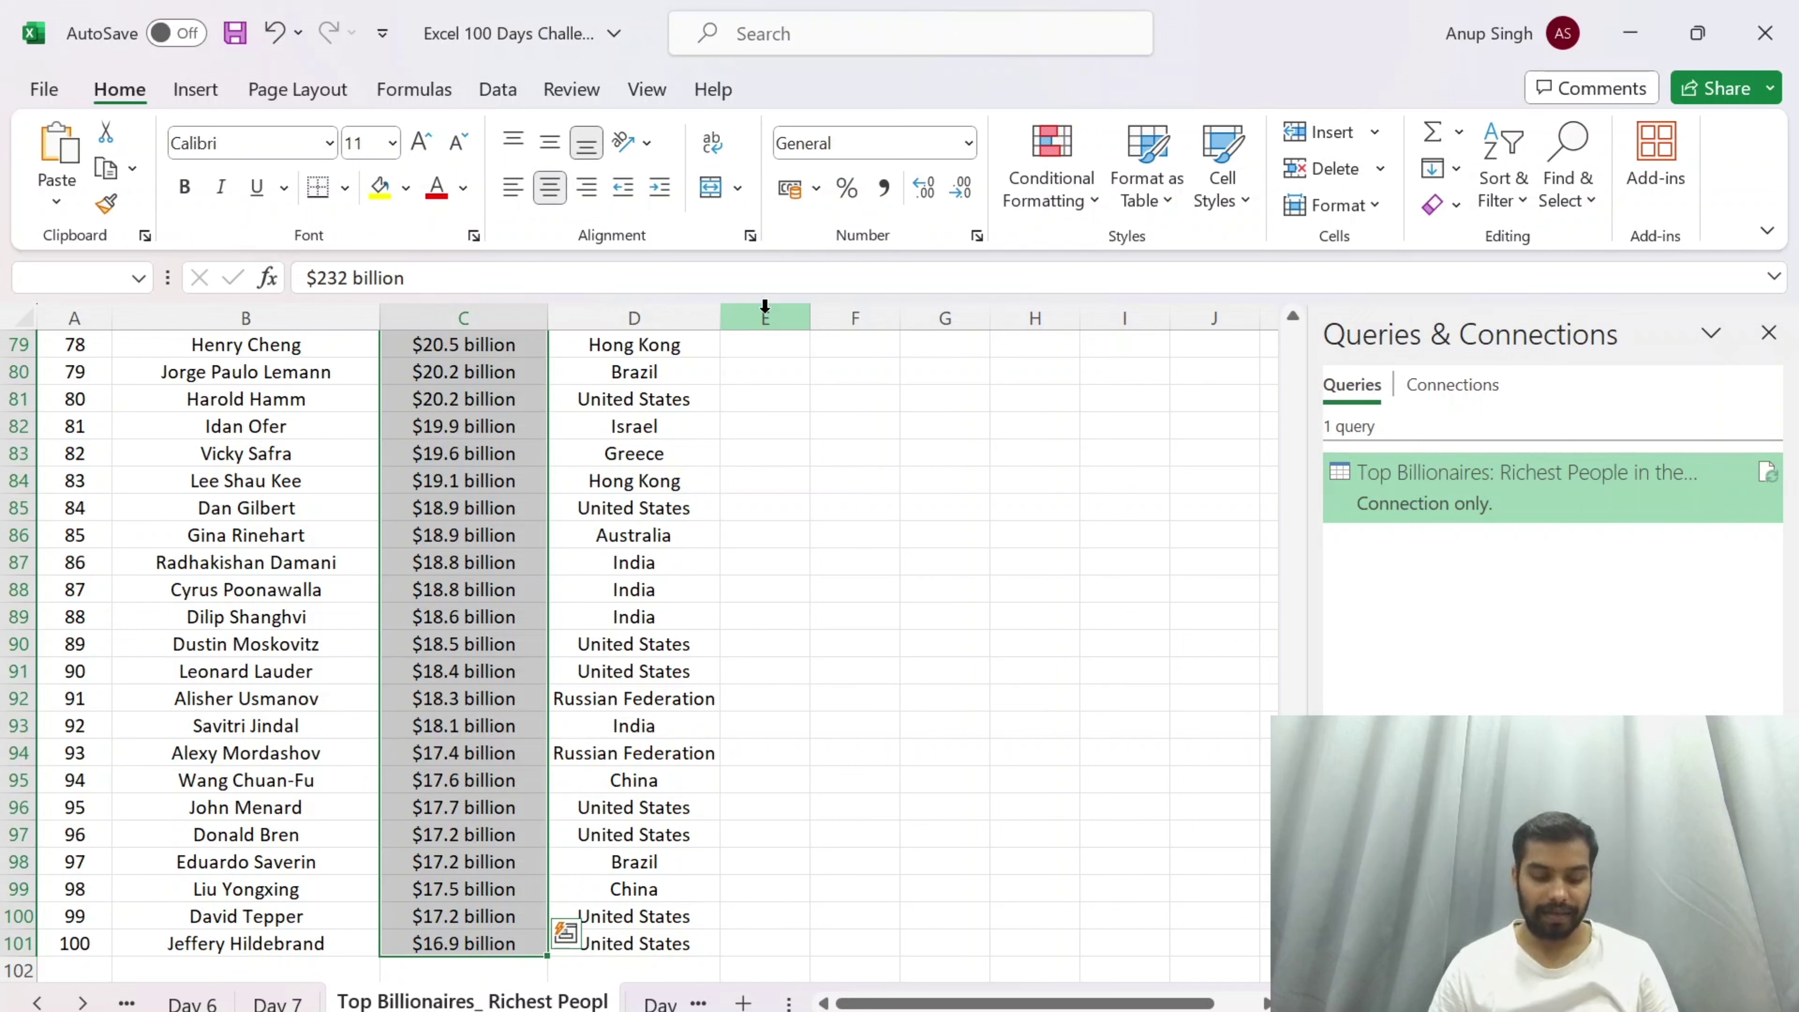
{"action": "key", "text": "ctrl+h"}
{"action": "type", "text": "b"}
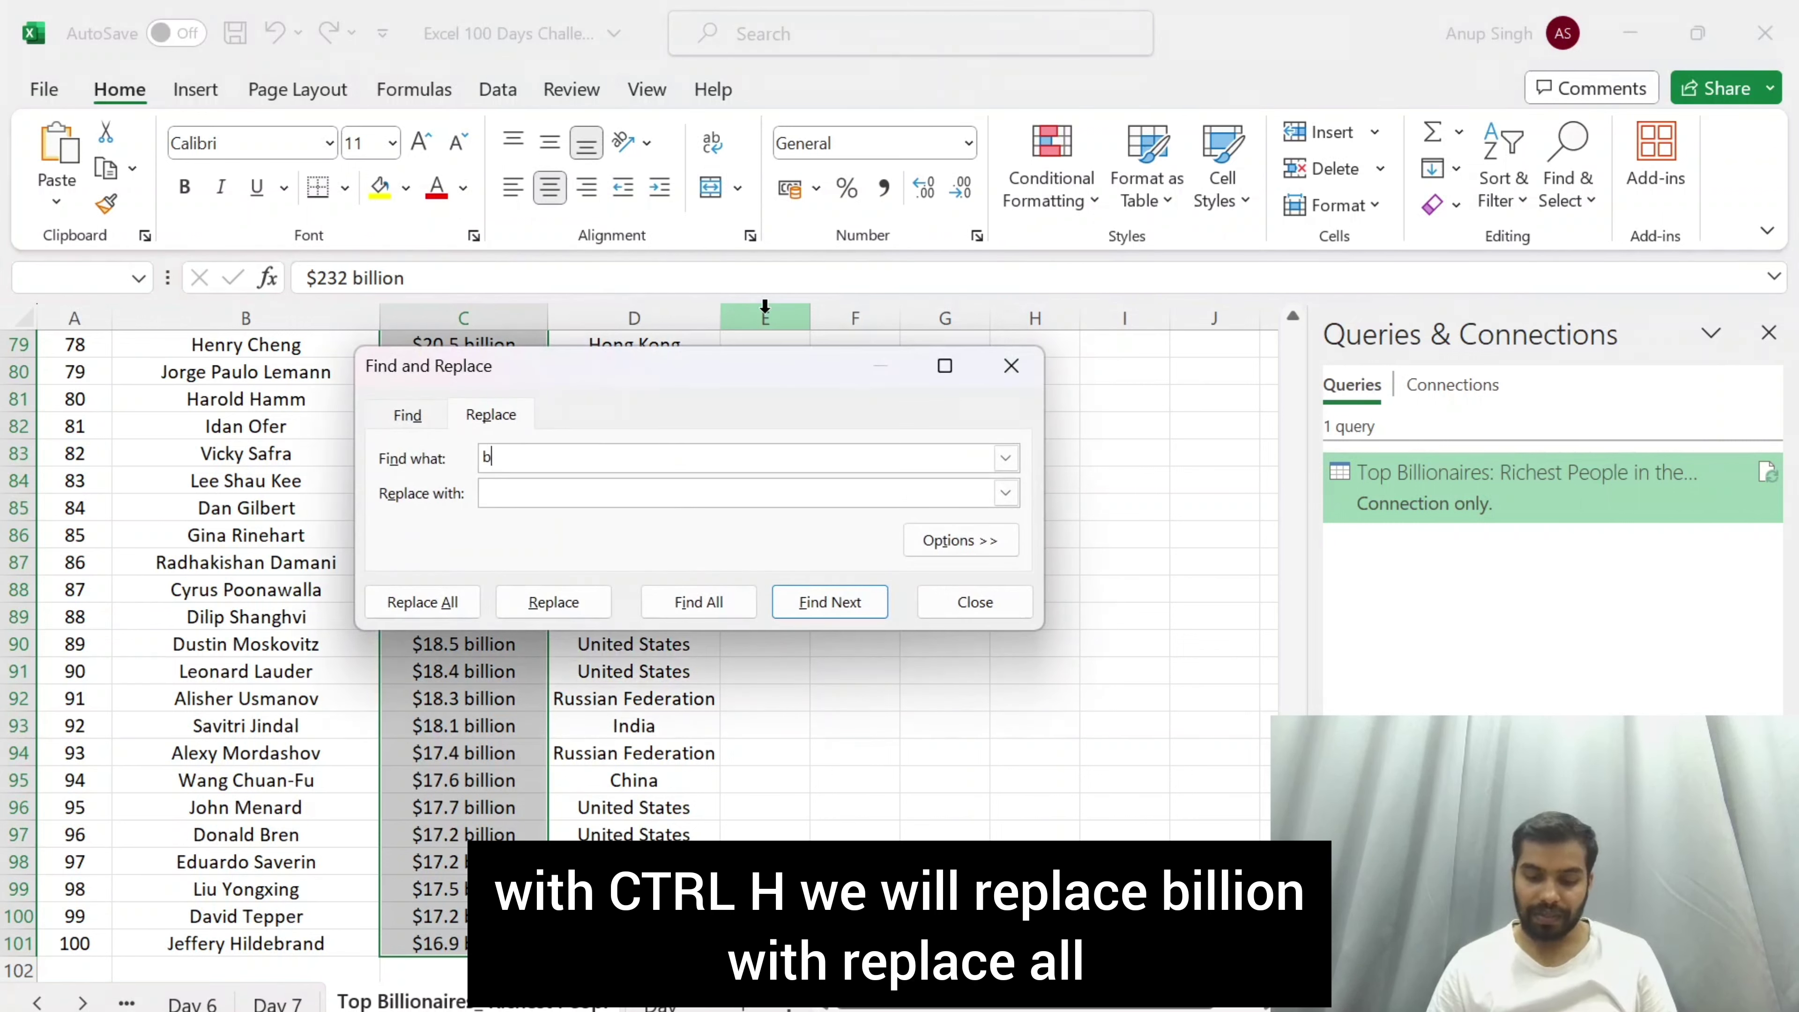
{"action": "type", "text": "illio"}
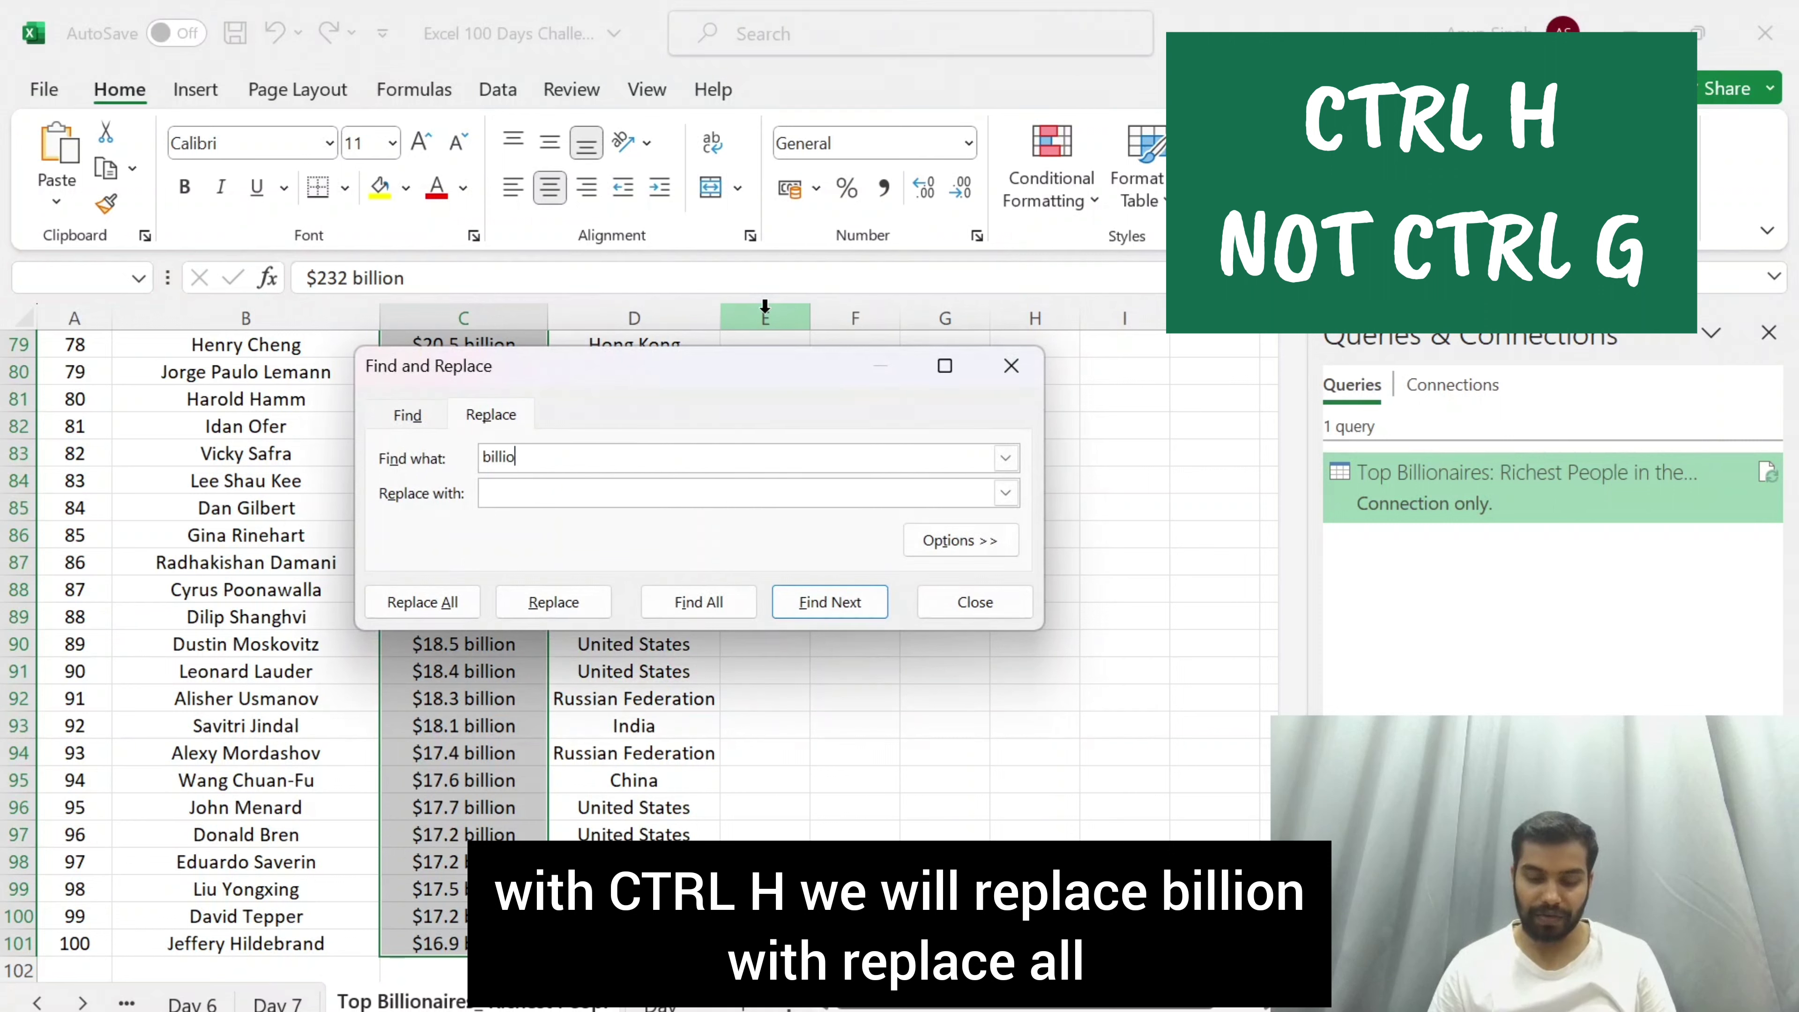
{"action": "type", "text": "n"}
{"action": "left_click", "coordinate": [439, 602]}
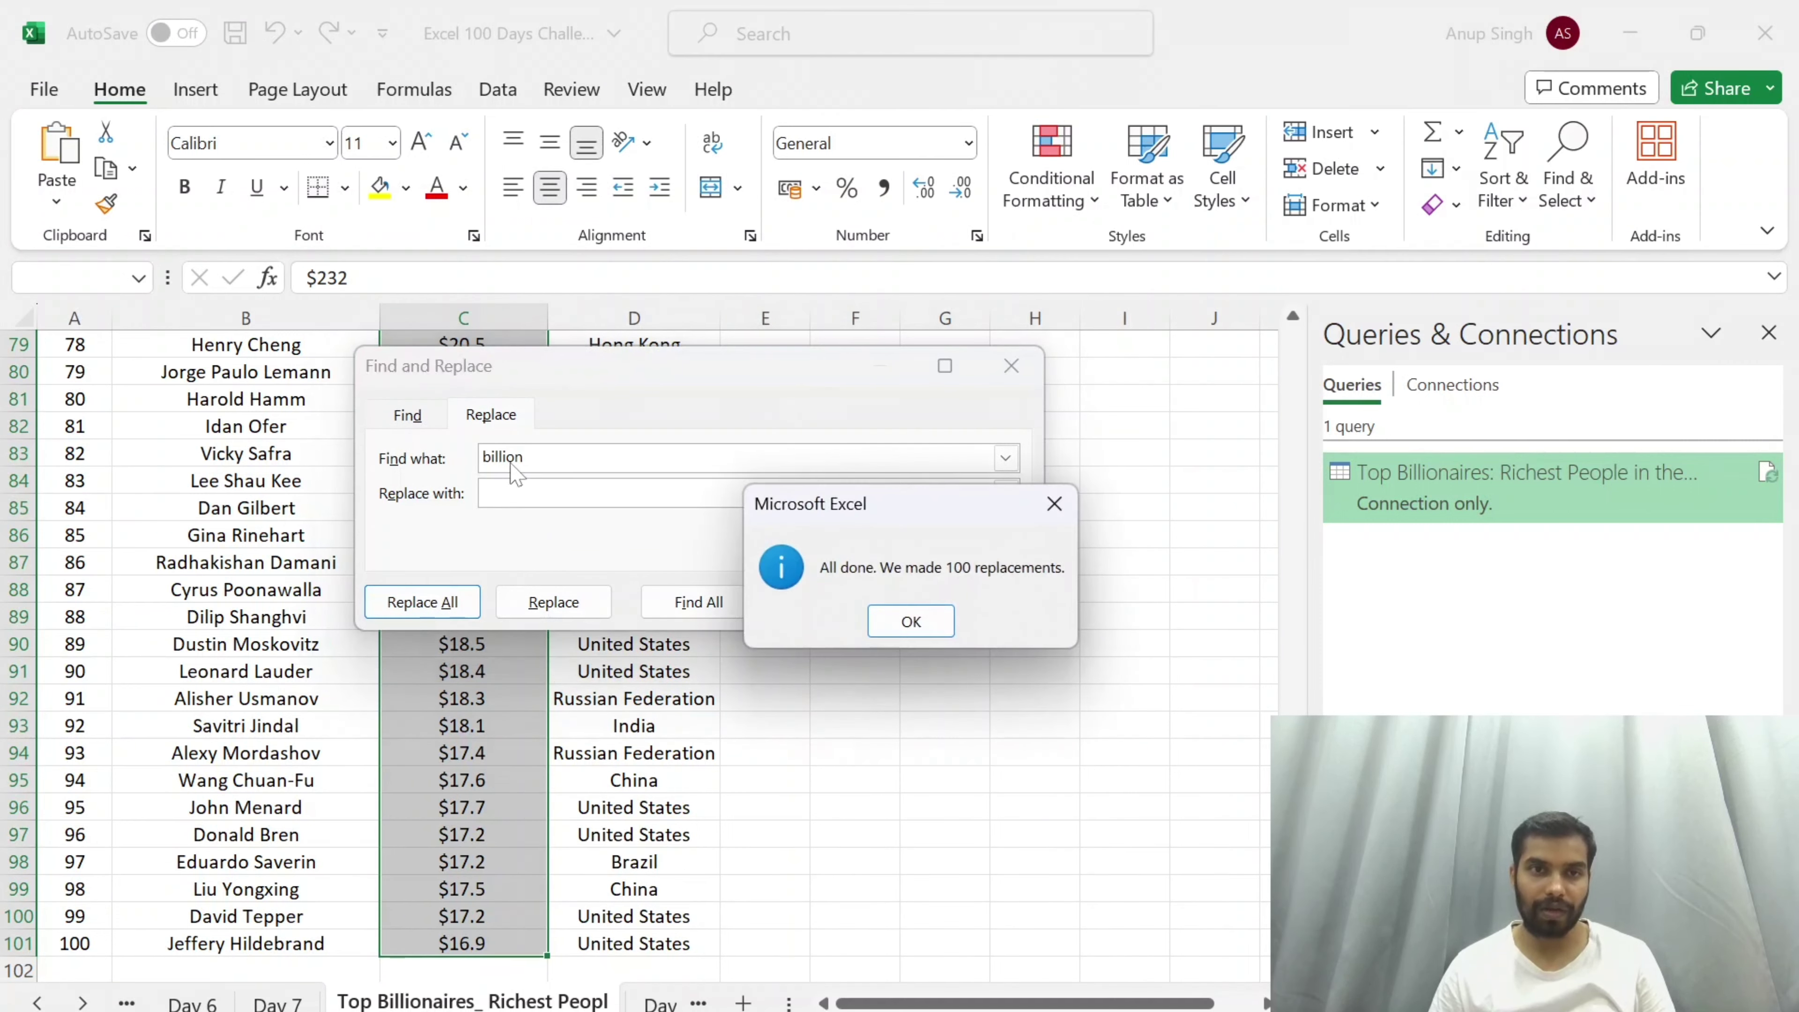
{"action": "left_click", "coordinate": [921, 630]}
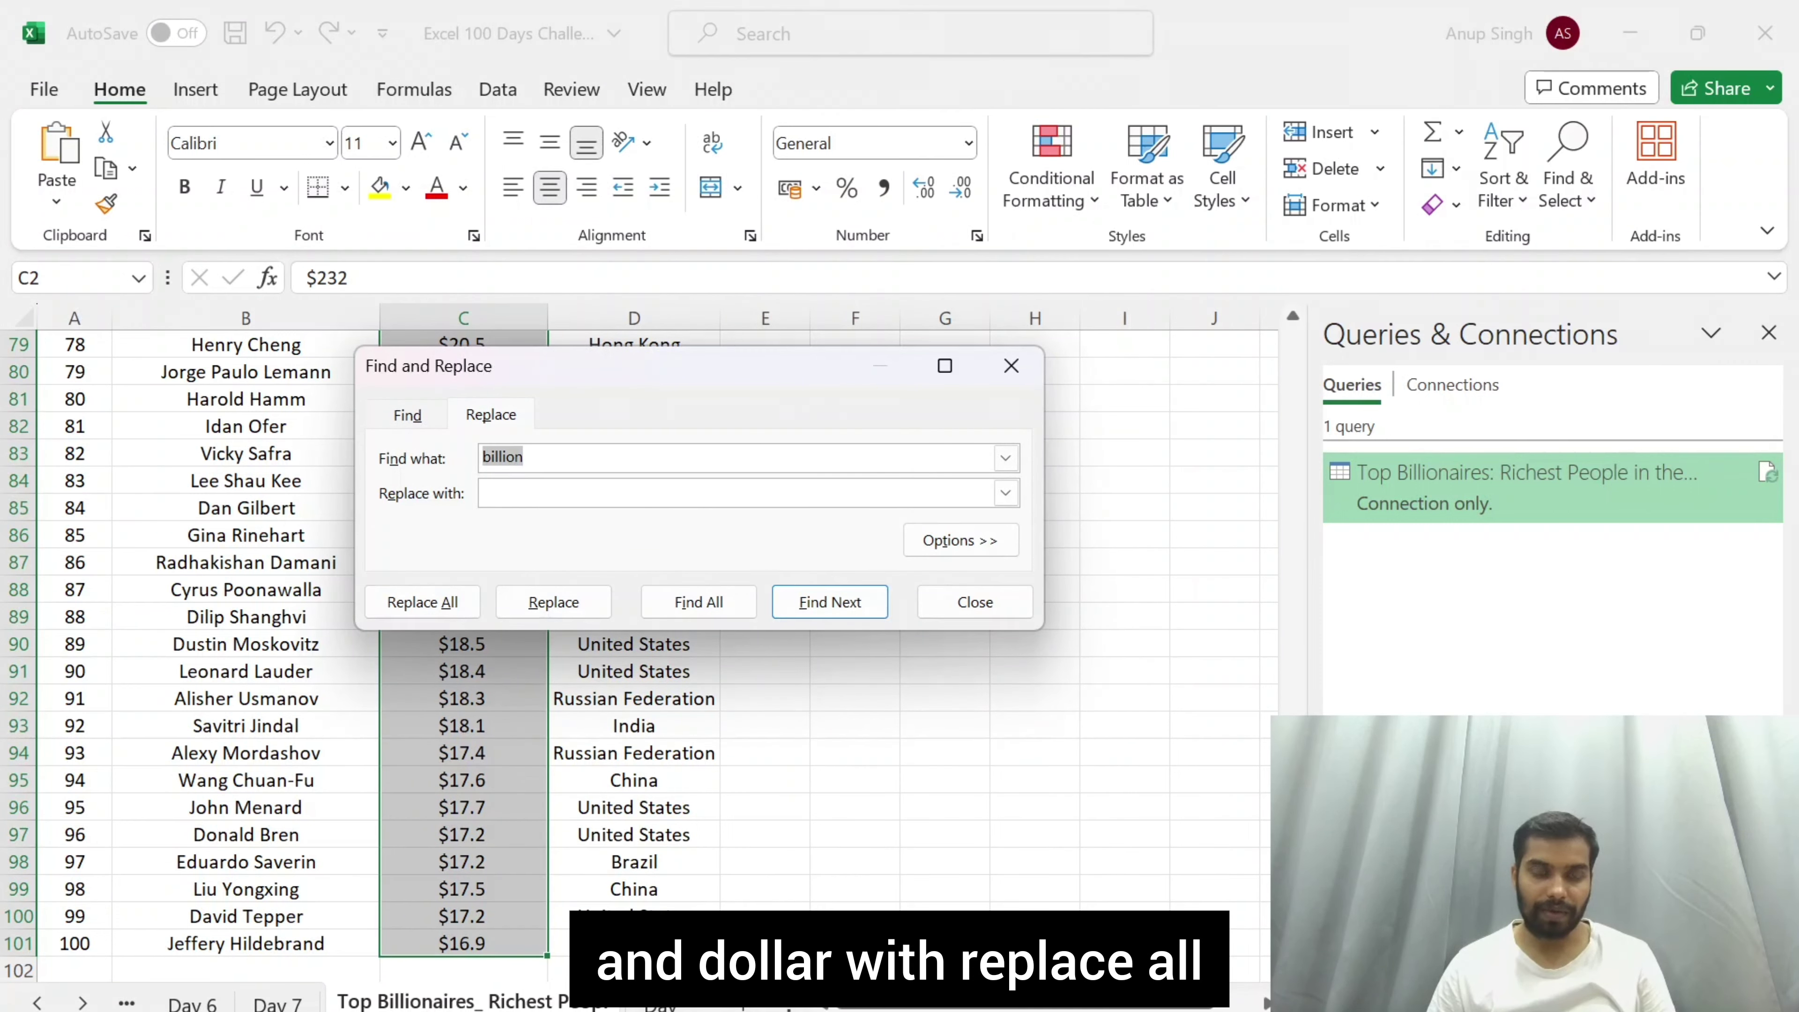
Step: Replace every "$" in the Total net worth values with nothing and close the Find and Replace dialog
{"action": "type", "text": "$"}
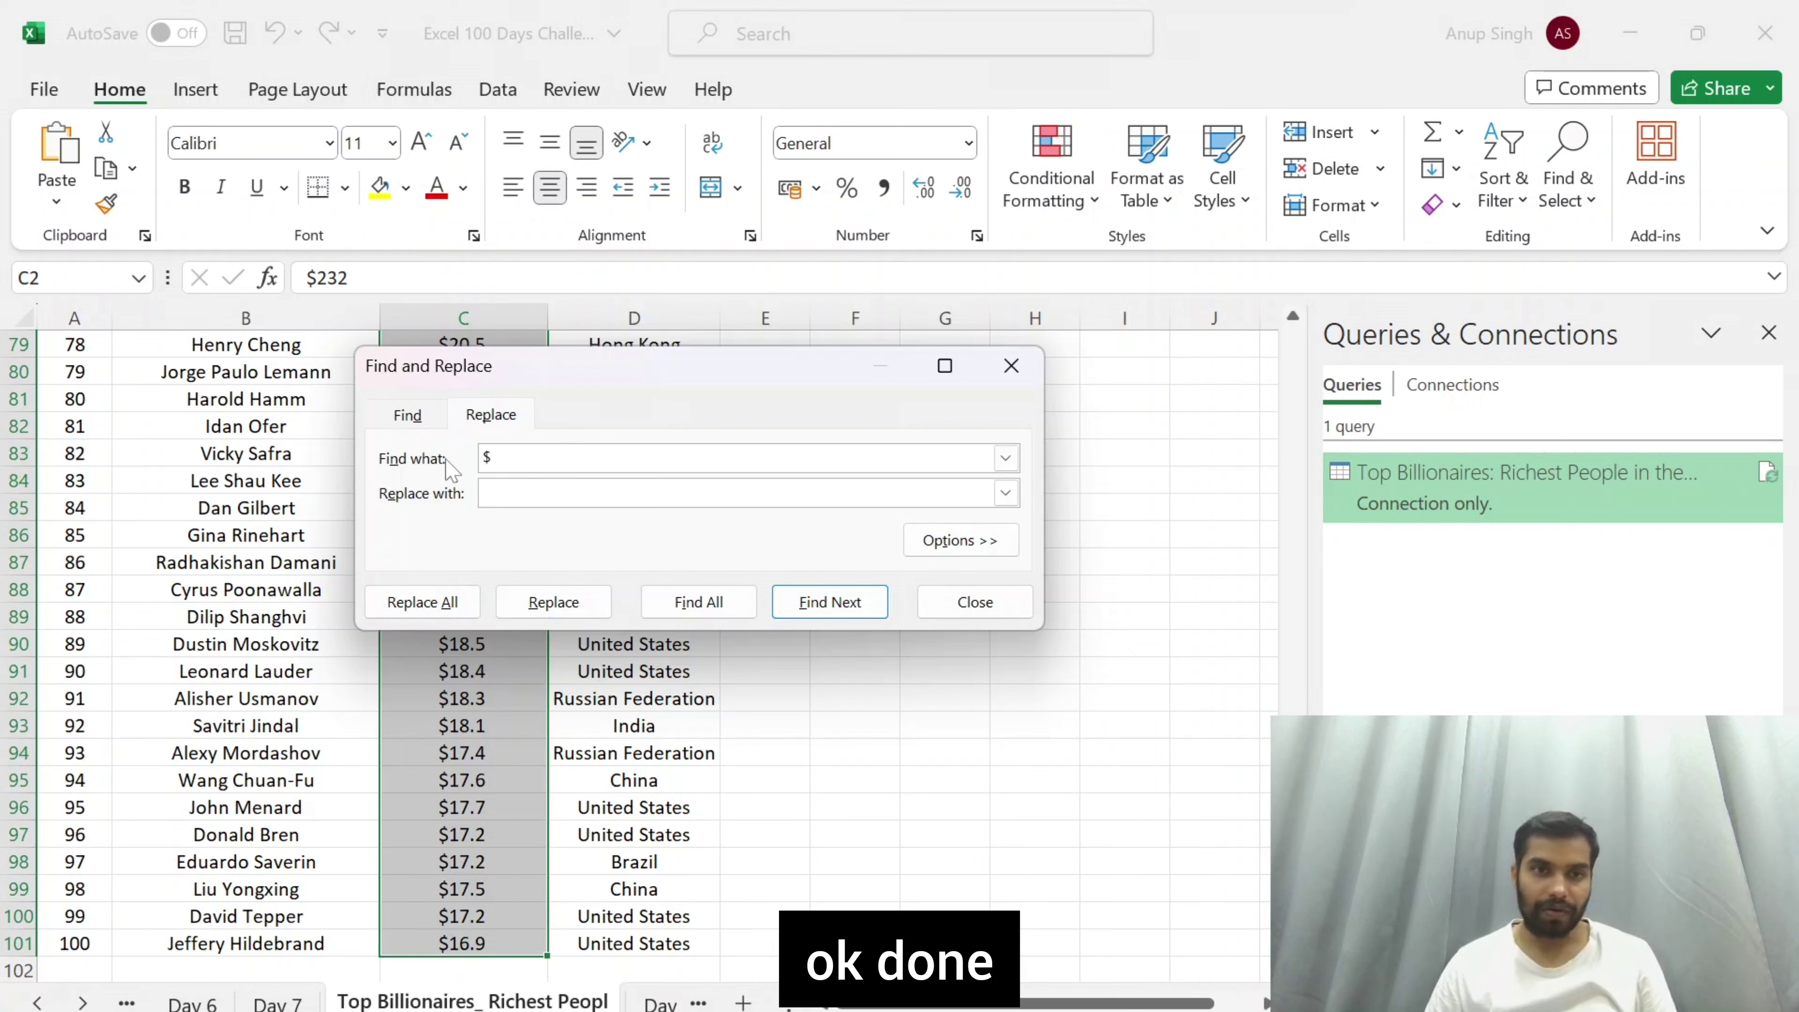
{"action": "left_click", "coordinate": [405, 613]}
{"action": "left_click", "coordinate": [913, 627]}
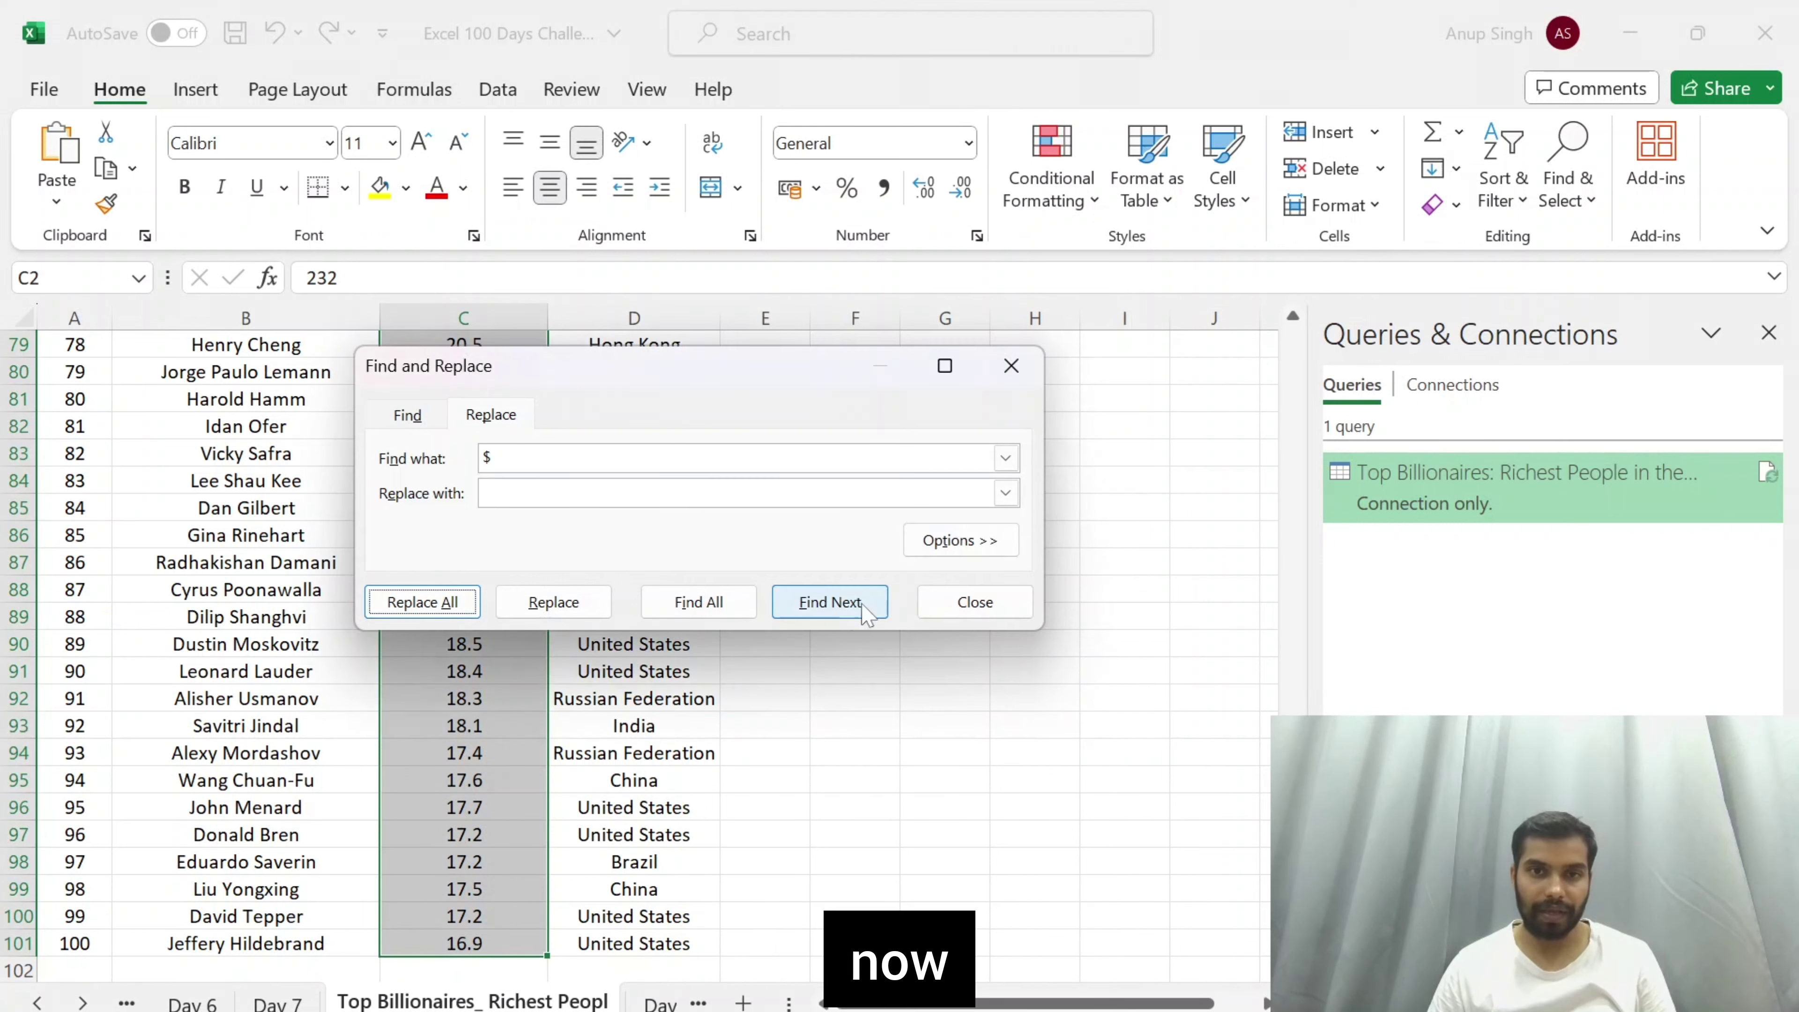
{"action": "left_click", "coordinate": [975, 602]}
{"action": "scroll", "coordinate": [583, 583], "scroll_direction": "up", "scroll_amount": 20}
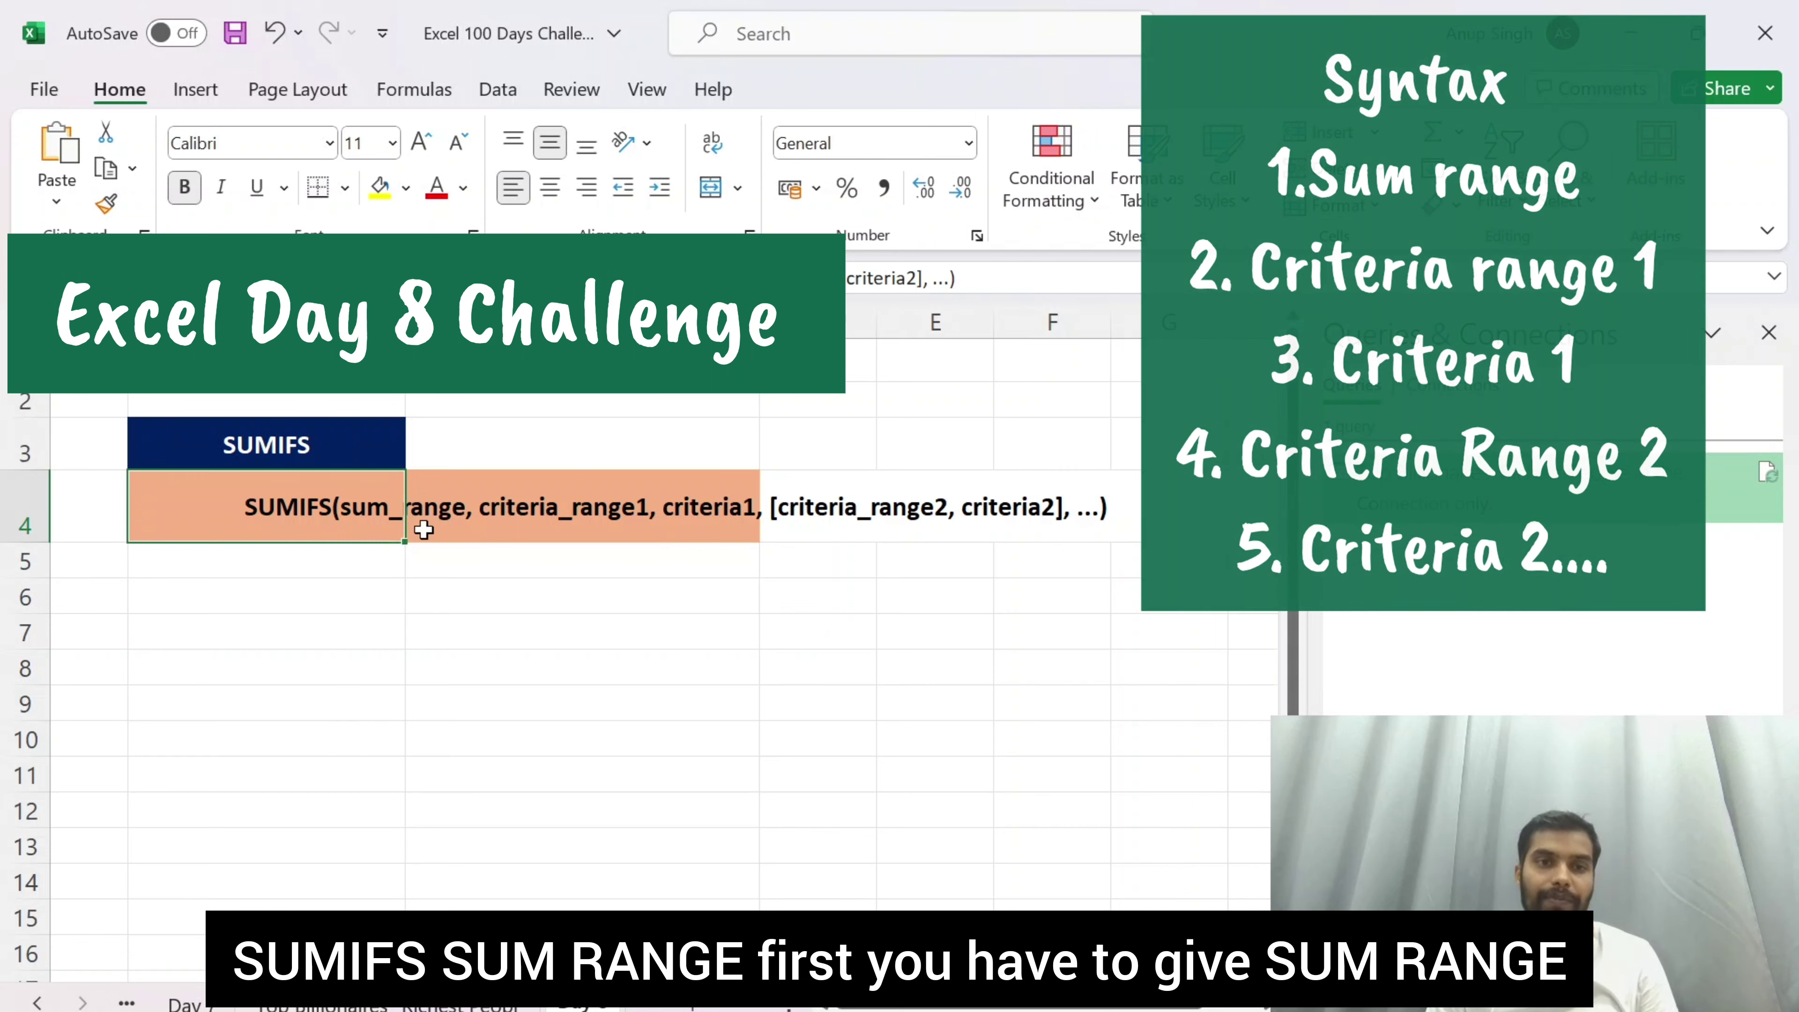
{"action": "left_click", "coordinate": [486, 565]}
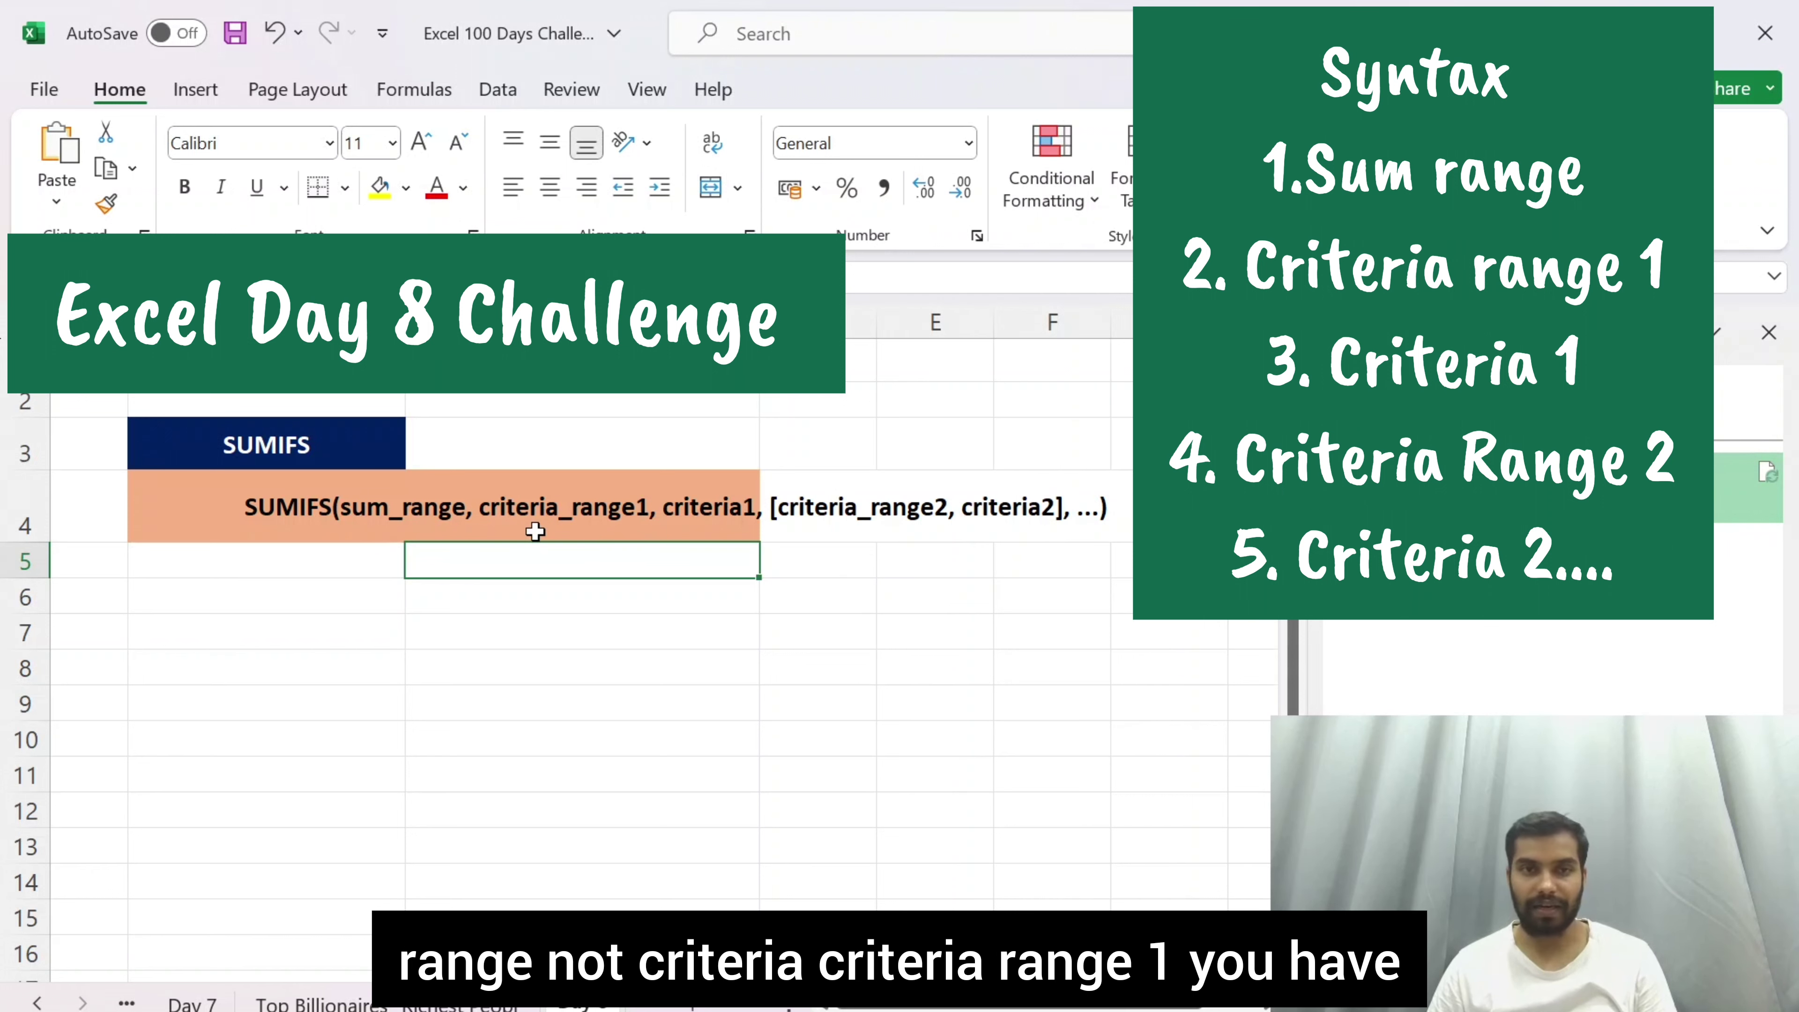
{"action": "left_click", "coordinate": [565, 512]}
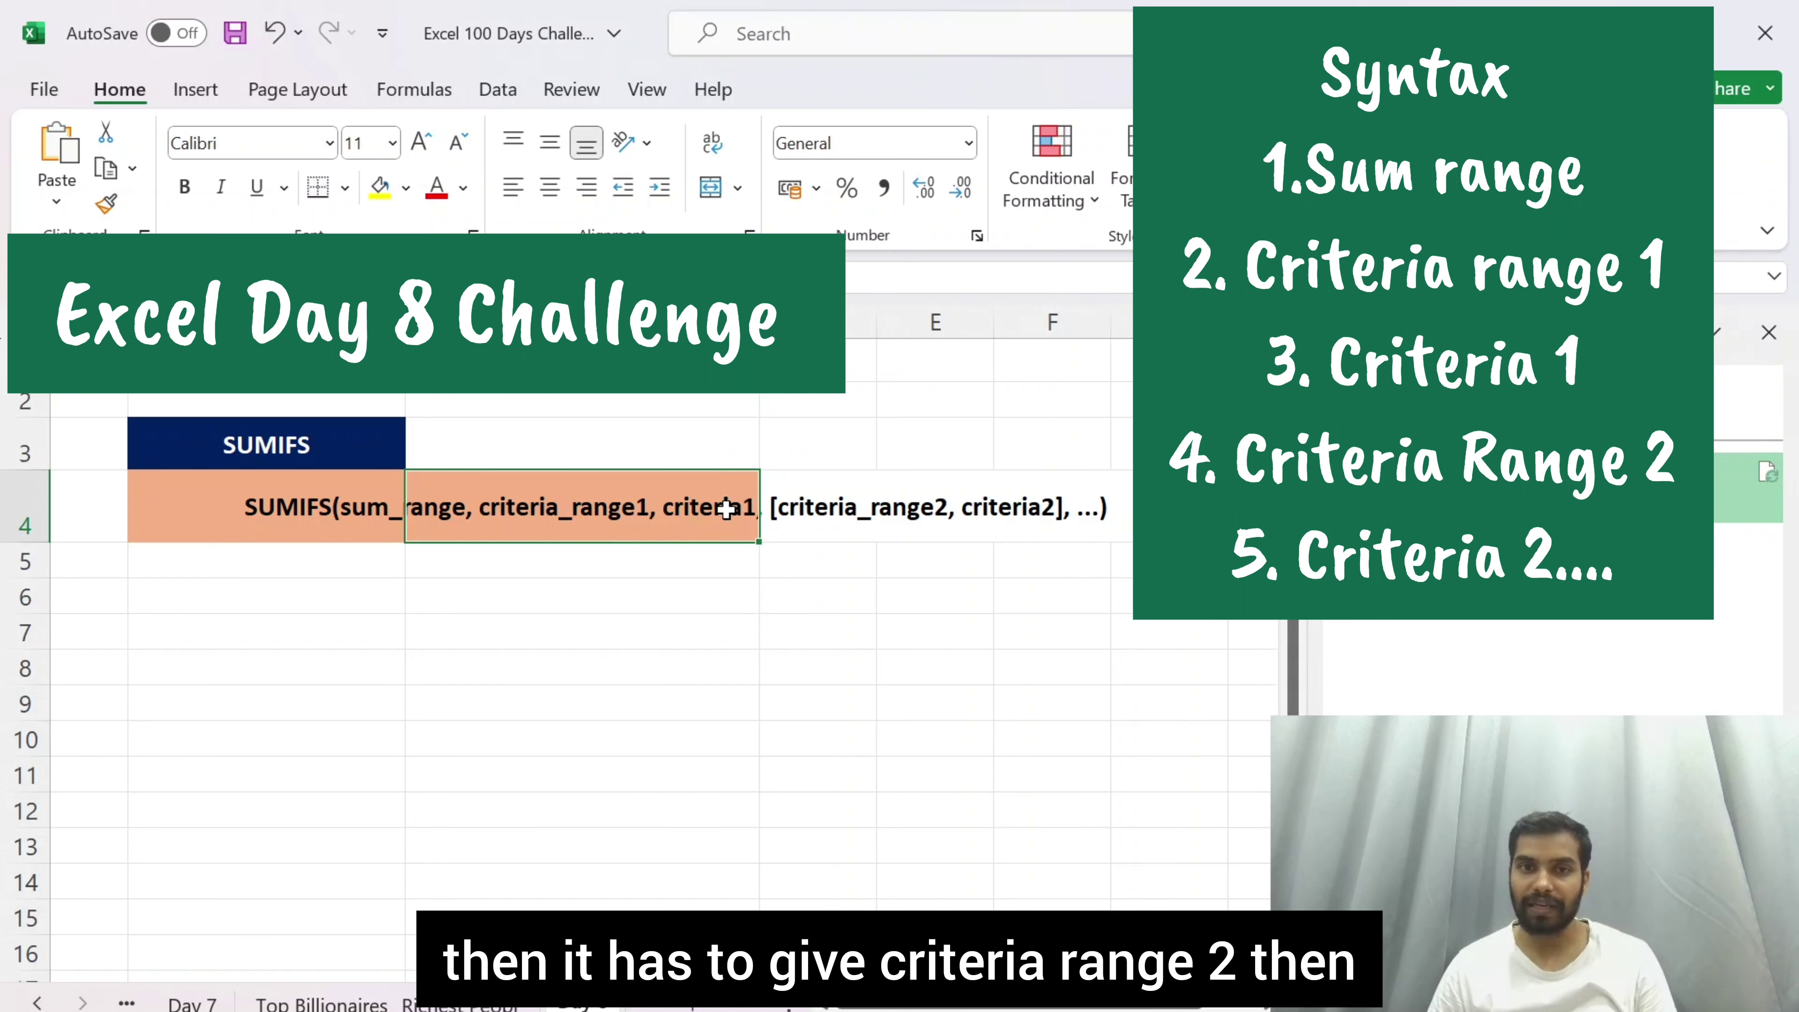
{"action": "left_click", "coordinate": [878, 506]}
{"action": "left_click", "coordinate": [1004, 516]}
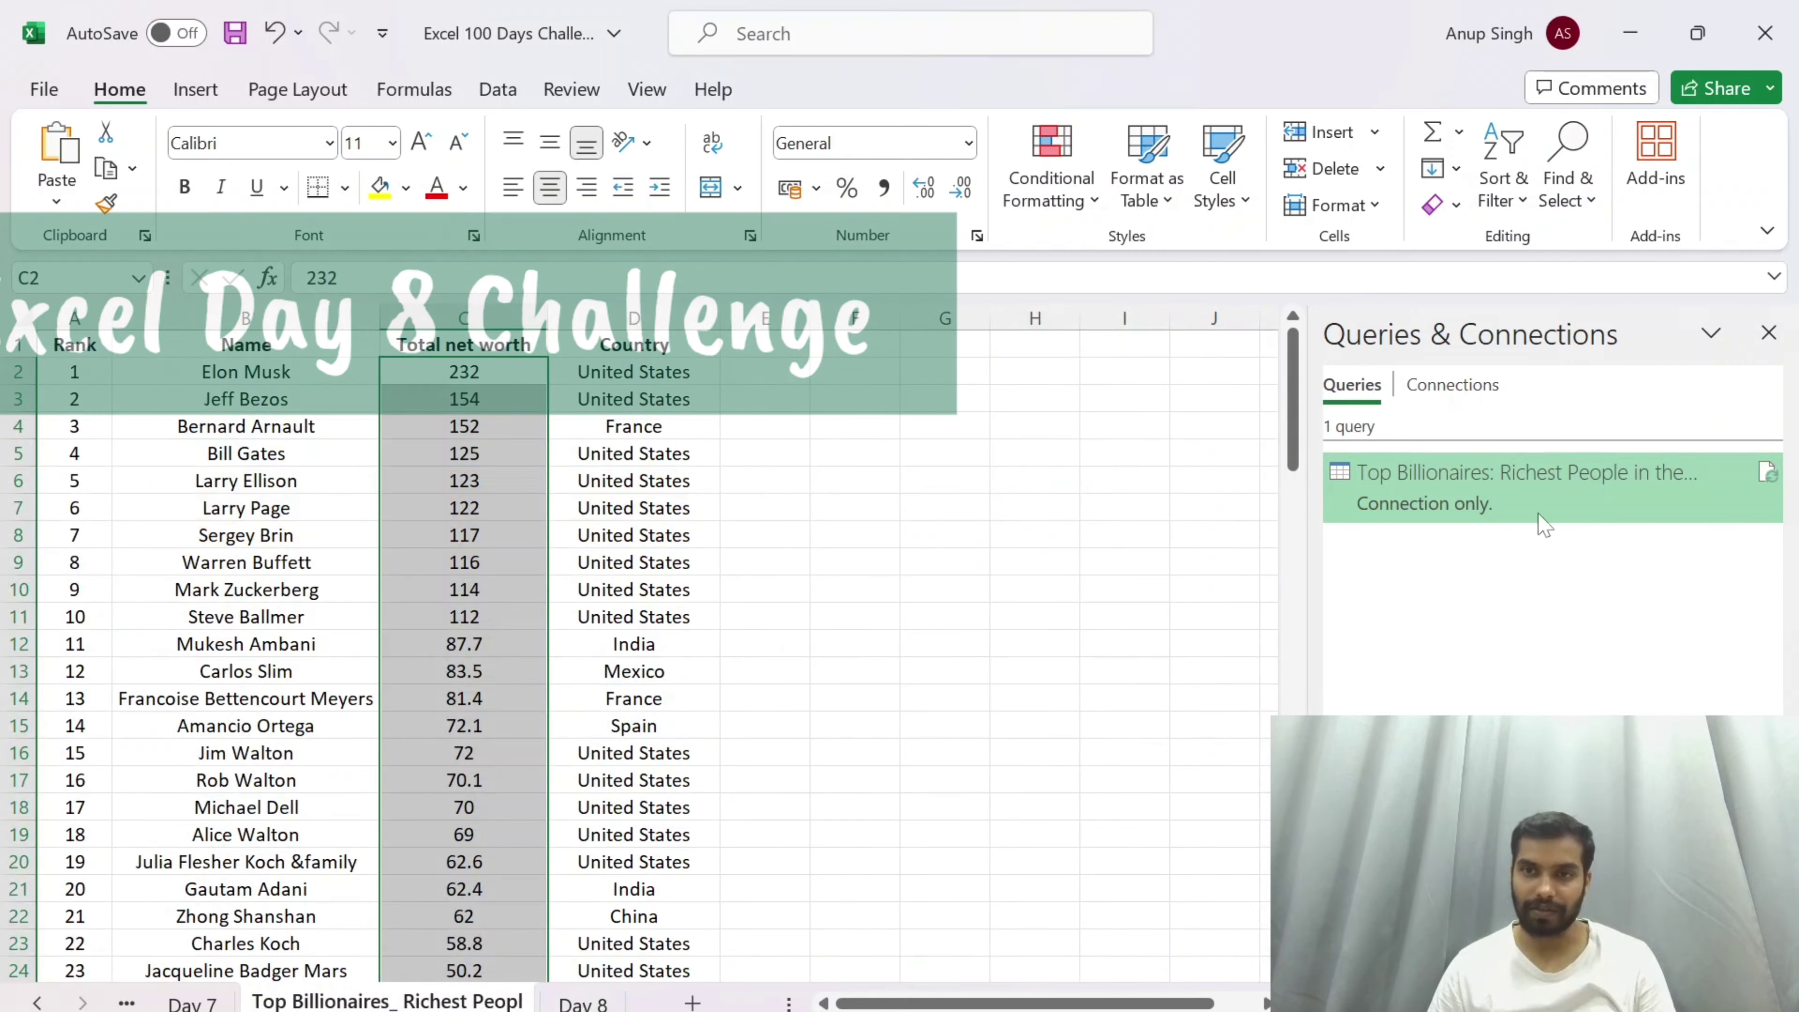
{"action": "right_click", "coordinate": [1502, 482]}
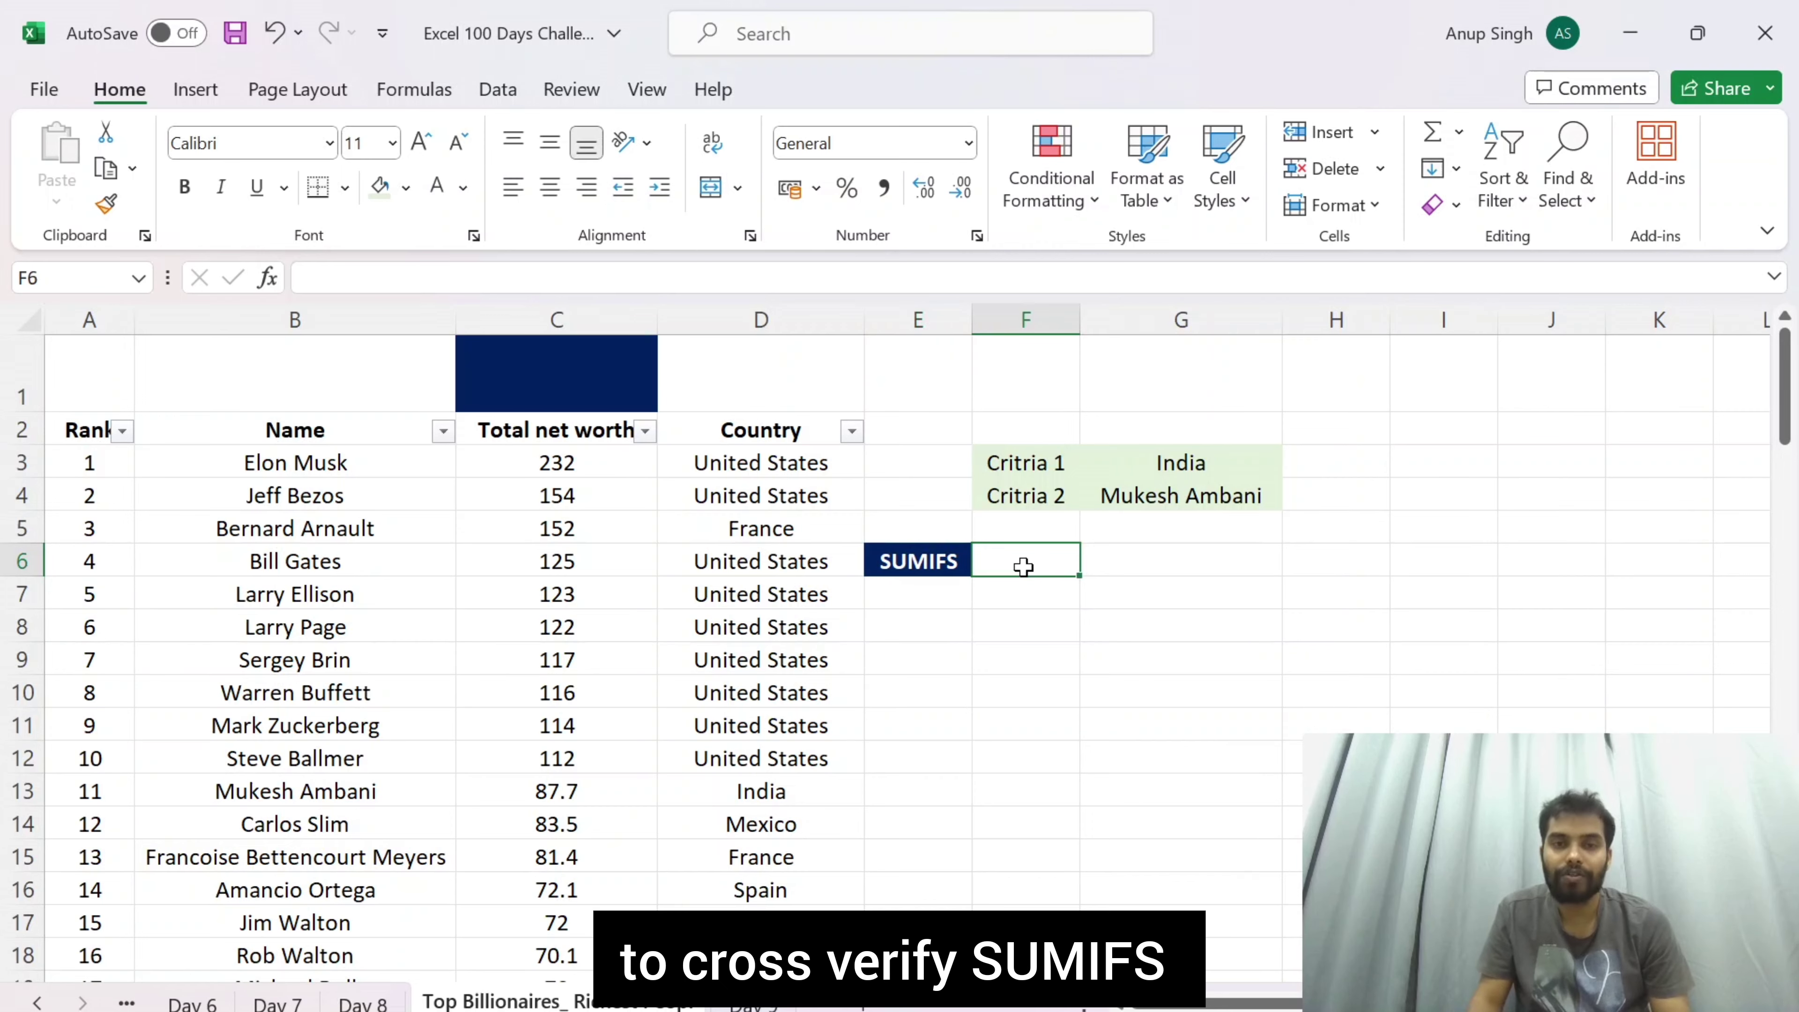
Step: Enter a SUBTOTAL formula in C1 that sums the Total net worth values in C3:C102 with function number 9
{"action": "key", "text": "Left"}
{"action": "key", "text": "Left"}
{"action": "key", "text": "Left"}
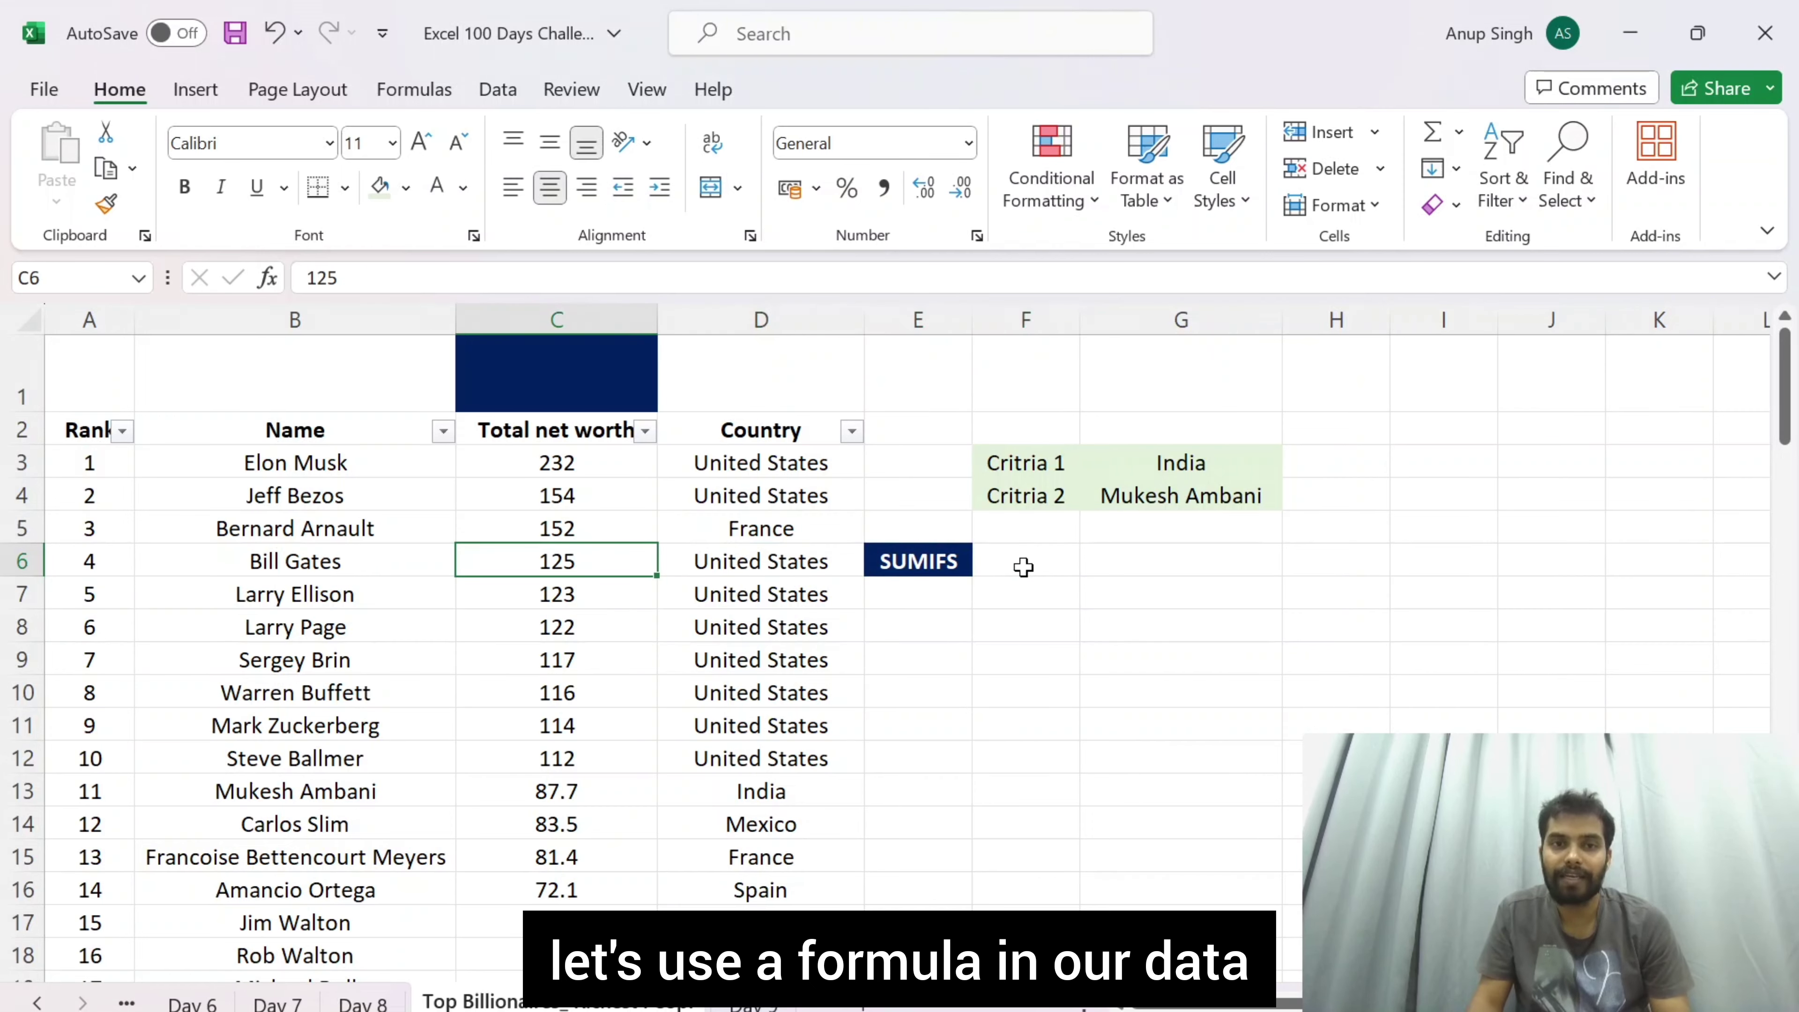
{"action": "key", "text": "Up"}
{"action": "key", "text": "Up"}
{"action": "key", "text": "Up"}
{"action": "key", "text": "Up"}
{"action": "key", "text": "Up"}
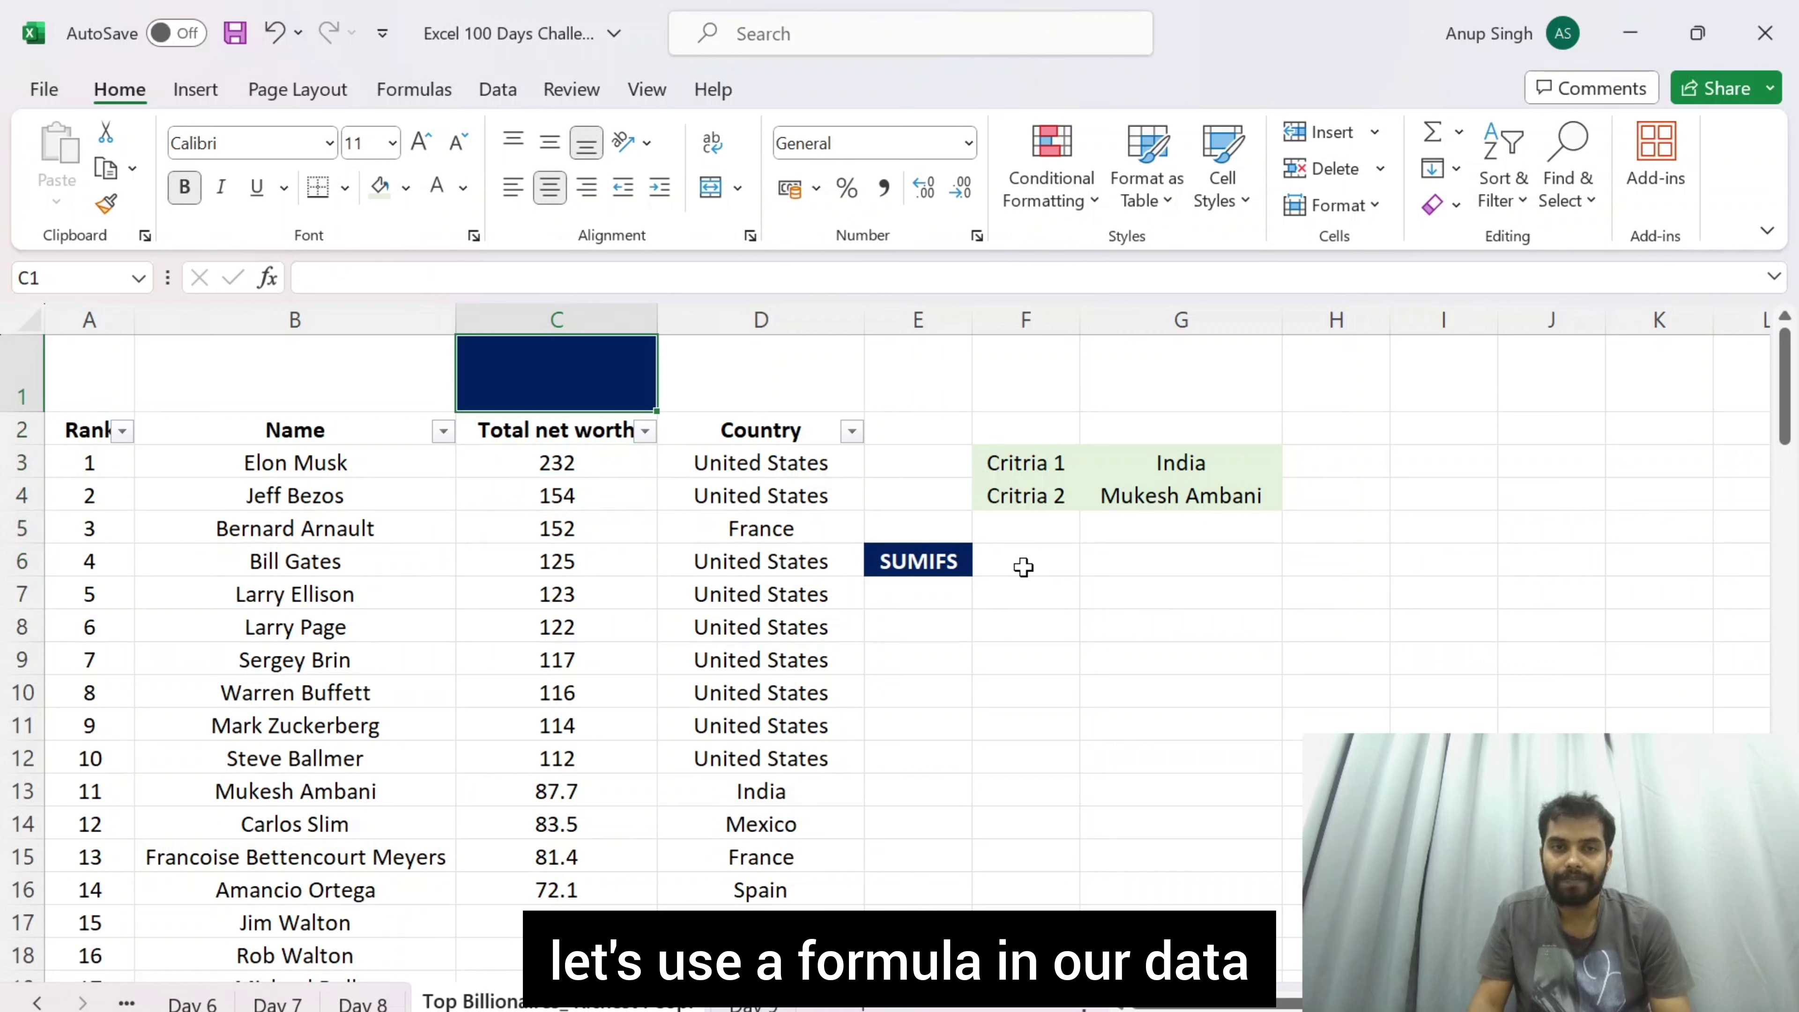
{"action": "type", "text": "="}
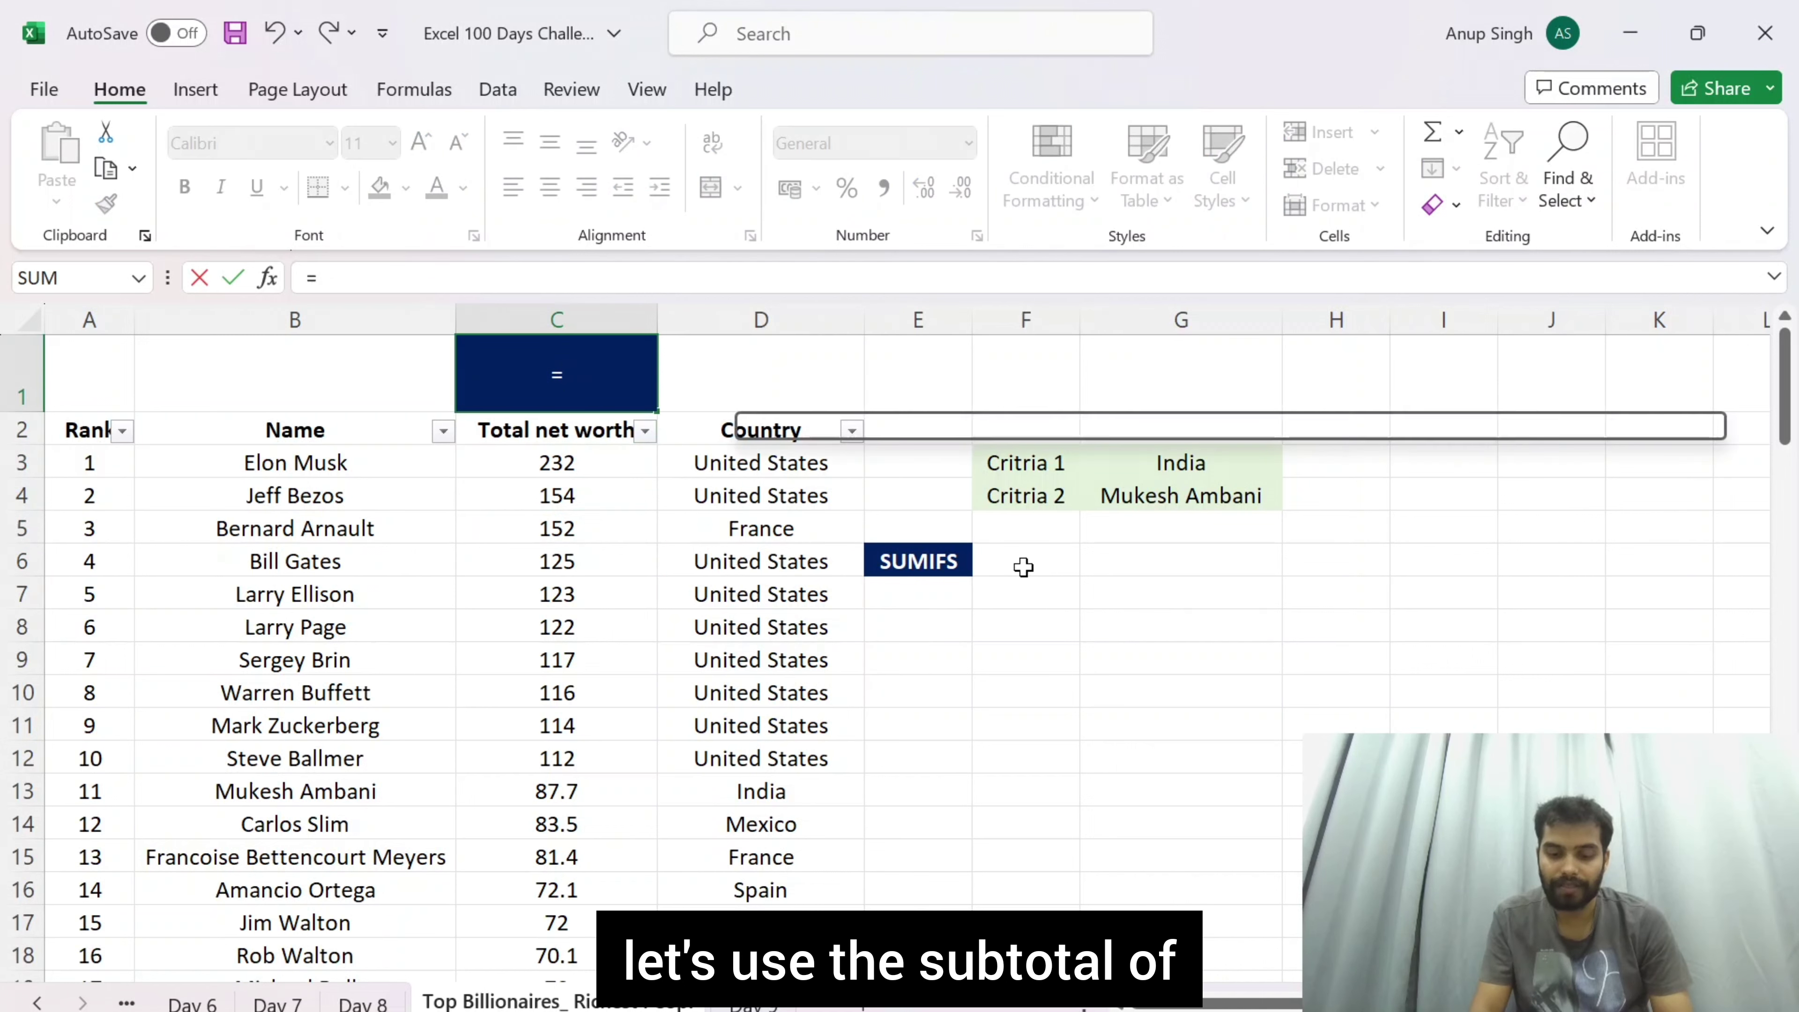
{"action": "type", "text": "sub"}
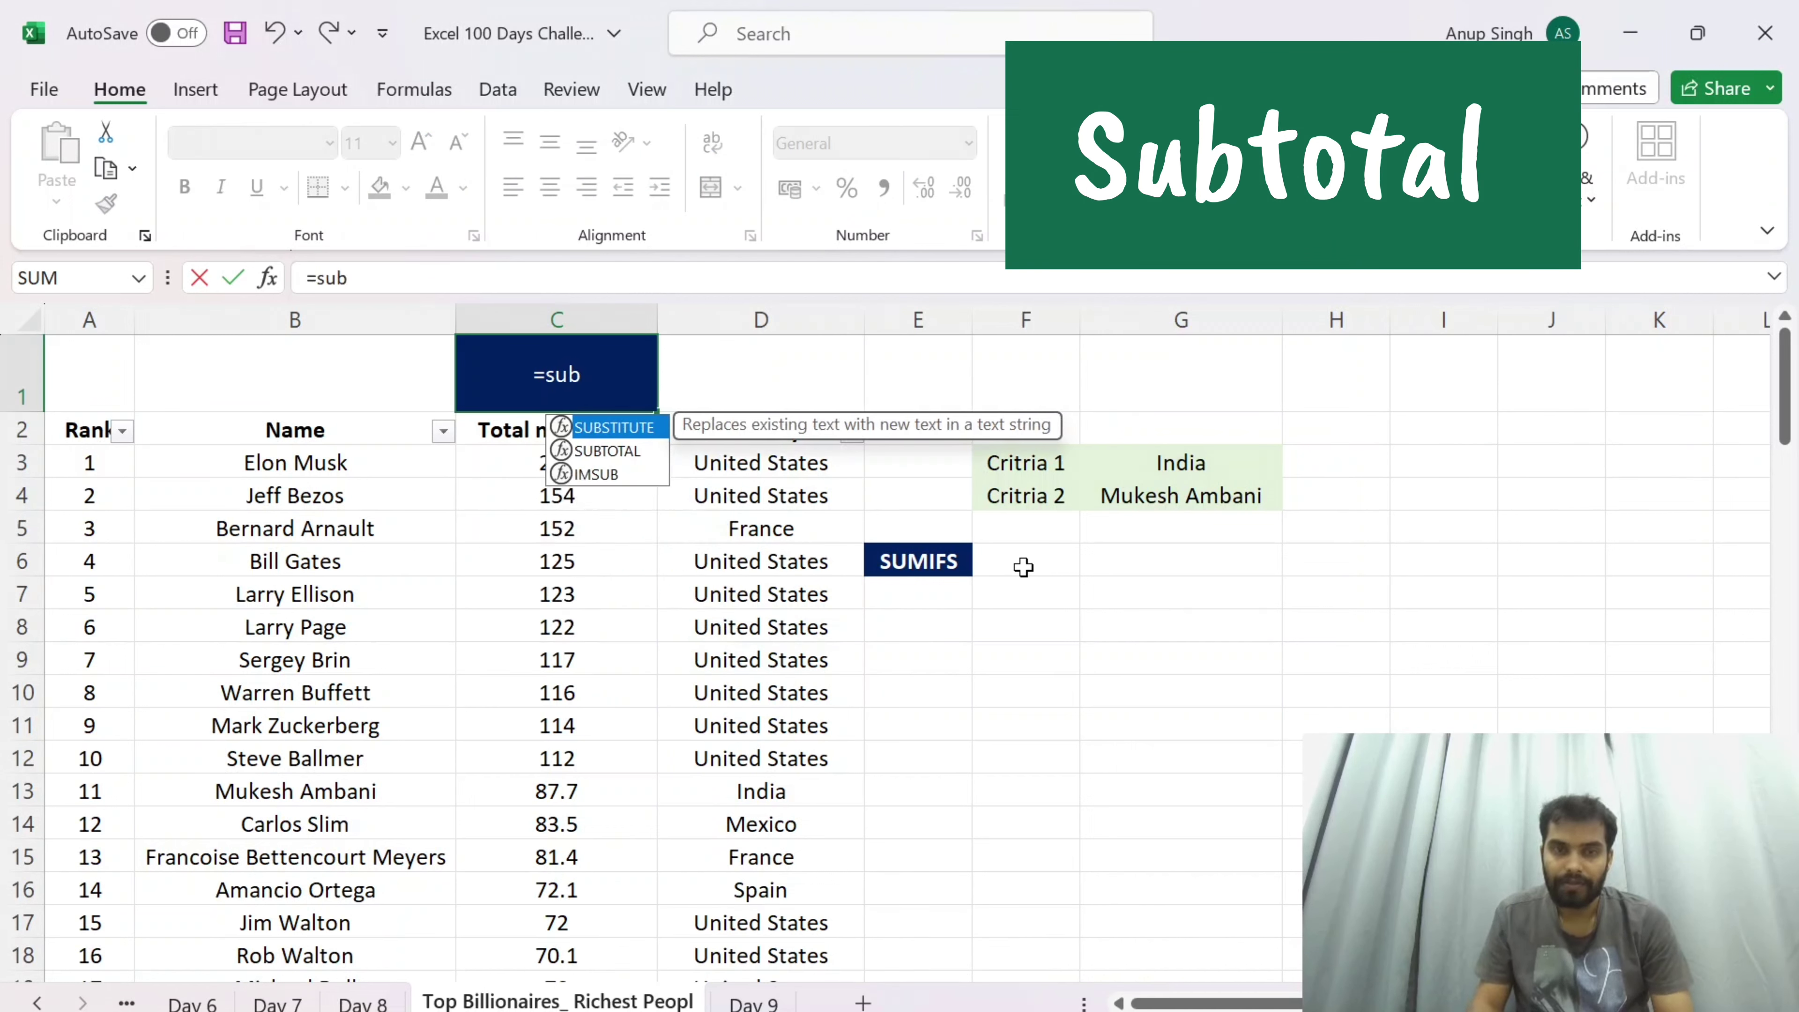
{"action": "key", "text": "Down"}
{"action": "key", "text": "Tab"}
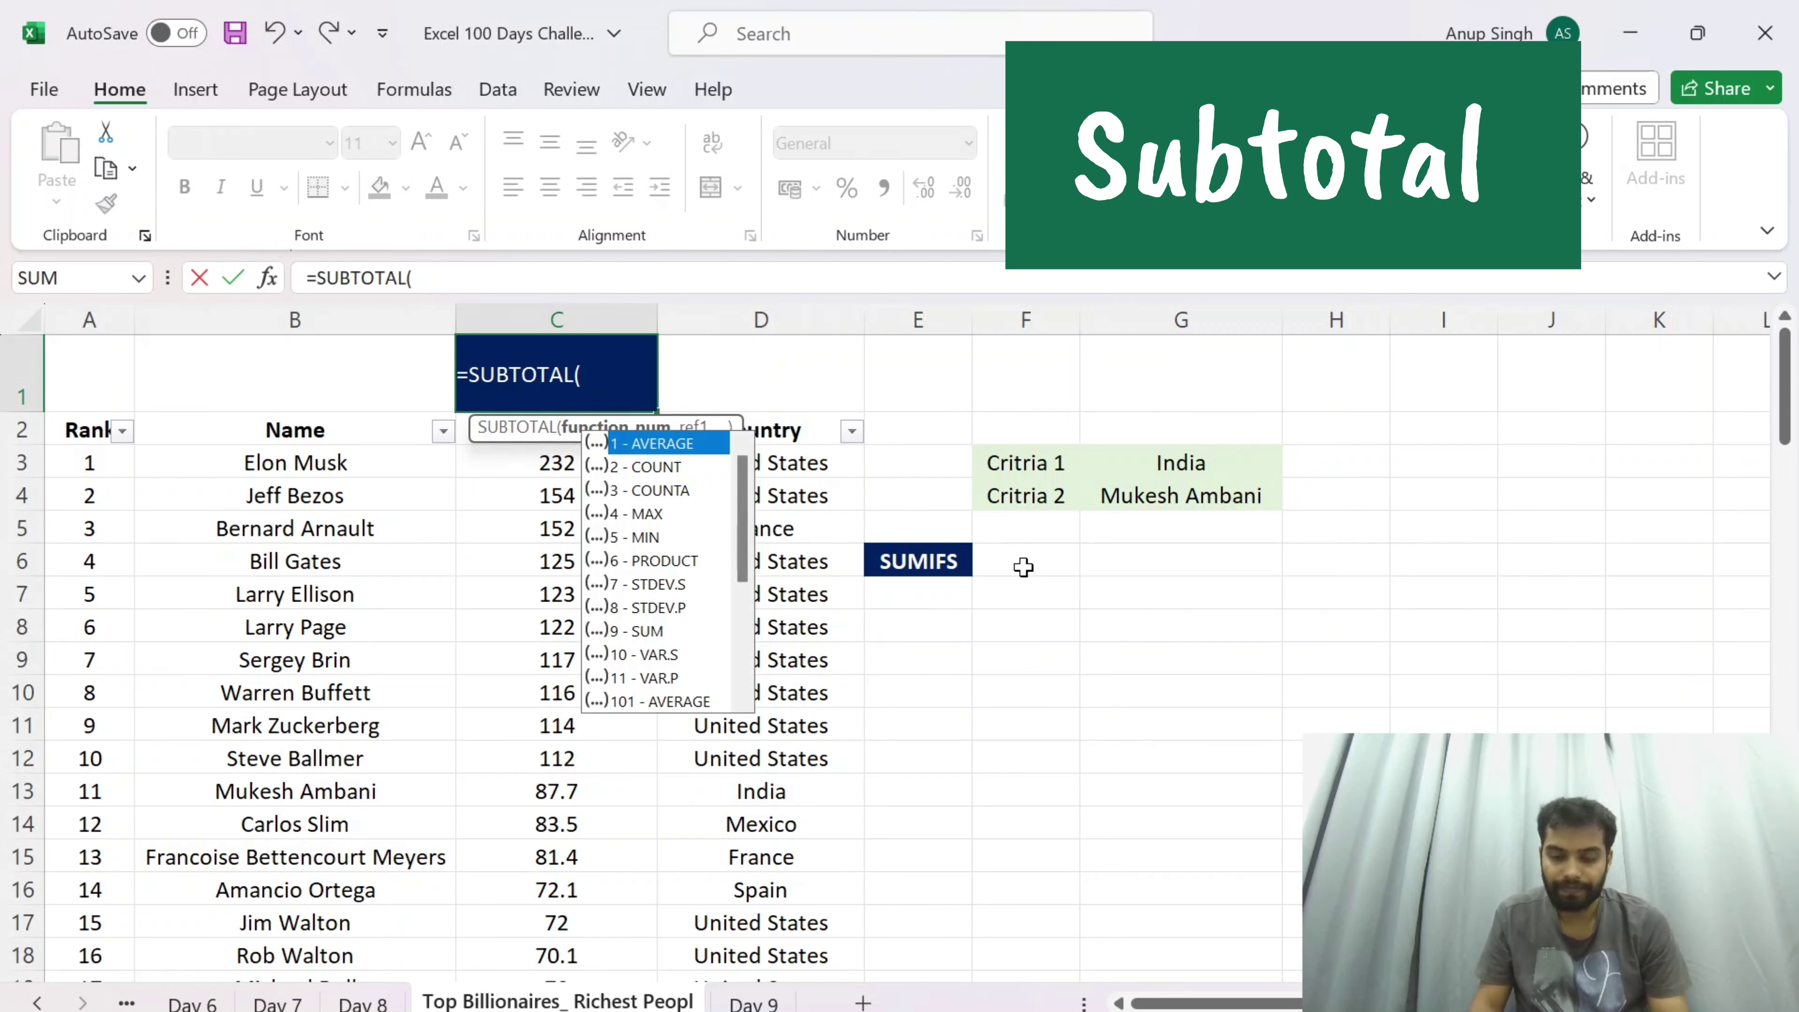
{"action": "type", "text": "9,"}
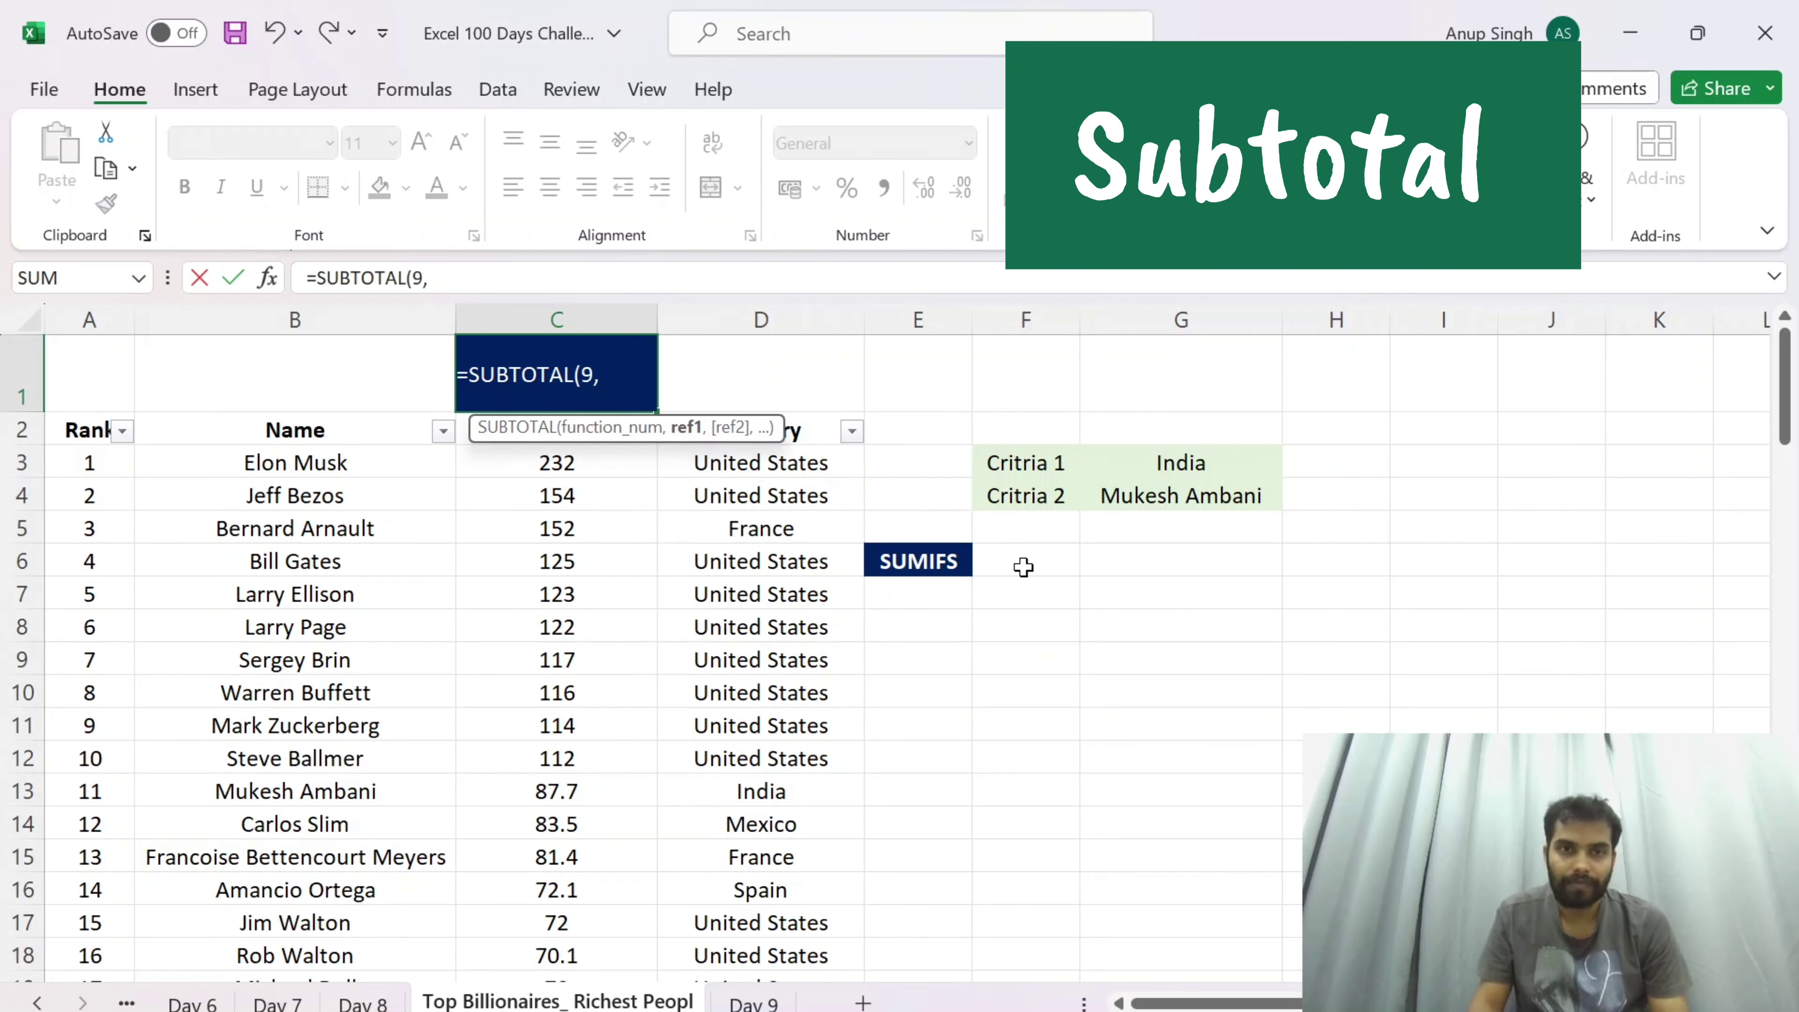
{"action": "key", "text": "Down"}
{"action": "key", "text": "Down"}
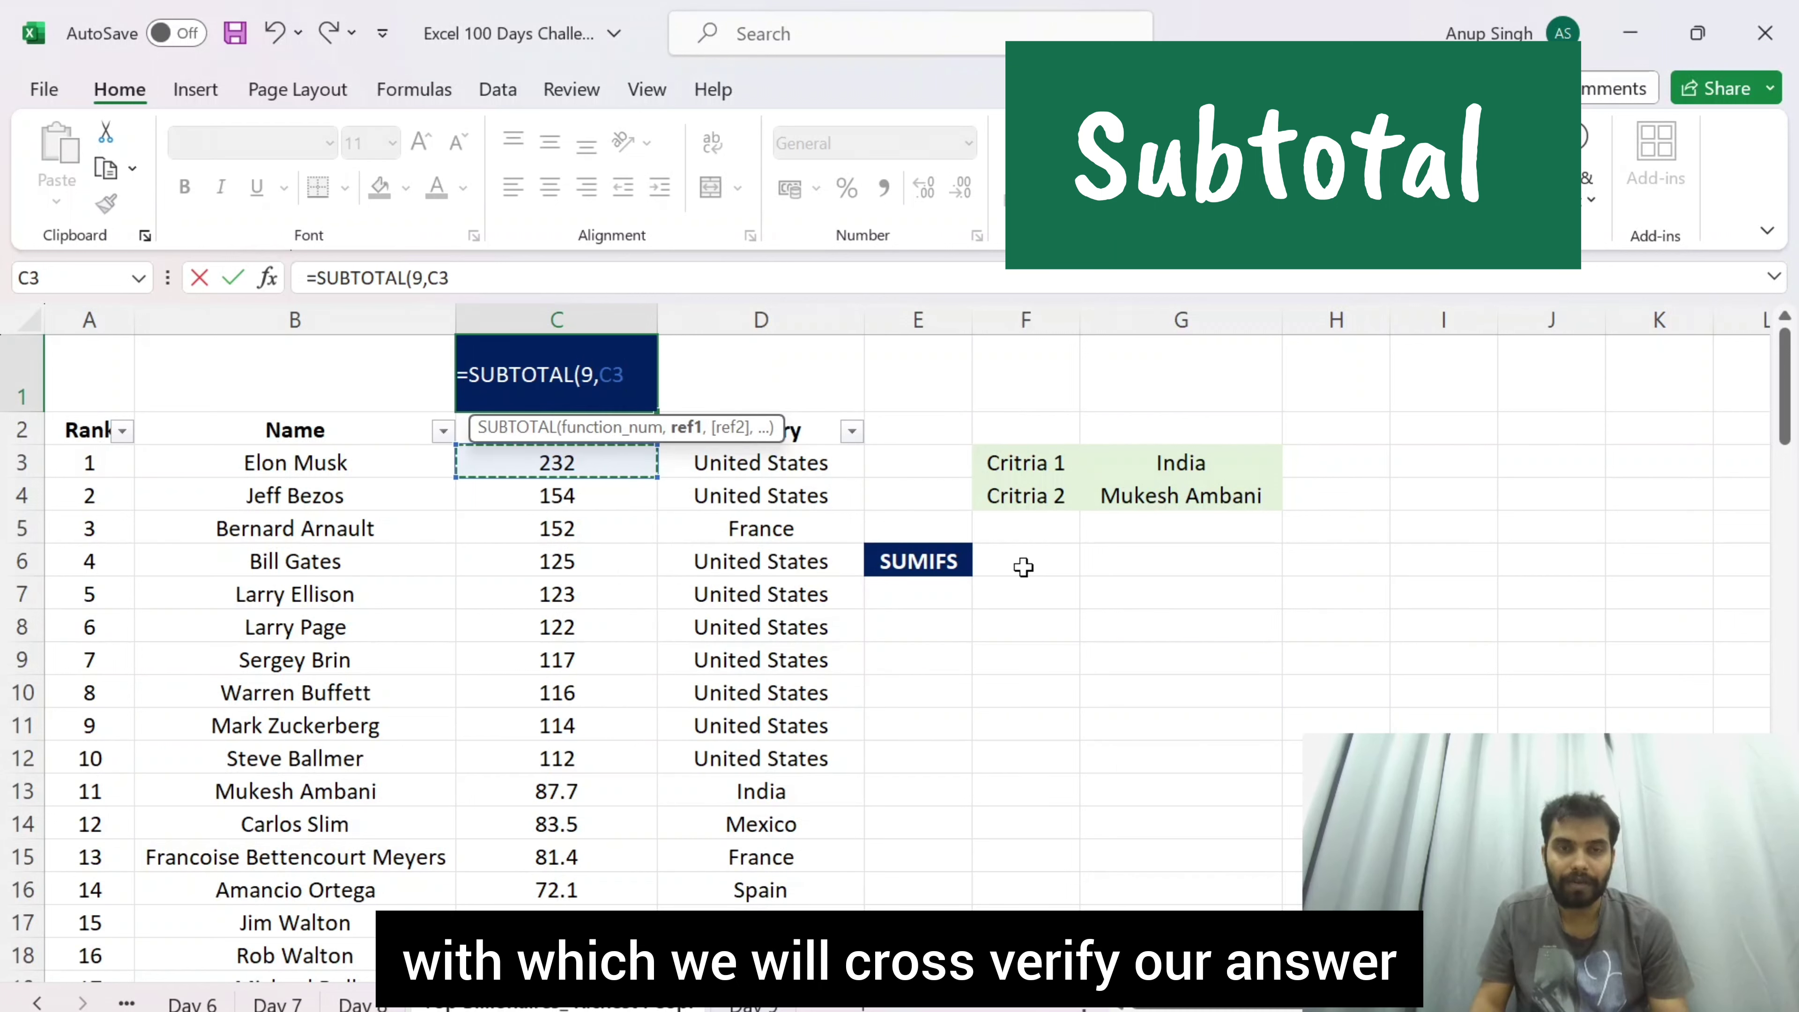
{"action": "key", "text": "ctrl+shift+Down"}
{"action": "key", "text": "ctrl+Return"}
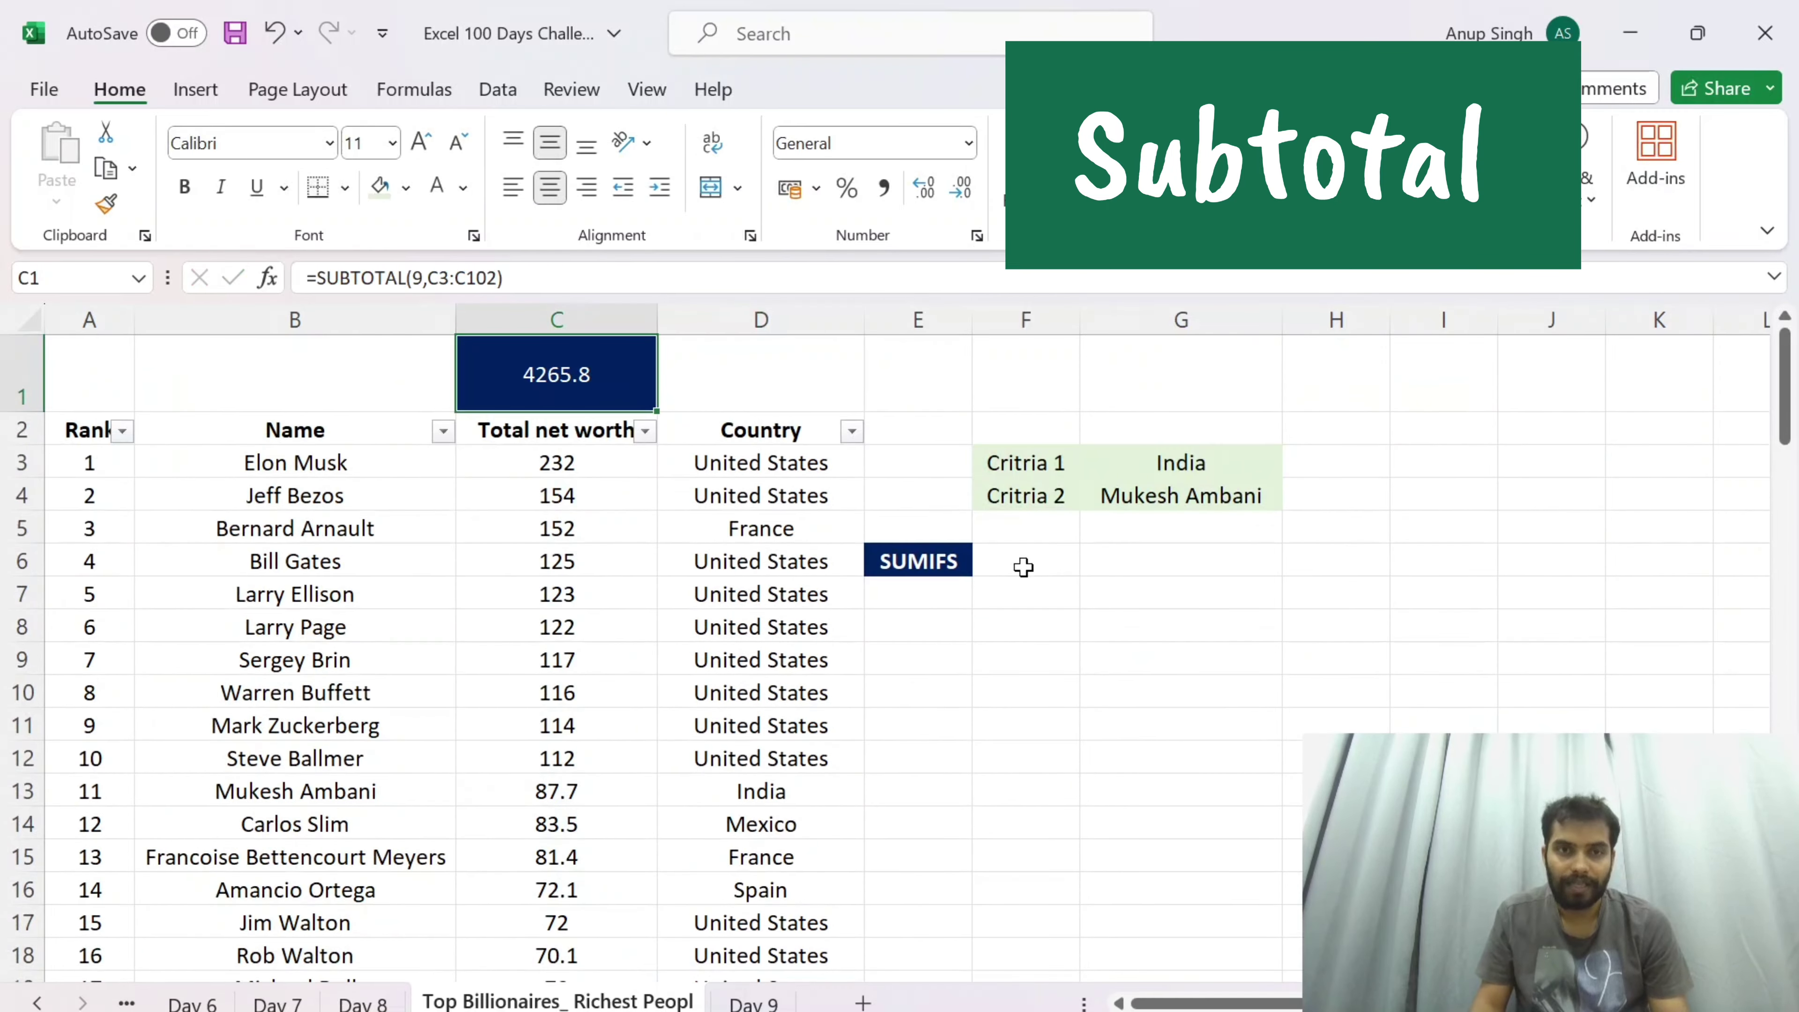
Step: Try the comma number format on the subtotal in C1 and undo it
{"action": "key", "text": "alt"}
{"action": "key", "text": "h"}
{"action": "key", "text": "k"}
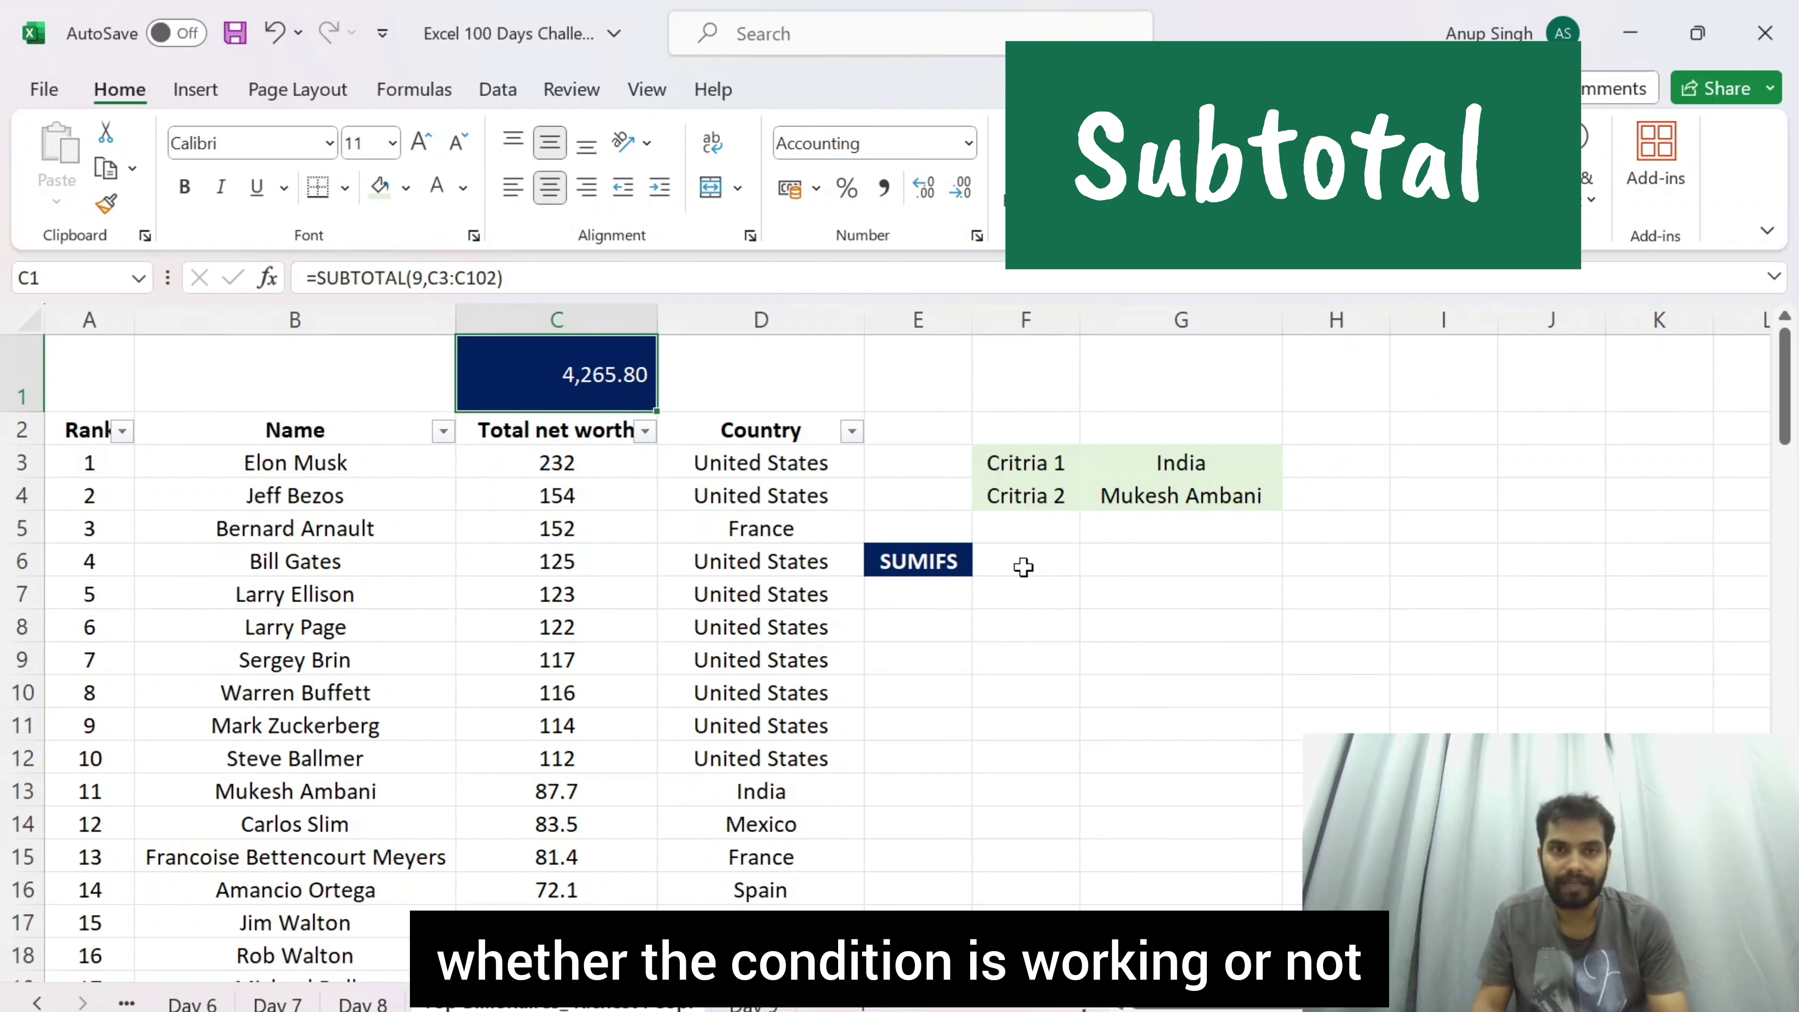
{"action": "key", "text": "ctrl+z"}
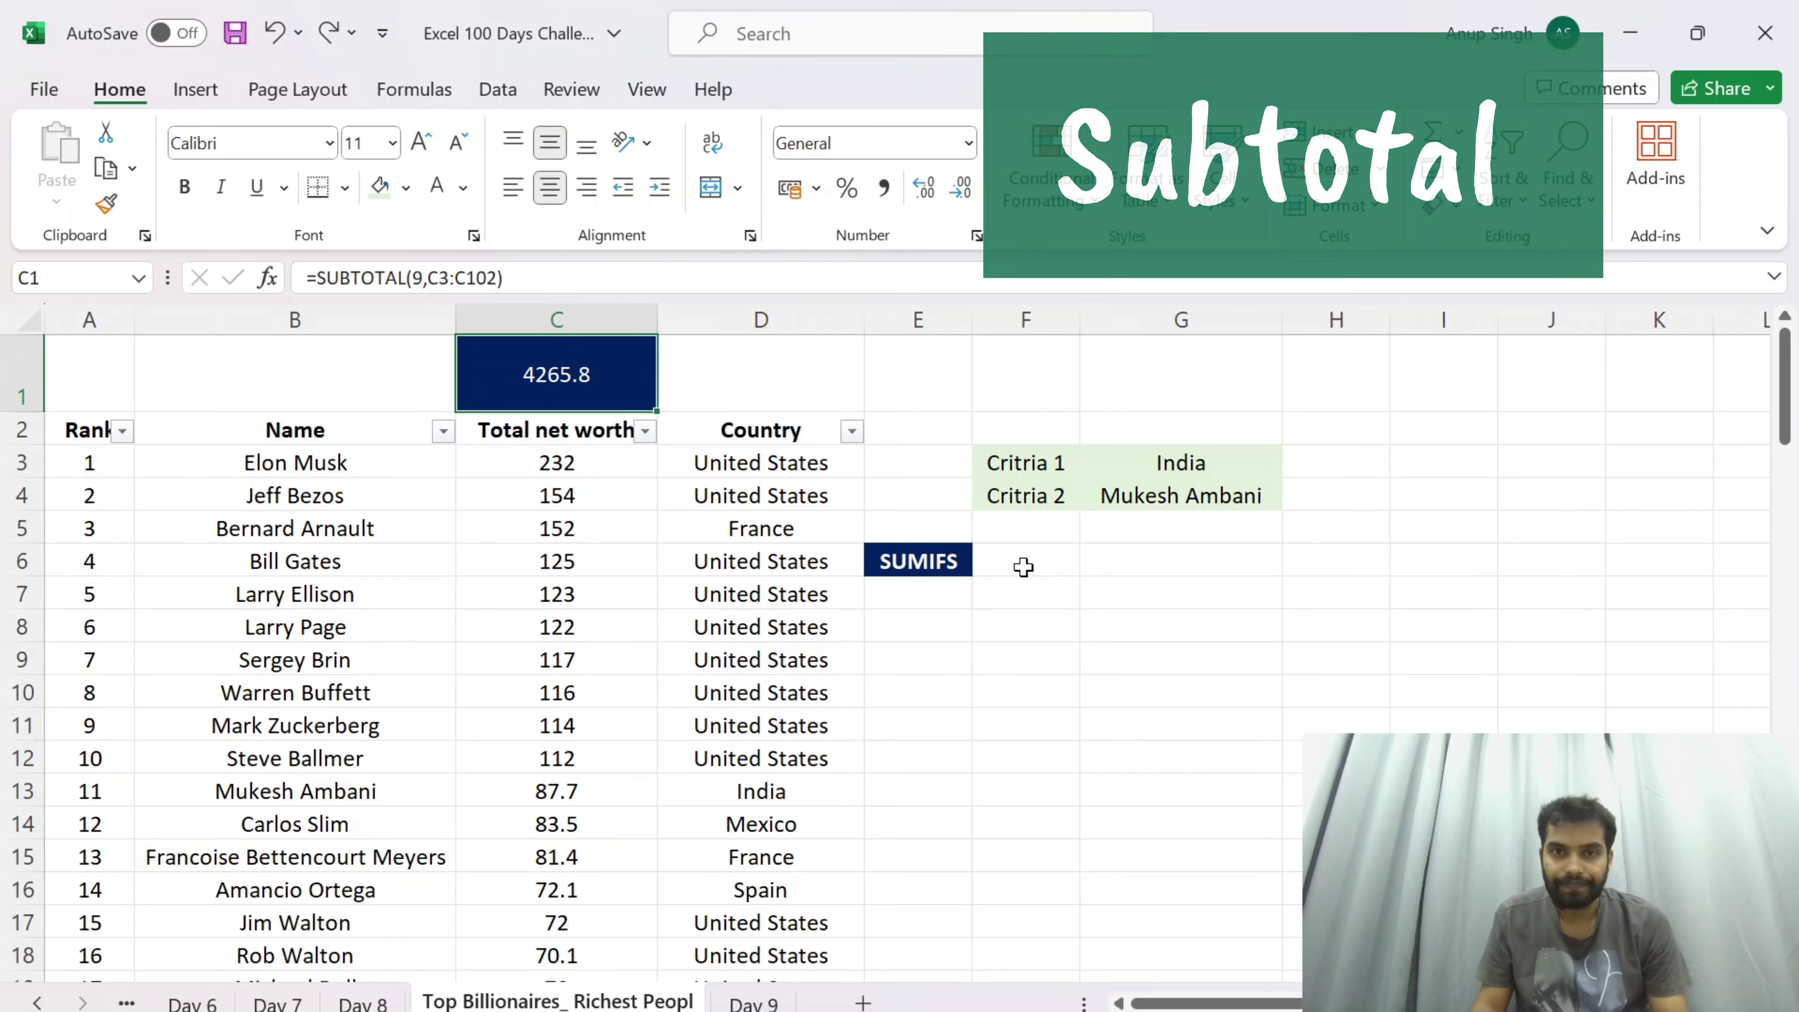
Step: Begin a SUMIFS formula in F6 with the Total net worth values $C$3:$C$102 as the absolute sum range
{"action": "key", "text": "Down"}
{"action": "key", "text": "Down"}
{"action": "key", "text": "Down"}
{"action": "key", "text": "Down"}
{"action": "key", "text": "Right"}
{"action": "key", "text": "Right"}
{"action": "key", "text": "Down"}
{"action": "key", "text": "Right"}
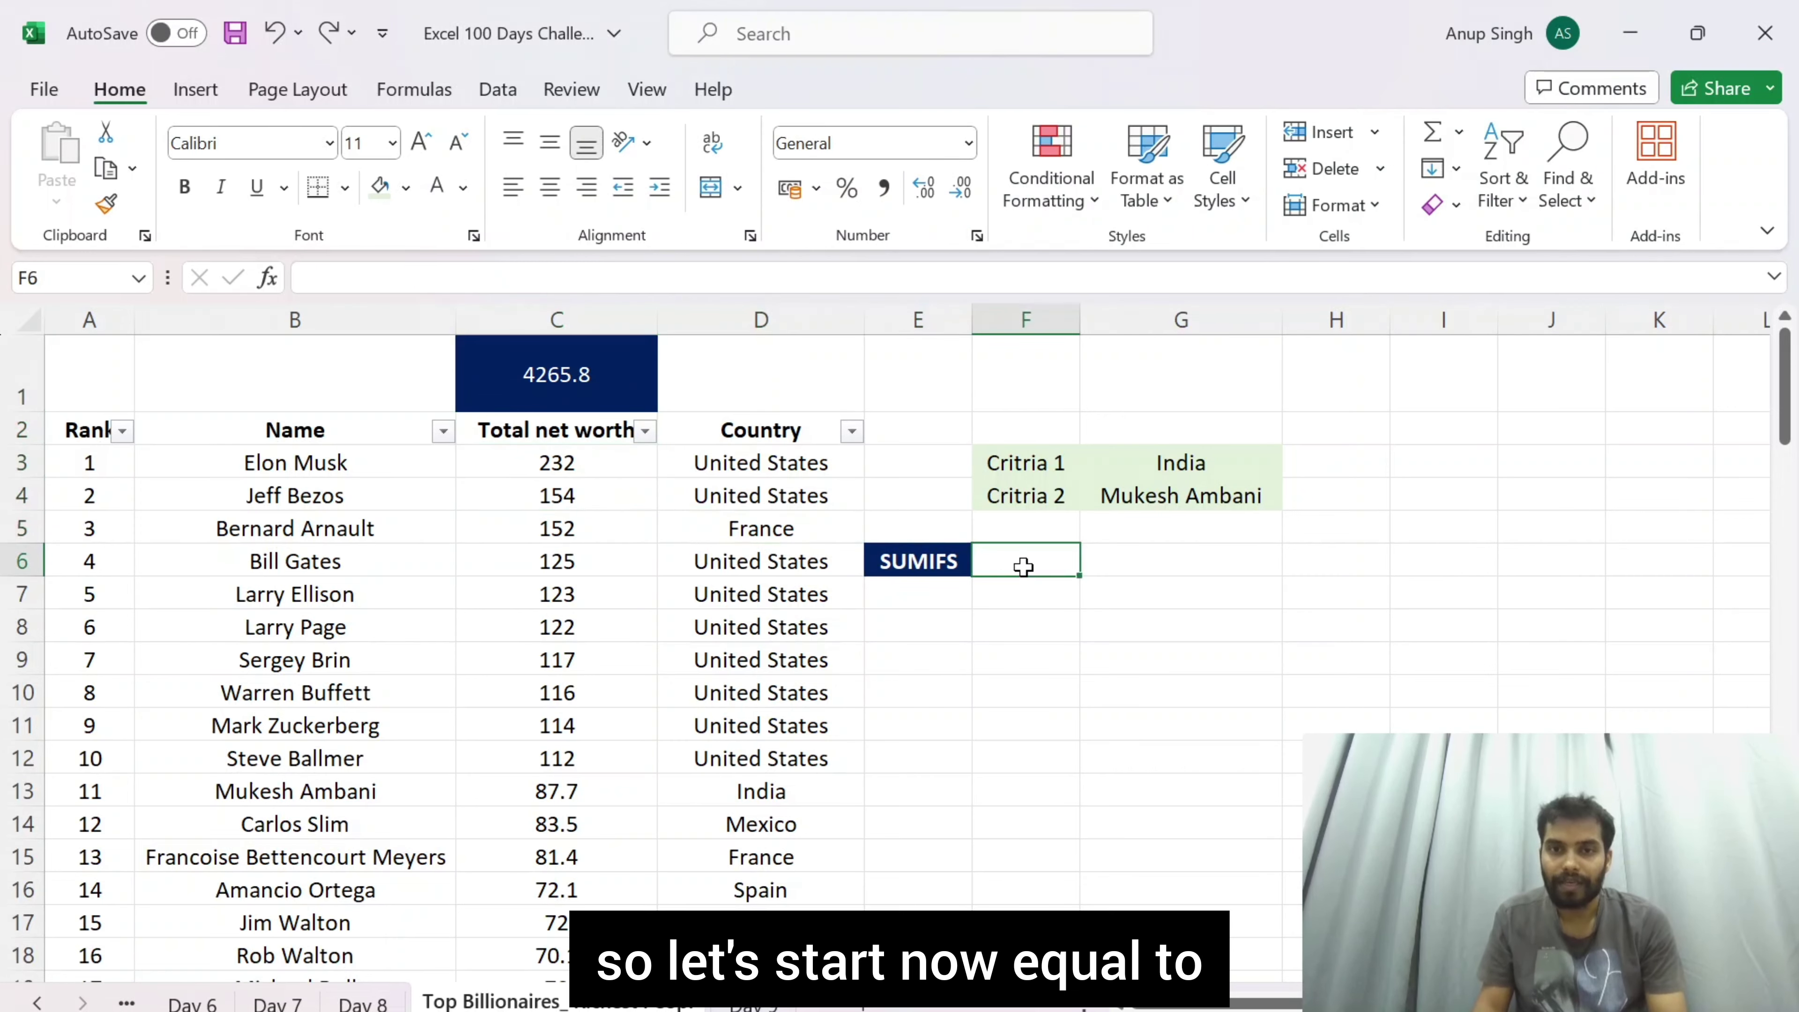
{"action": "type", "text": "=su"}
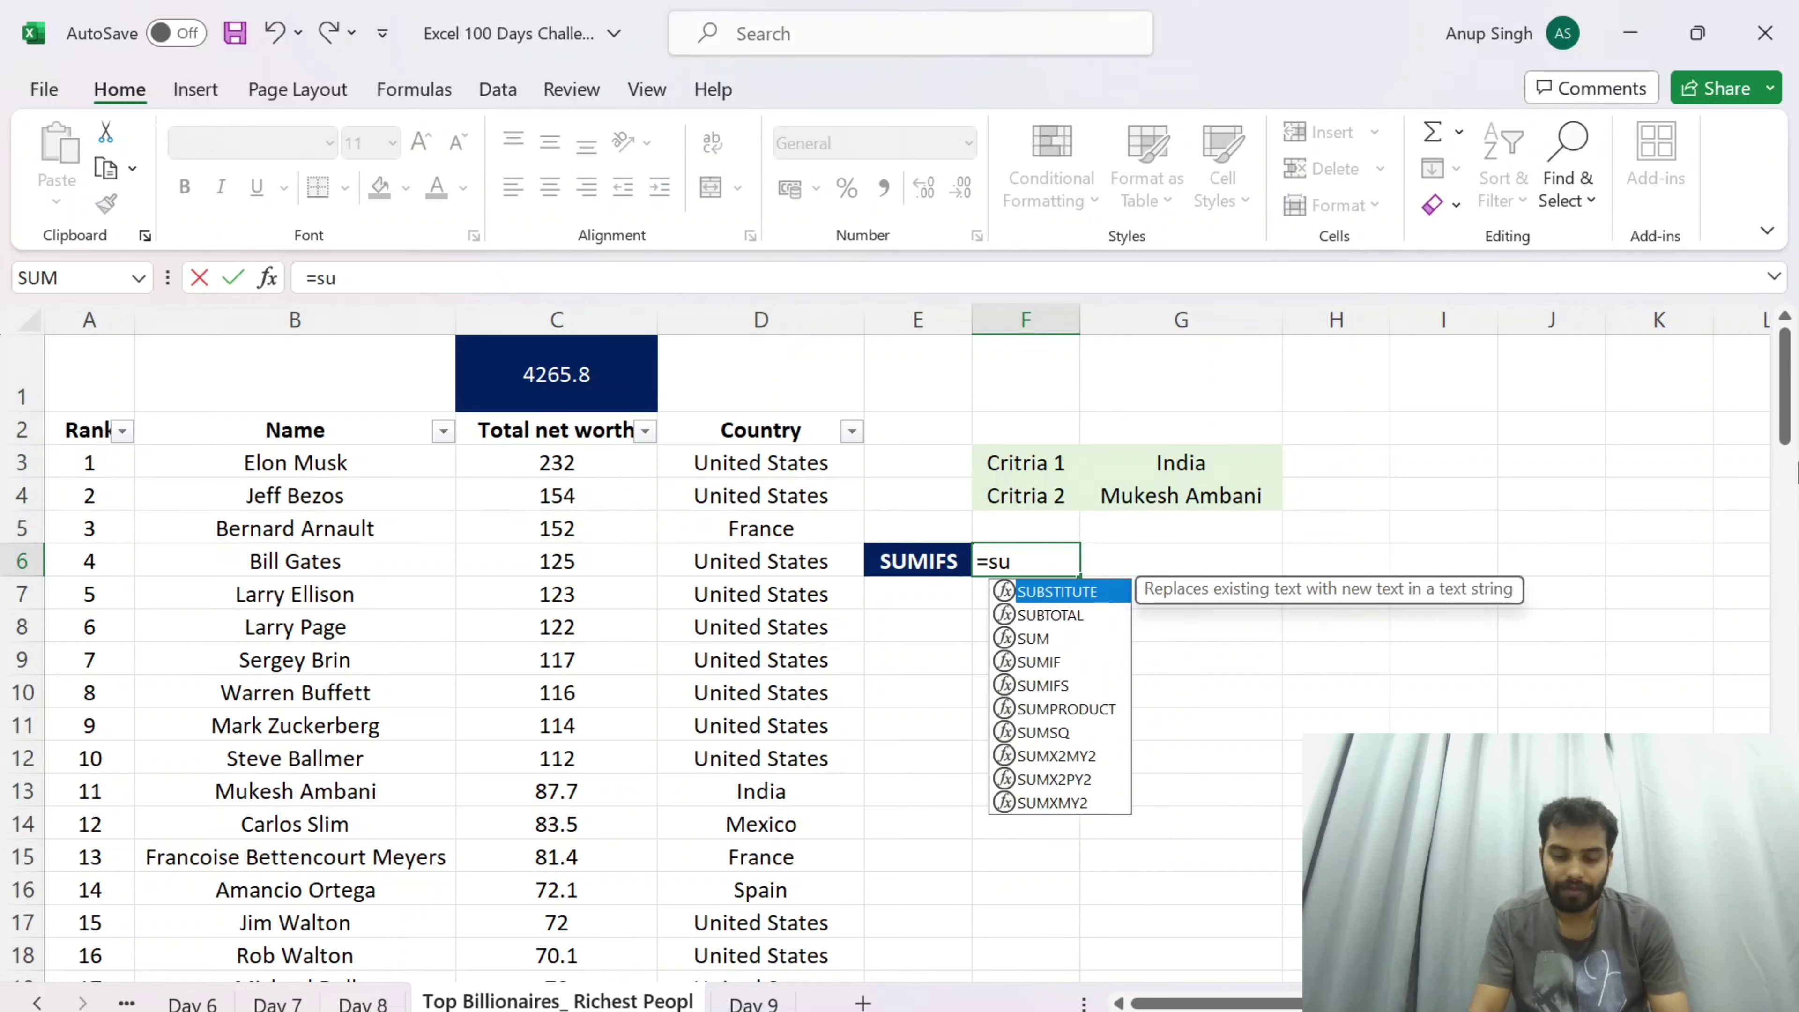
{"action": "type", "text": "mifs"}
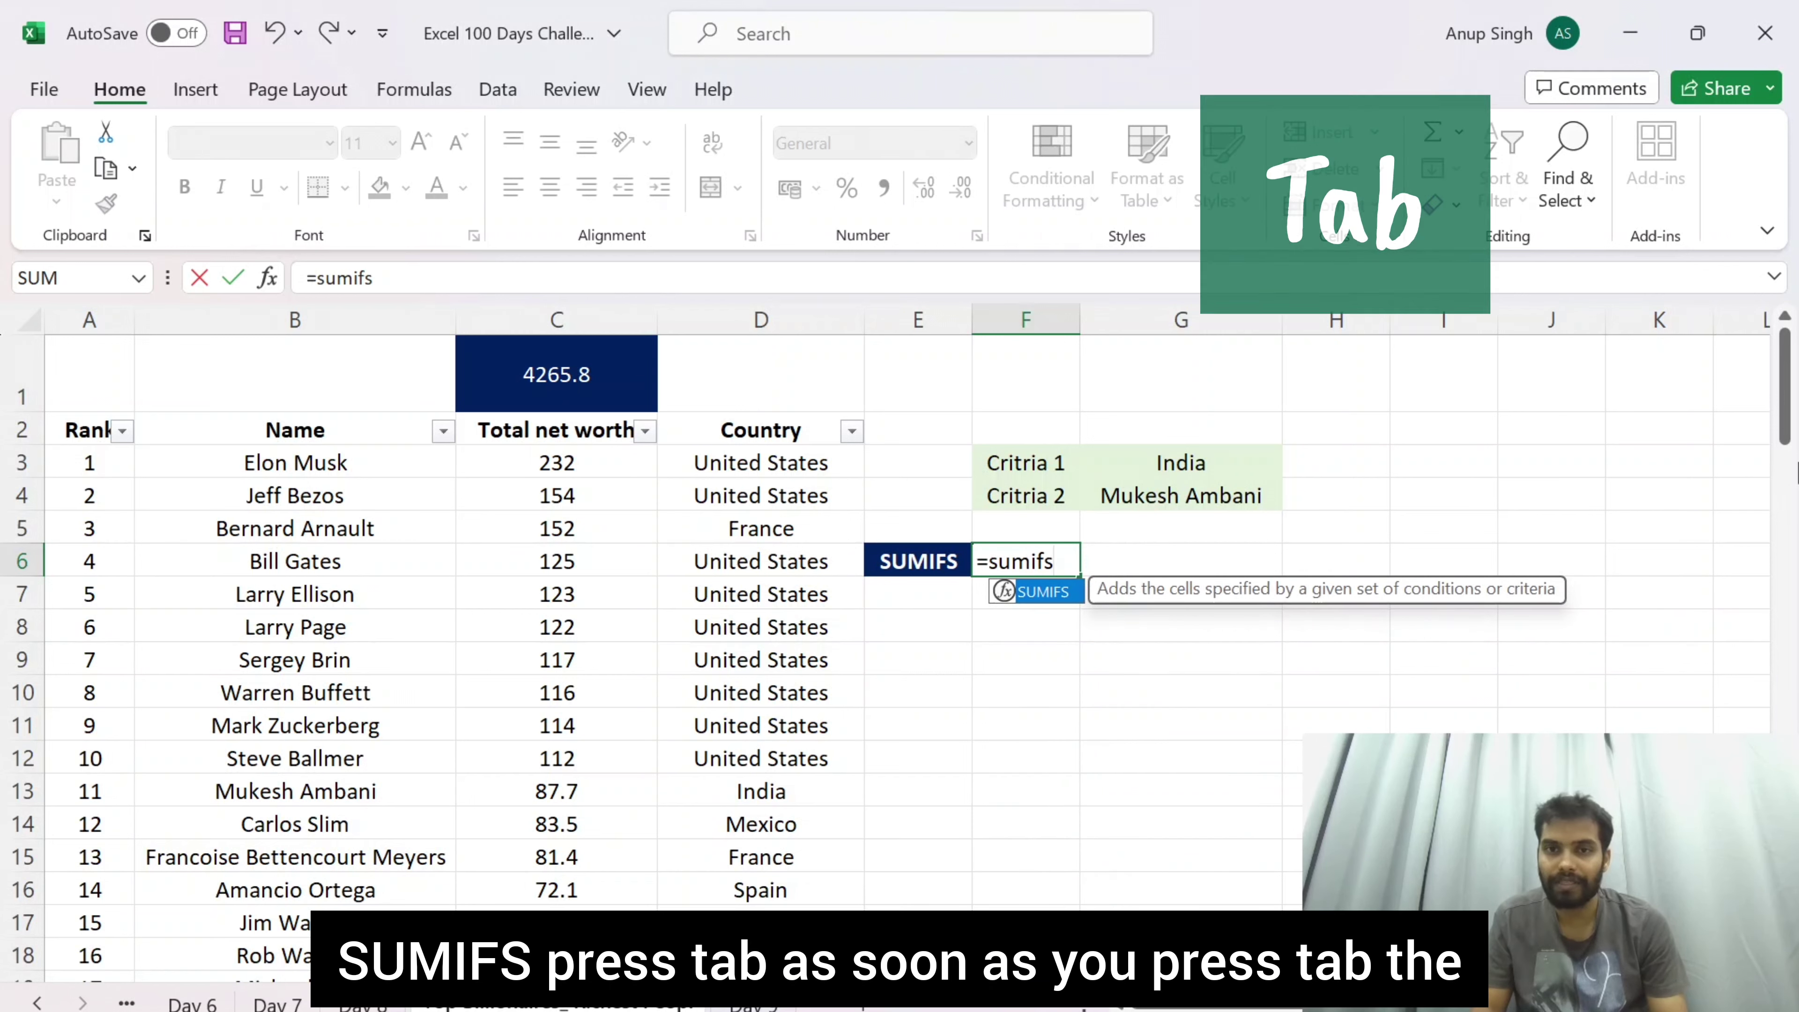
{"action": "key", "text": "Tab"}
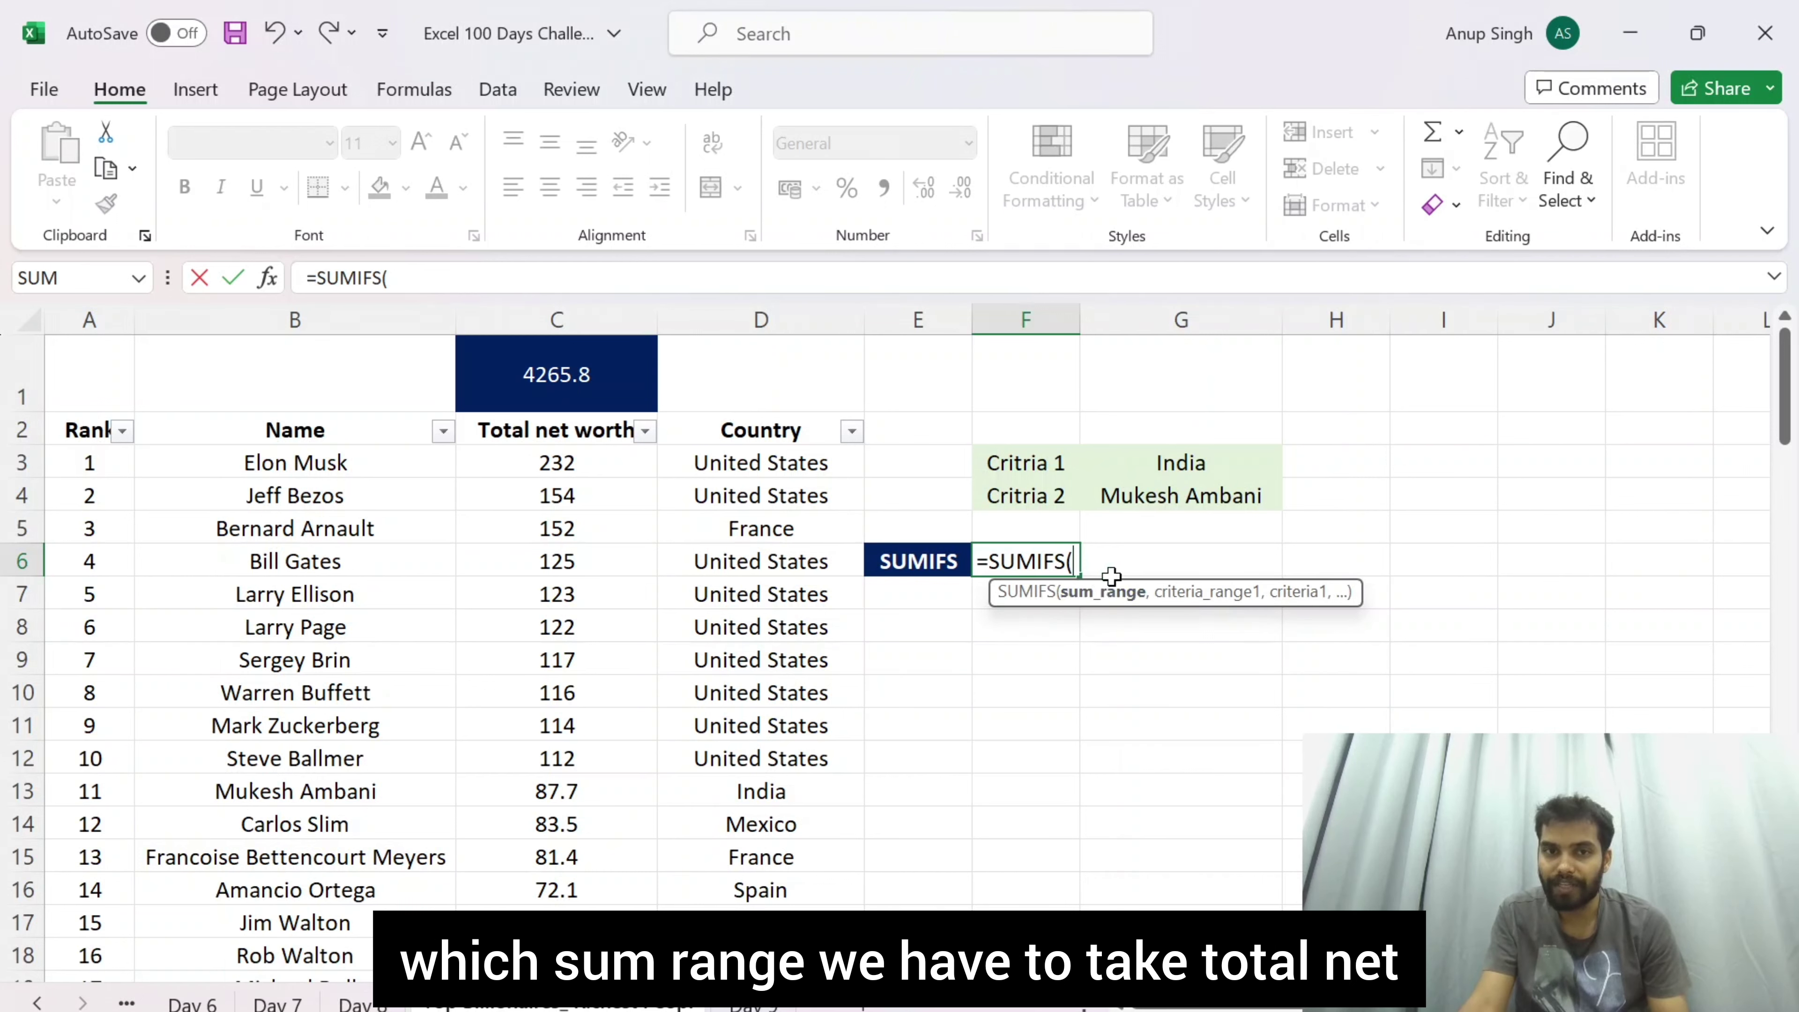
{"action": "left_click", "coordinate": [578, 463]}
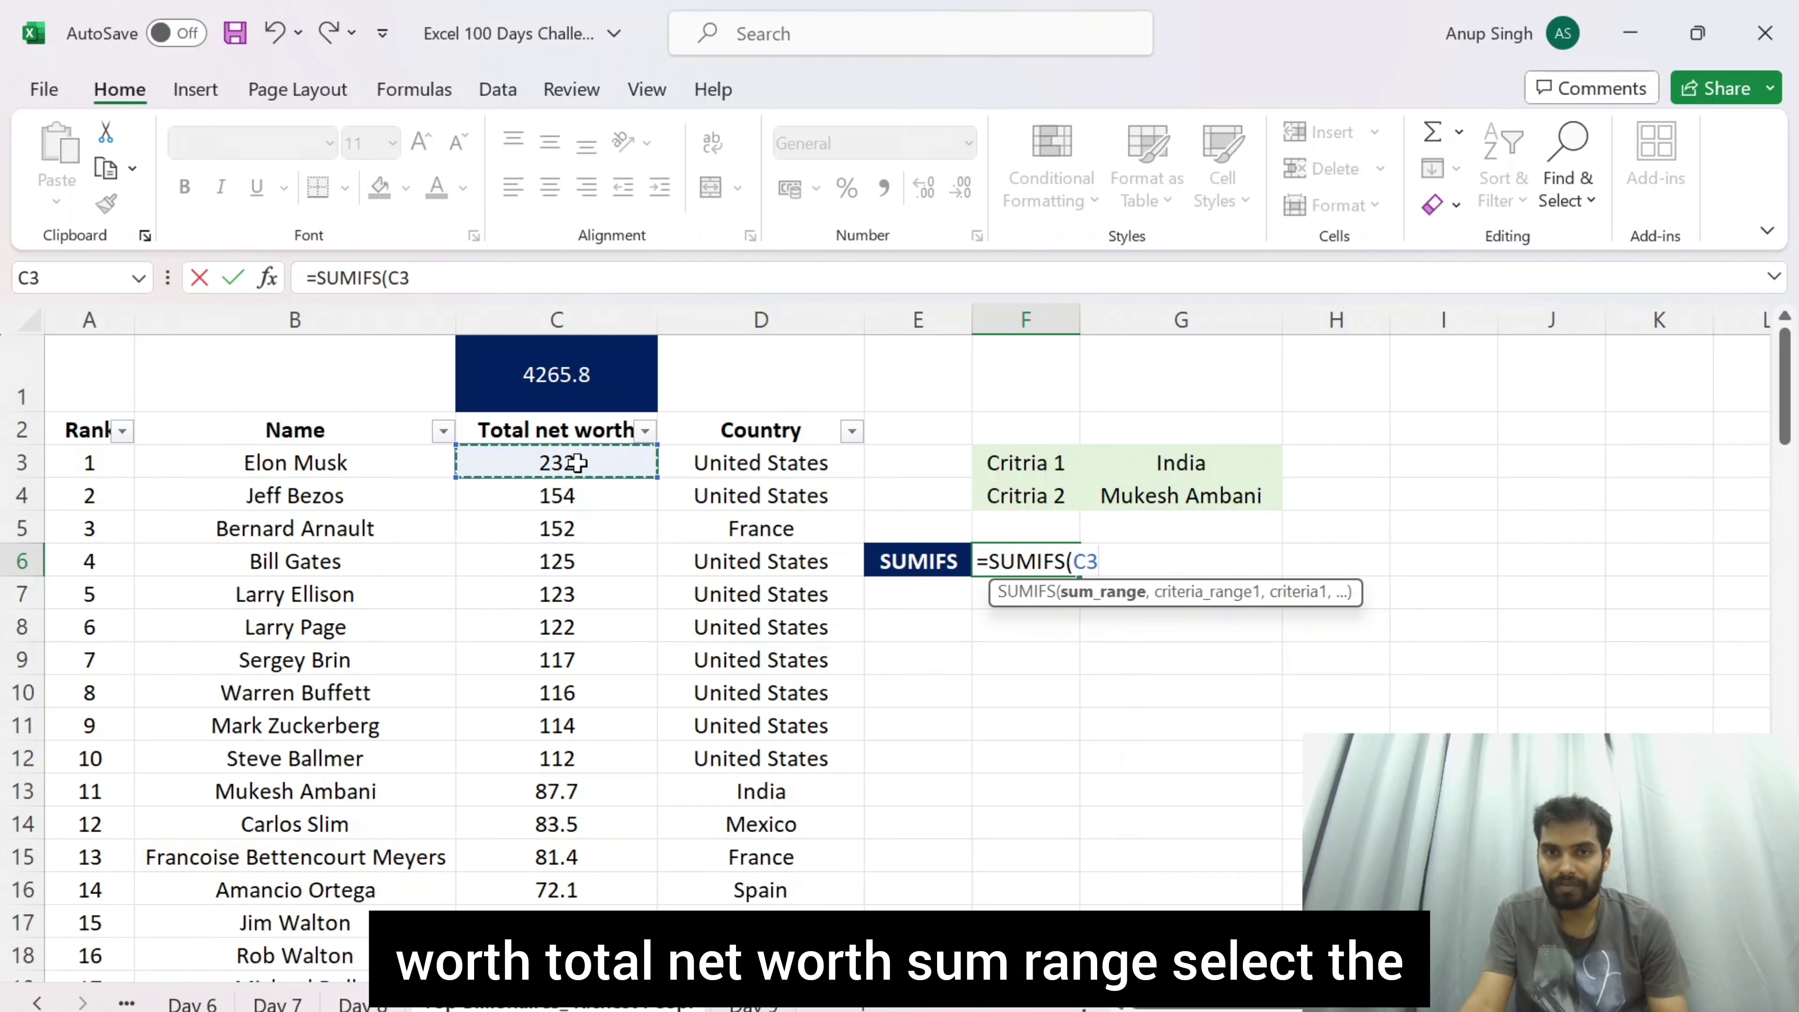
{"action": "key", "text": "ctrl+shift+Down"}
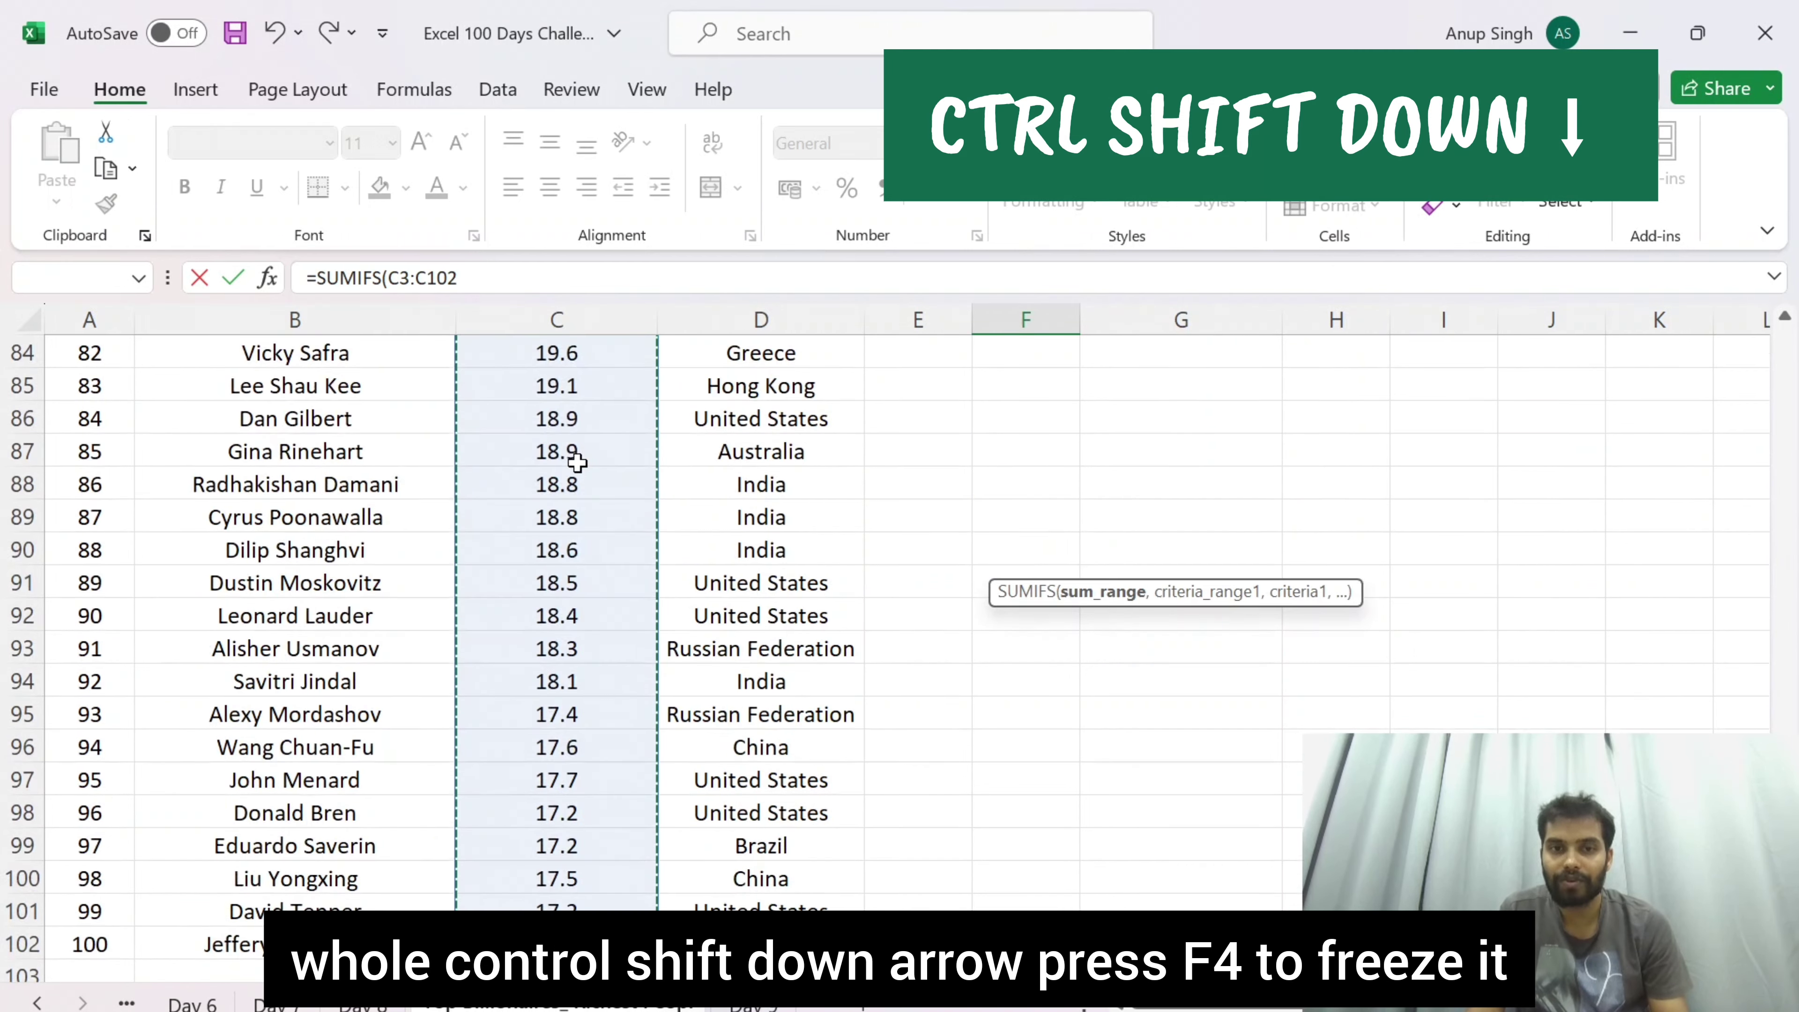
{"action": "key", "text": "F4"}
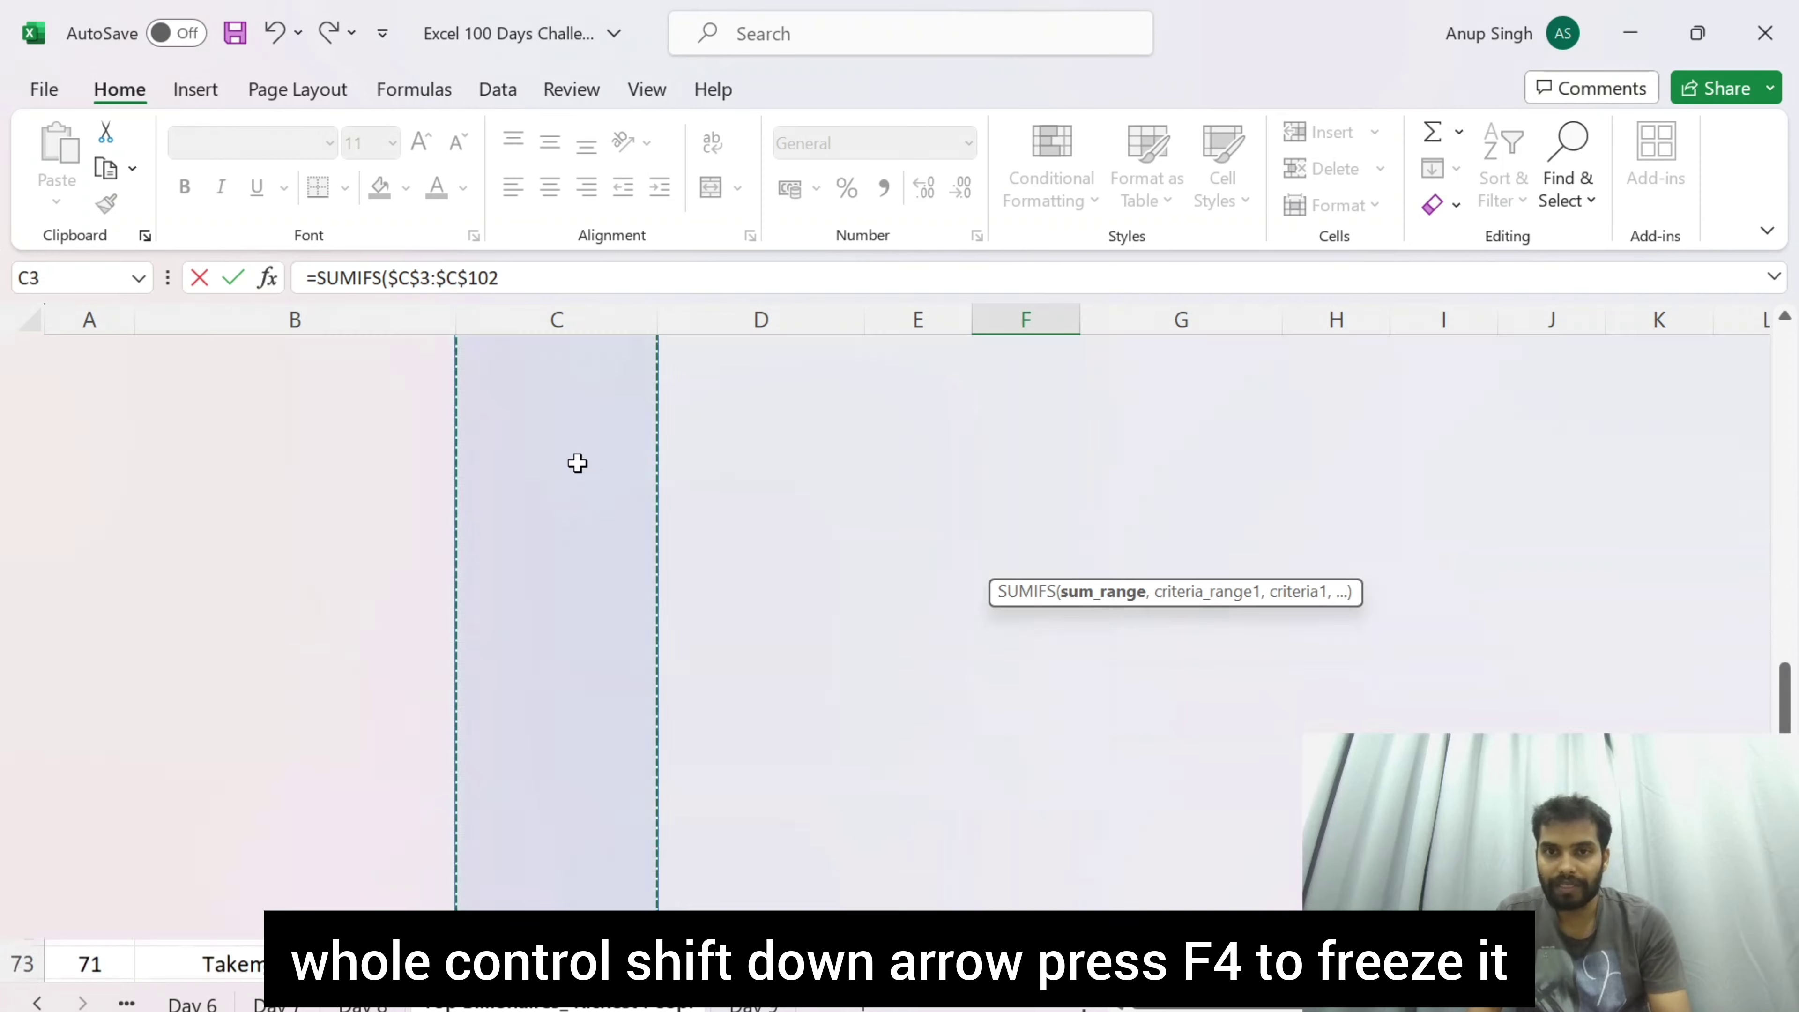
{"action": "type", "text": ","}
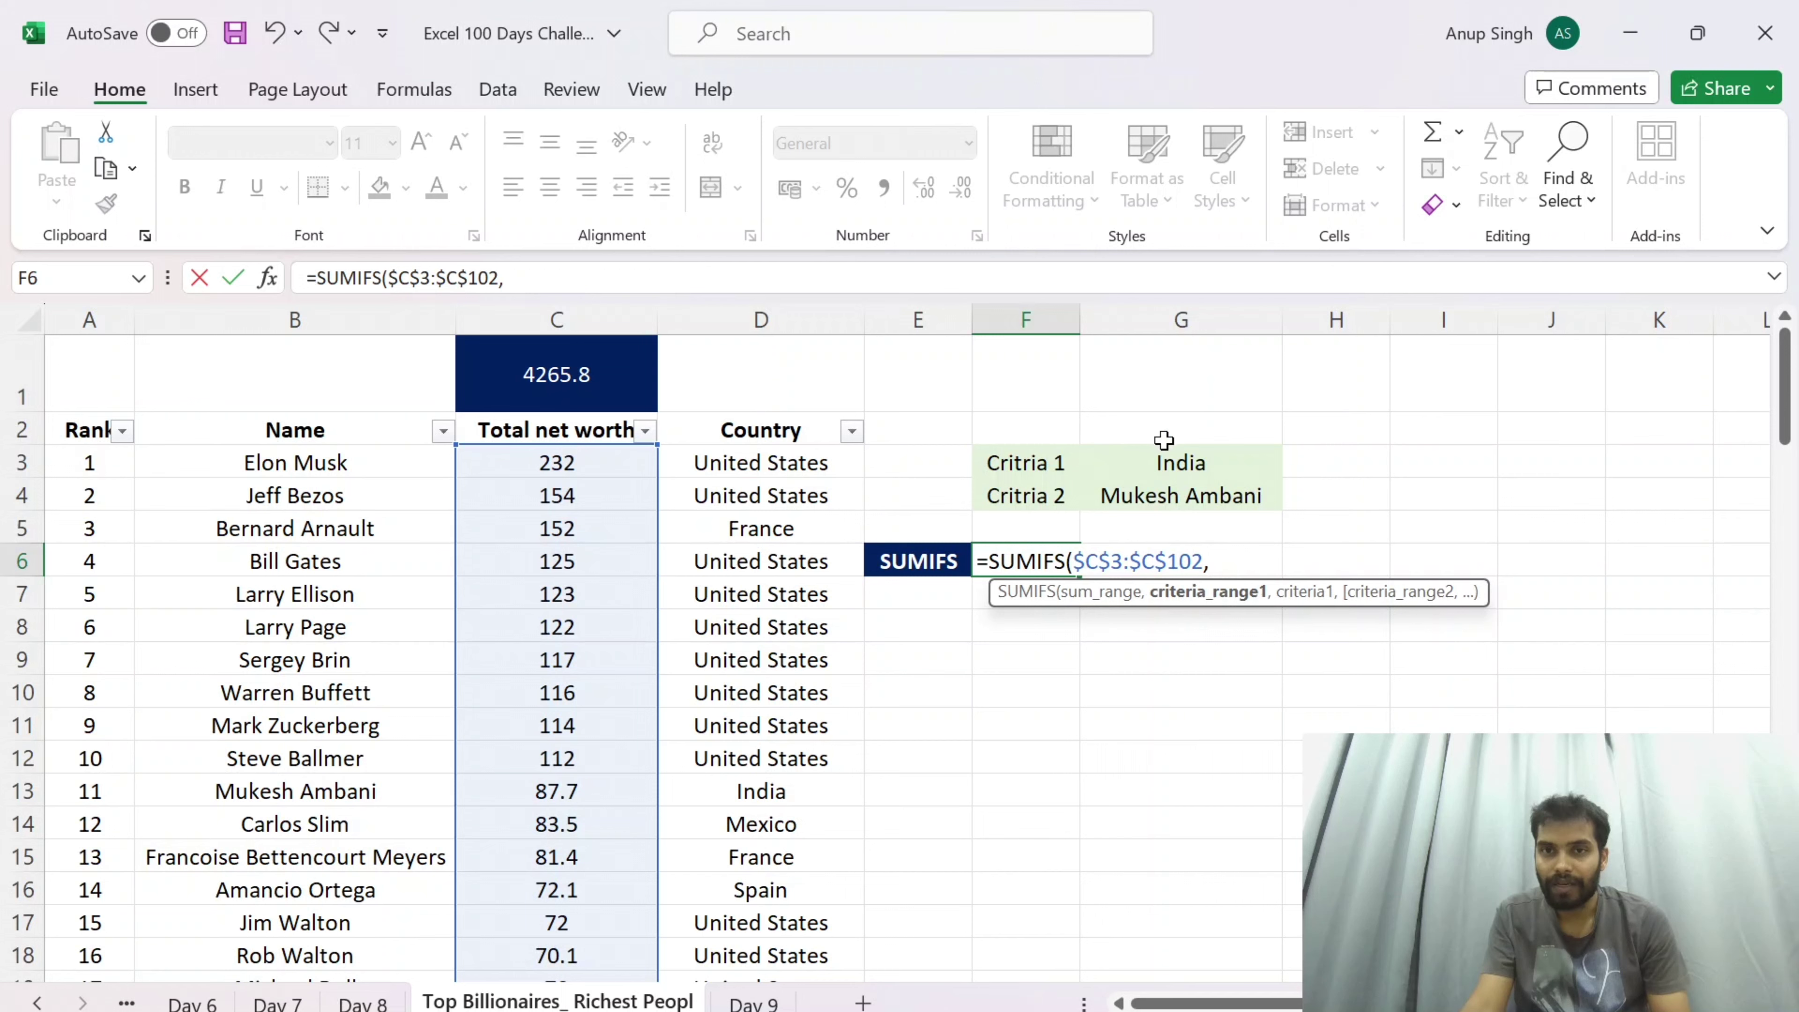
Step: Complete the SUMIFS formula with the Country values $D$3:$D$102 as the absolute criteria range and "India" as the criterion
{"action": "left_click", "coordinate": [780, 466]}
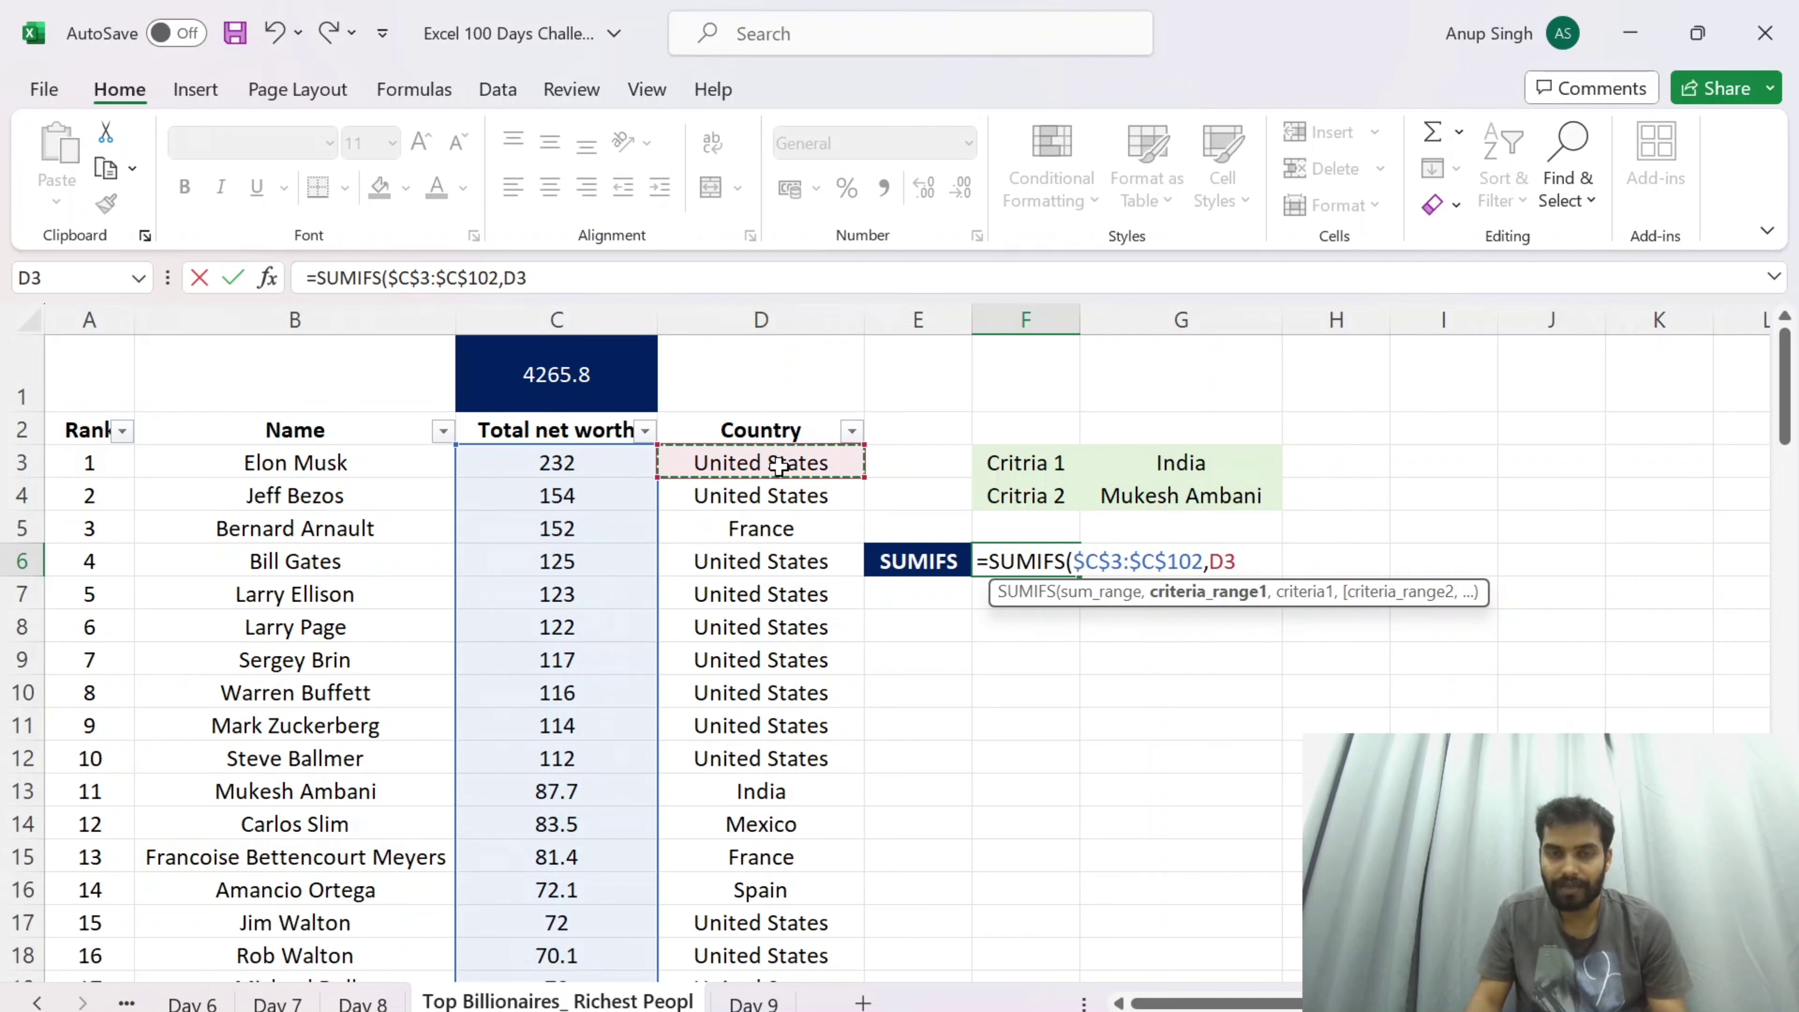
{"action": "key", "text": "ctrl+shift+Down"}
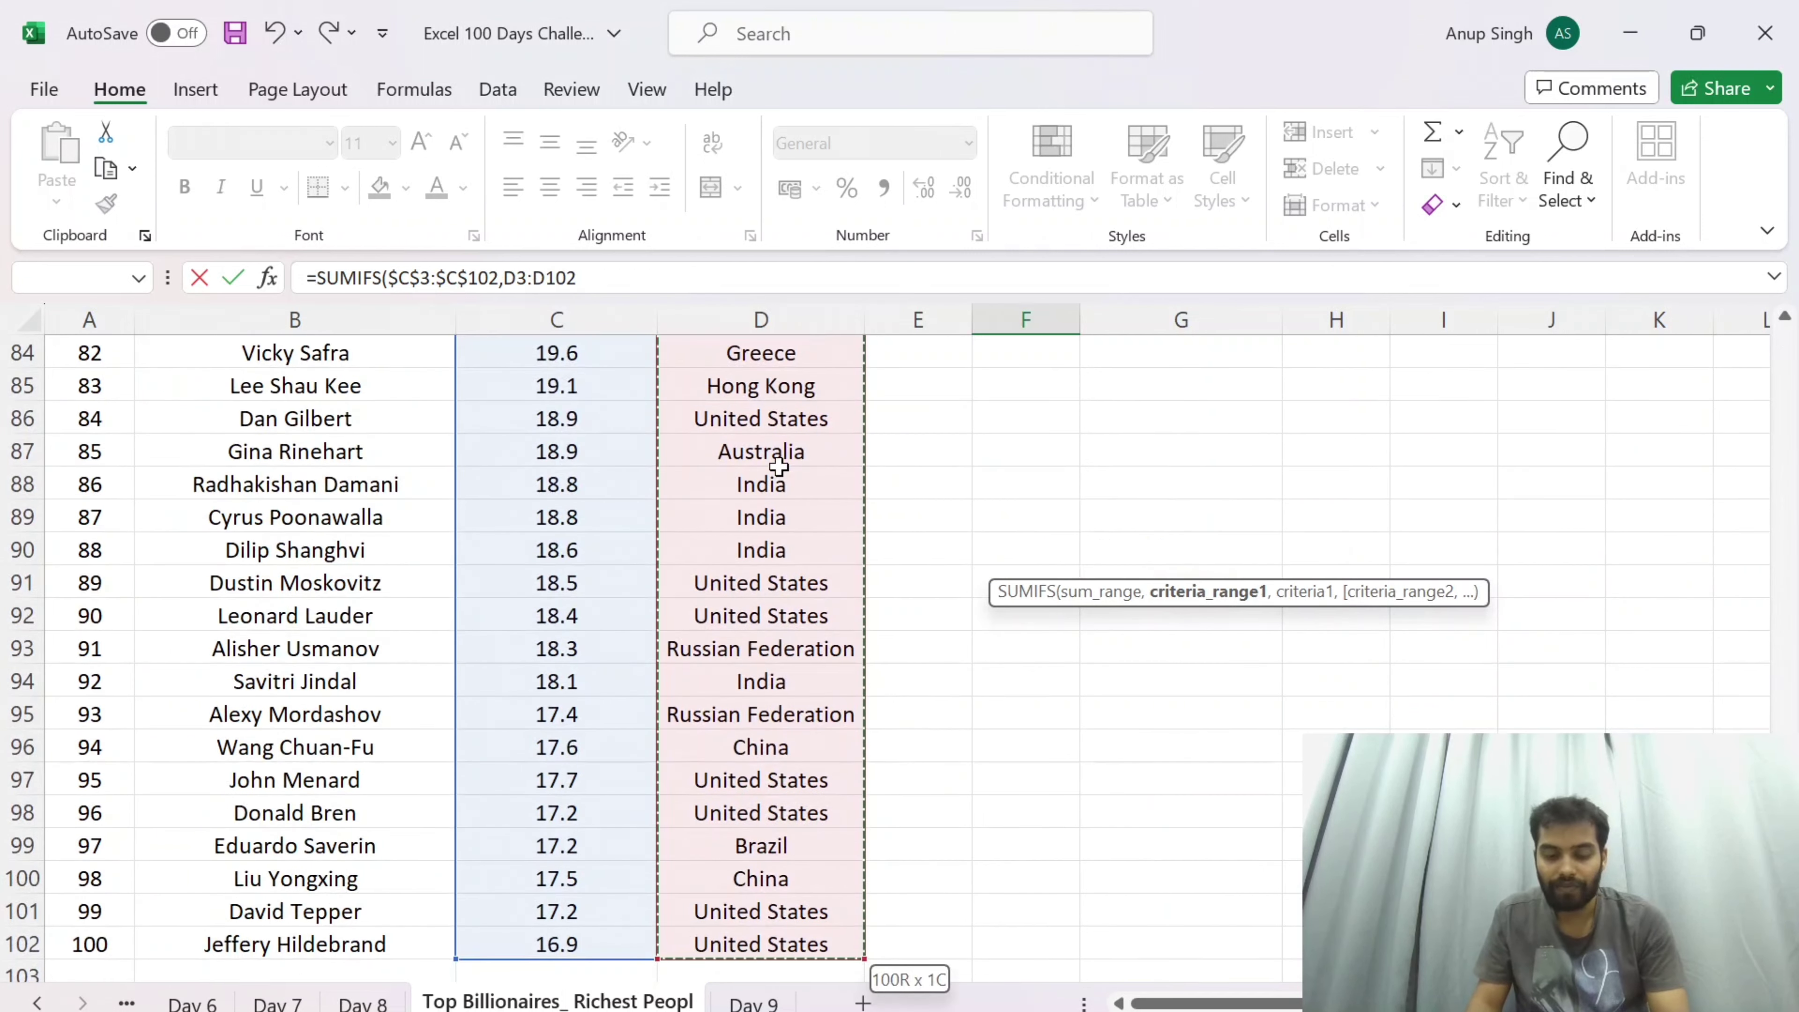
{"action": "key", "text": "F4"}
{"action": "type", "text": ","}
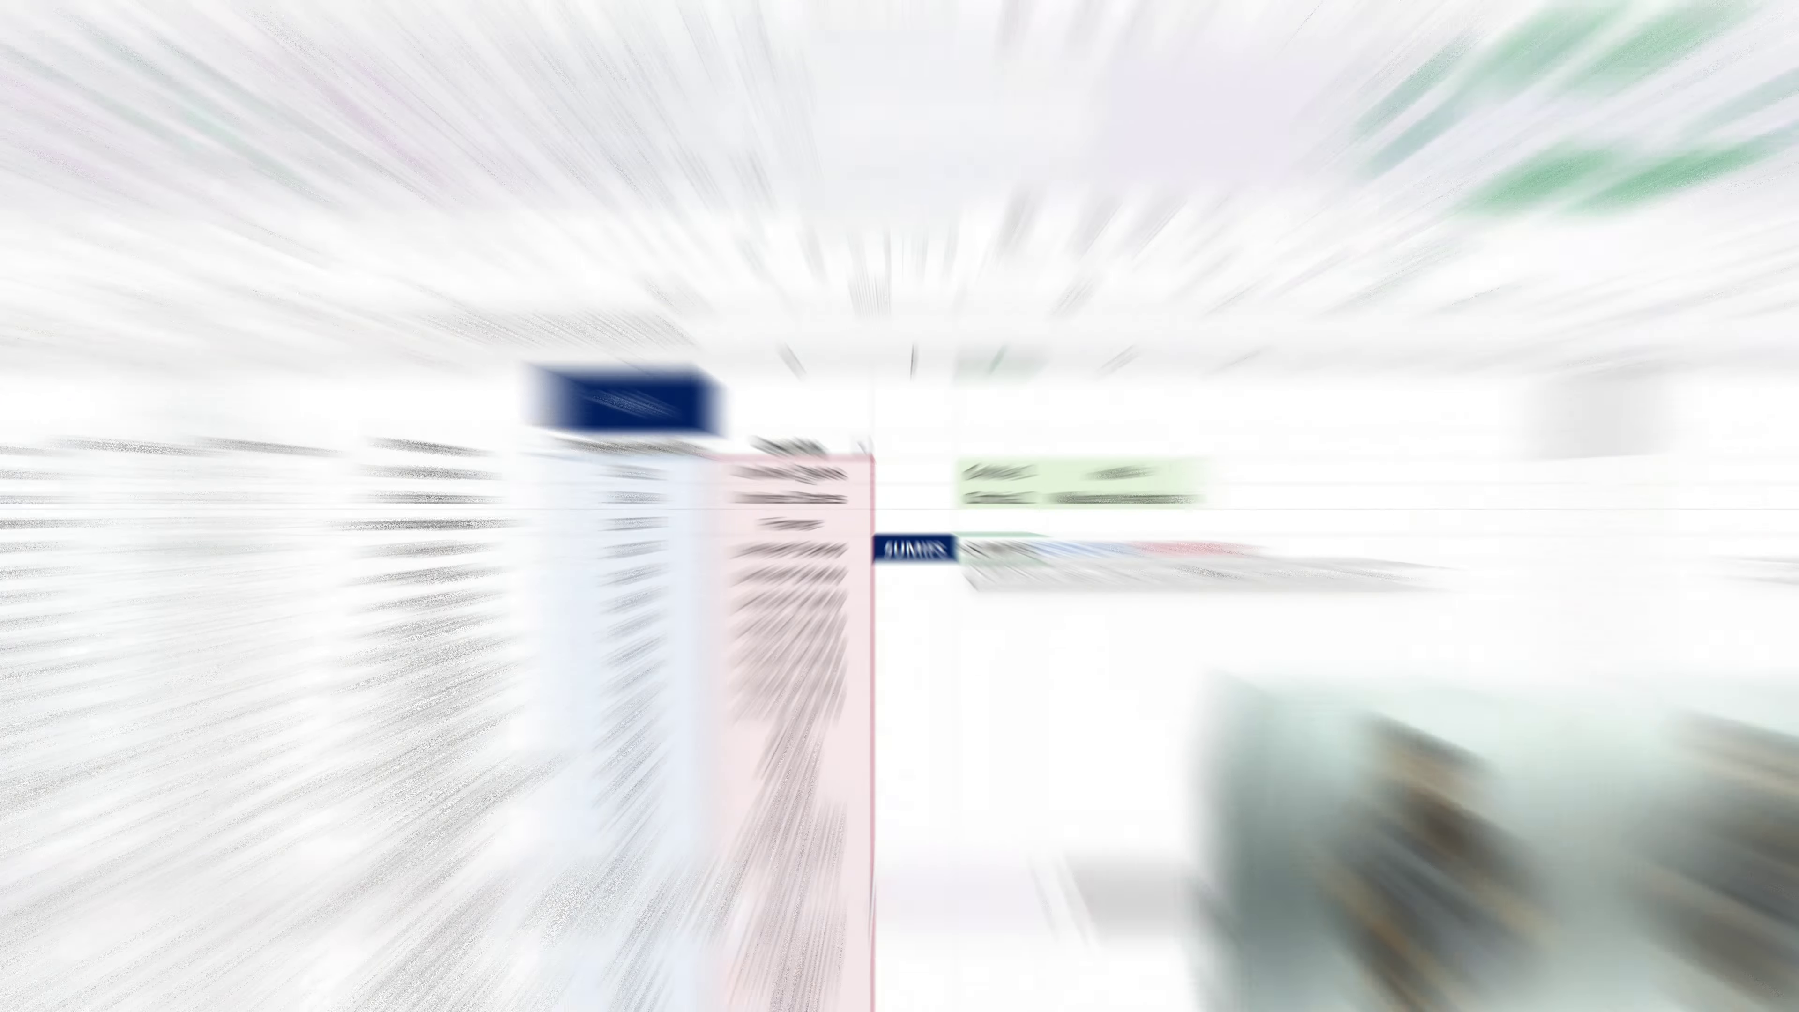
{"action": "type", "text": "\"In"}
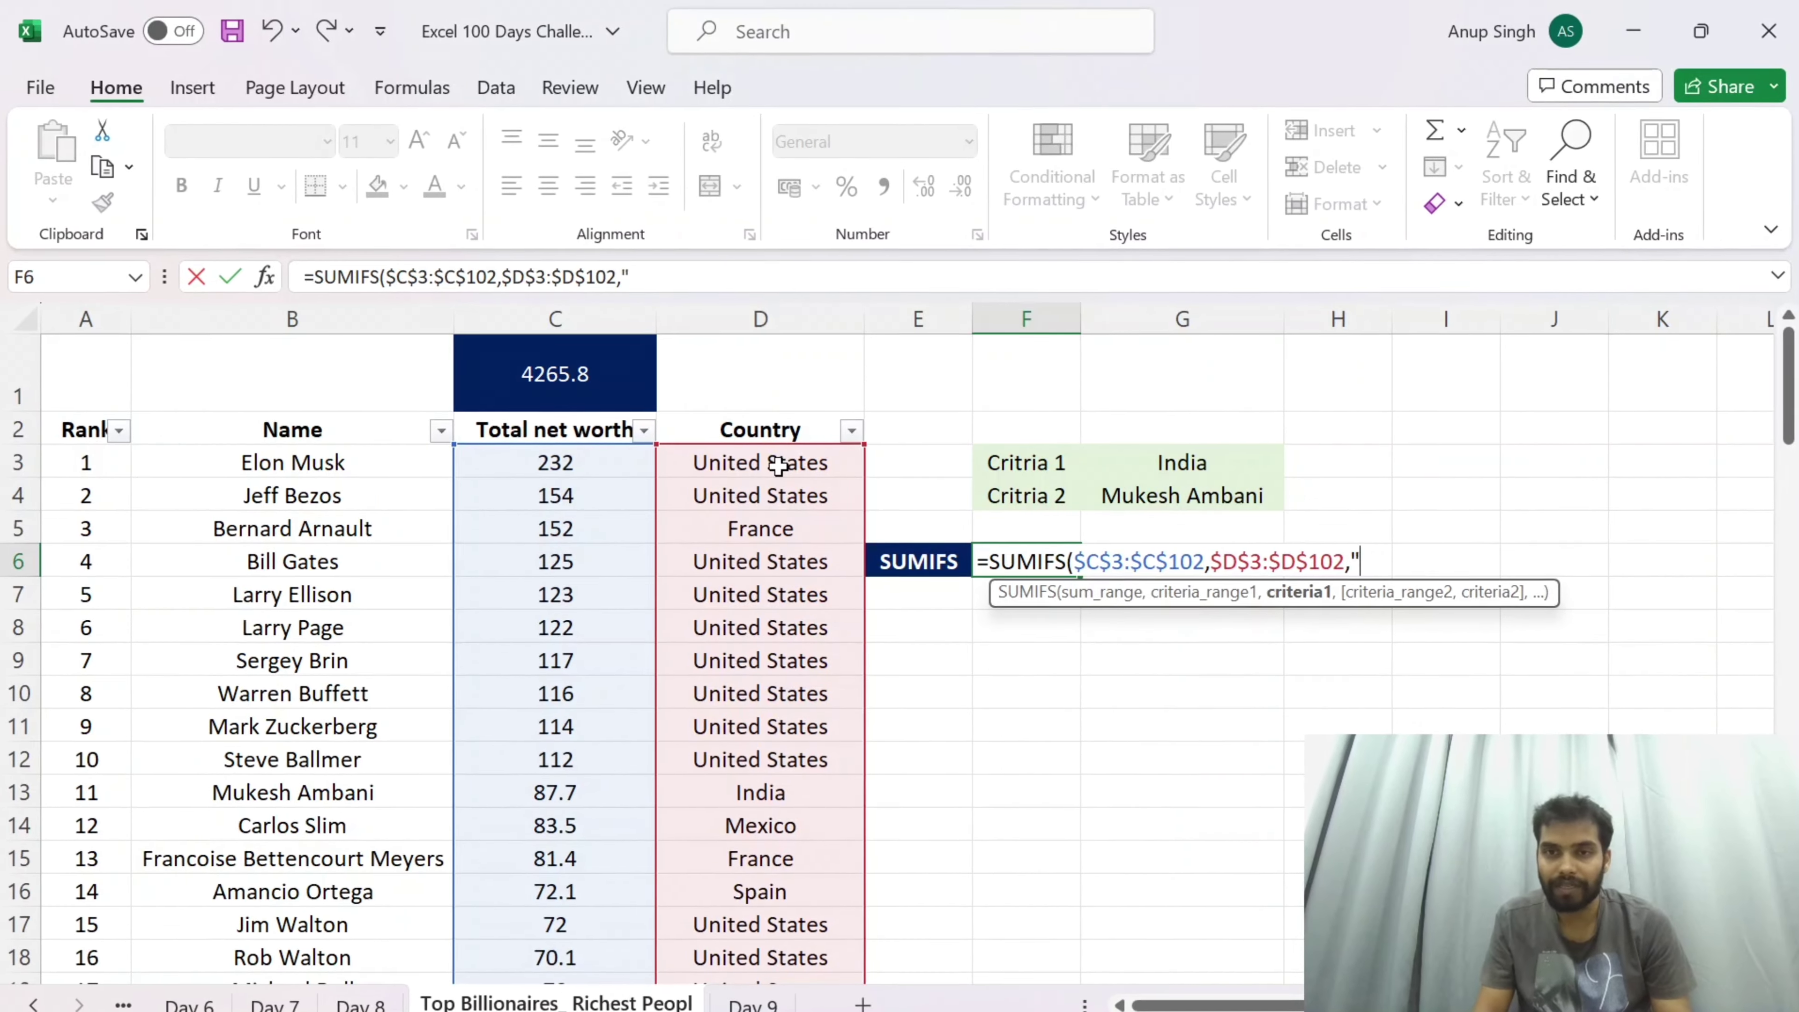
{"action": "type", "text": "dia"}
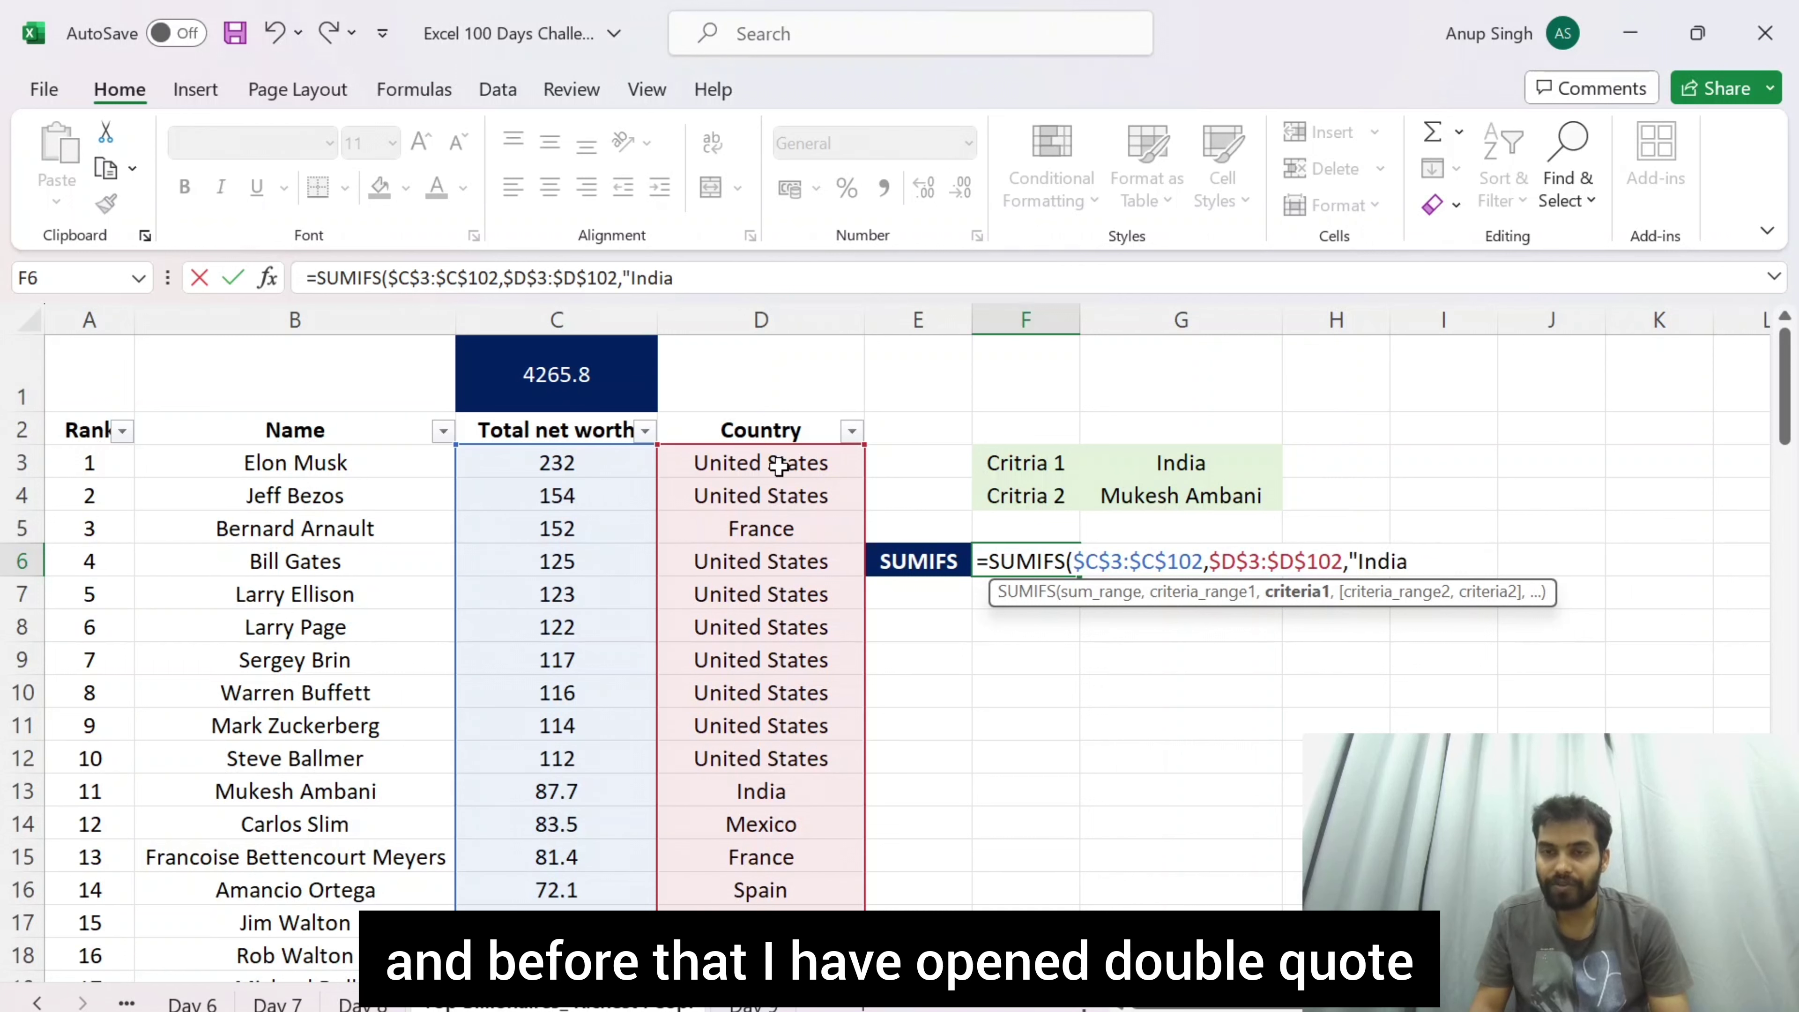
{"action": "key", "text": "BackSpace"}
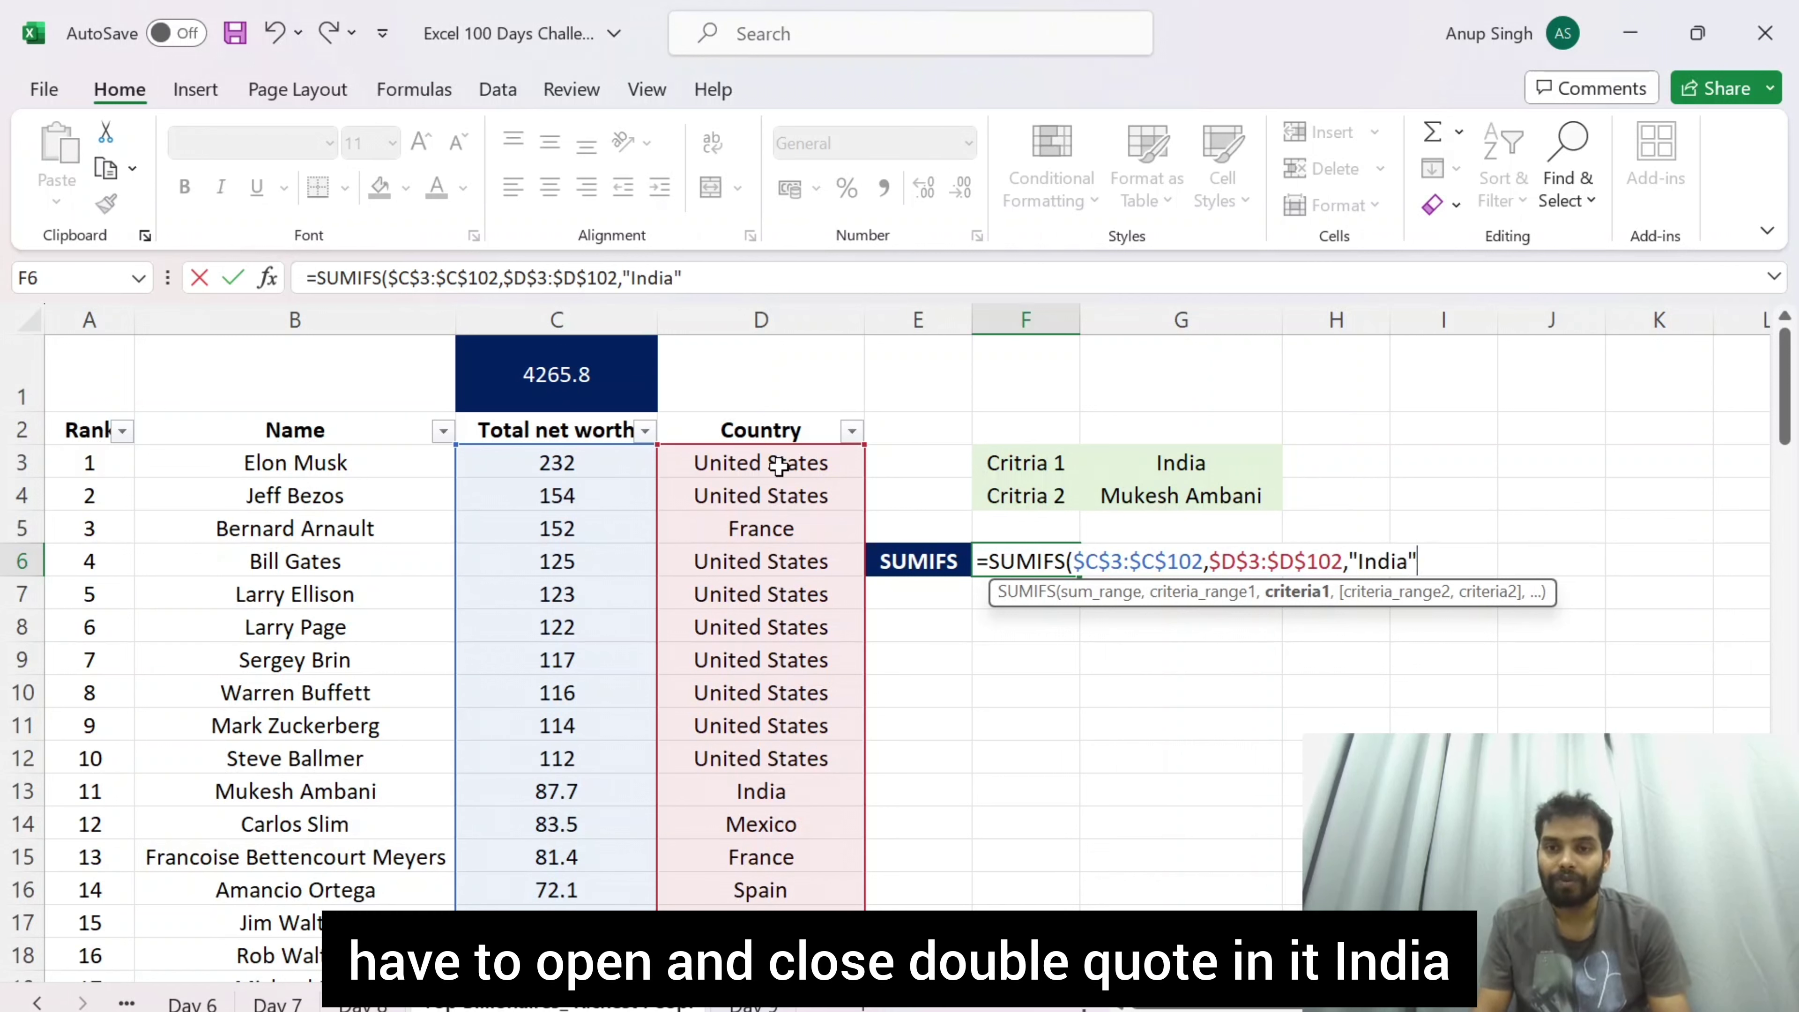
{"action": "type", "text": ")"}
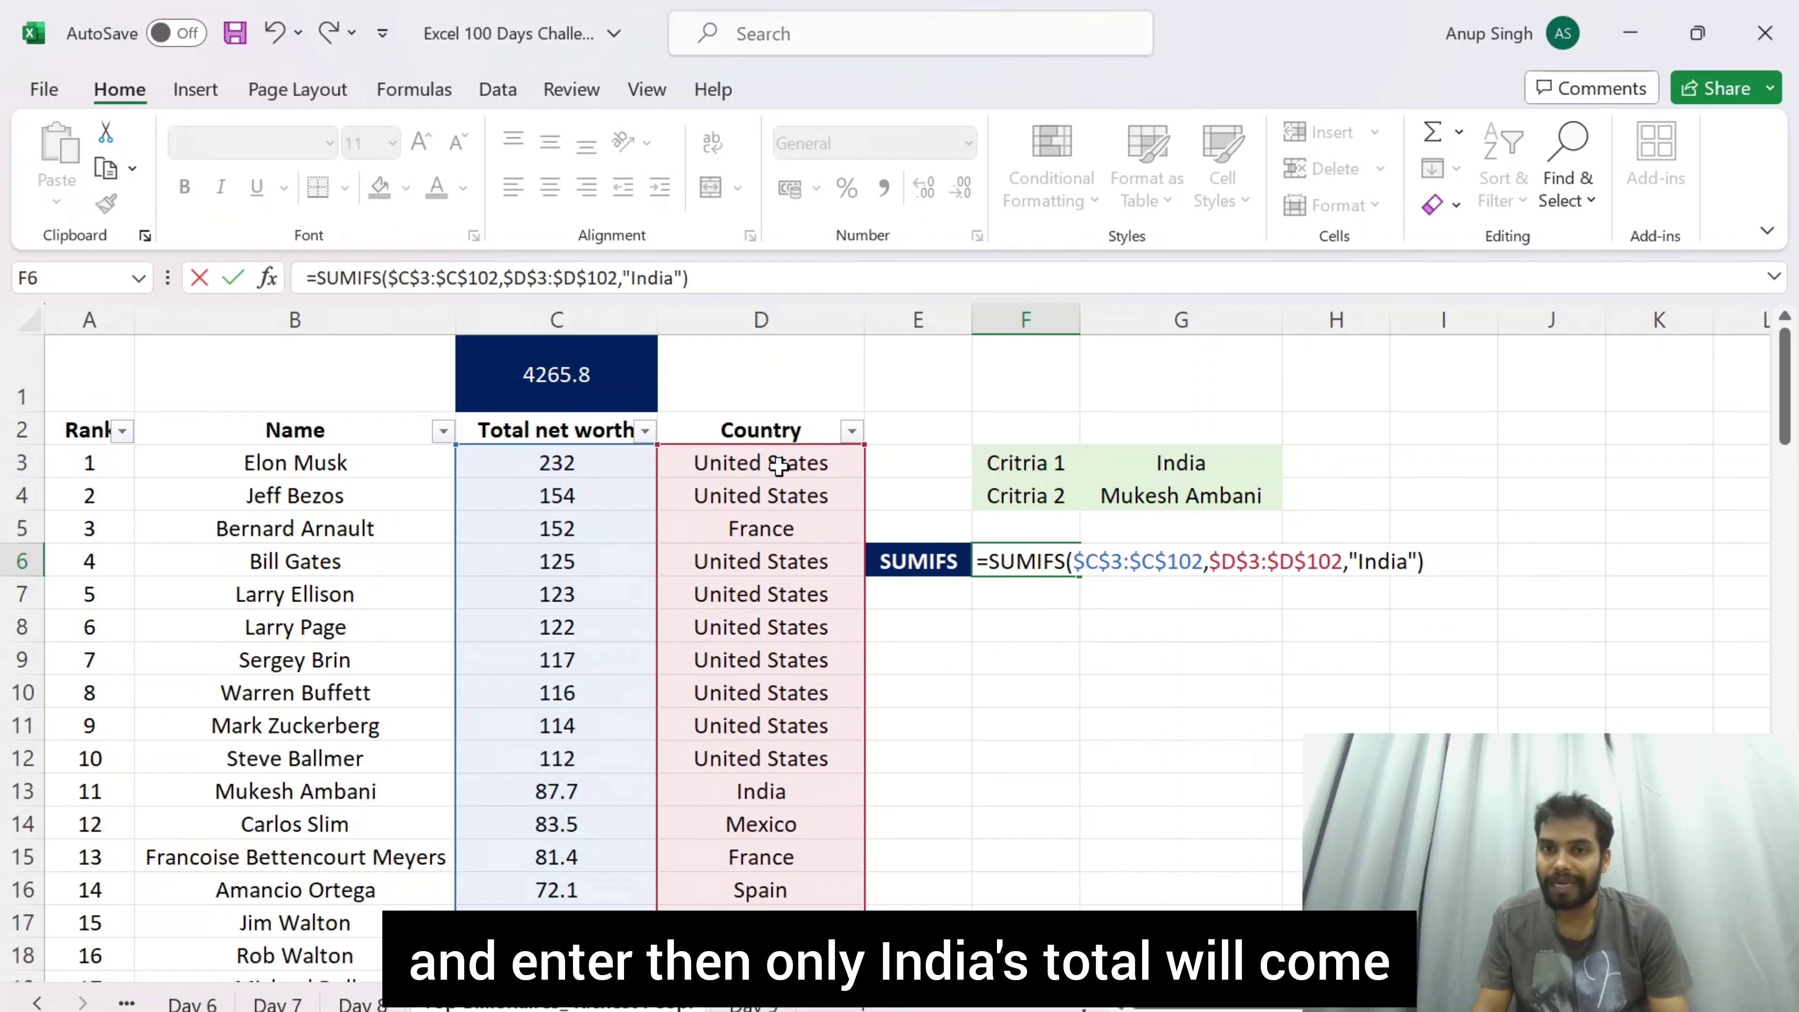
{"action": "key", "text": "Return"}
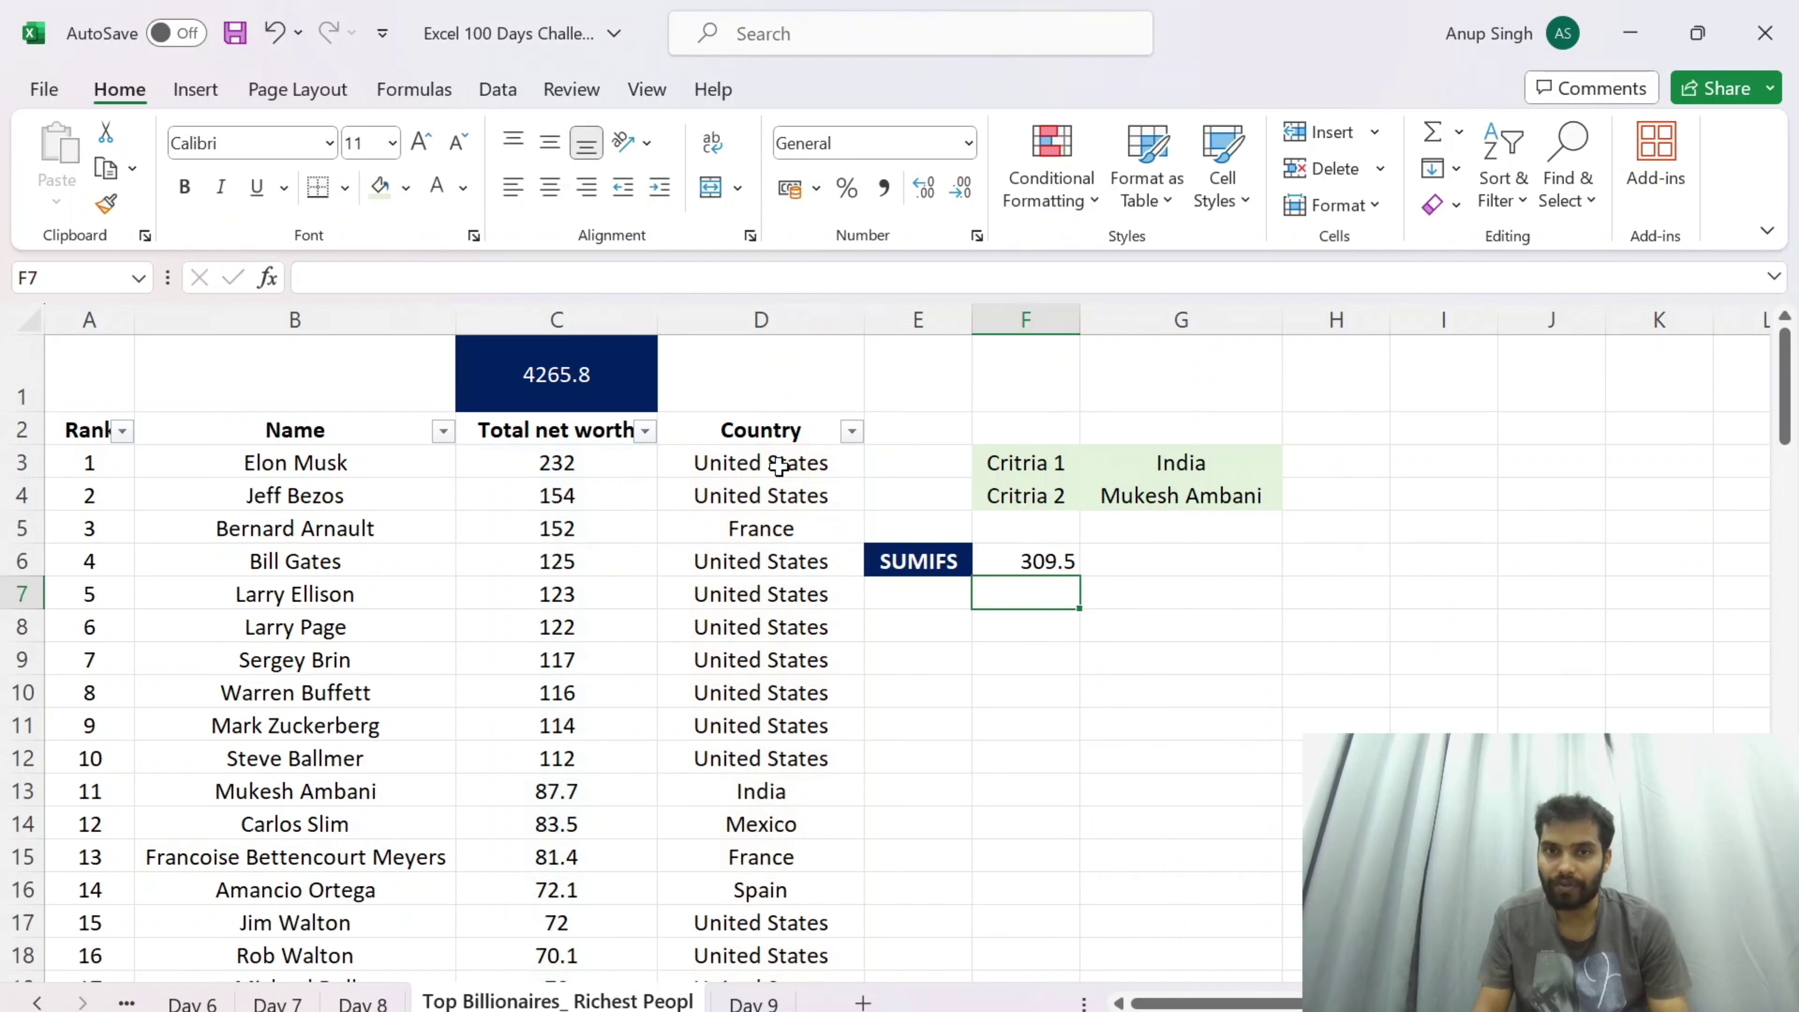
Step: Filter the Country column to India to cross-check the SUMIFS result against the subtotal in C1
{"action": "key", "text": "Up"}
{"action": "key", "text": "F2"}
{"action": "key", "text": "Escape"}
{"action": "key", "text": "Left"}
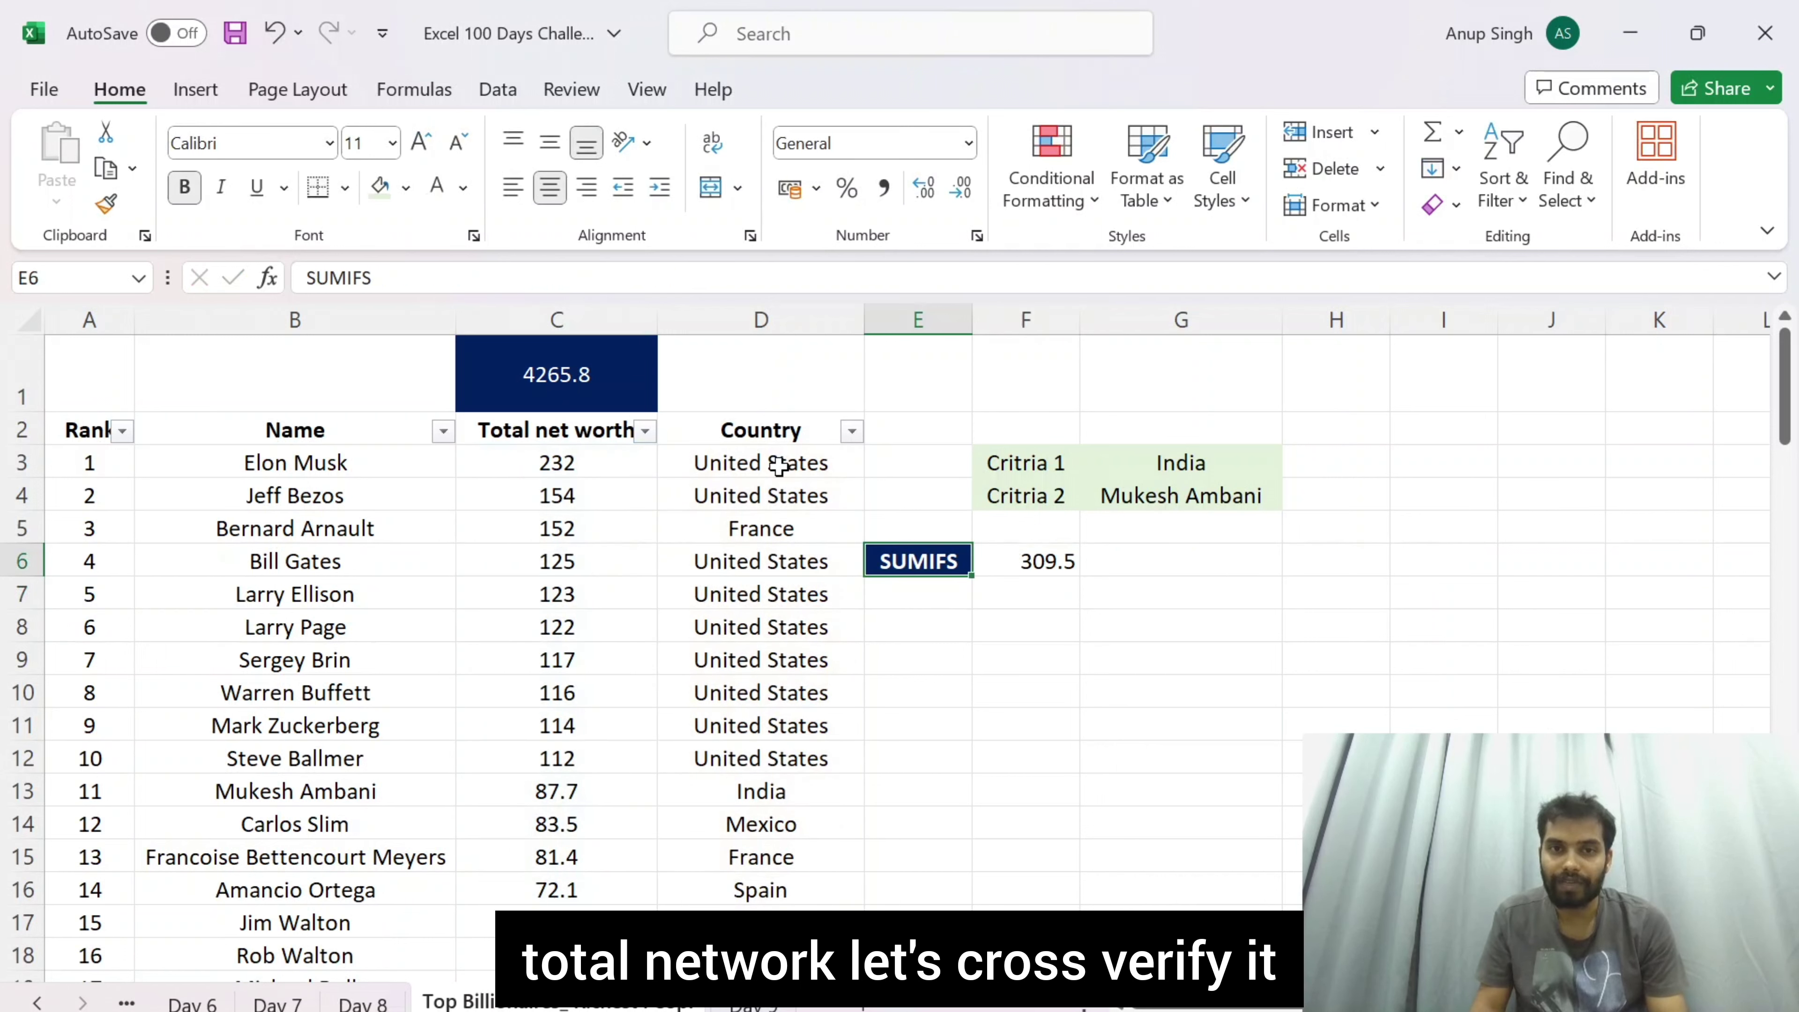
{"action": "key", "text": "Left"}
{"action": "key", "text": "Up"}
{"action": "key", "text": "Up"}
{"action": "key", "text": "Up"}
{"action": "key", "text": "Up"}
{"action": "key", "text": "alt+Down"}
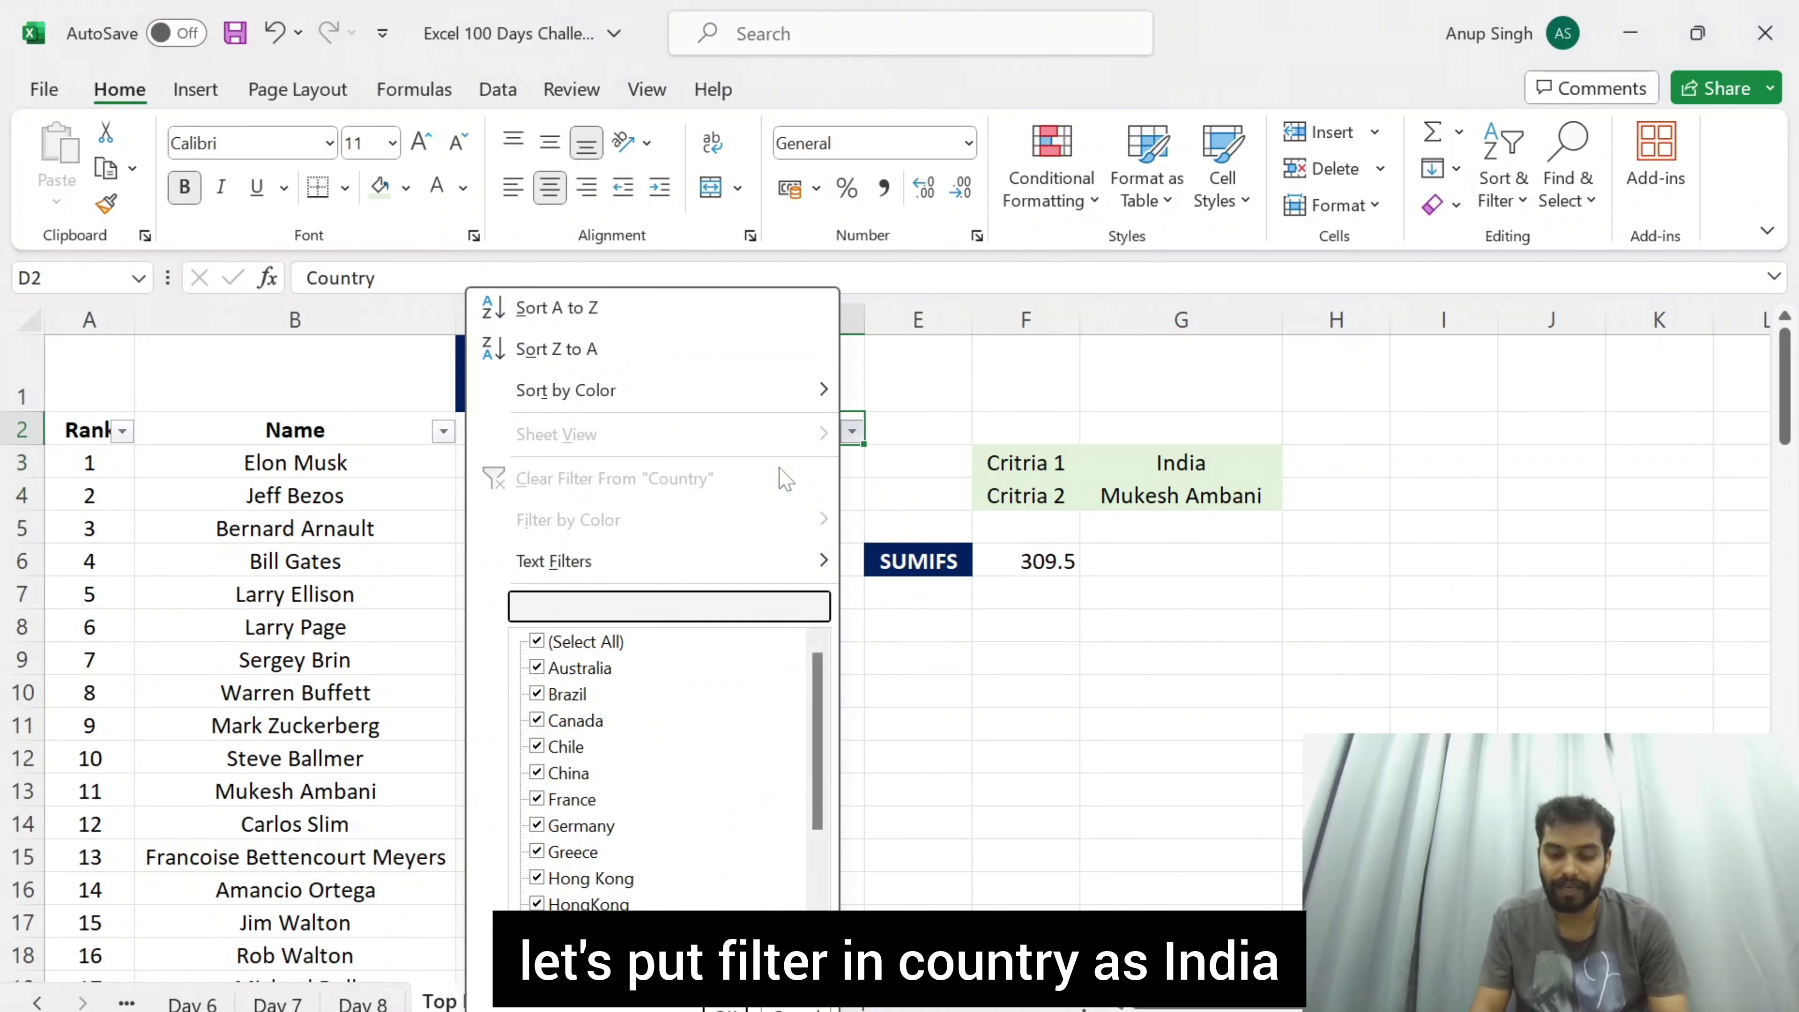
{"action": "type", "text": "inda"}
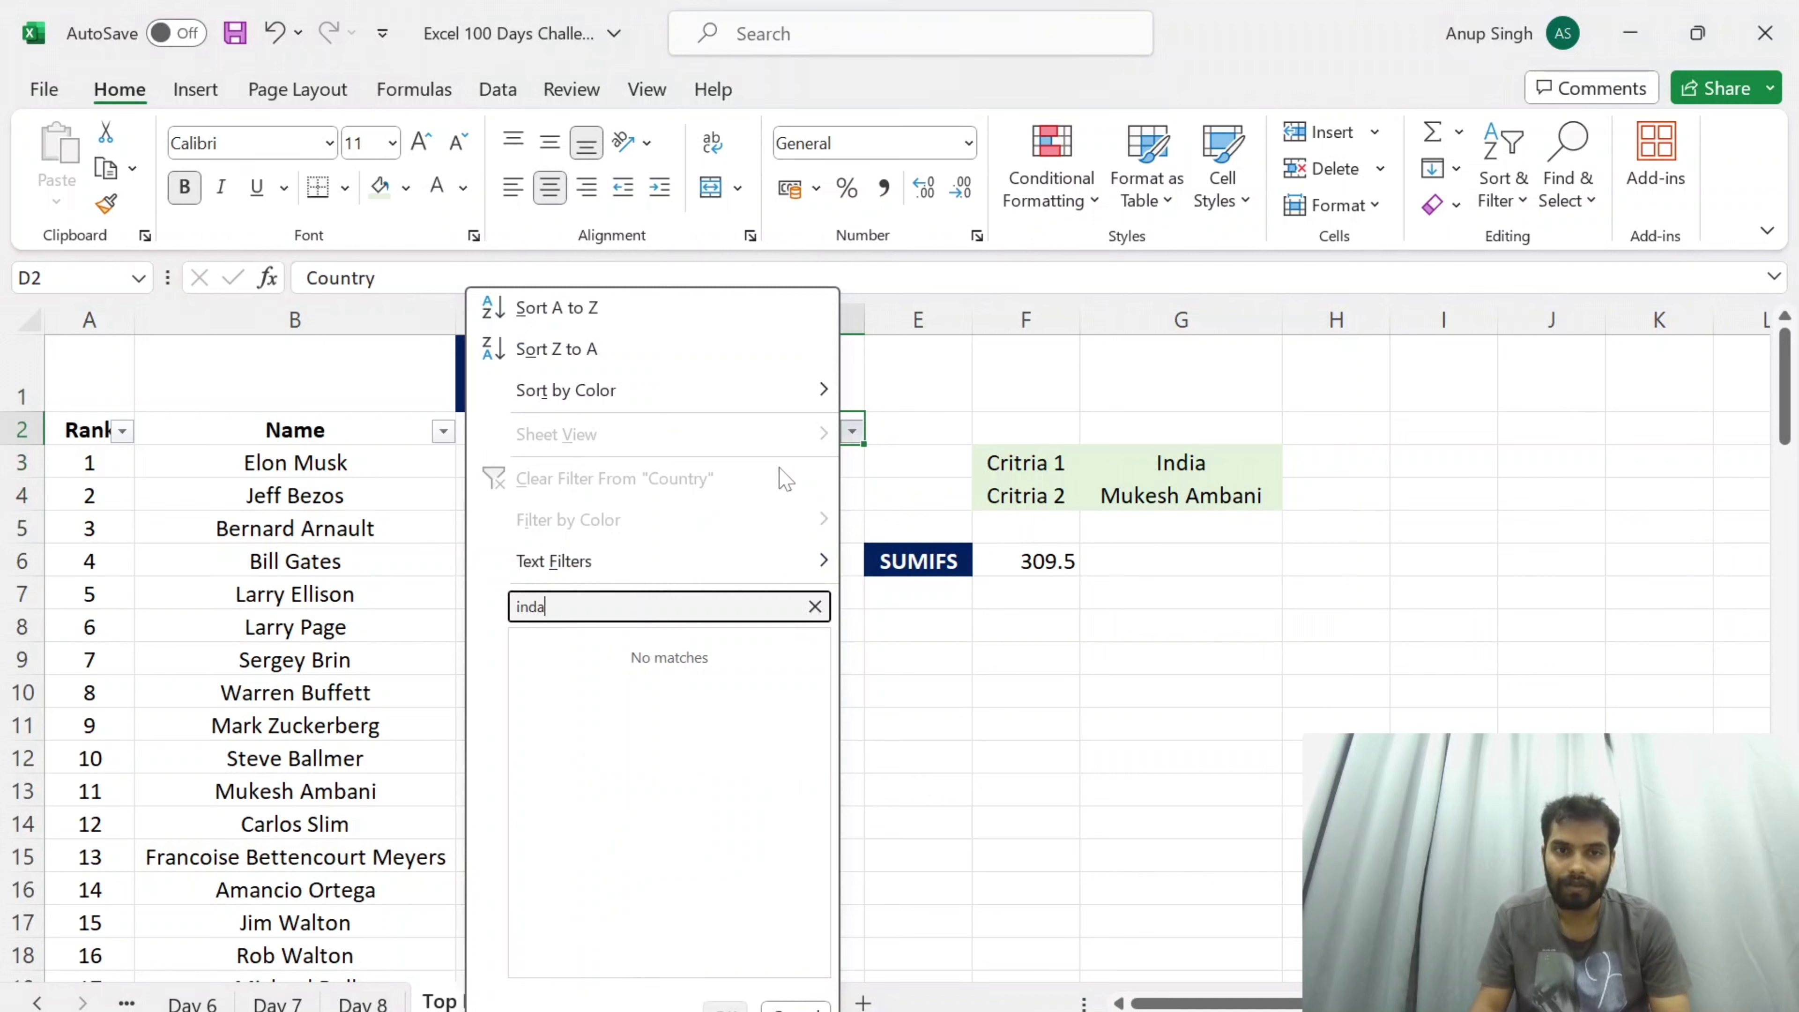
{"action": "type", "text": "ia"}
{"action": "key", "text": "Return"}
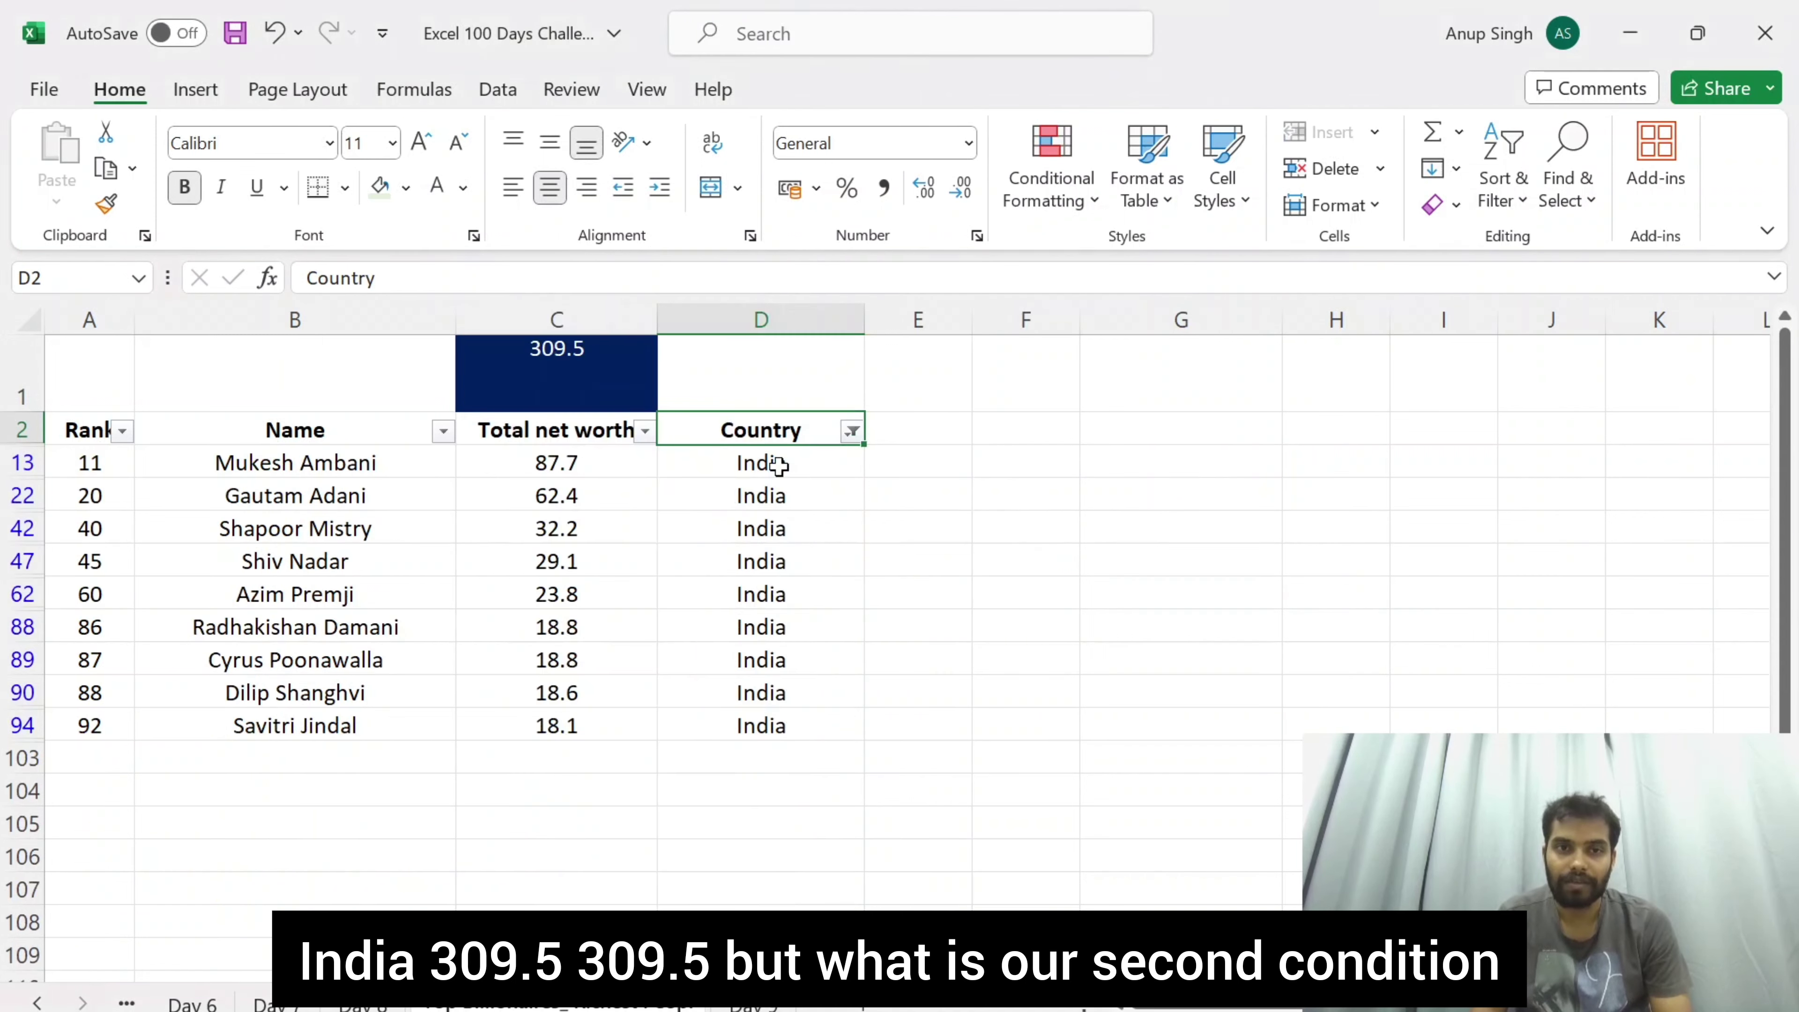
Step: Undo the India filter on the Country column
{"action": "key", "text": "Left"}
{"action": "key", "text": "Up"}
{"action": "key", "text": "Right"}
{"action": "key", "text": "Down"}
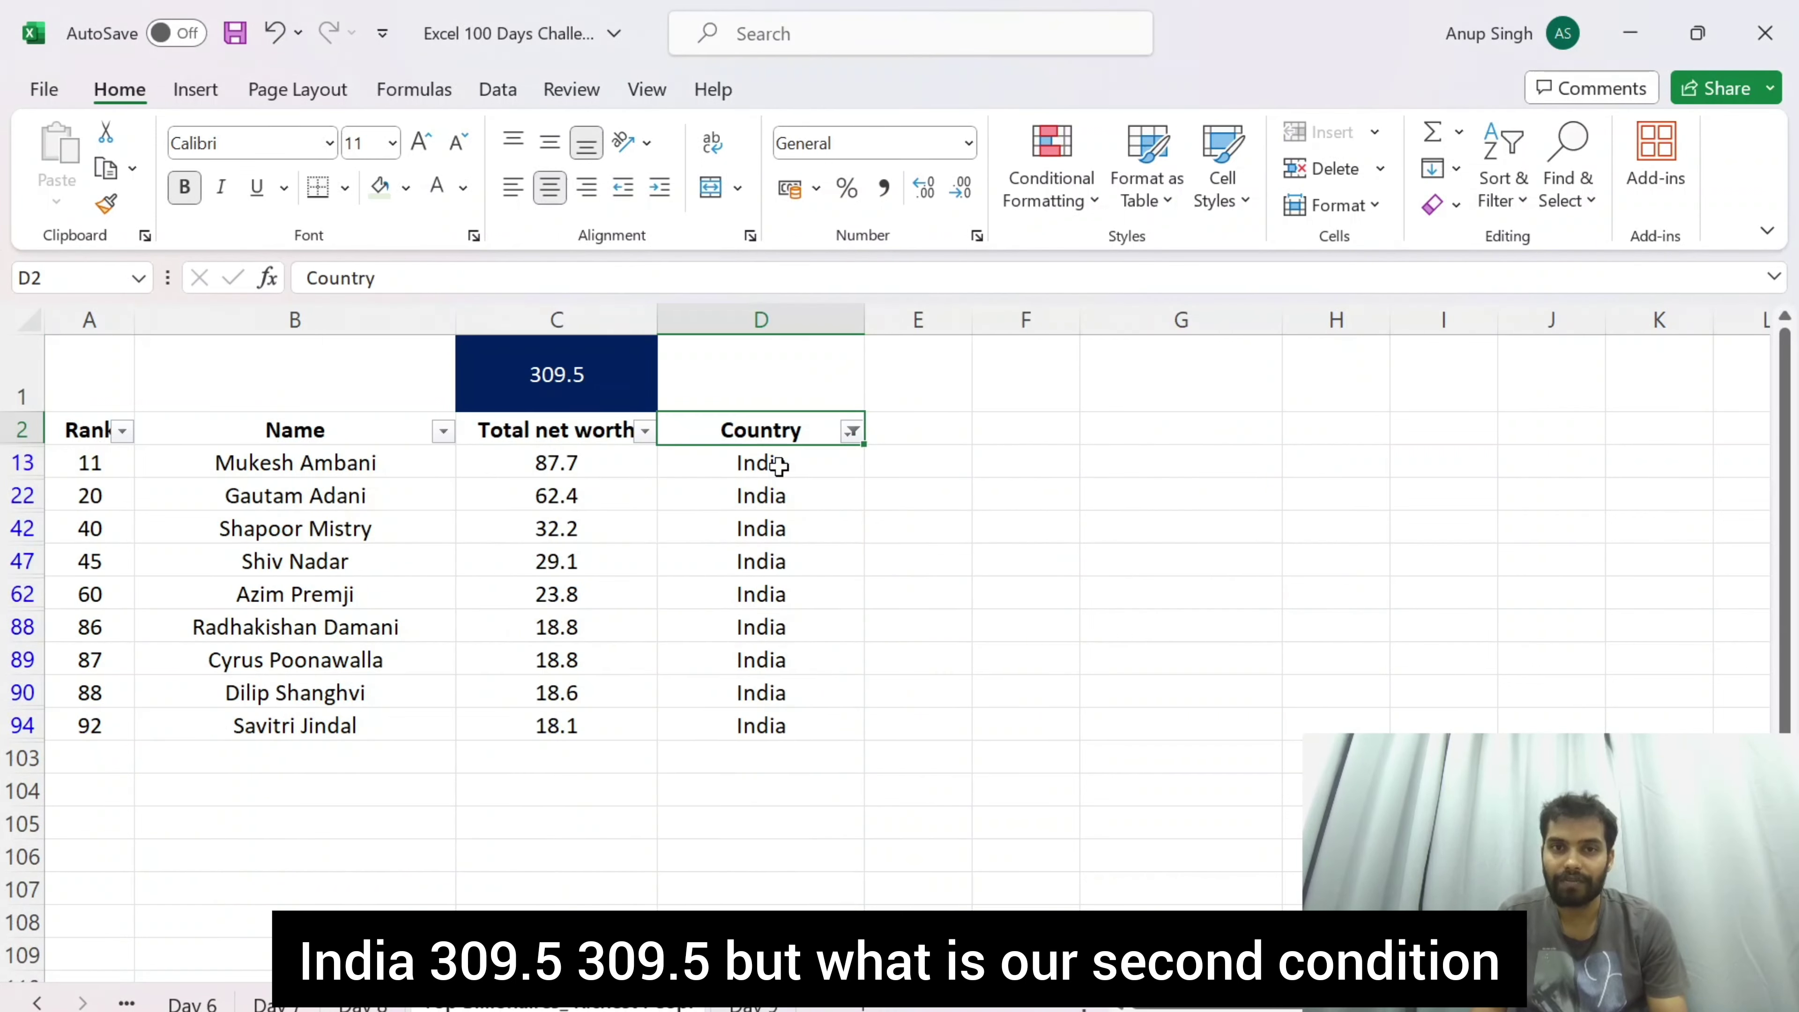
{"action": "key", "text": "ctrl+z"}
Step: Reopen the SUMIFS formula in F6 and add the Name values $B$3:$B$102 as the absolute second criteria range
{"action": "key", "text": "Right"}
{"action": "key", "text": "Right"}
{"action": "key", "text": "Down"}
{"action": "key", "text": "Down"}
{"action": "key", "text": "Down"}
{"action": "key", "text": "Down"}
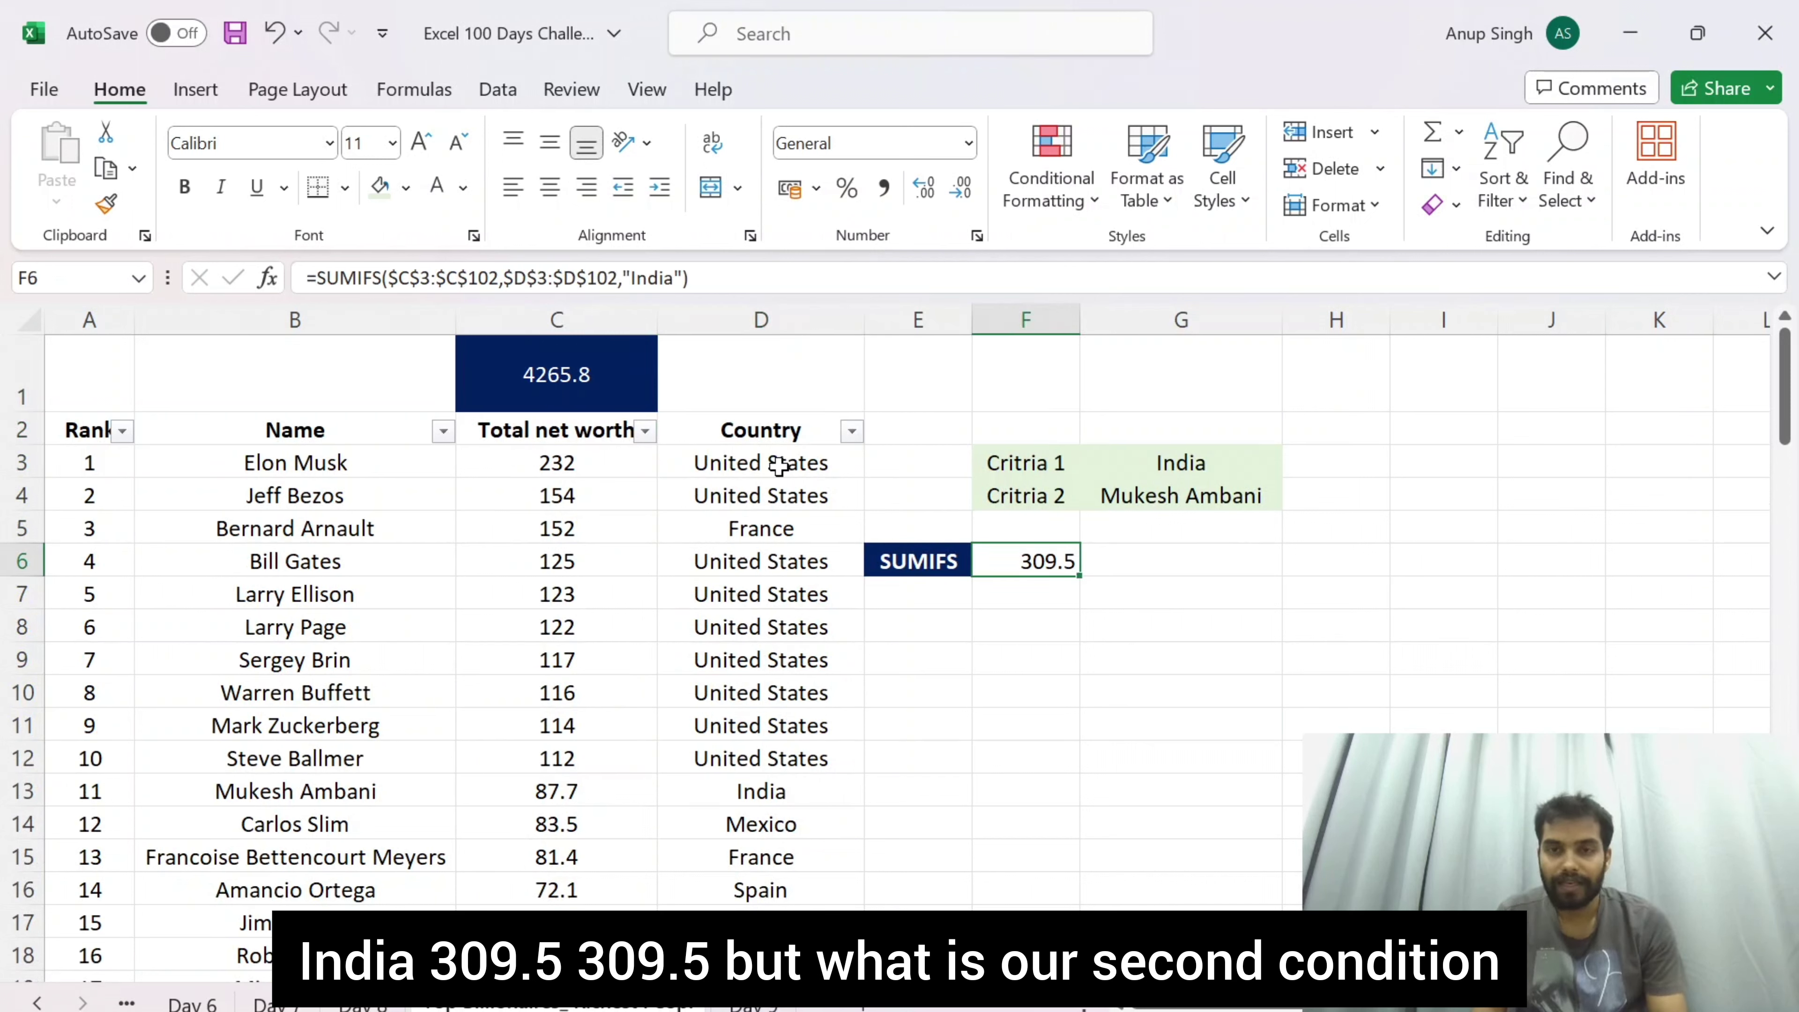
{"action": "key", "text": "F2"}
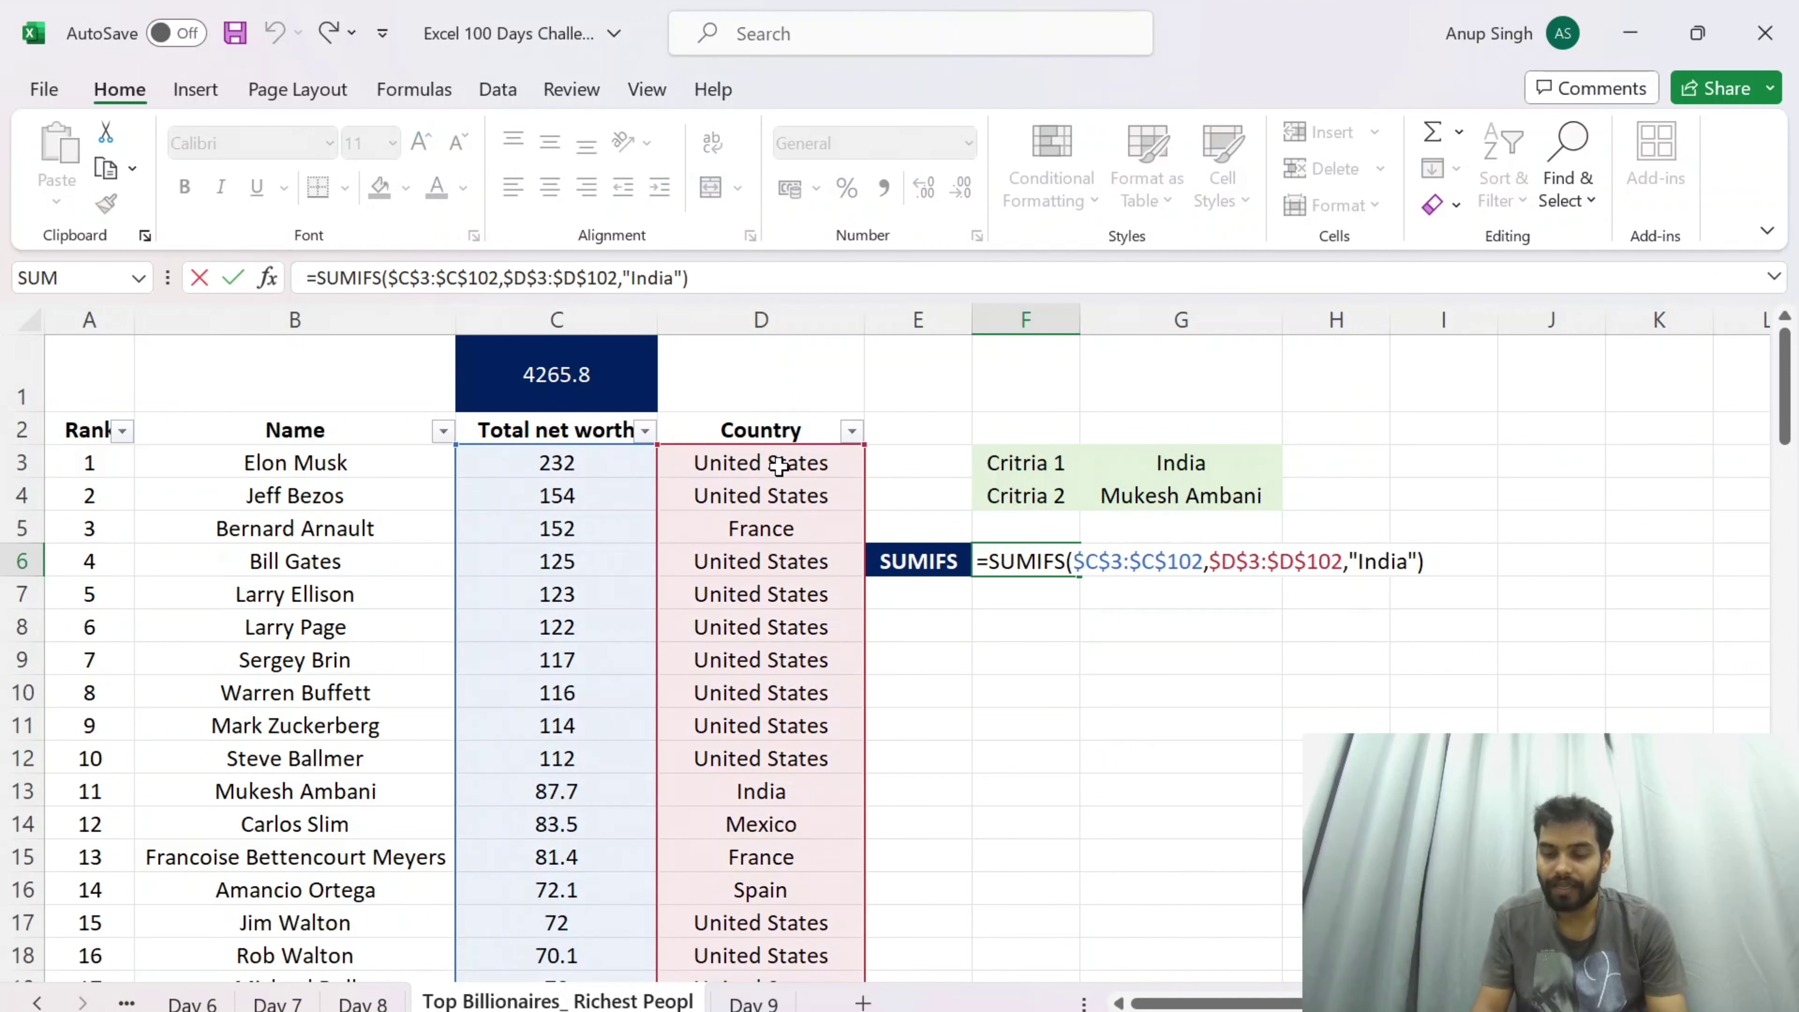
{"action": "key", "text": "BackSpace"}
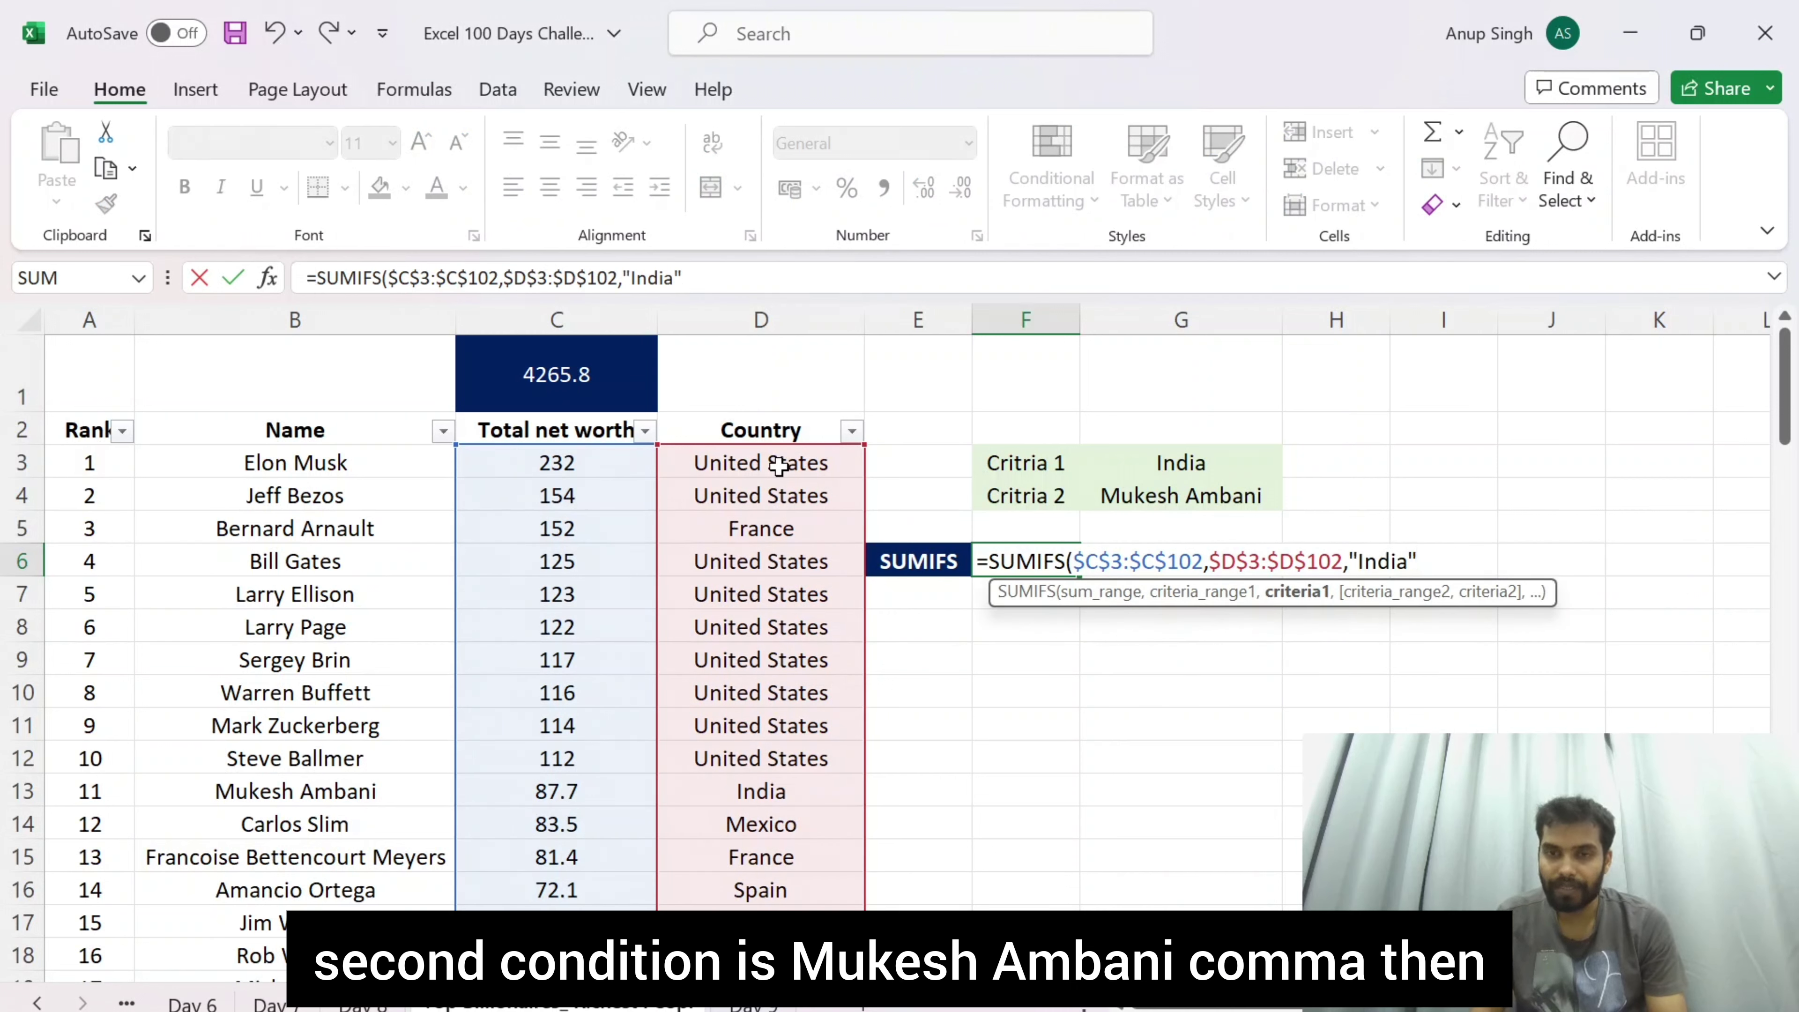
{"action": "type", "text": ","}
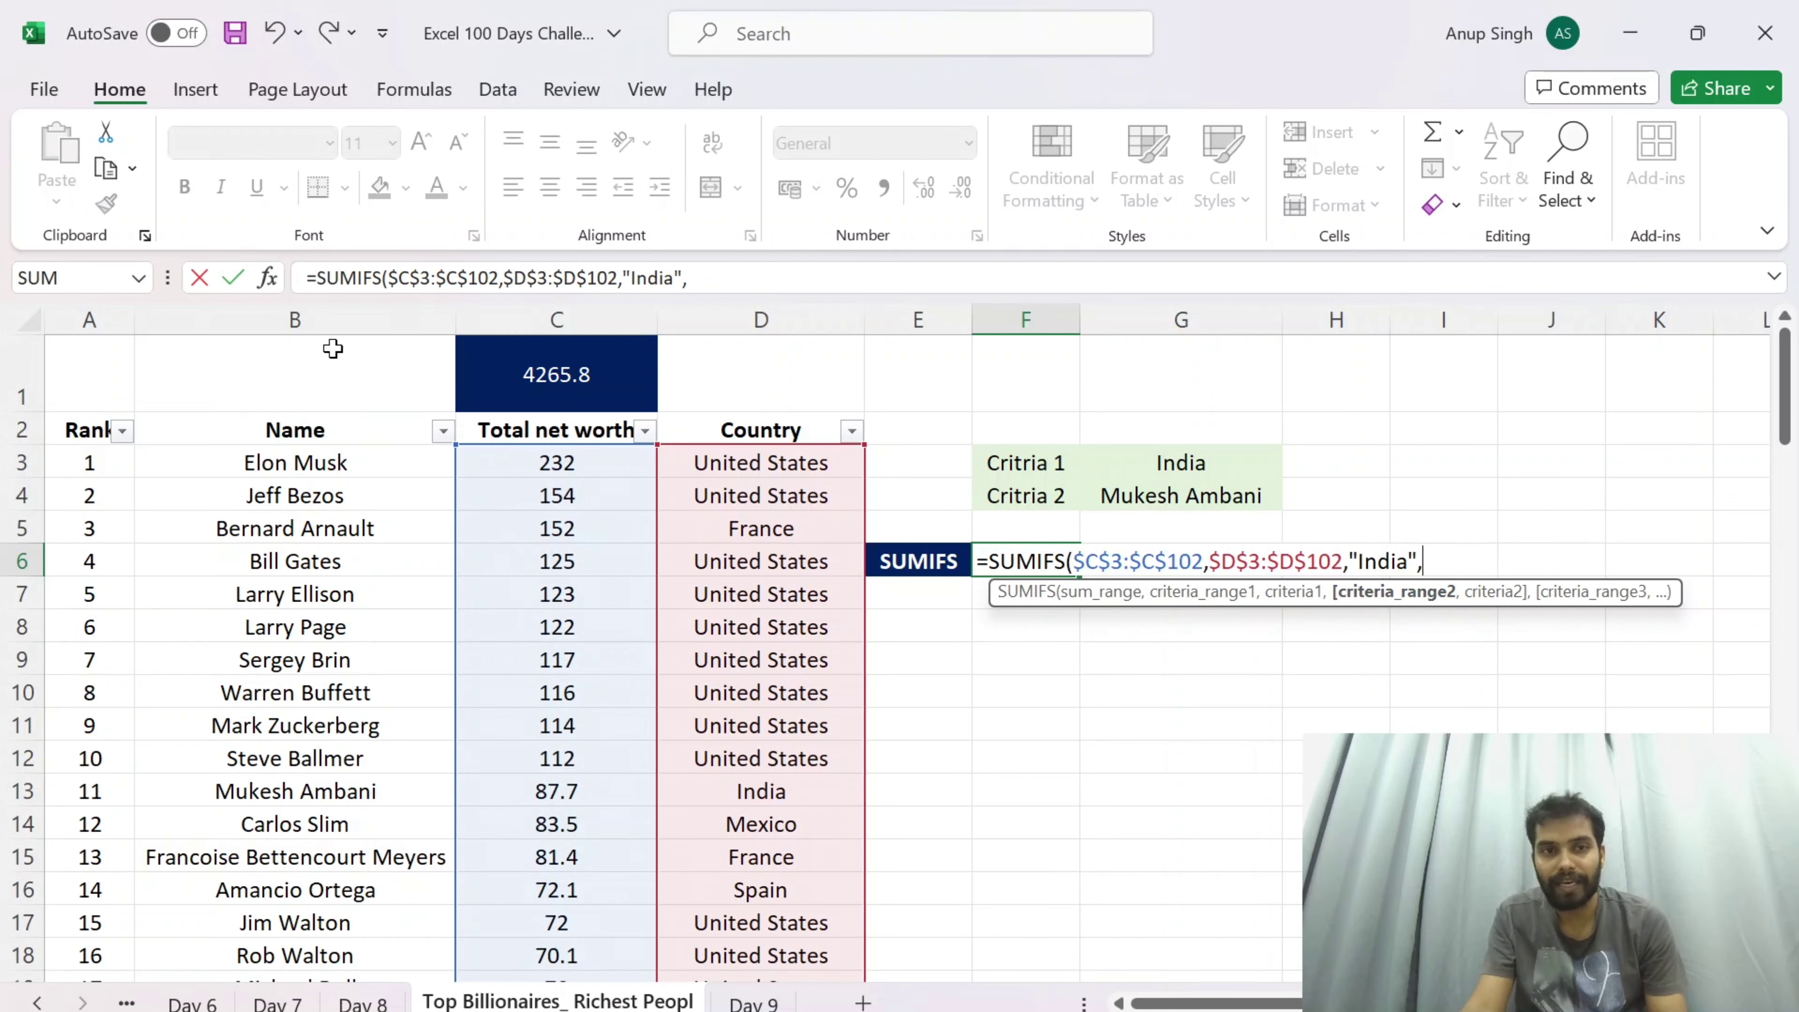
{"action": "left_click", "coordinate": [336, 463]}
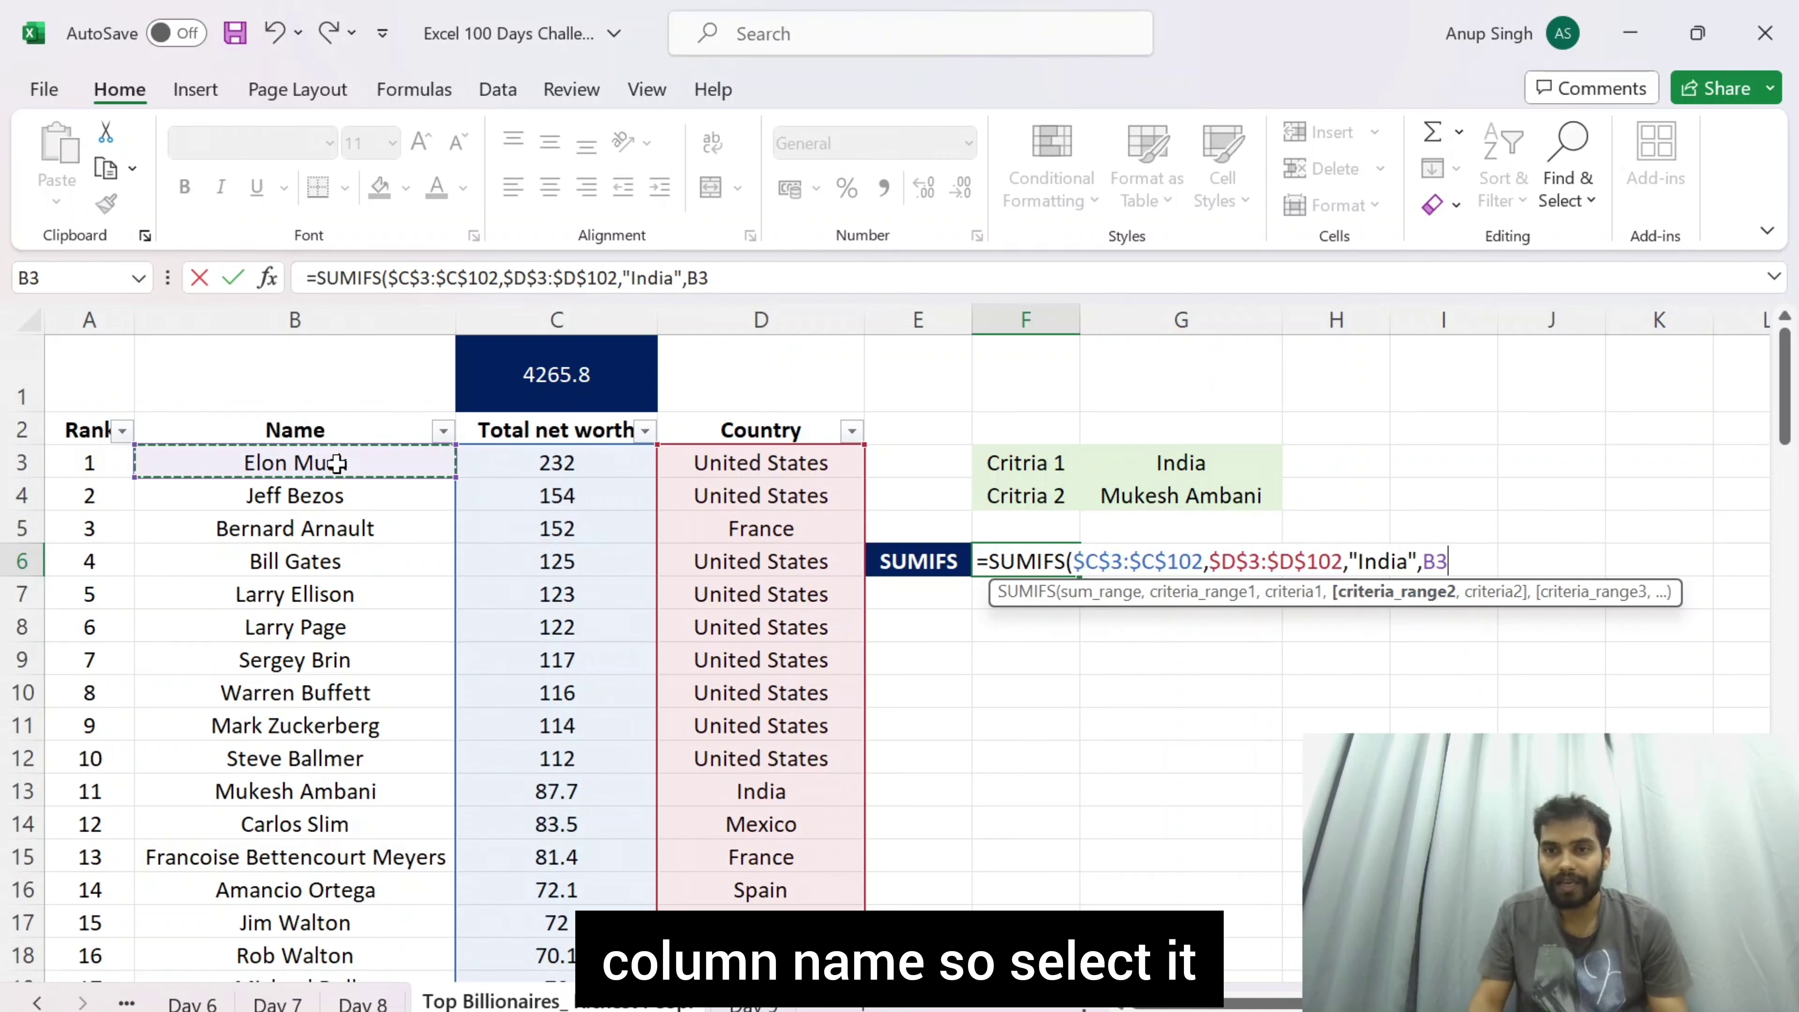
{"action": "key", "text": "ctrl+shift+Down"}
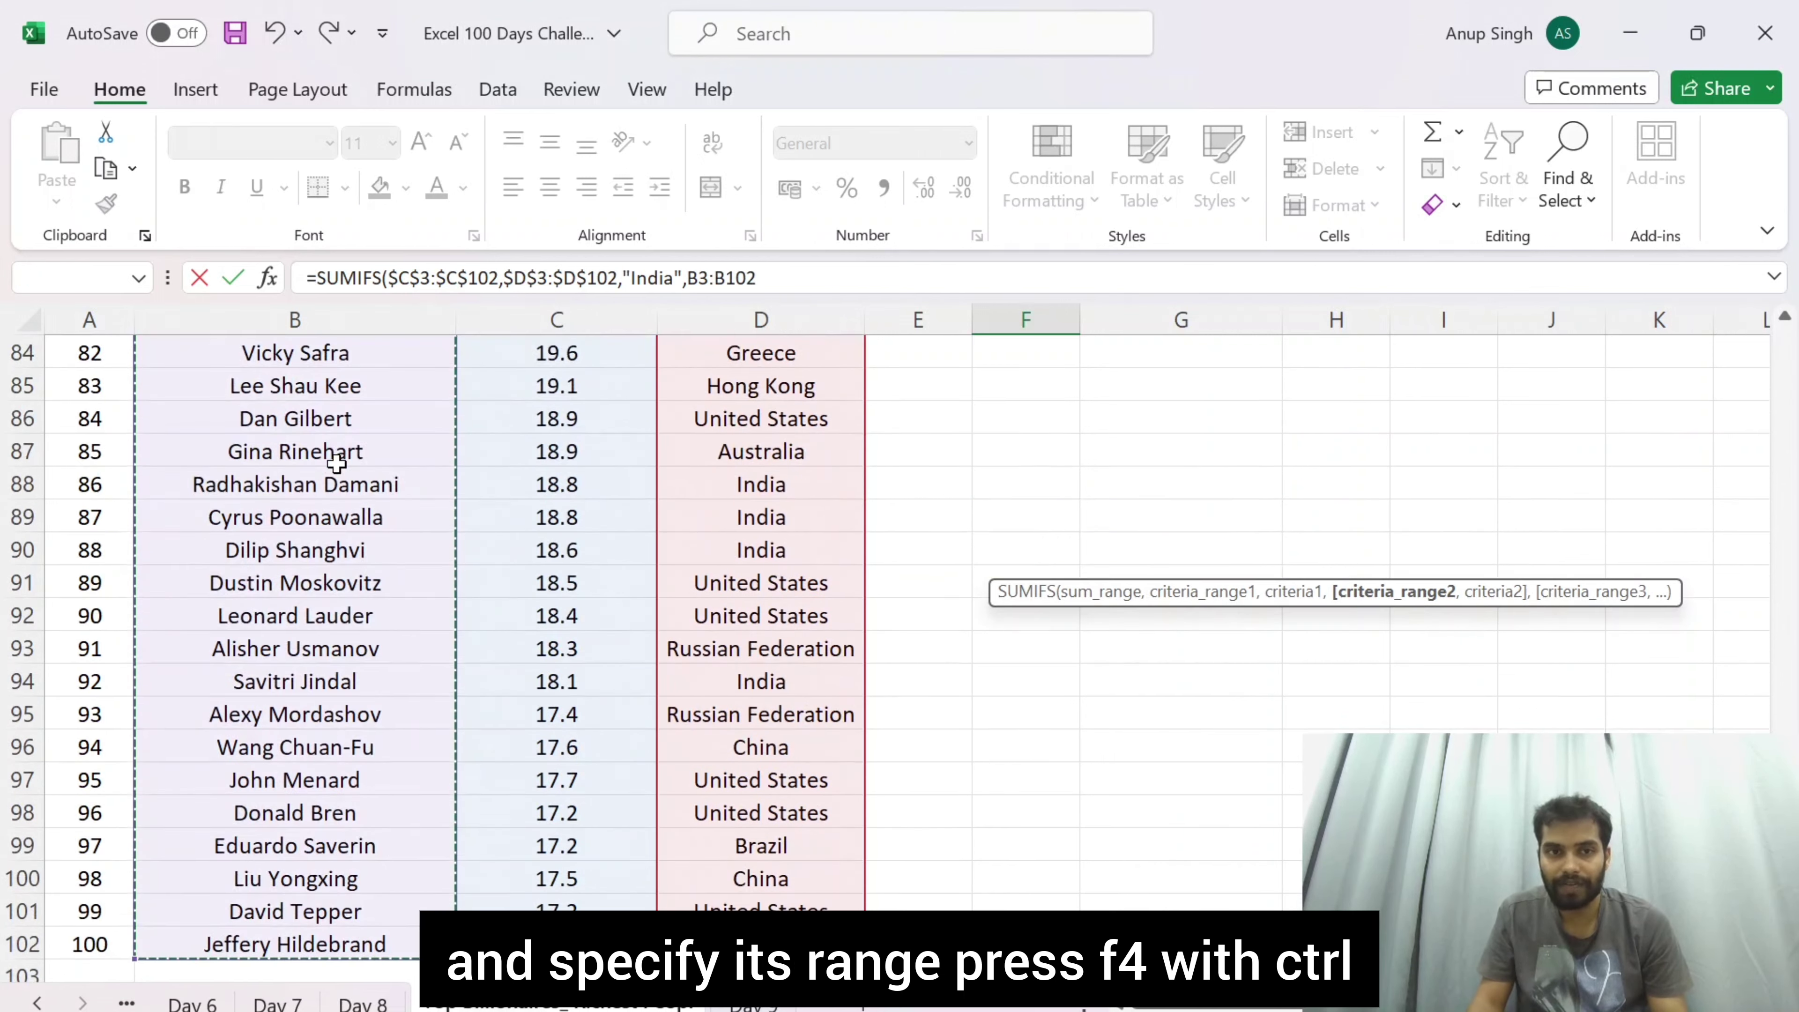
{"action": "key", "text": "F4"}
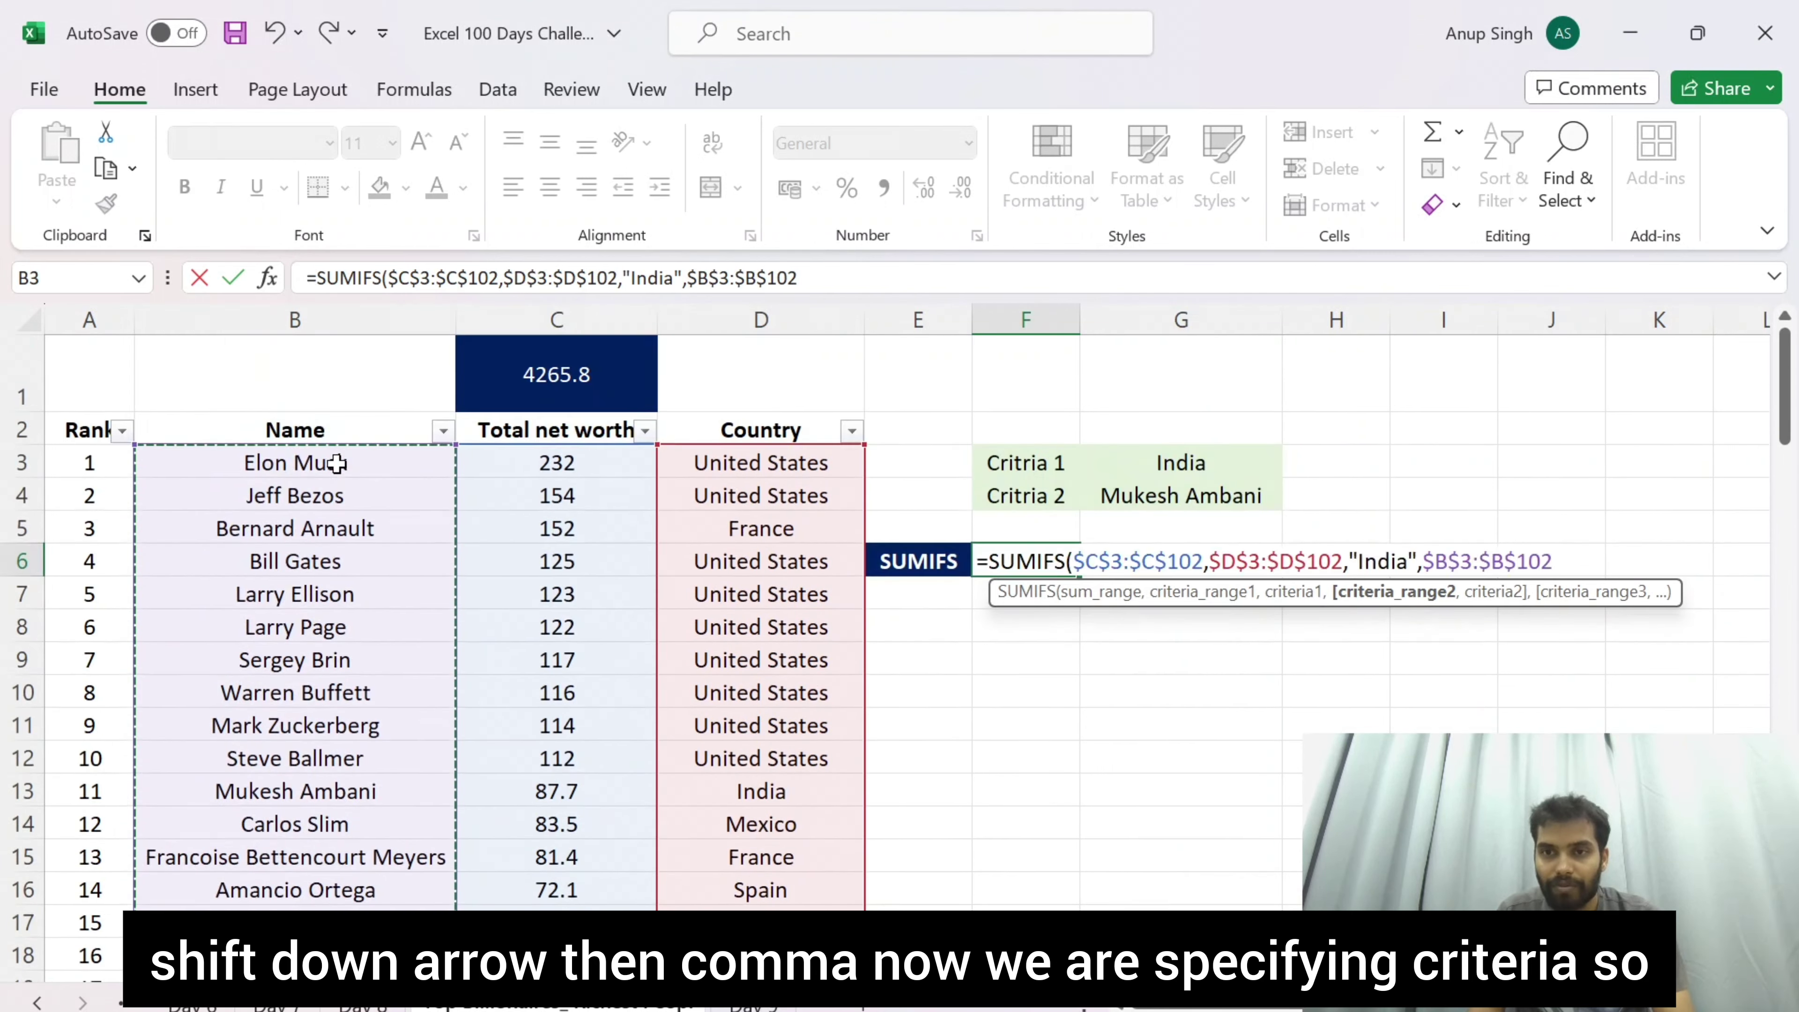
Step: Complete the SUMIFS formula in F6 with "Mukesh Ambani" as the second criterion
{"action": "type", "text": ","}
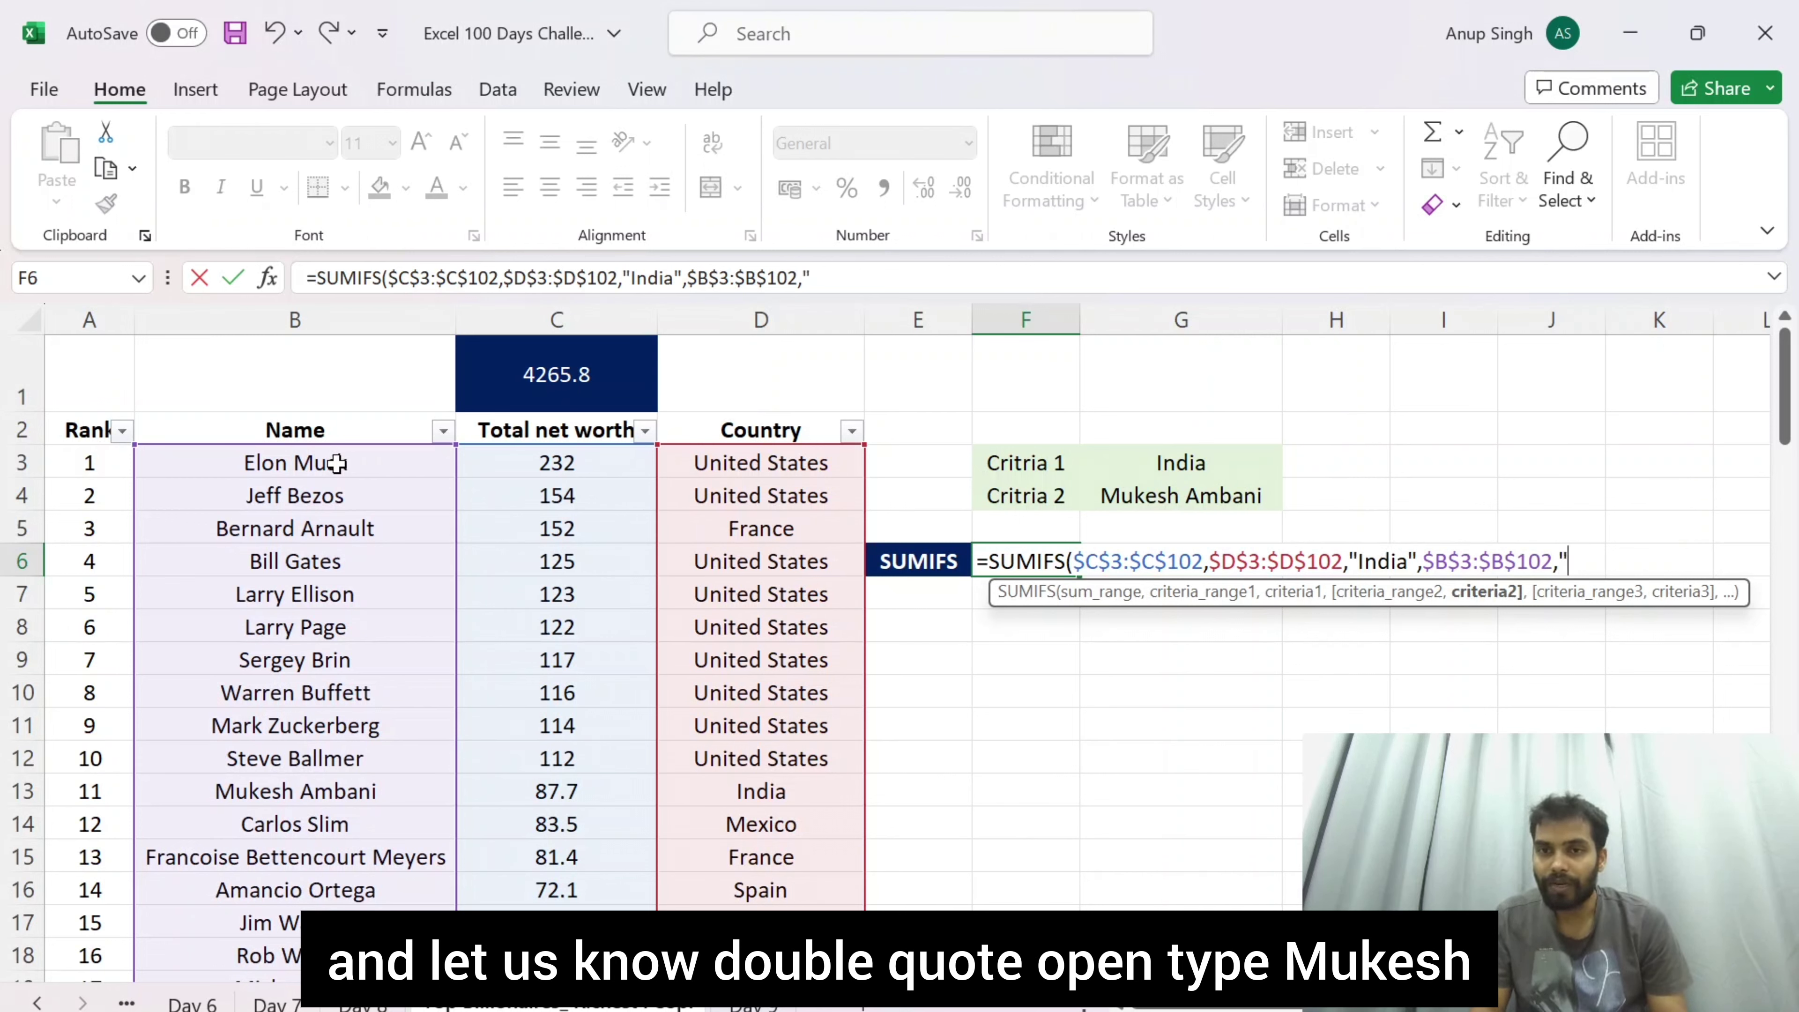
{"action": "type", "text": "\"Muk"}
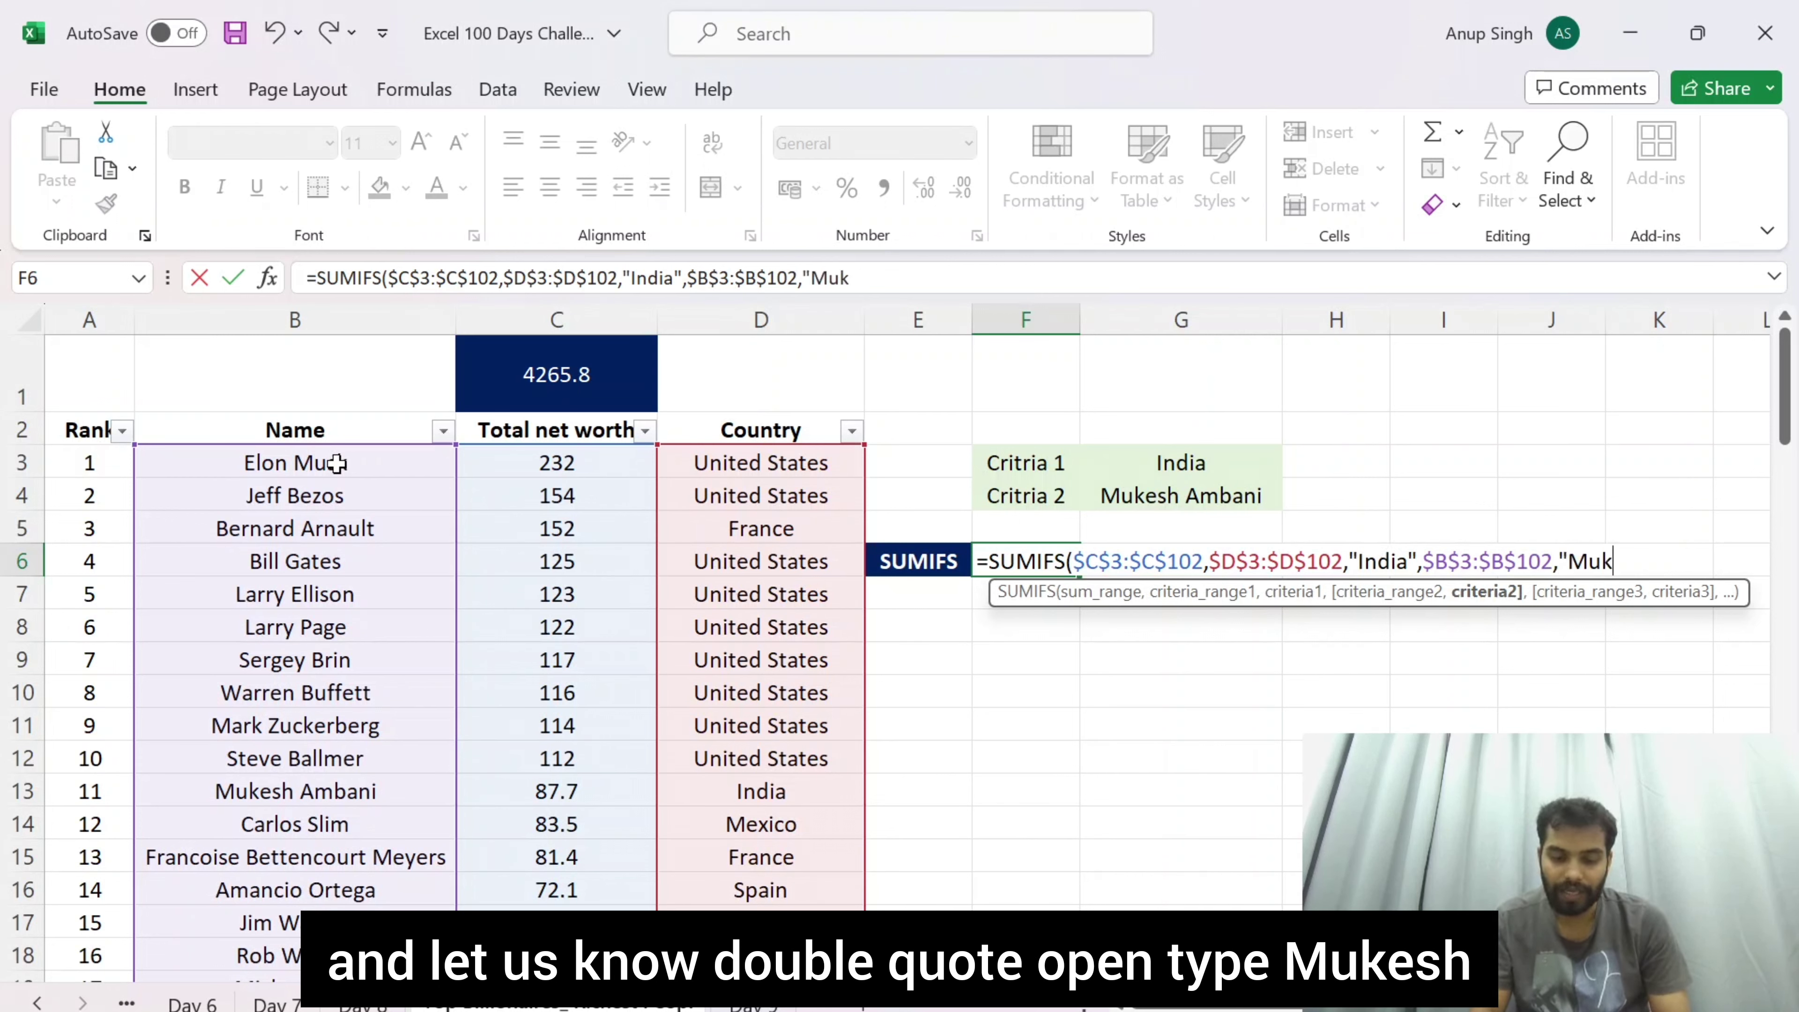
{"action": "type", "text": "esh A"}
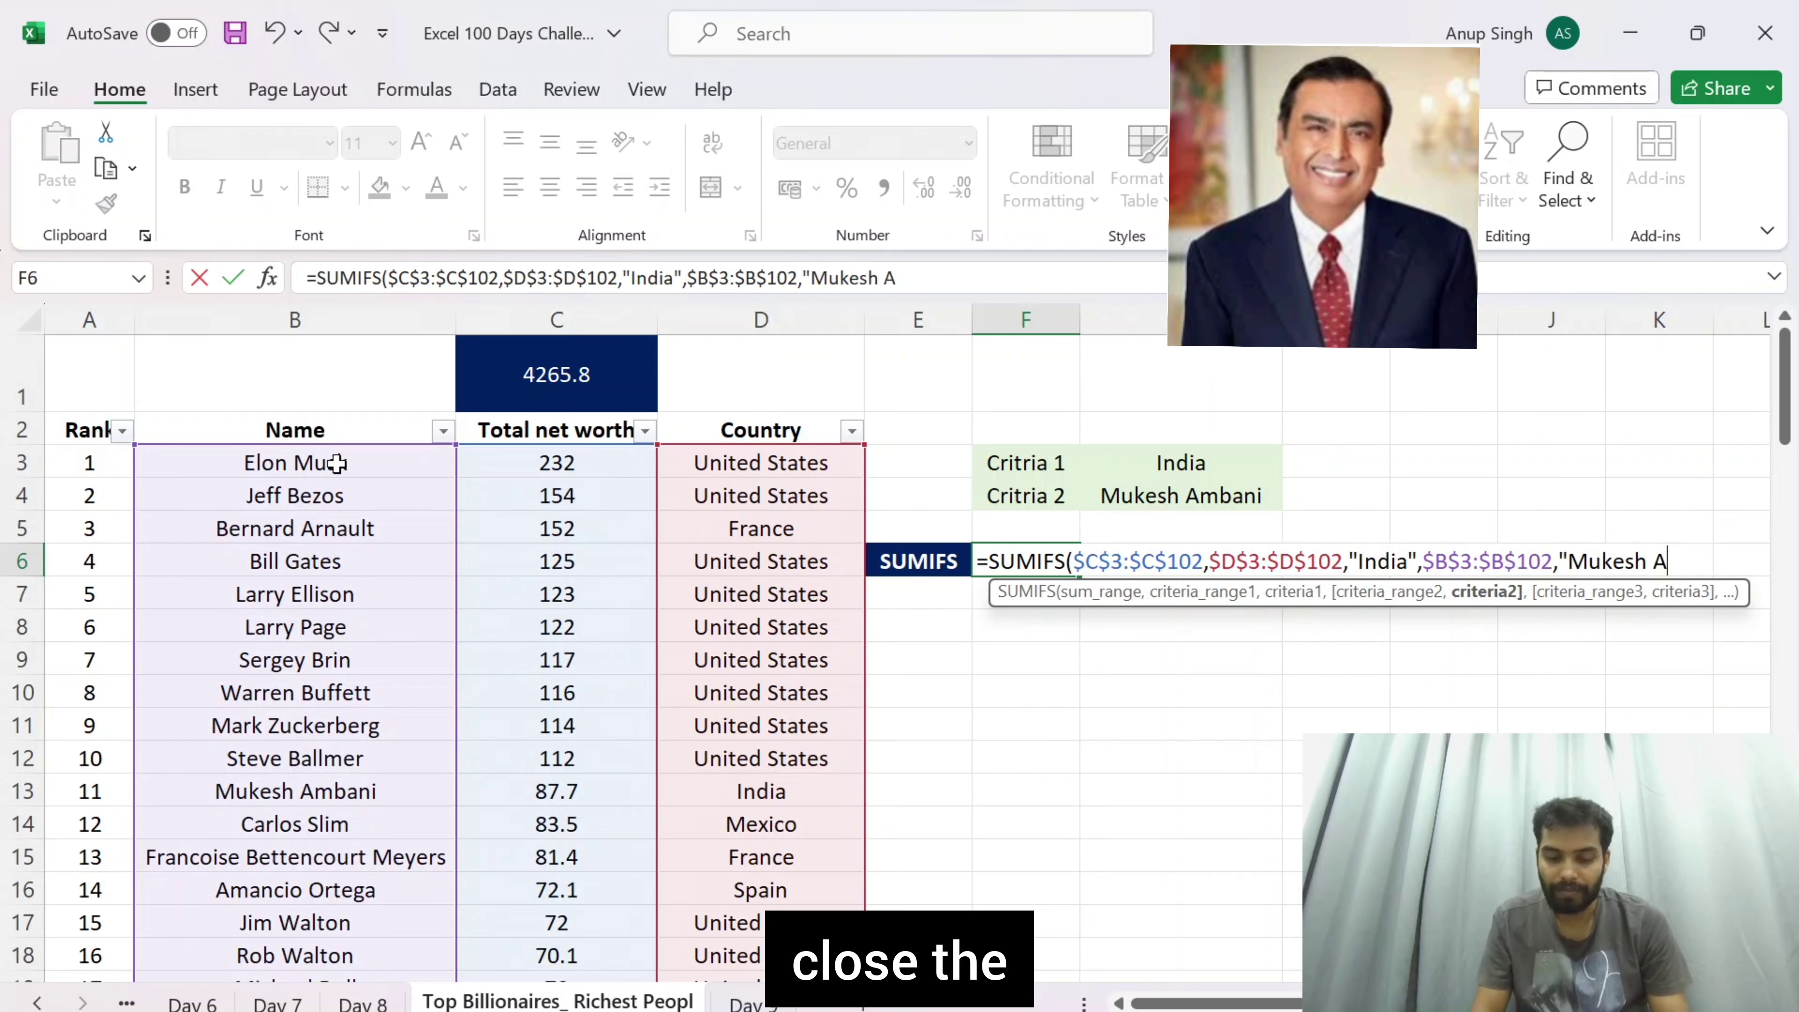
{"action": "type", "text": "mbani"}
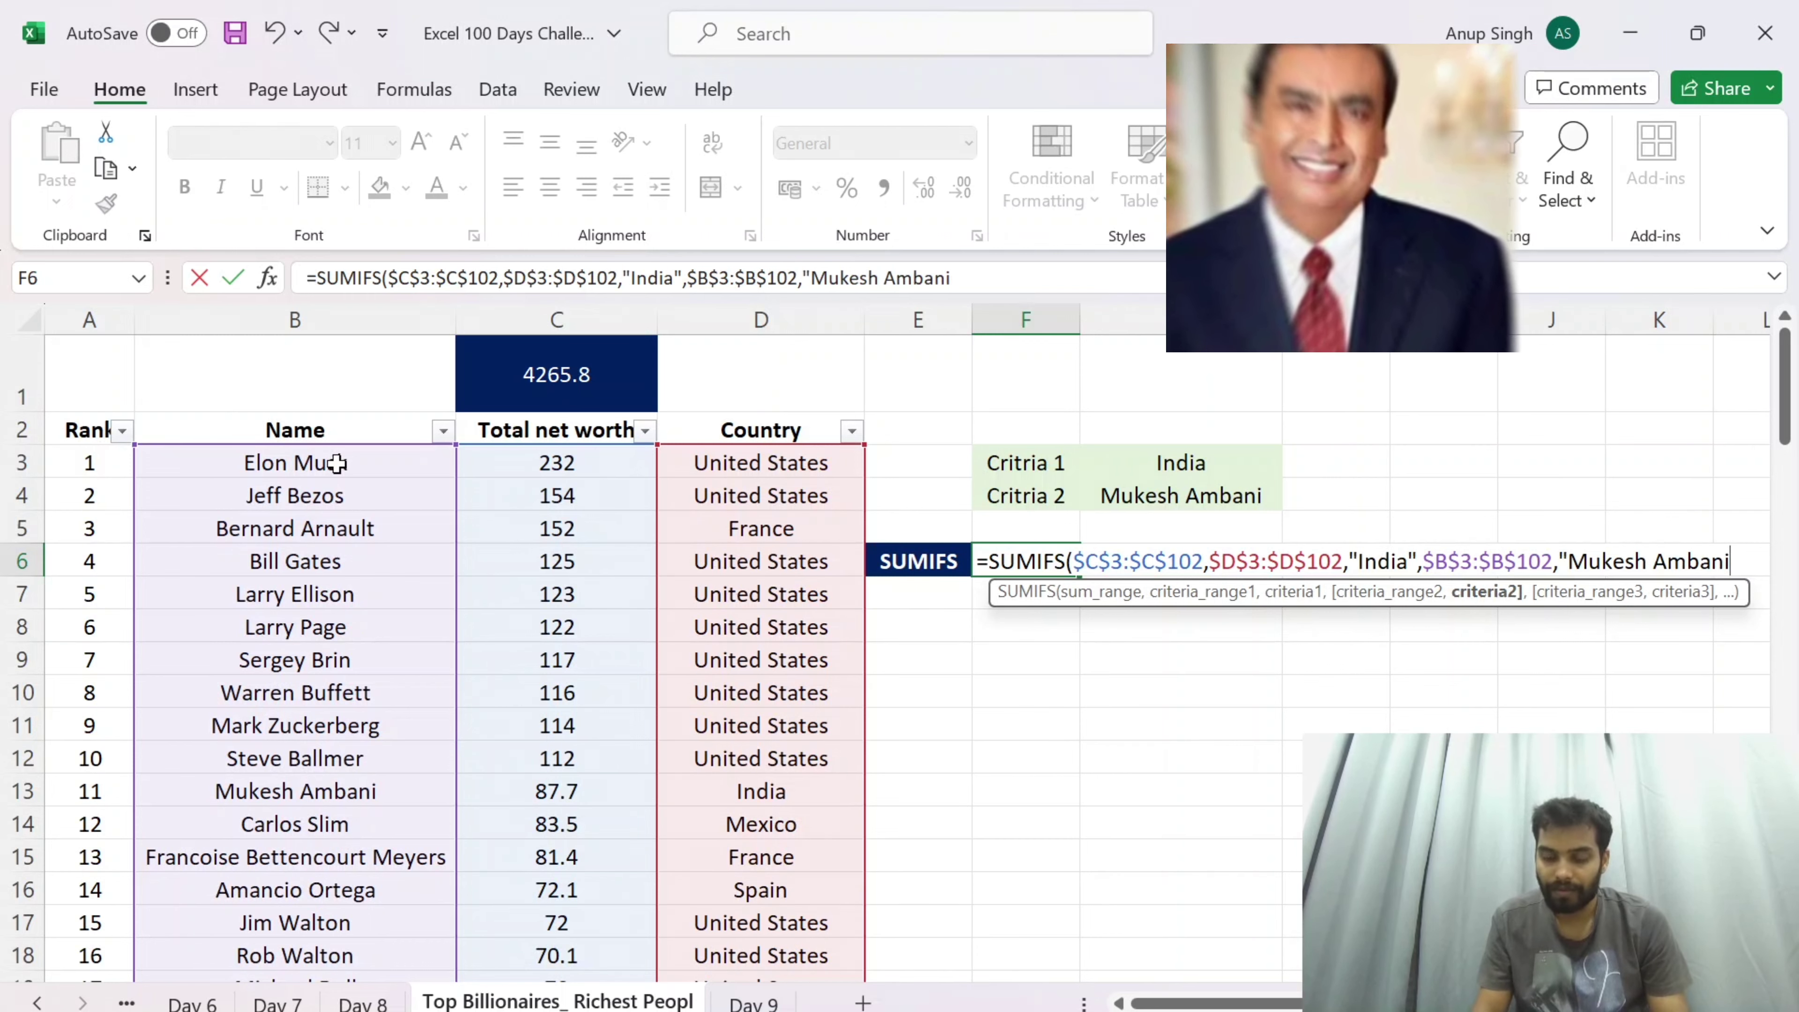
{"action": "type", "text": "\""}
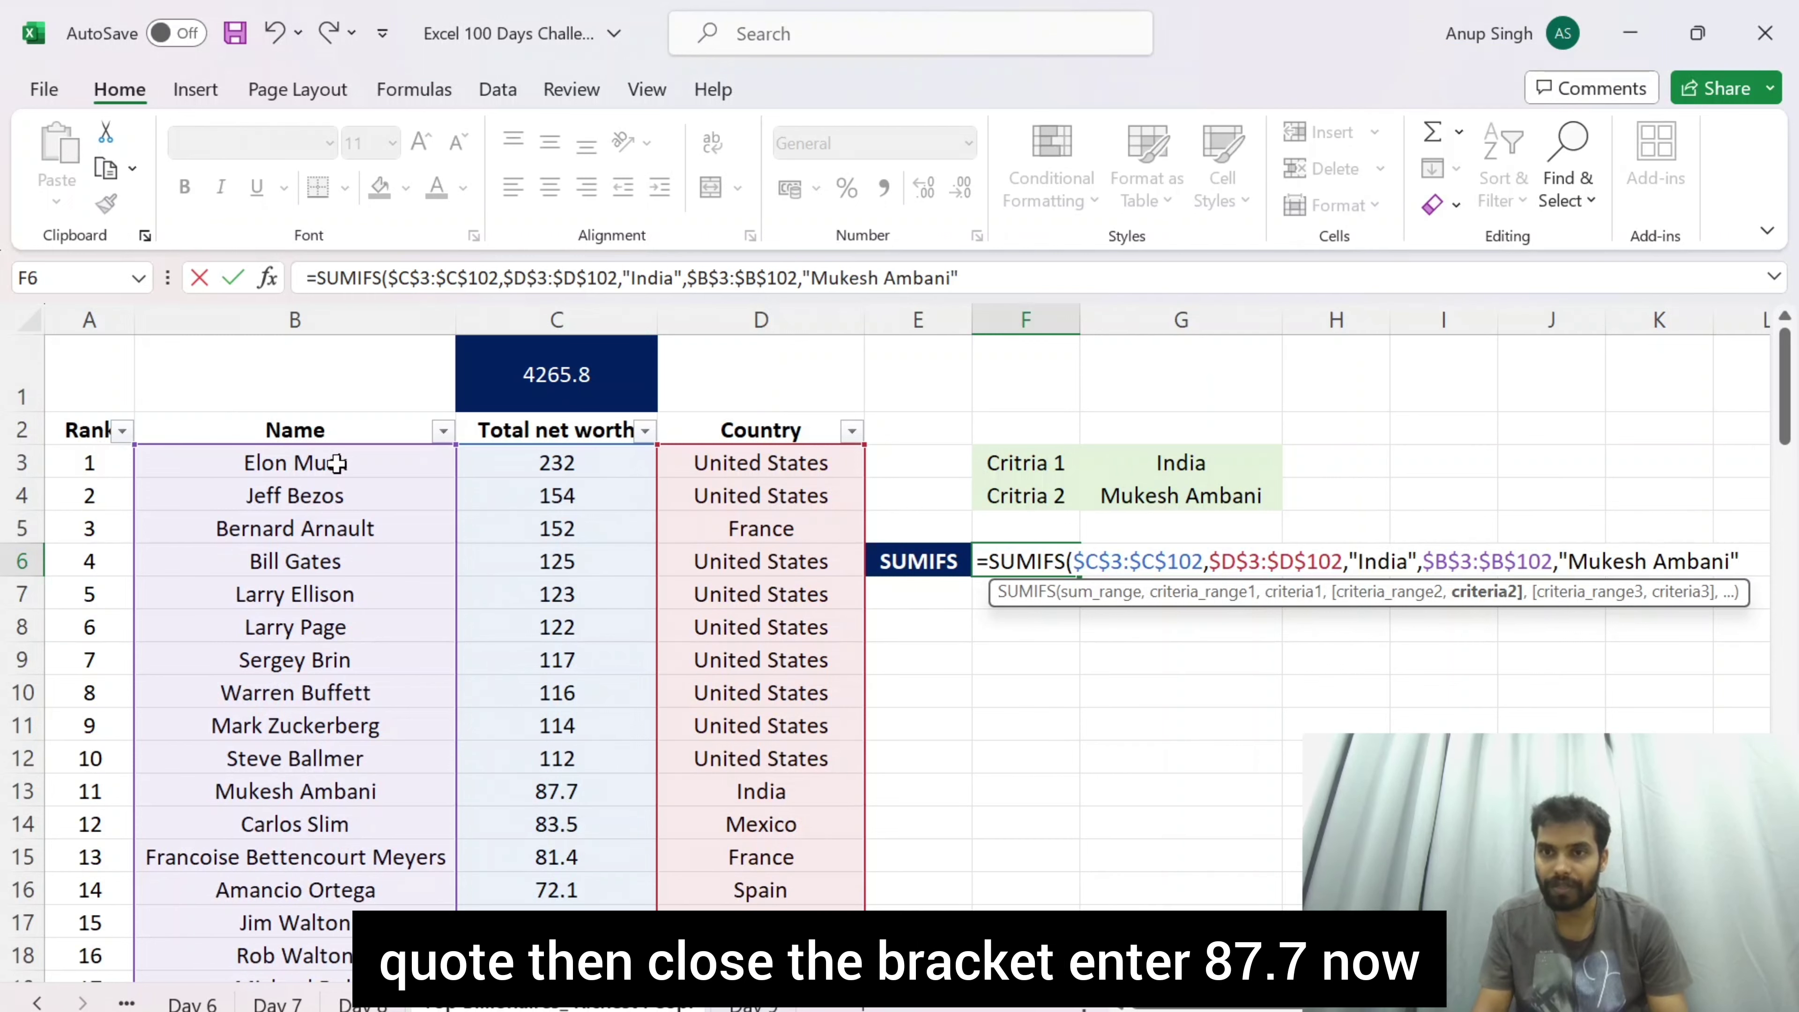
{"action": "type", "text": ")"}
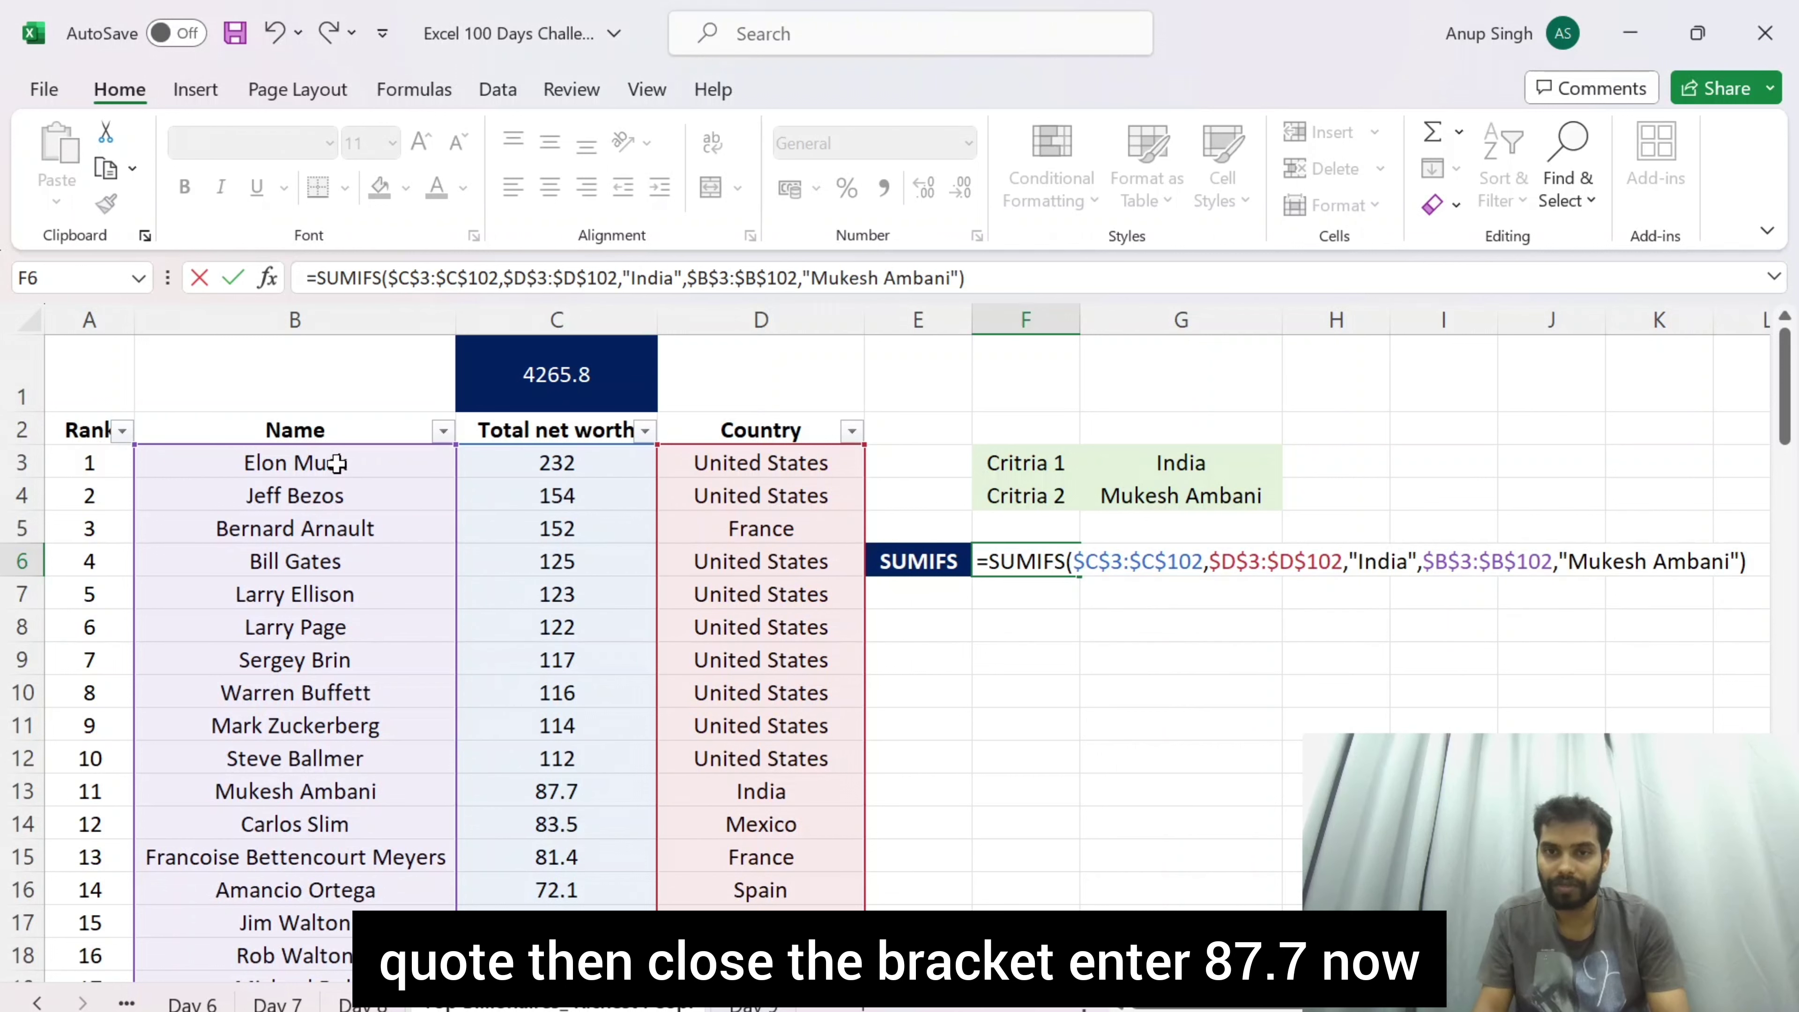
{"action": "key", "text": "Return"}
{"action": "key", "text": "Up"}
{"action": "key", "text": "Return"}
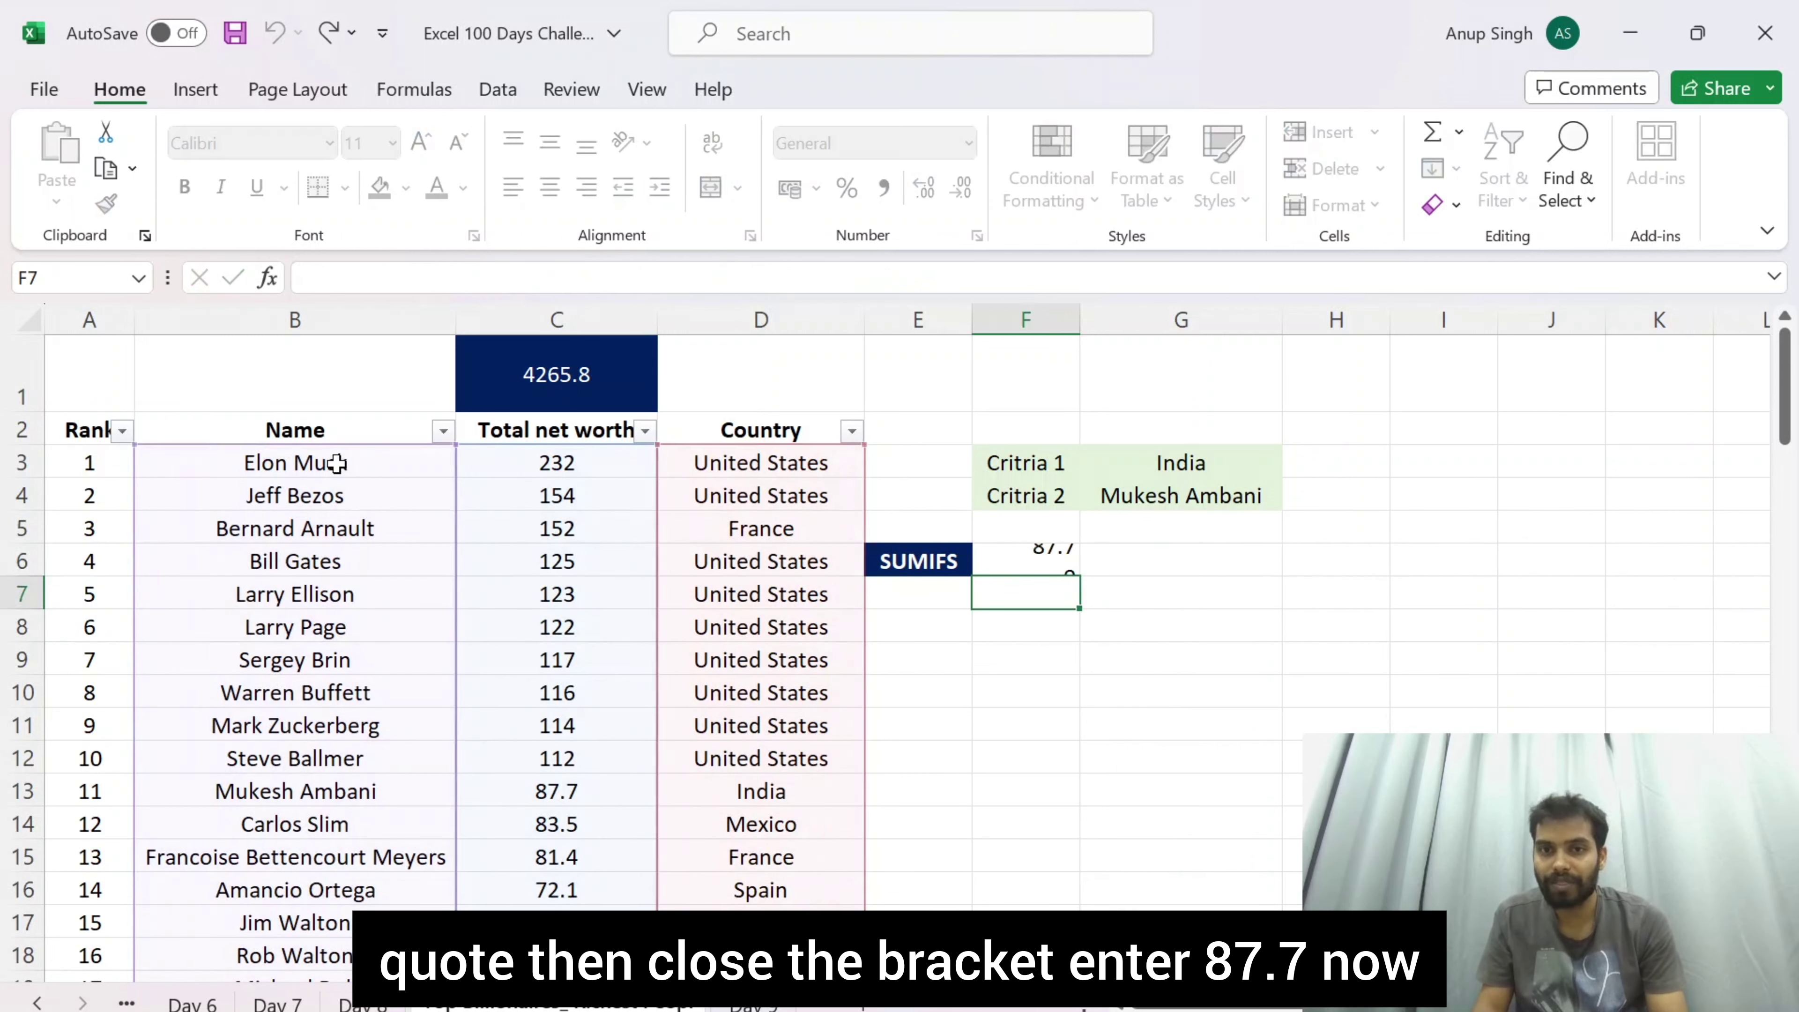
Step: Filter the Country column to India for checking the two-criteria SUMIFS result
{"action": "key", "text": "Up"}
{"action": "key", "text": "Left"}
{"action": "key", "text": "Left"}
{"action": "key", "text": "Left"}
{"action": "key", "text": "Left"}
{"action": "key", "text": "Up"}
{"action": "key", "text": "Up"}
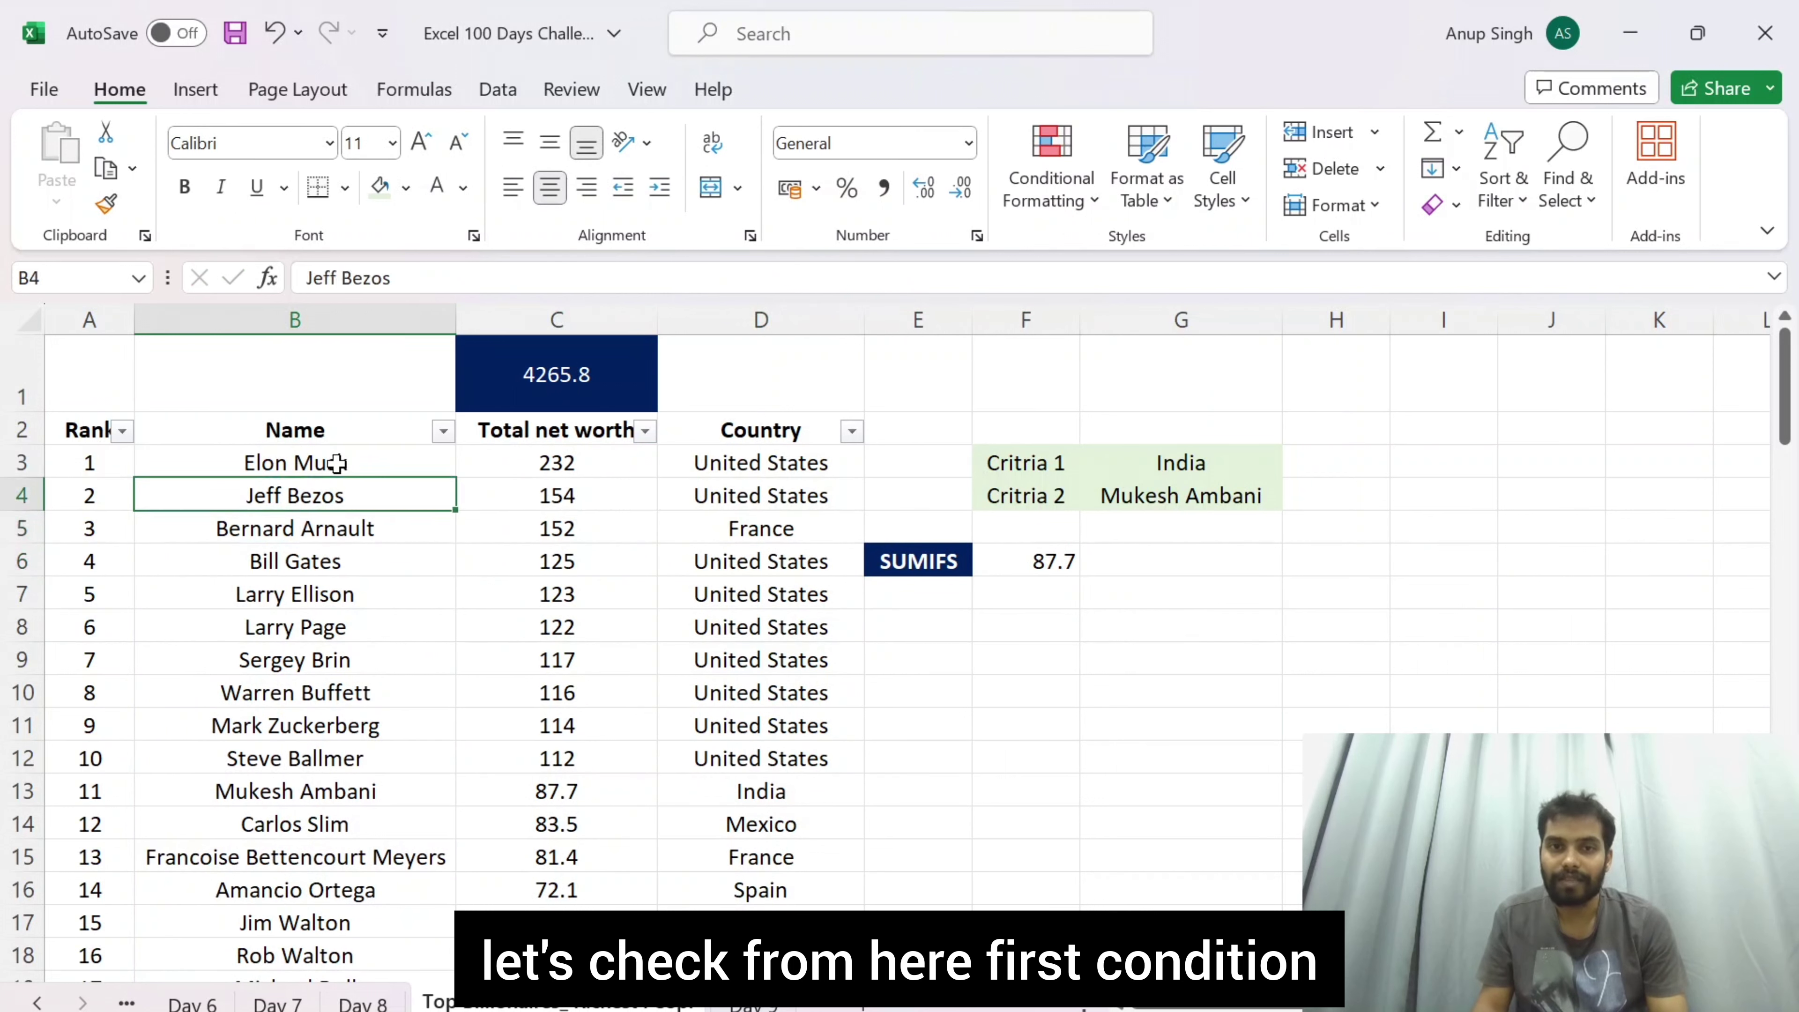
{"action": "key", "text": "Right"}
{"action": "key", "text": "Right"}
{"action": "key", "text": "Up"}
{"action": "key", "text": "Up"}
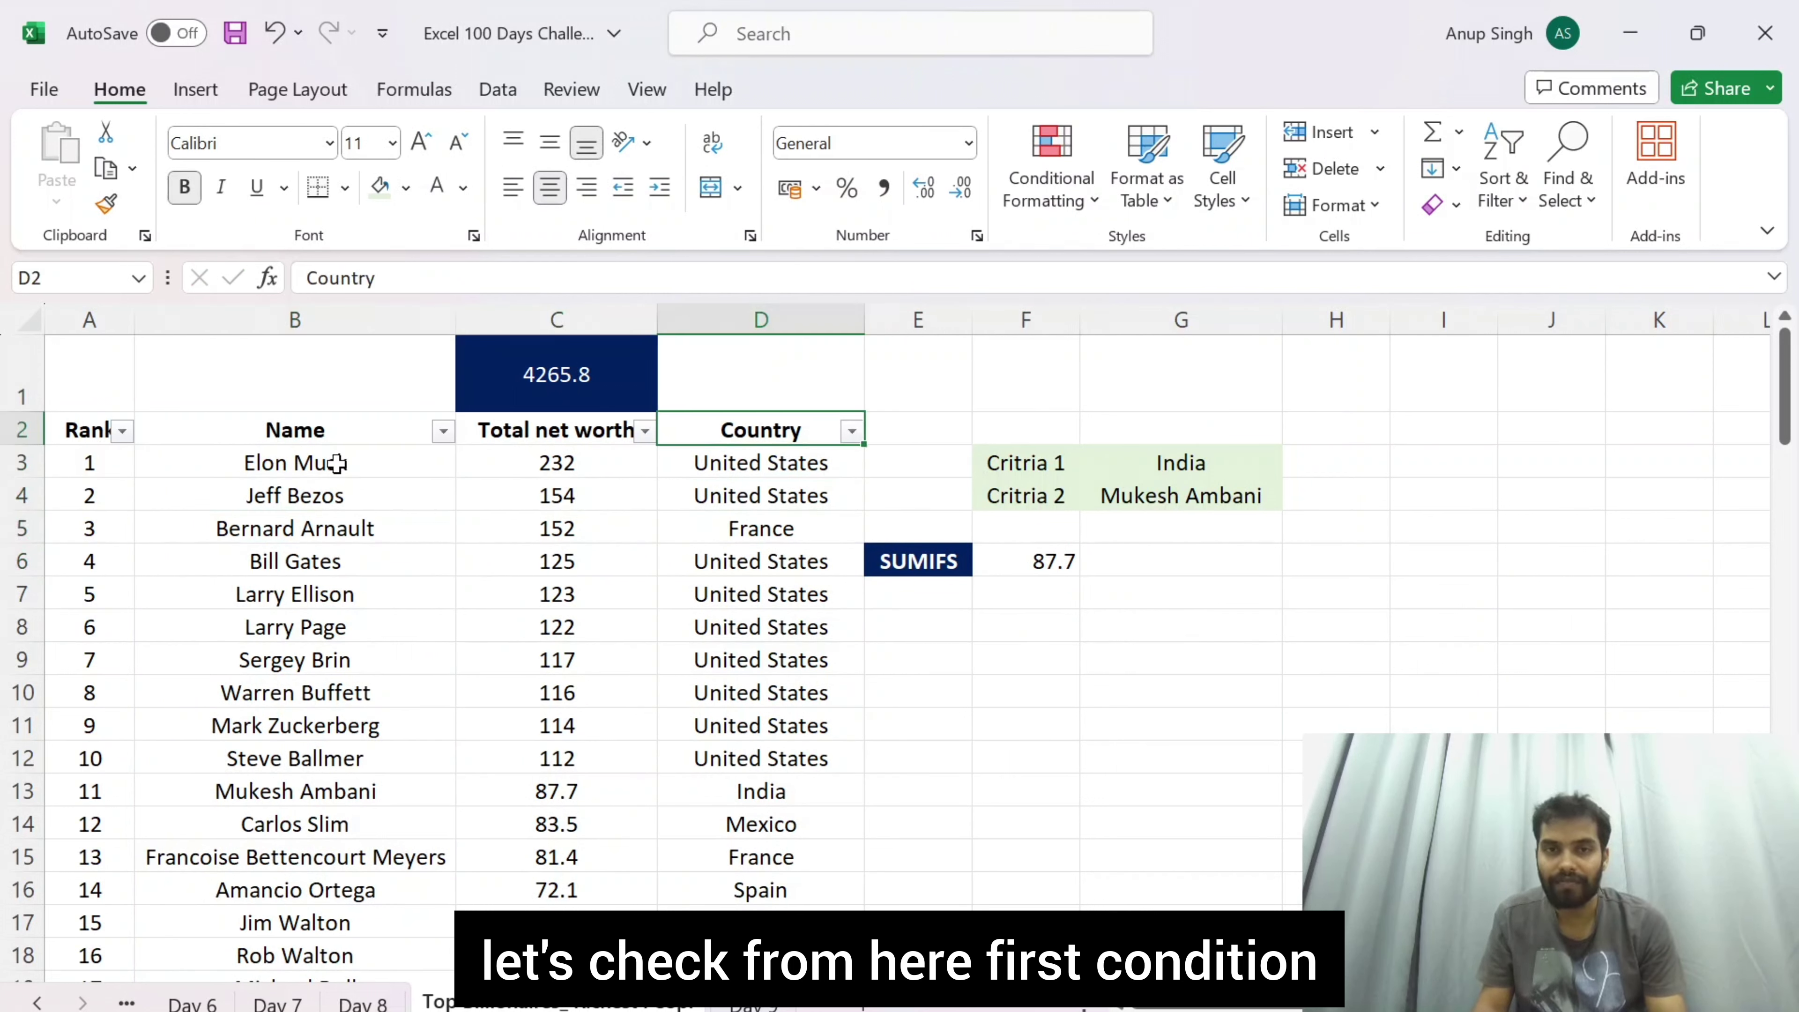
{"action": "key", "text": "alt+Down"}
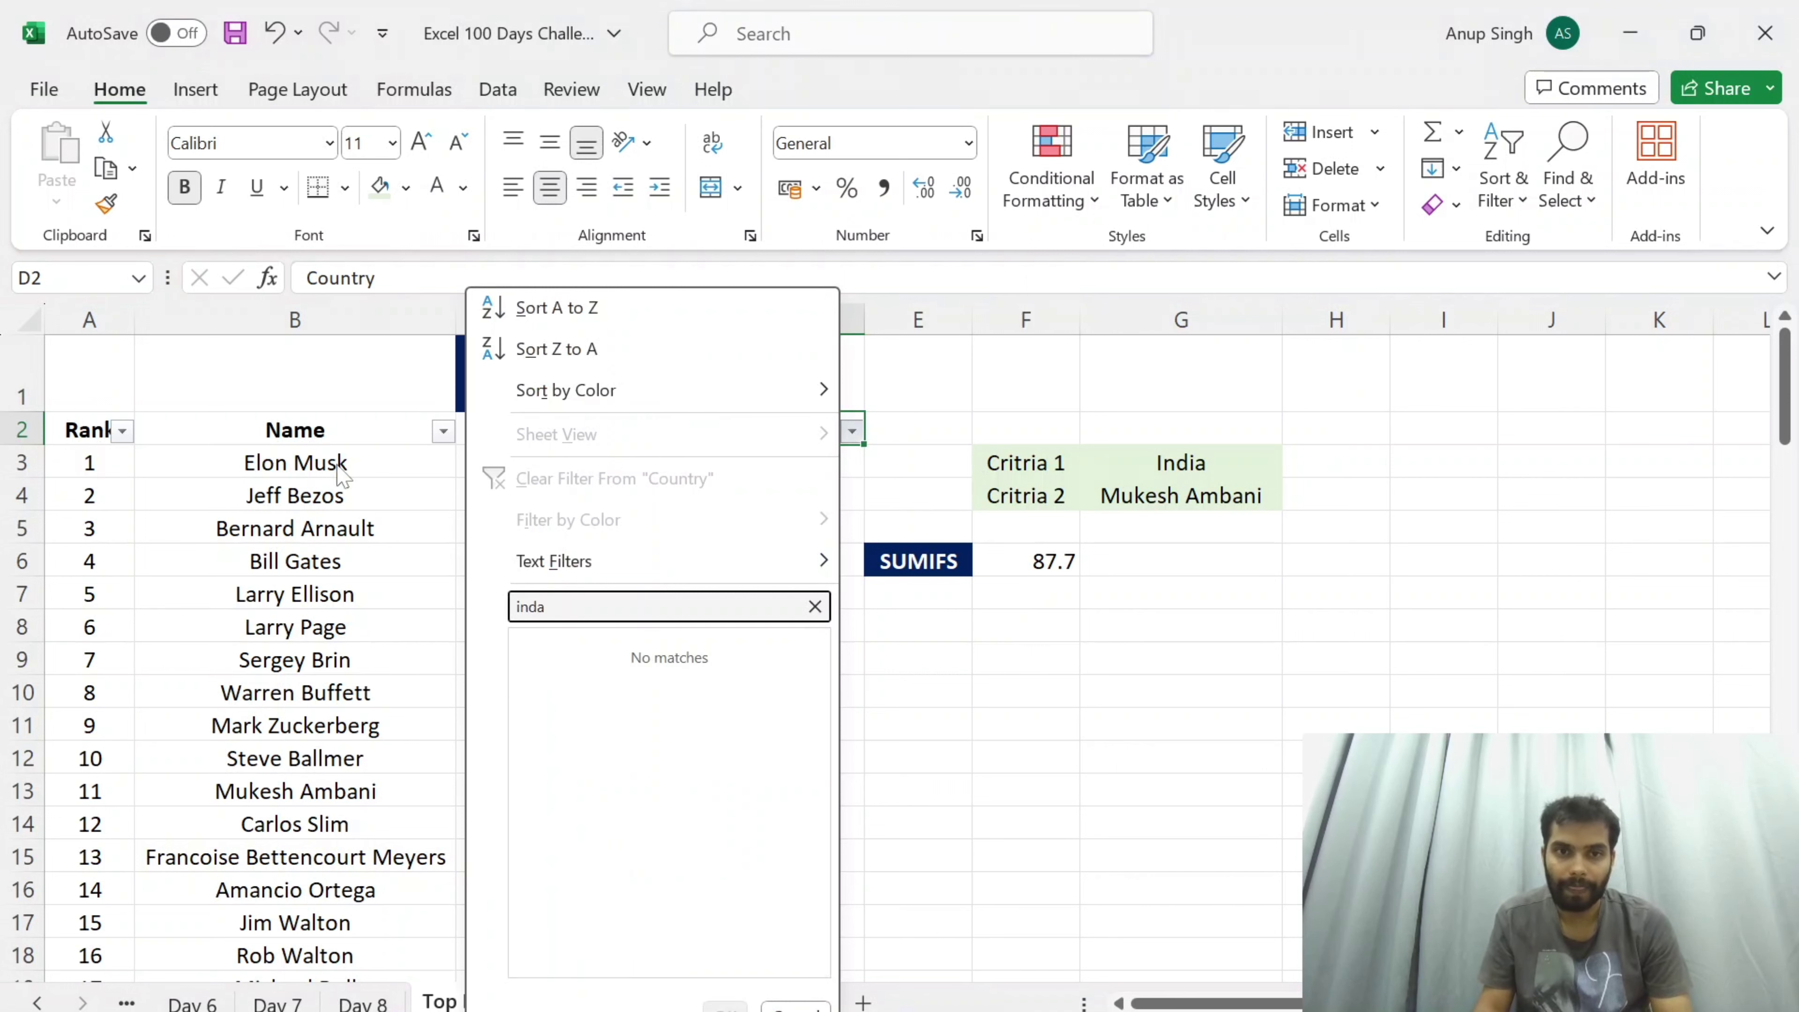
{"action": "type", "text": "a"}
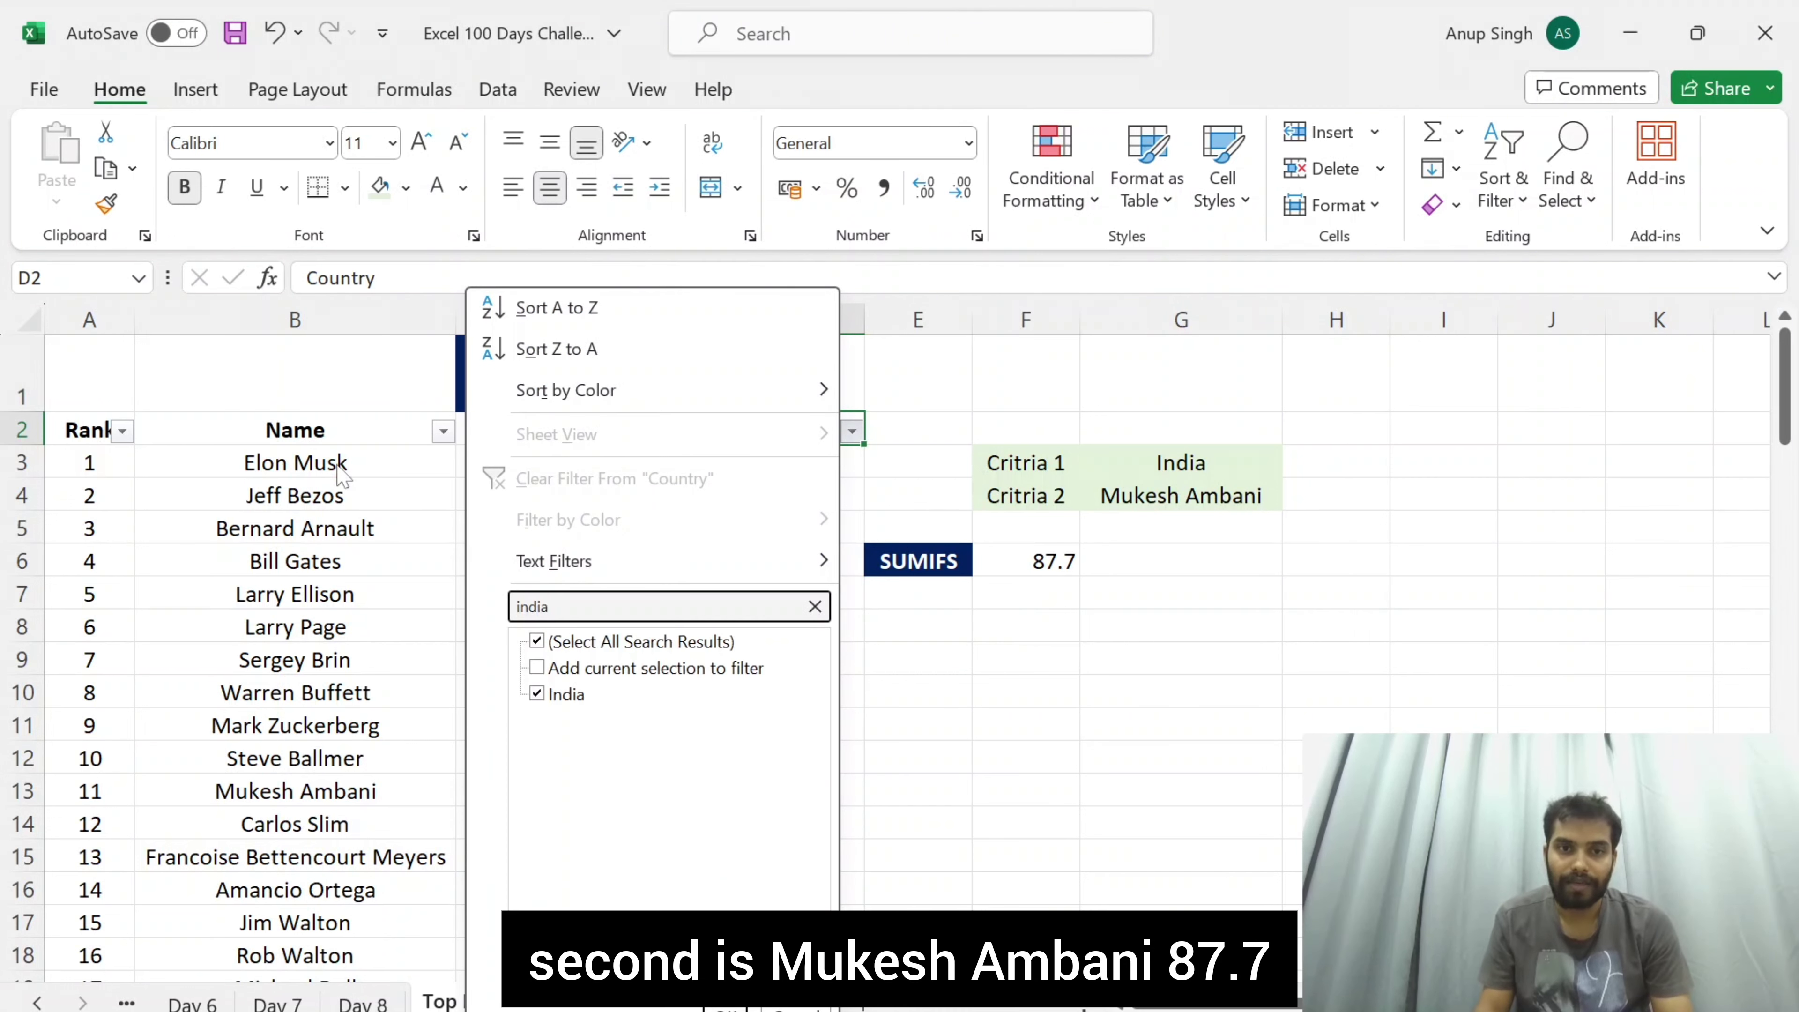
{"action": "key", "text": "Return"}
Step: Filter the Name column to Mukesh Ambani and compare the subtotal in C1 with the SUMIFS result
{"action": "key", "text": "Left"}
{"action": "key", "text": "Left"}
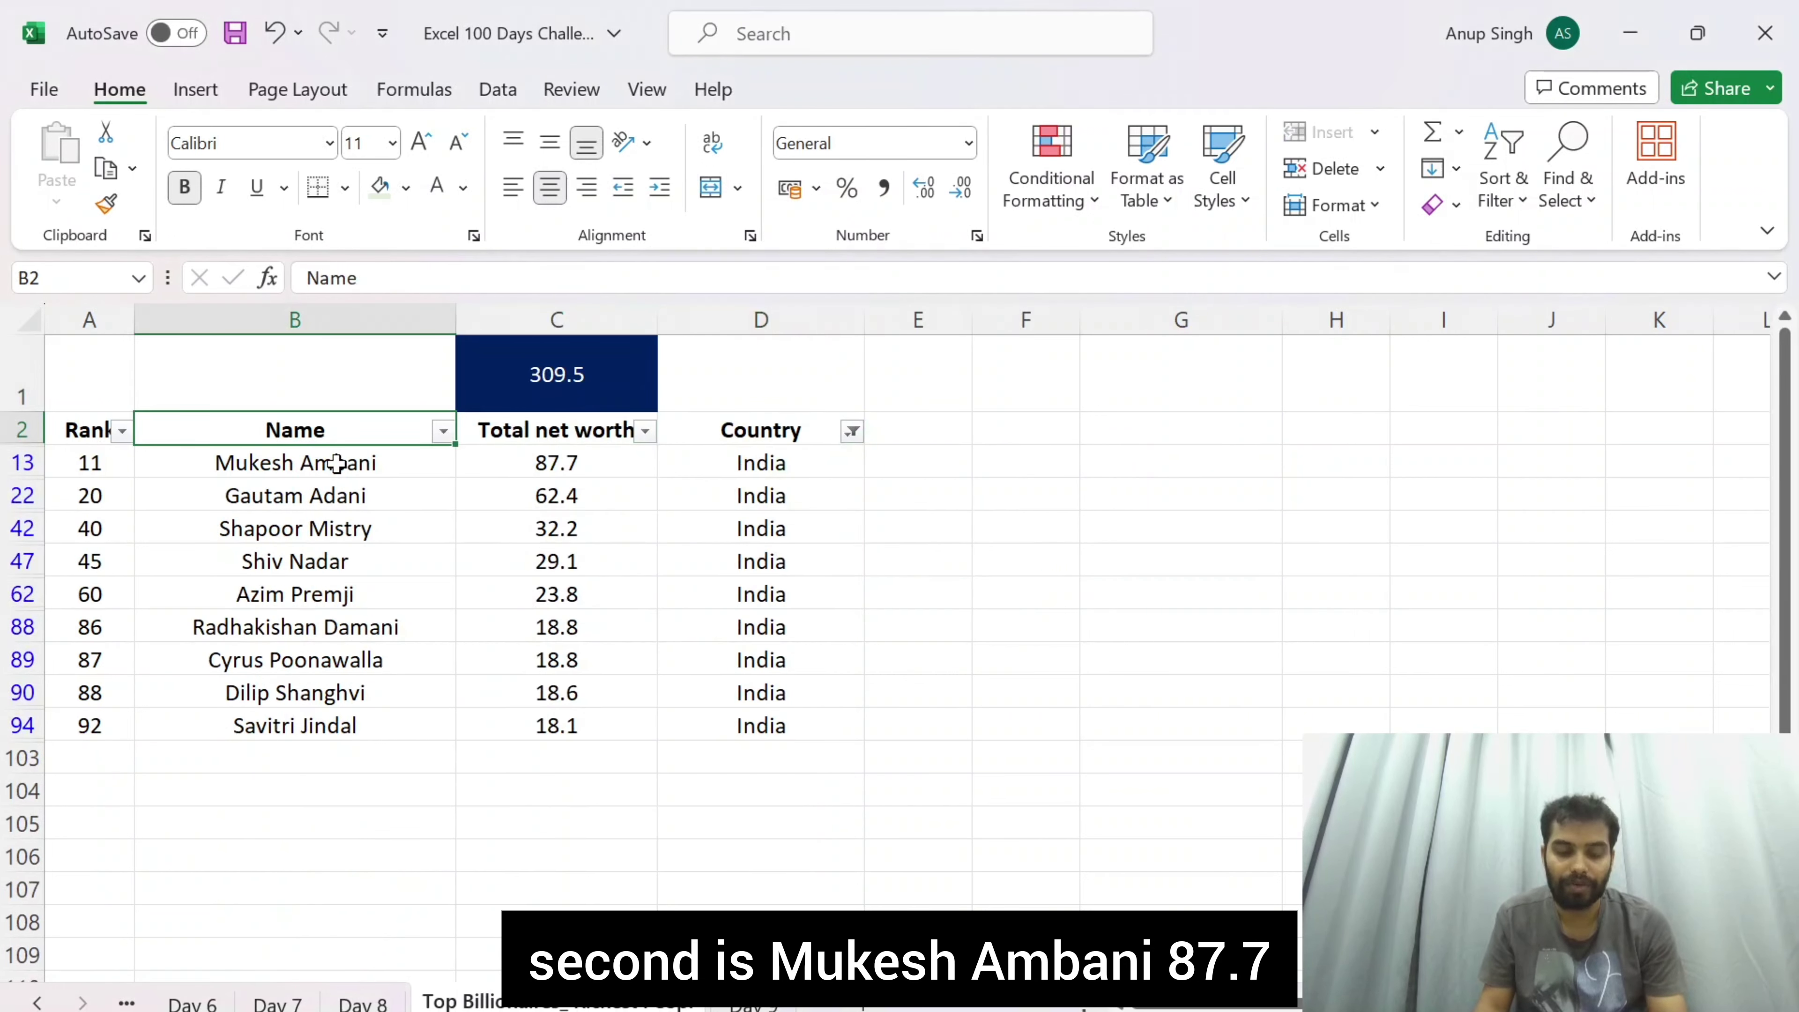
{"action": "key", "text": "alt+Down"}
{"action": "type", "text": "amba"}
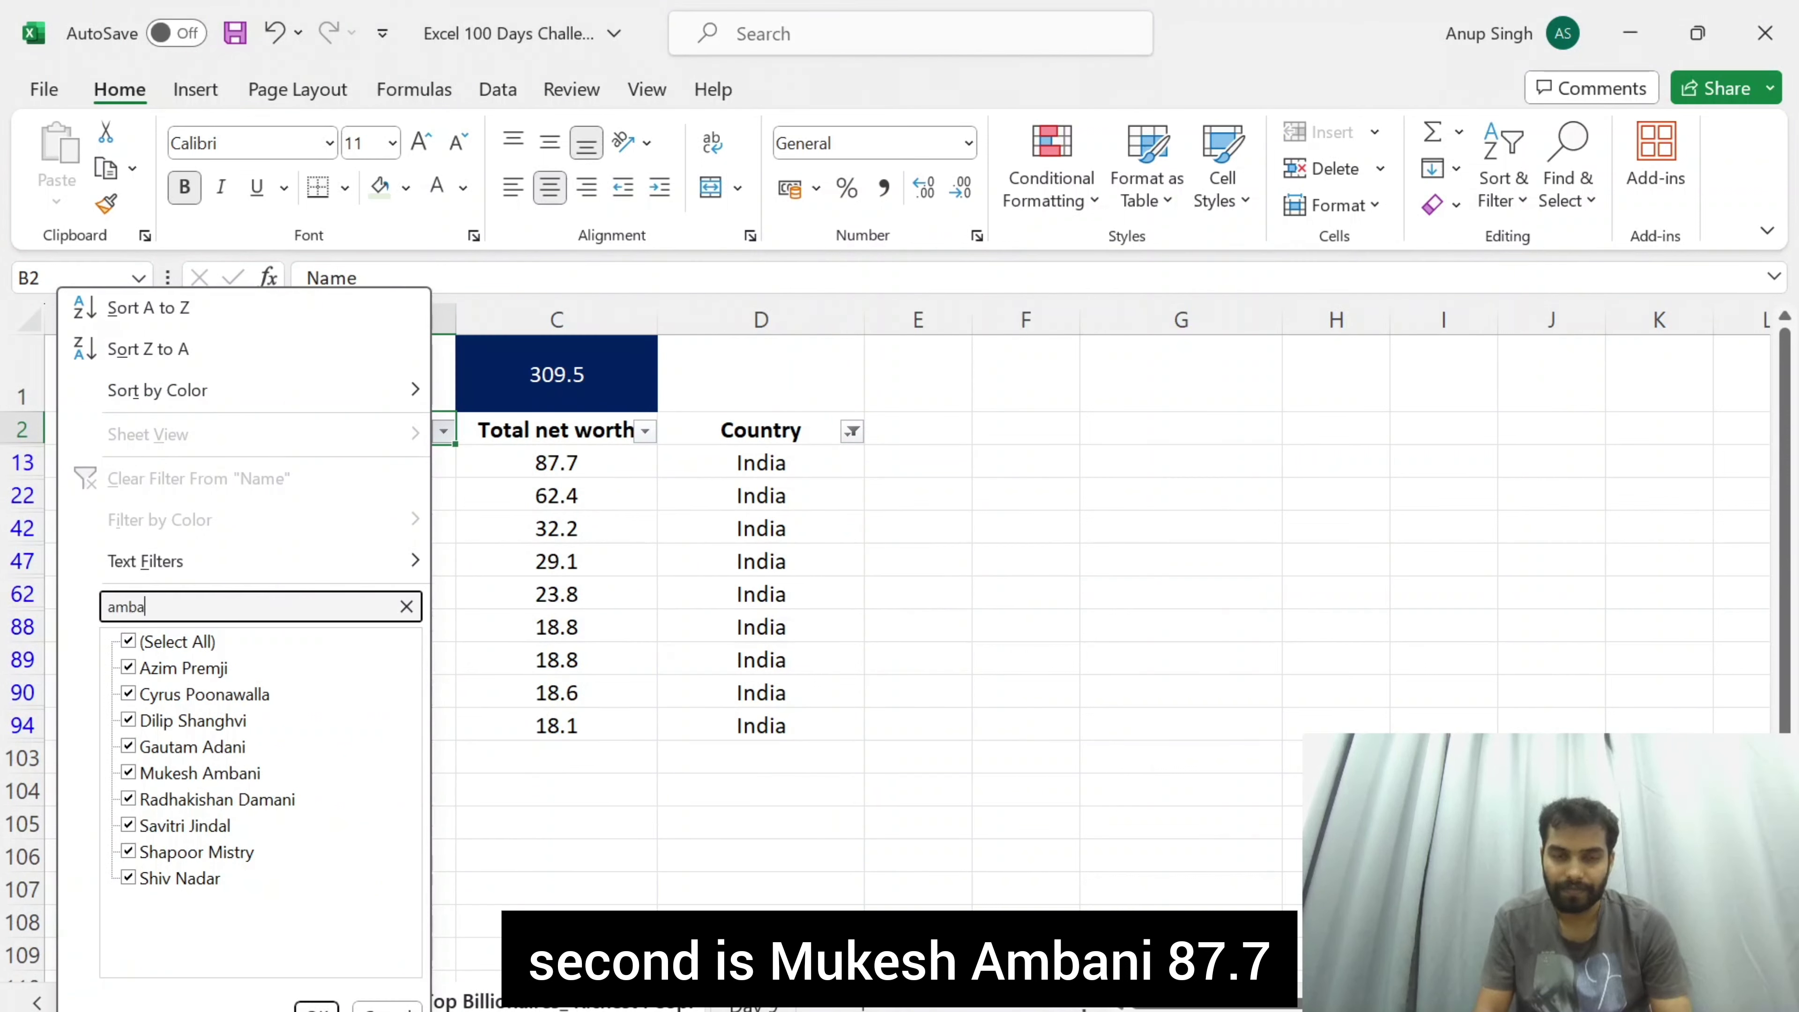
{"action": "type", "text": "n"}
{"action": "key", "text": "Down"}
{"action": "key", "text": "Down"}
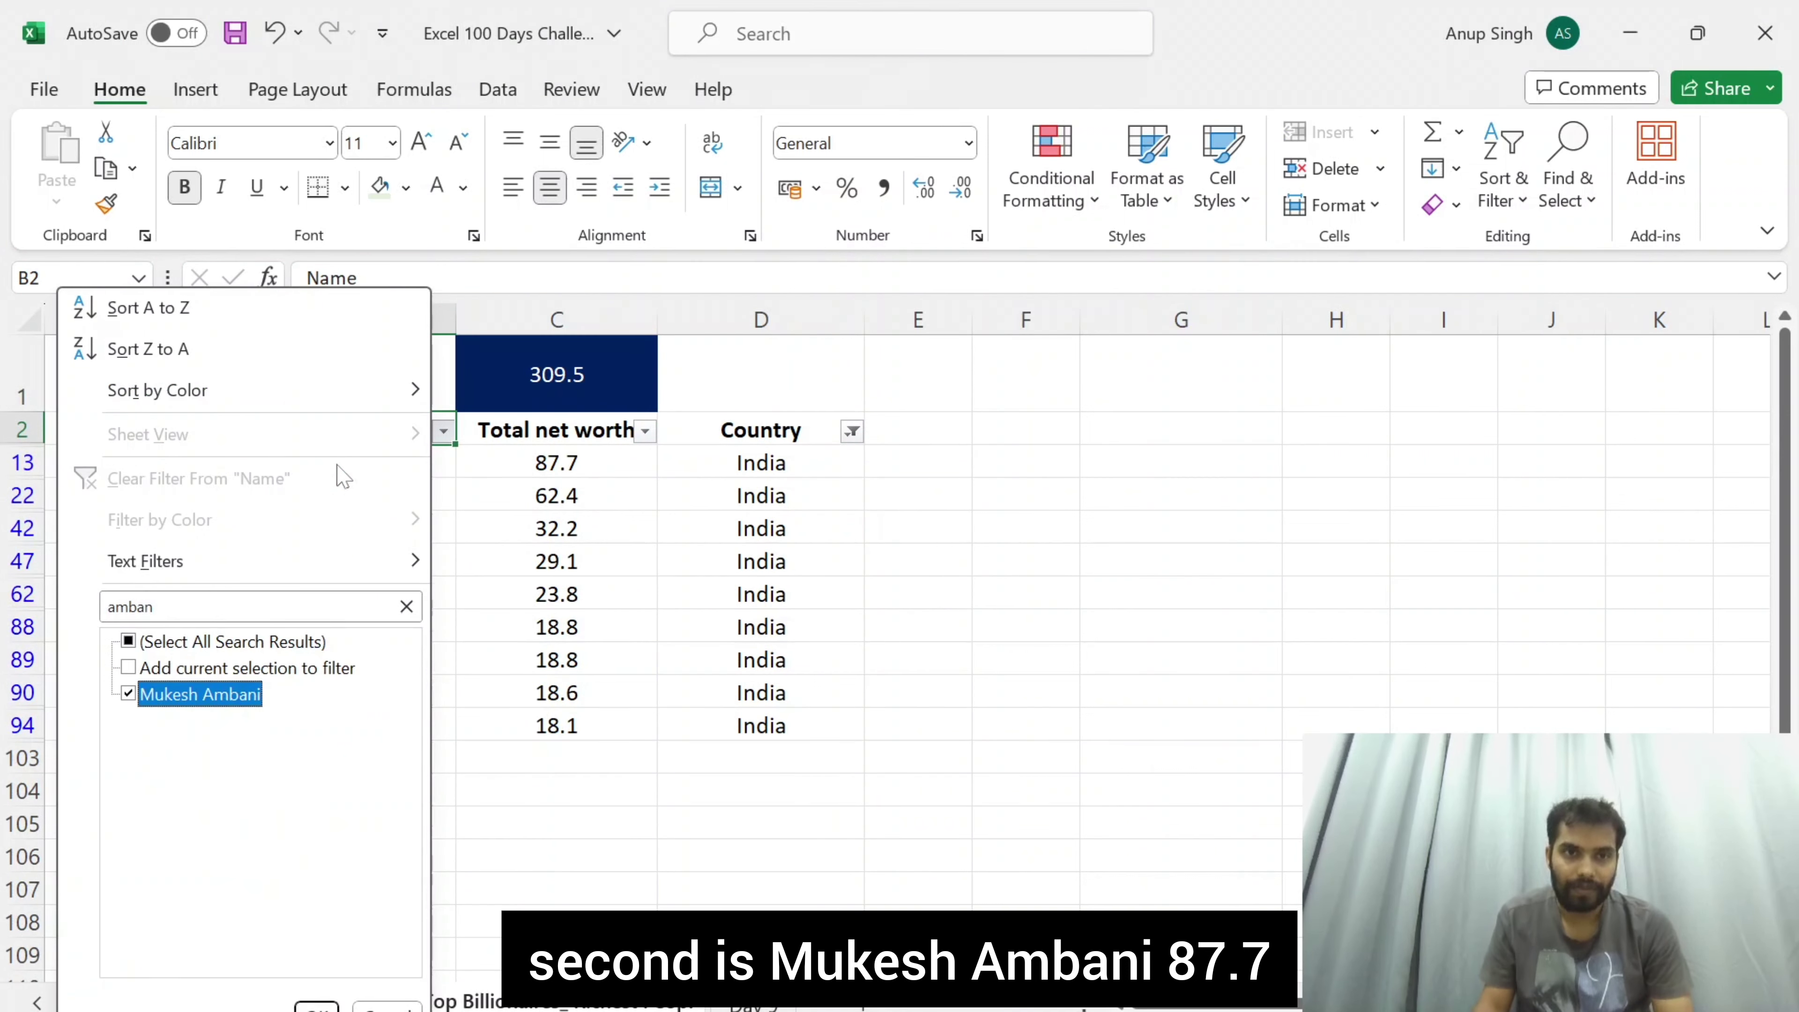
{"action": "key", "text": "Return"}
{"action": "key", "text": "Right"}
{"action": "key", "text": "Up"}
{"action": "key", "text": "Right"}
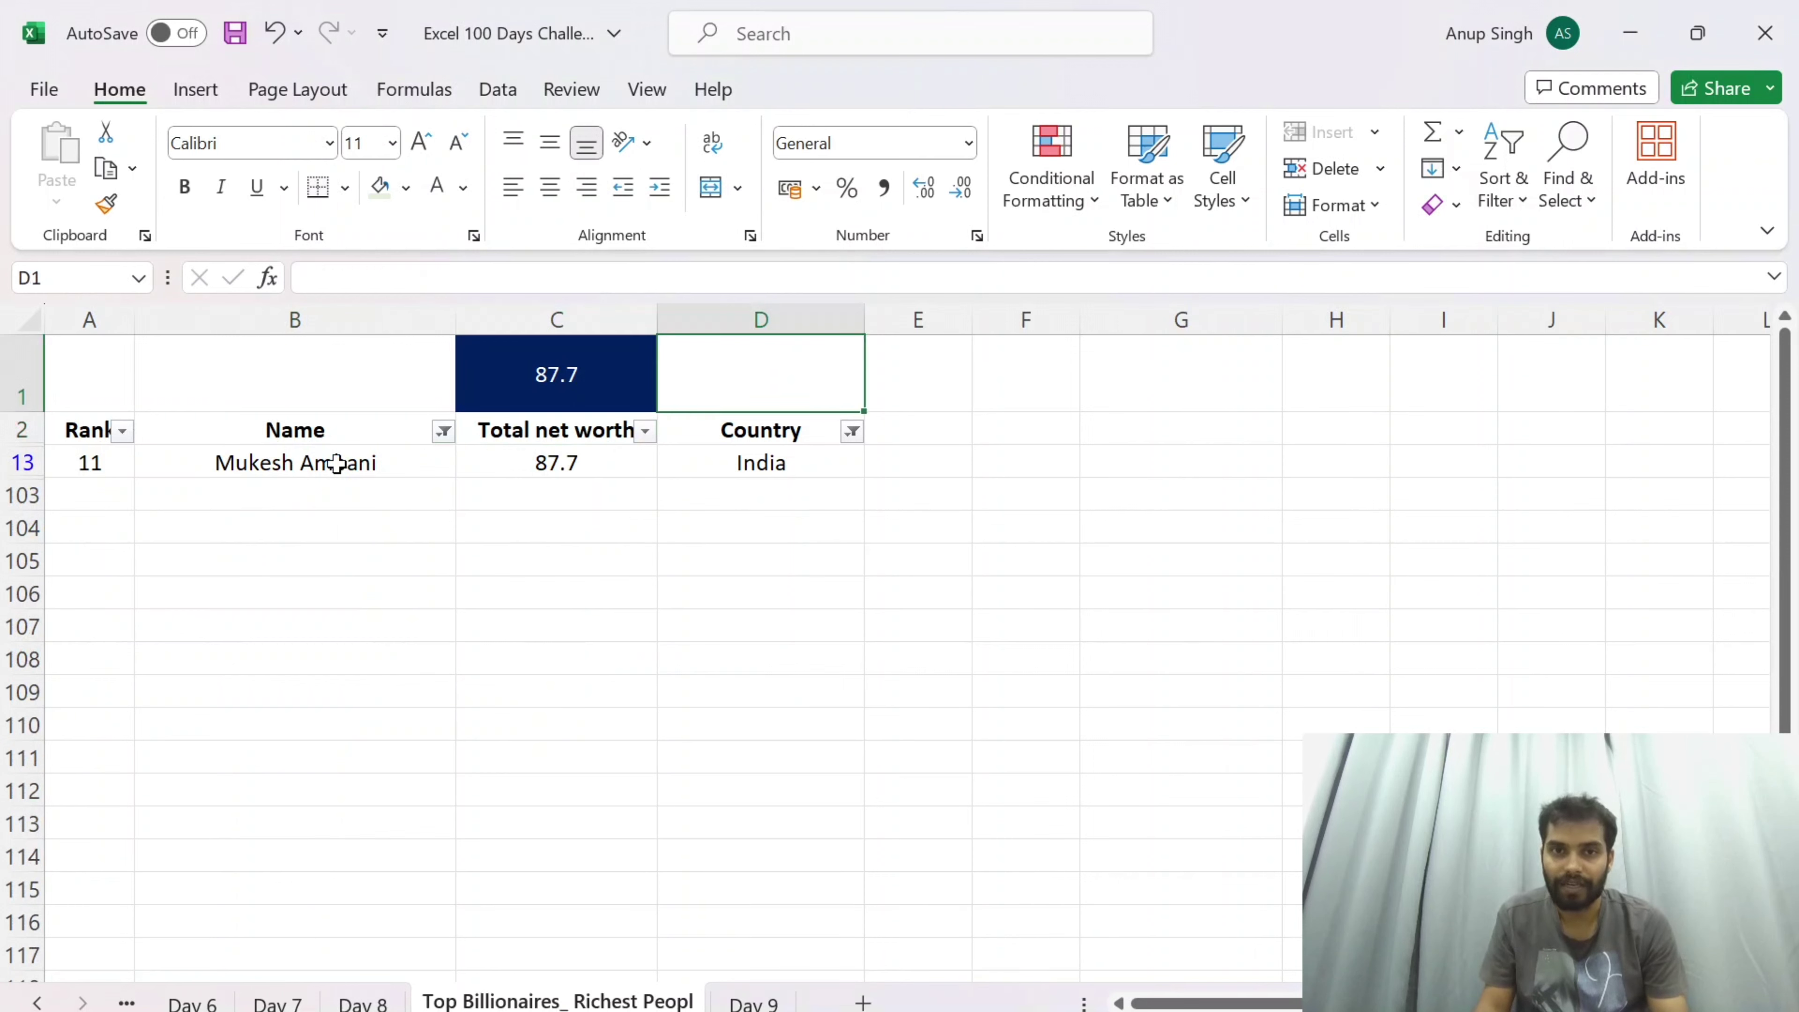
Step: Clear the Country and Name filters and return to the SUMIFS result in F6
{"action": "key", "text": "Down"}
{"action": "key", "text": "alt+a"}
{"action": "key", "text": "c"}
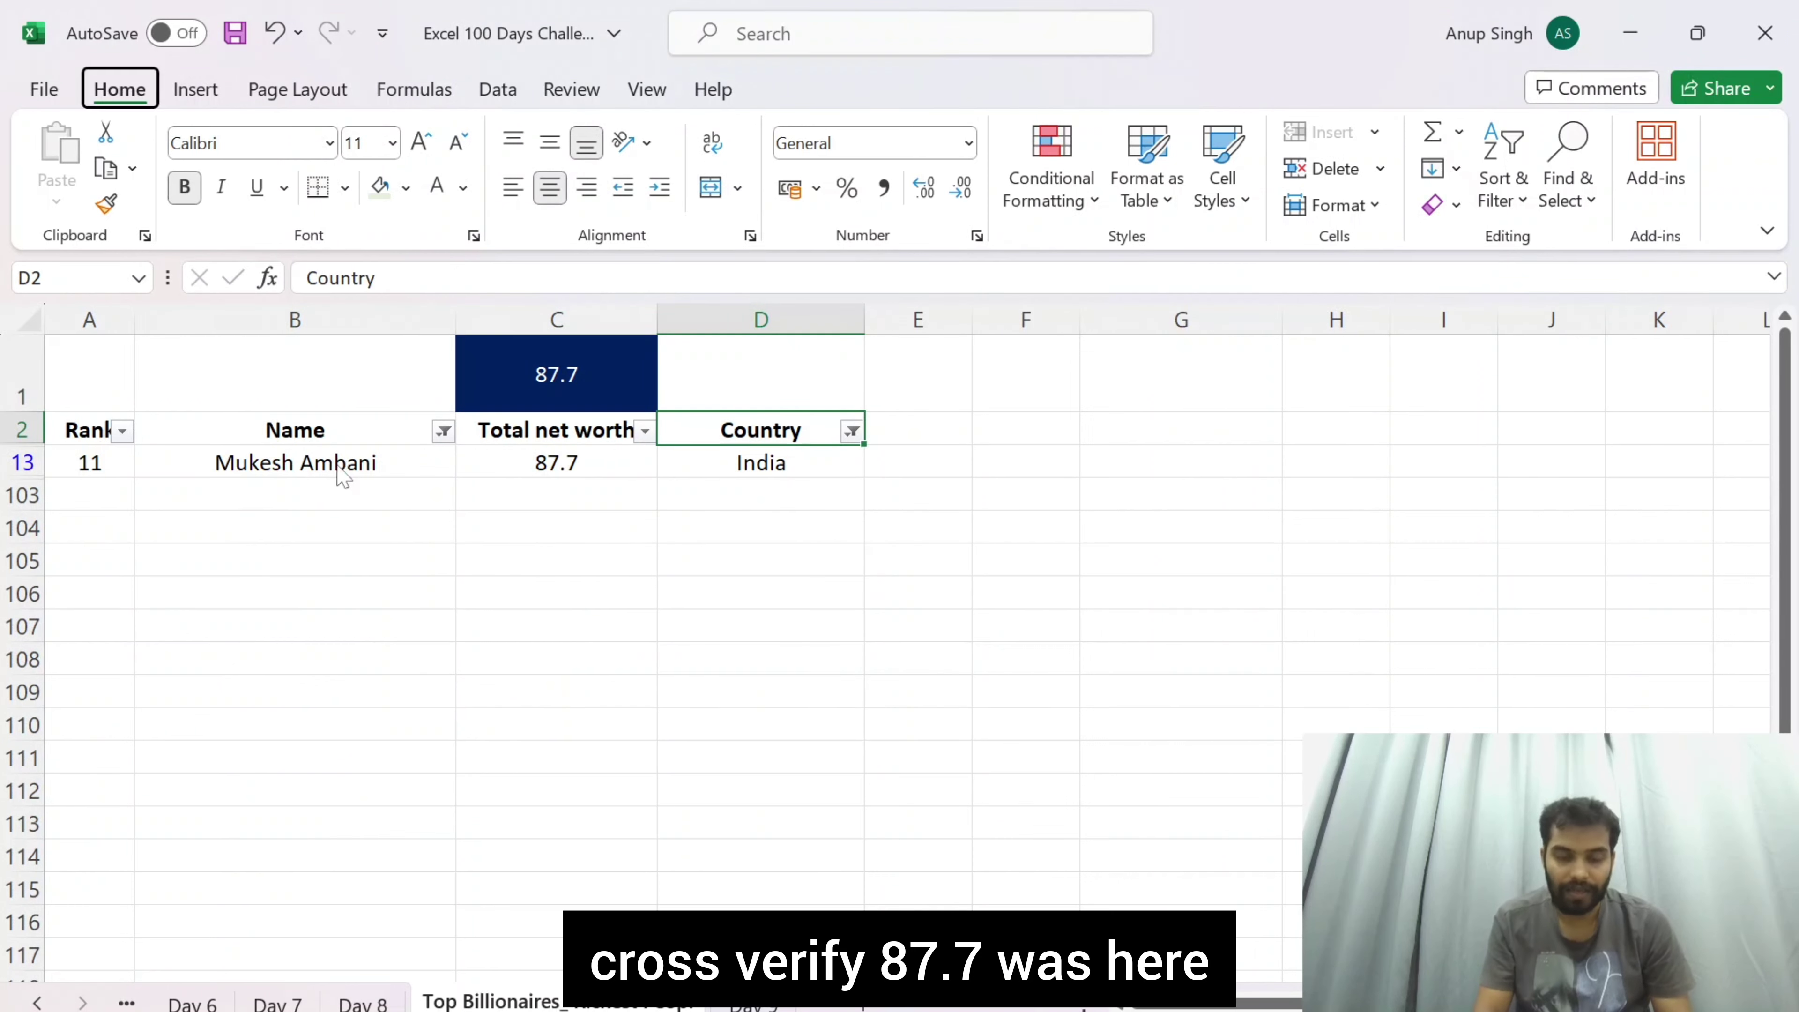
{"action": "key", "text": "Right"}
{"action": "key", "text": "Right"}
{"action": "key", "text": "Down"}
{"action": "key", "text": "Down"}
{"action": "key", "text": "Down"}
{"action": "key", "text": "Down"}
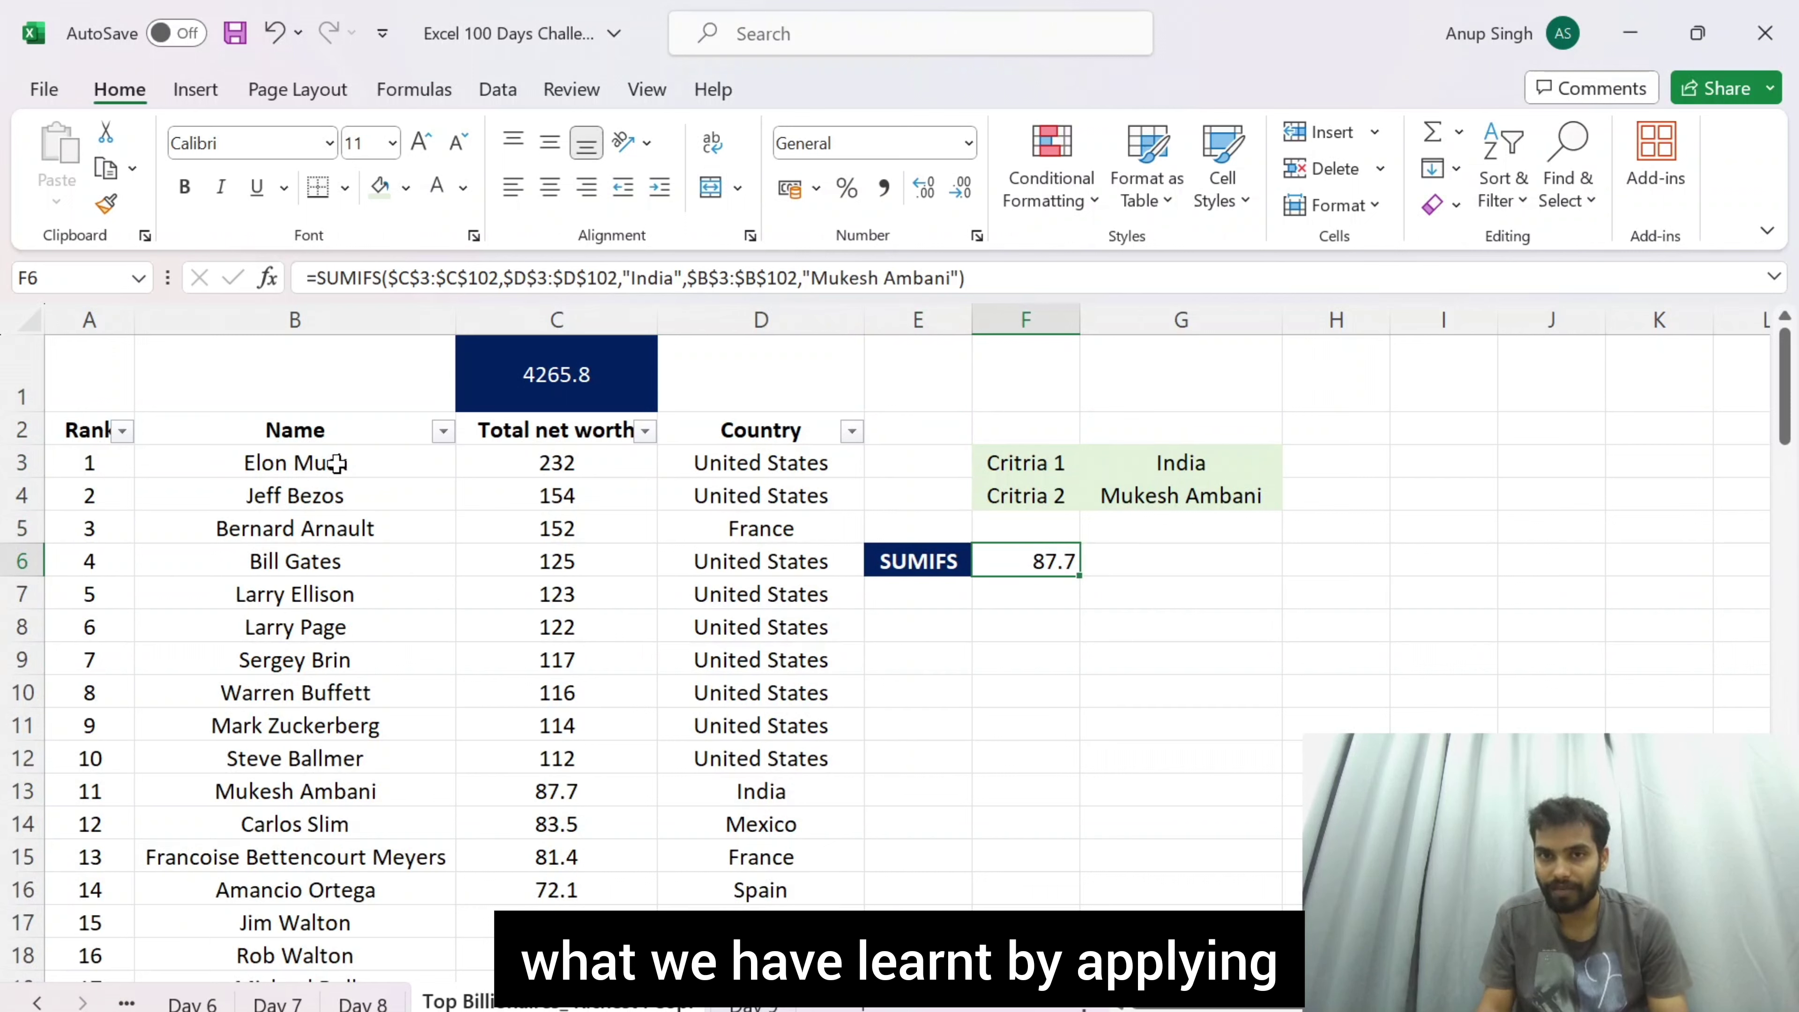
{"action": "key", "text": "Up"}
{"action": "key", "text": "Up"}
{"action": "key", "text": "Up"}
{"action": "key", "text": "Down"}
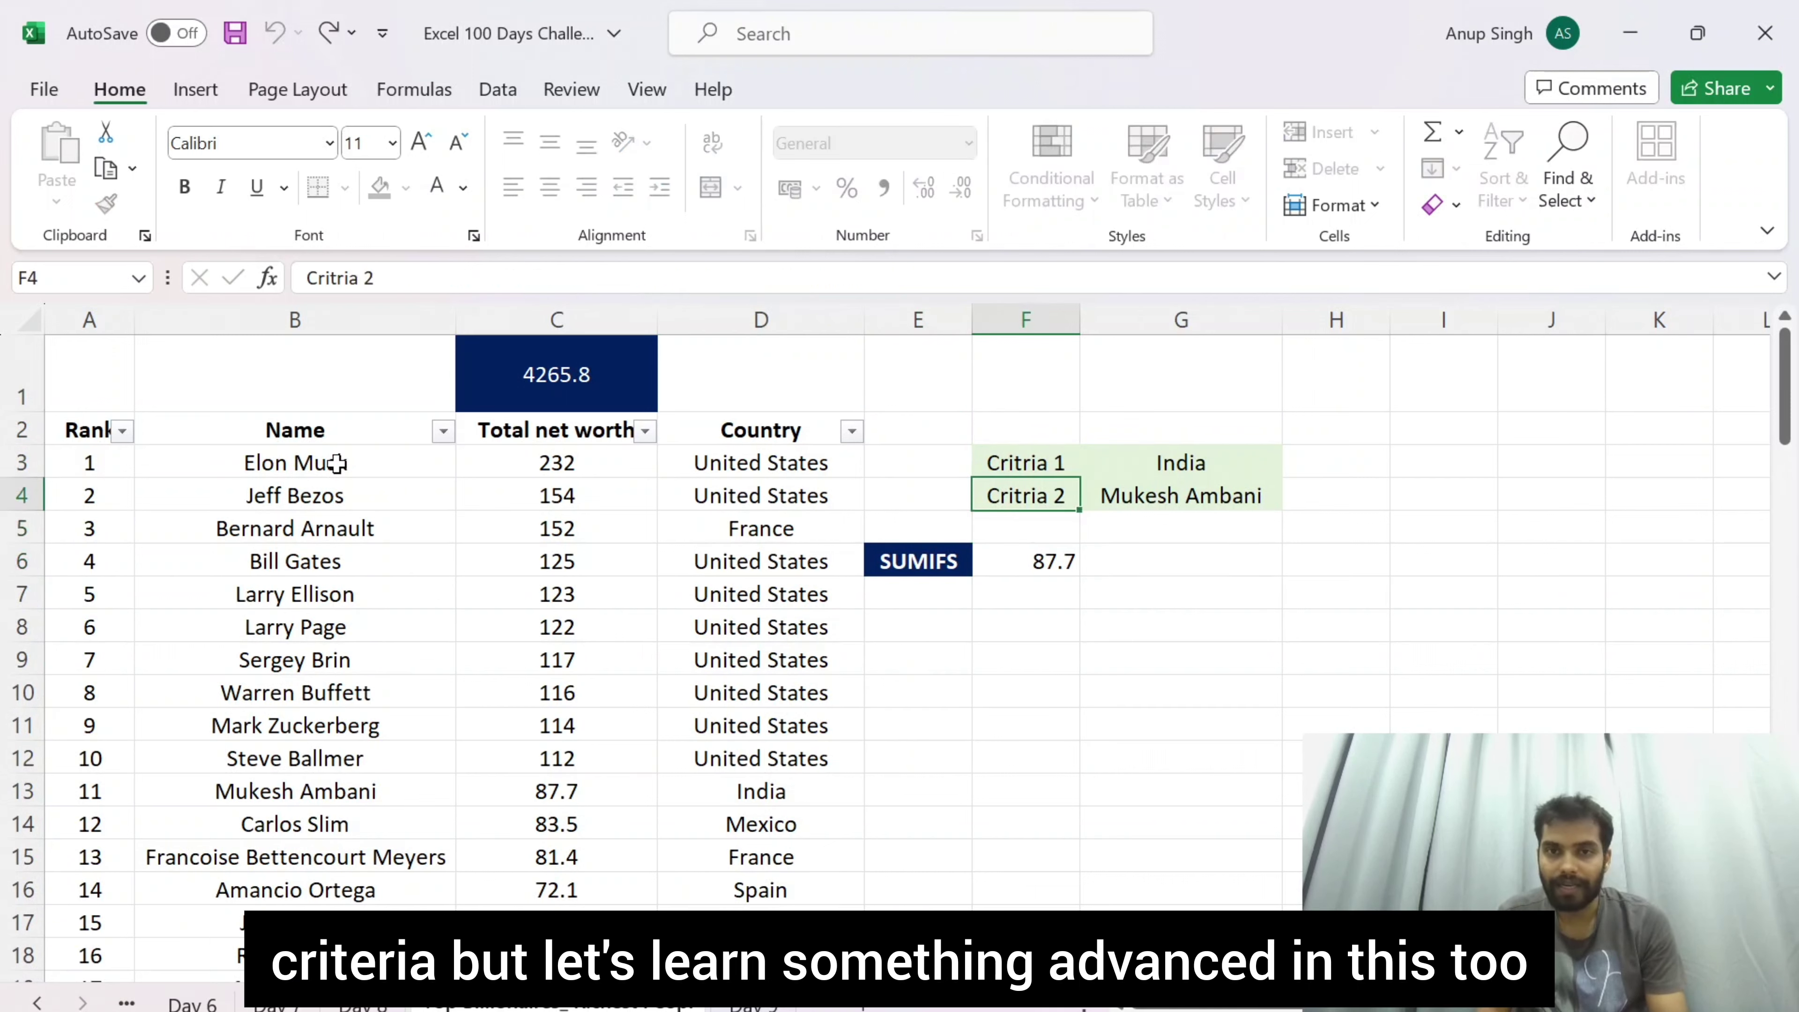
{"action": "key", "text": "Down"}
{"action": "key", "text": "Down"}
{"action": "key", "text": "Down"}
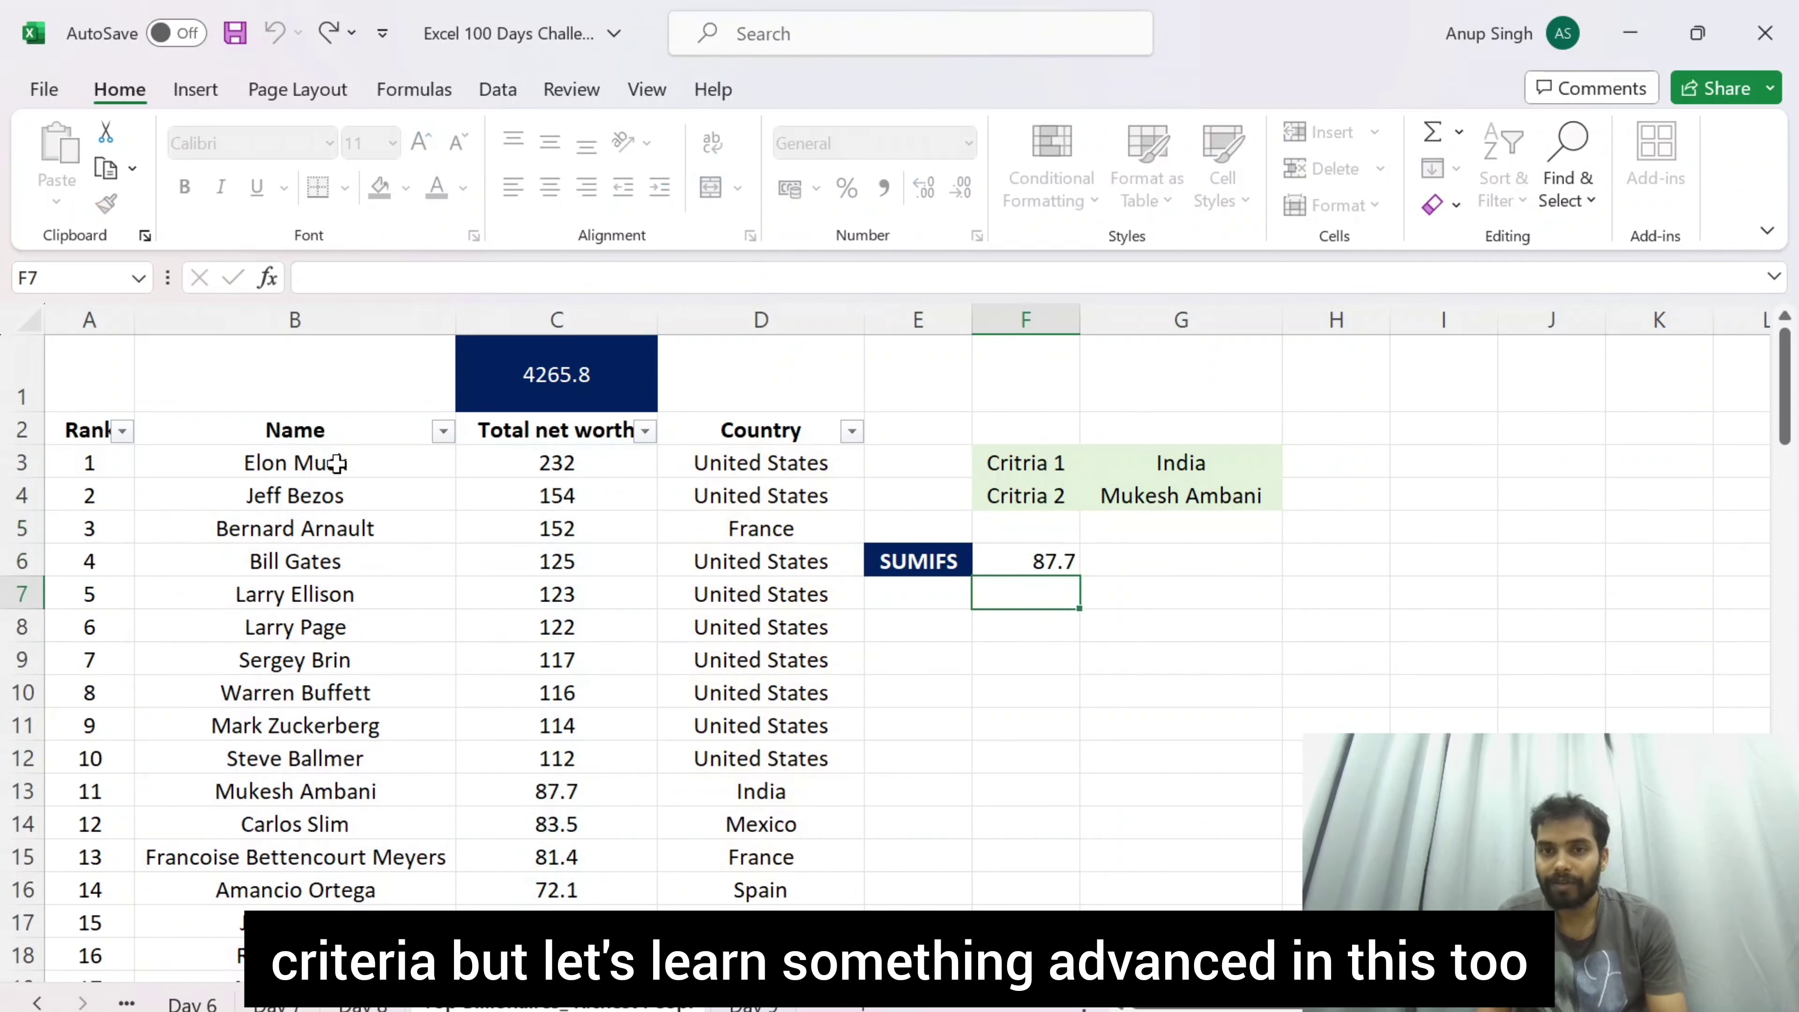
{"action": "key", "text": "Up"}
{"action": "key", "text": "Up"}
{"action": "key", "text": "Up"}
{"action": "key", "text": "Down"}
{"action": "key", "text": "Down"}
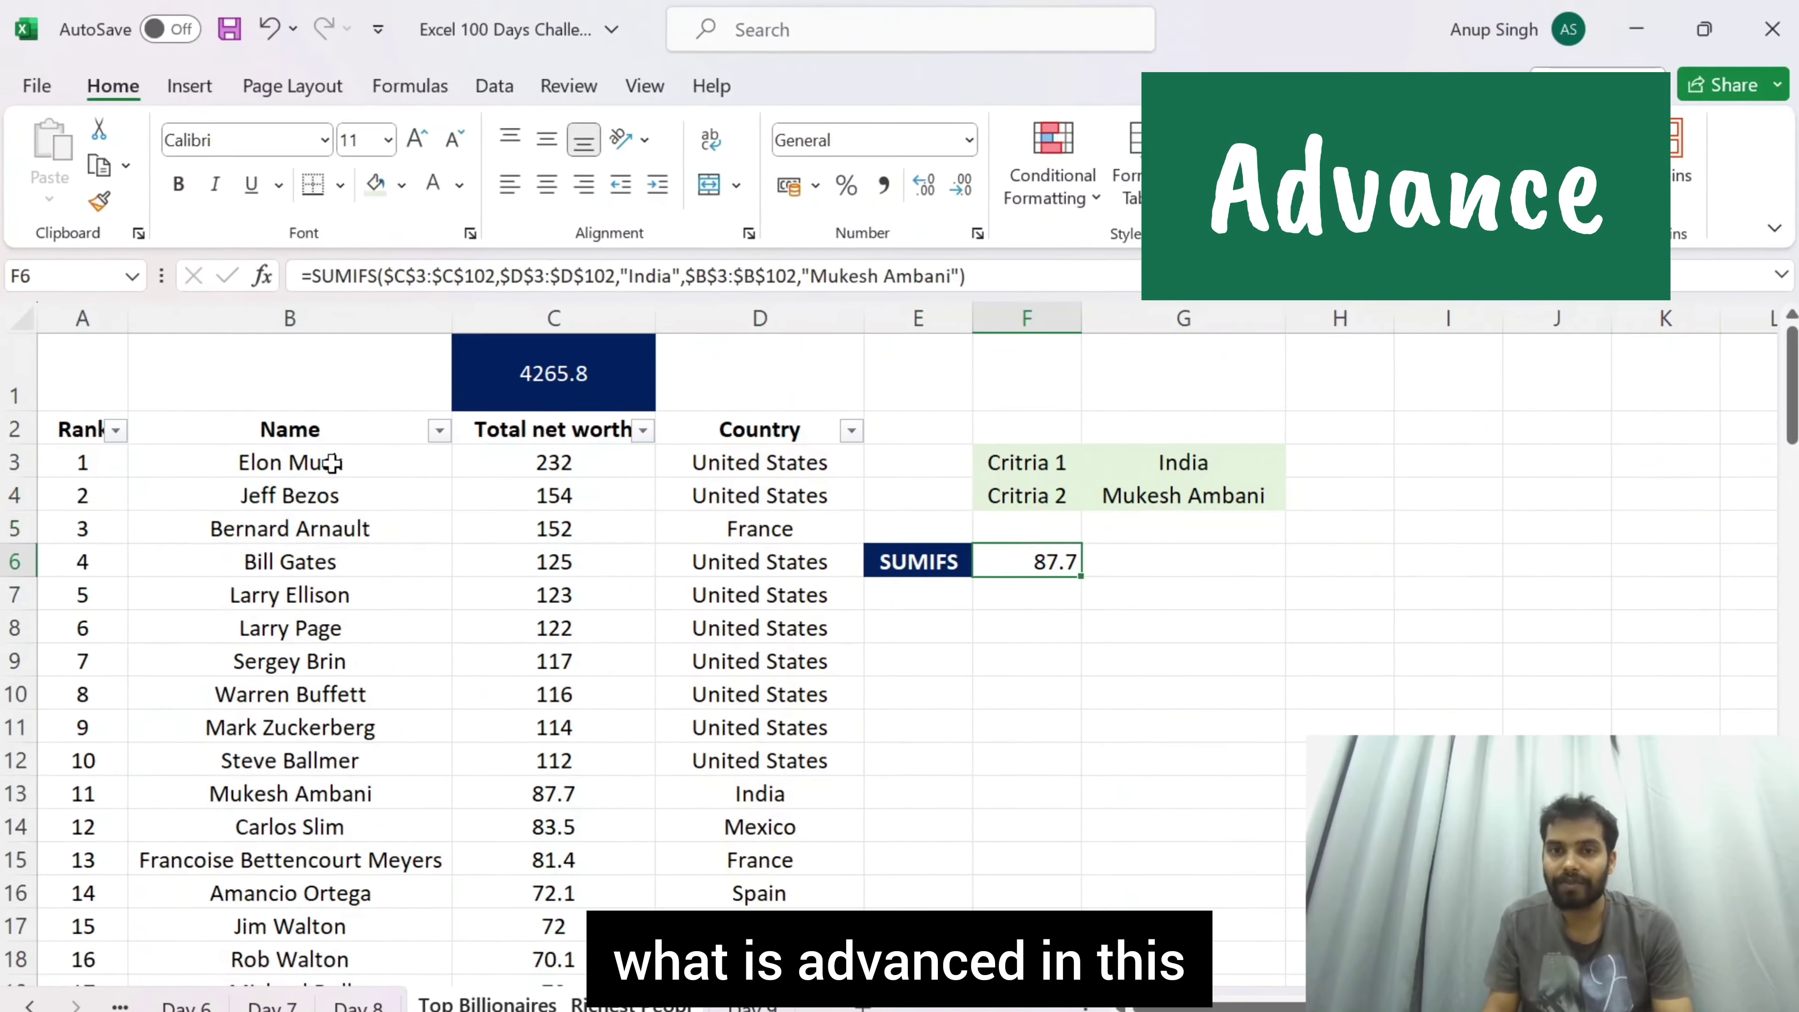
{"action": "key", "text": "Down"}
{"action": "key", "text": "Left"}
{"action": "key", "text": "Up"}
{"action": "key", "text": "Up"}
{"action": "key", "text": "Up"}
{"action": "key", "text": "Right"}
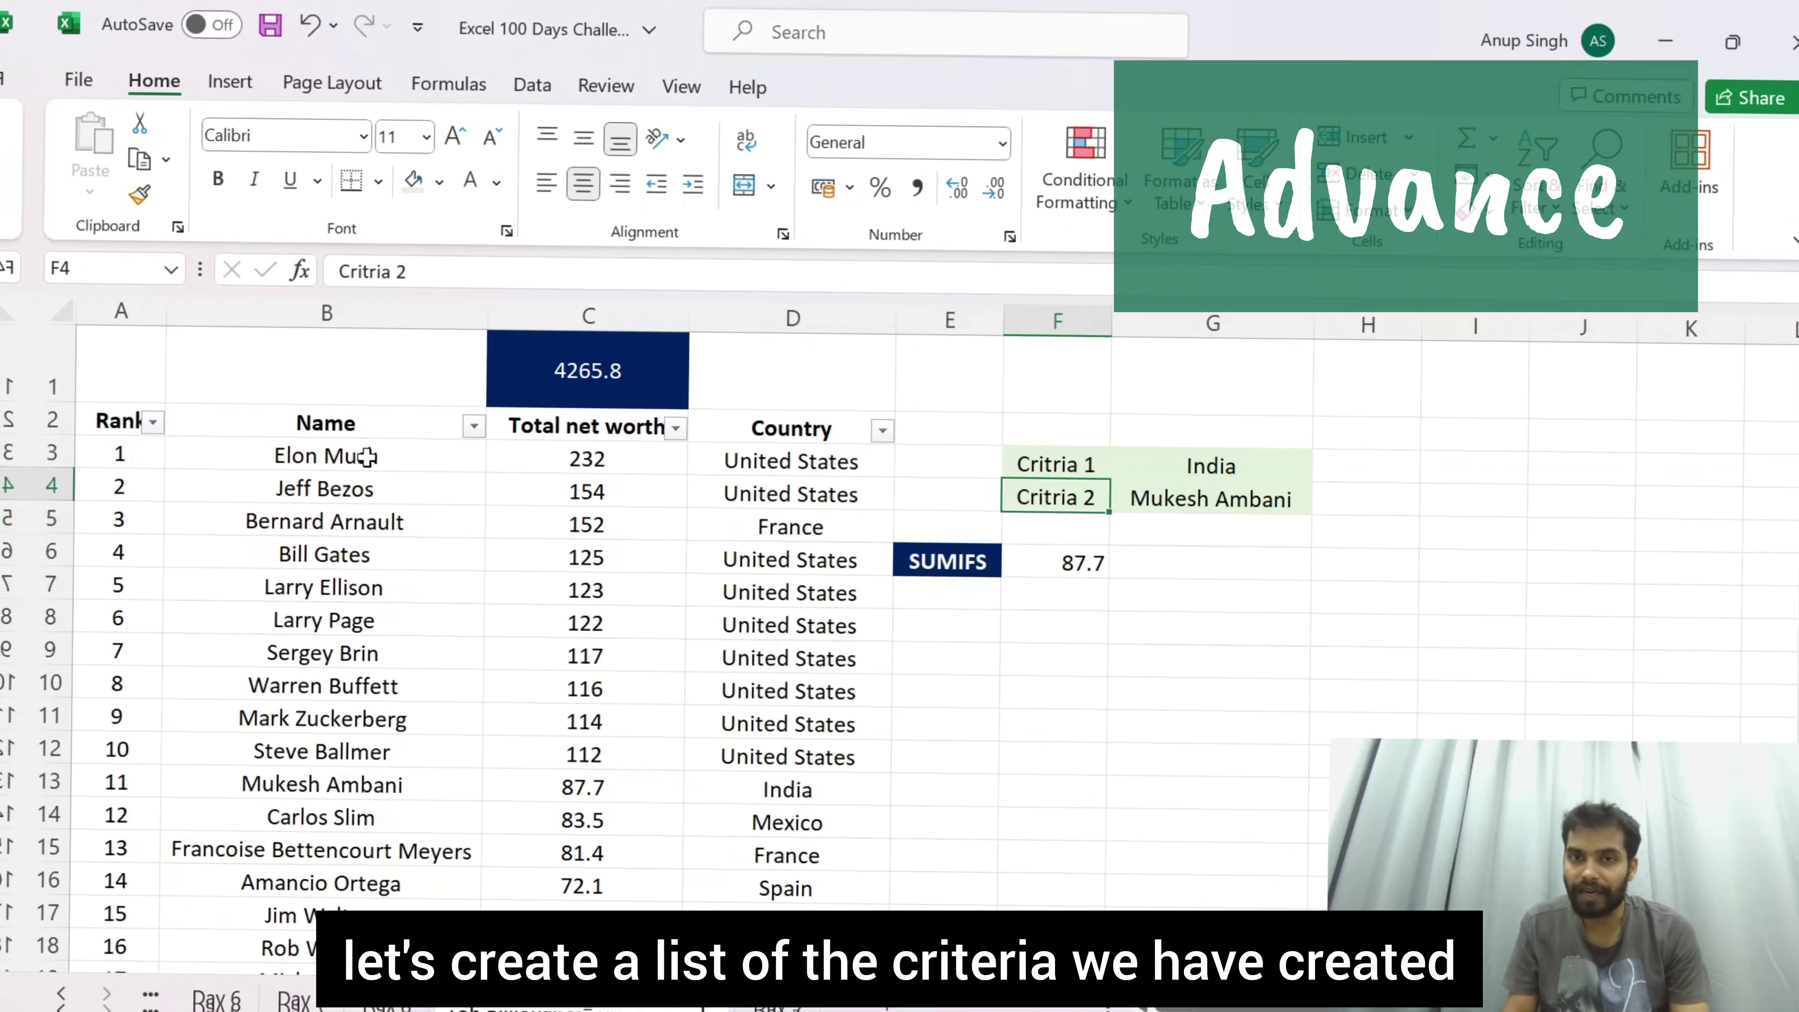
{"action": "key", "text": "Up"}
{"action": "key", "text": "Down"}
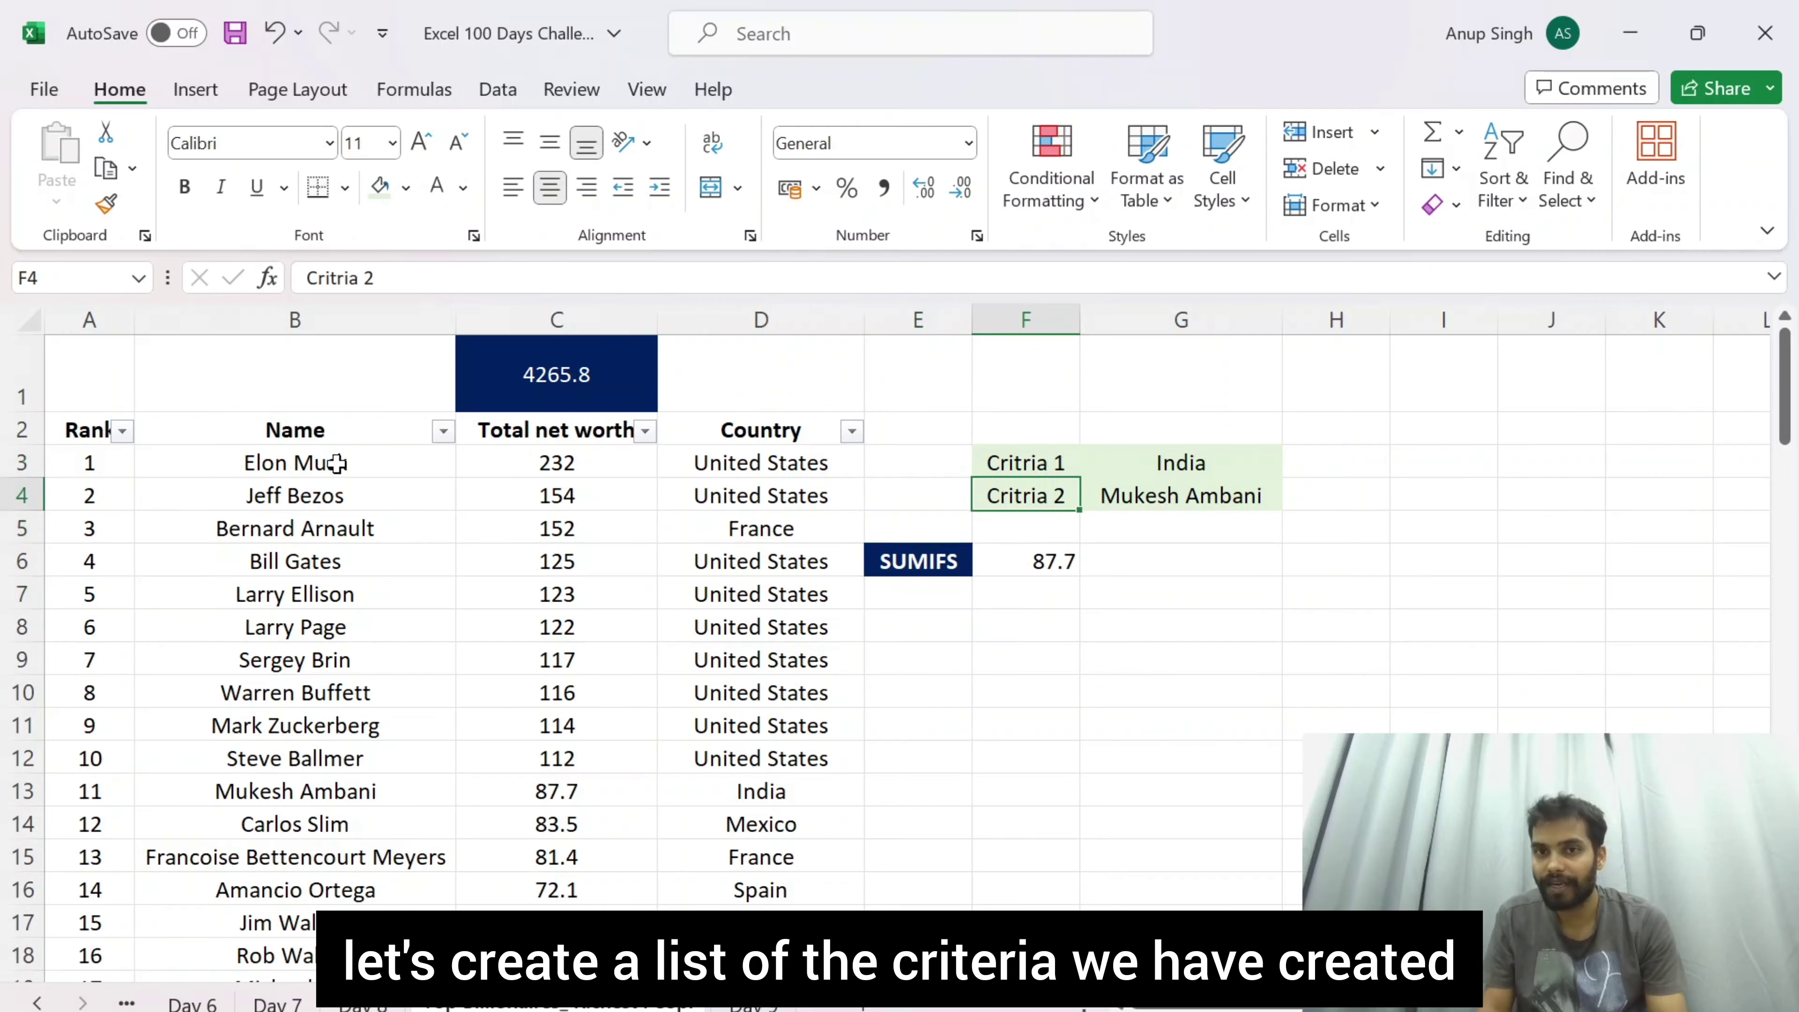
{"action": "key", "text": "Up"}
{"action": "key", "text": "Right"}
{"action": "key", "text": "Down"}
{"action": "key", "text": "Down"}
{"action": "key", "text": "Down"}
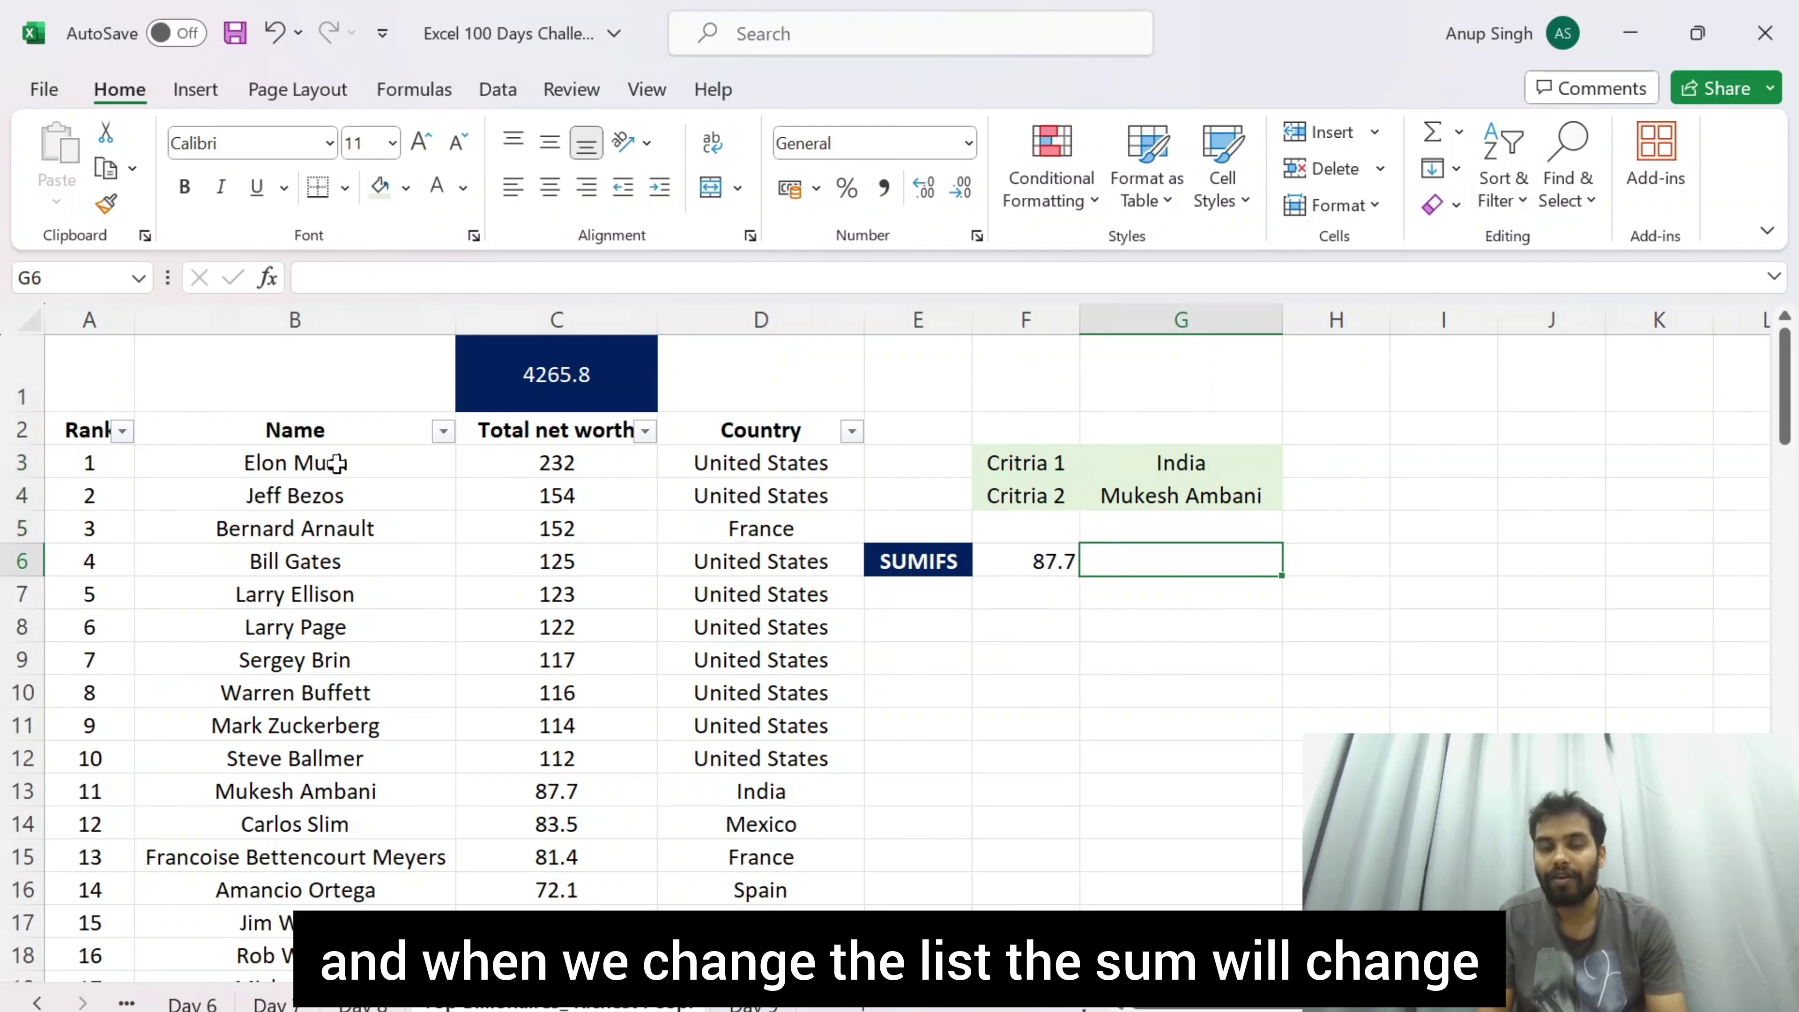
{"action": "key", "text": "Left"}
{"action": "key", "text": "Up"}
{"action": "key", "text": "Up"}
{"action": "key", "text": "Up"}
{"action": "key", "text": "Right"}
{"action": "key", "text": "Down"}
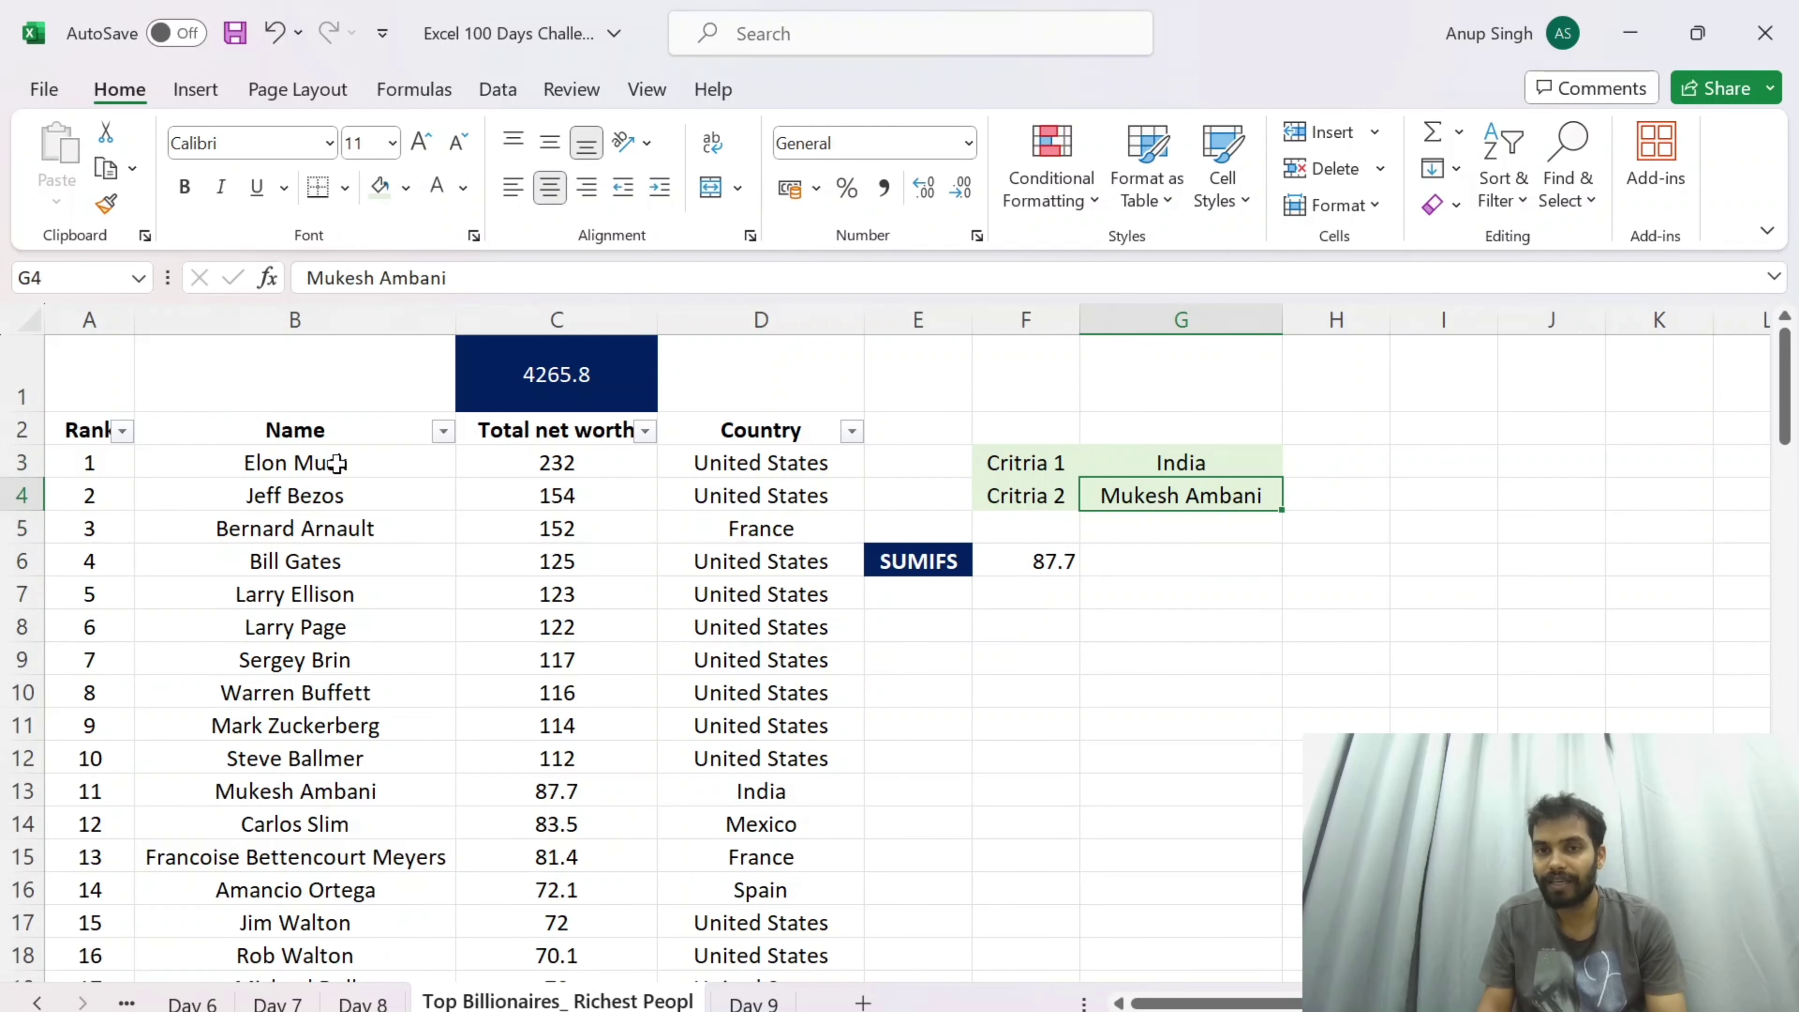
Step: Clear the two criteria values, India and Mukesh Ambani, from G3:G4
{"action": "key", "text": "Down"}
{"action": "key", "text": "Left"}
{"action": "key", "text": "Up"}
{"action": "key", "text": "Up"}
{"action": "key", "text": "Right"}
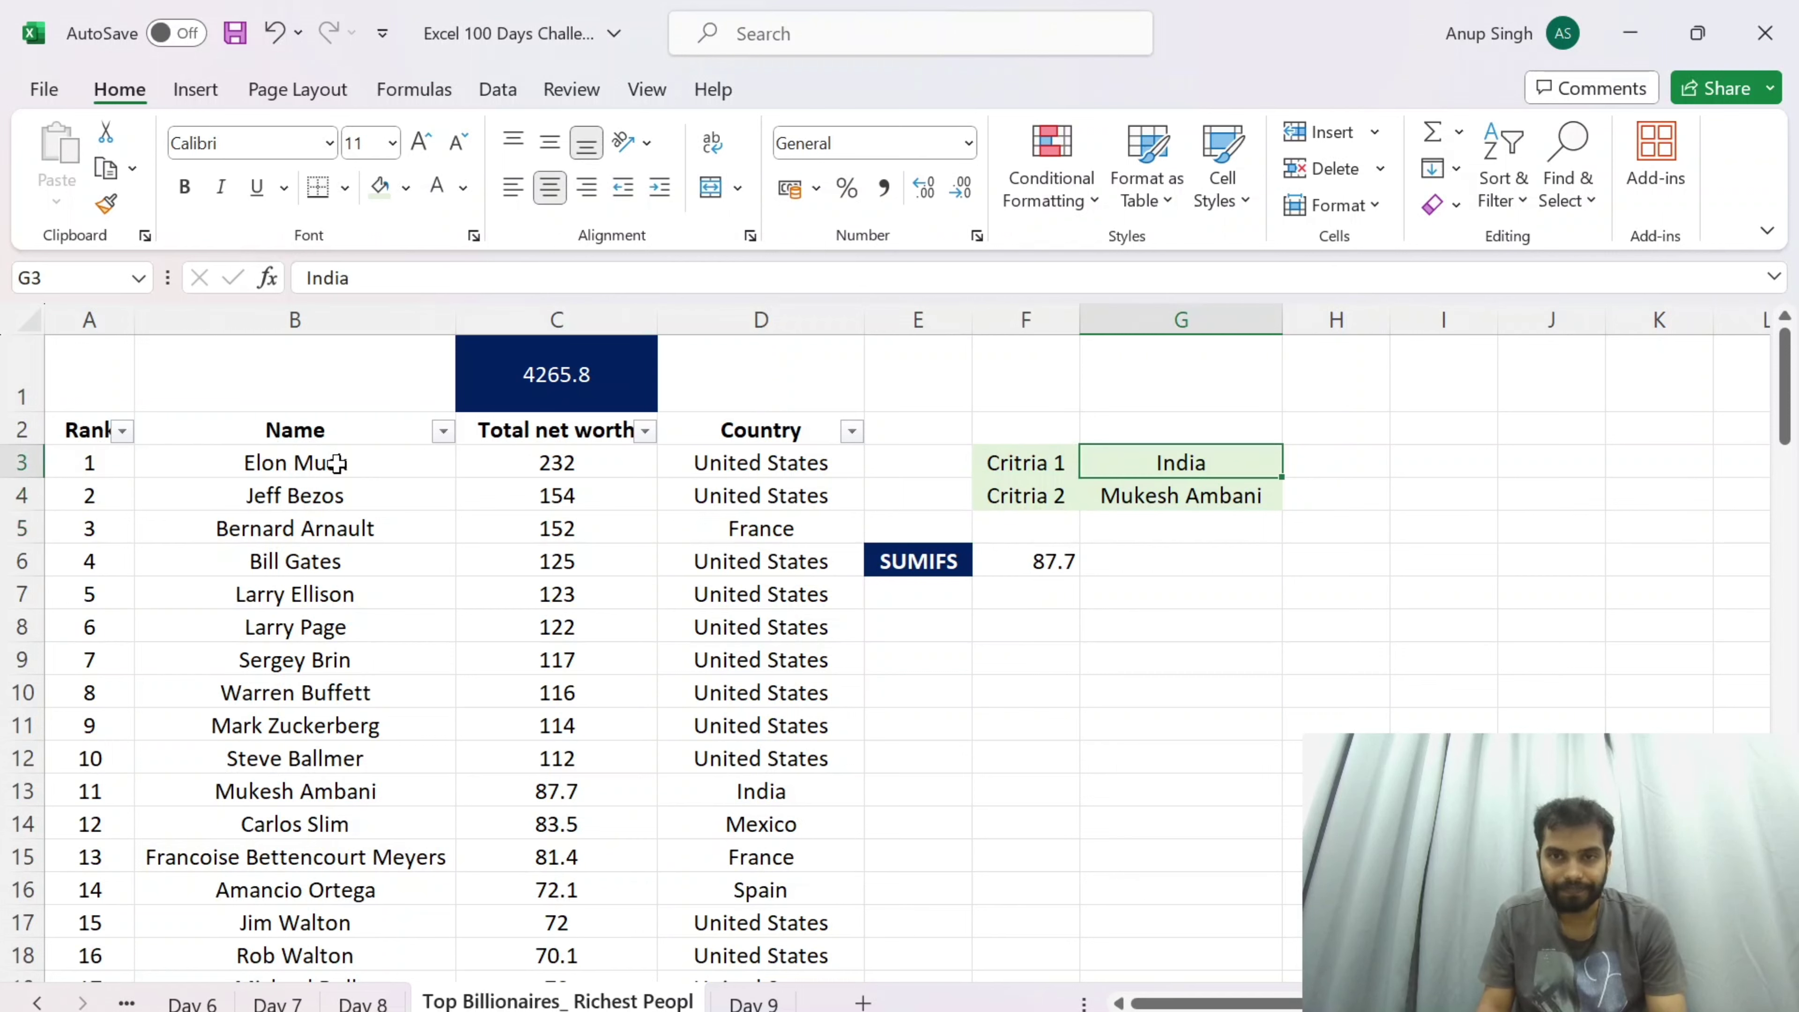
{"action": "key", "text": "shift+Down"}
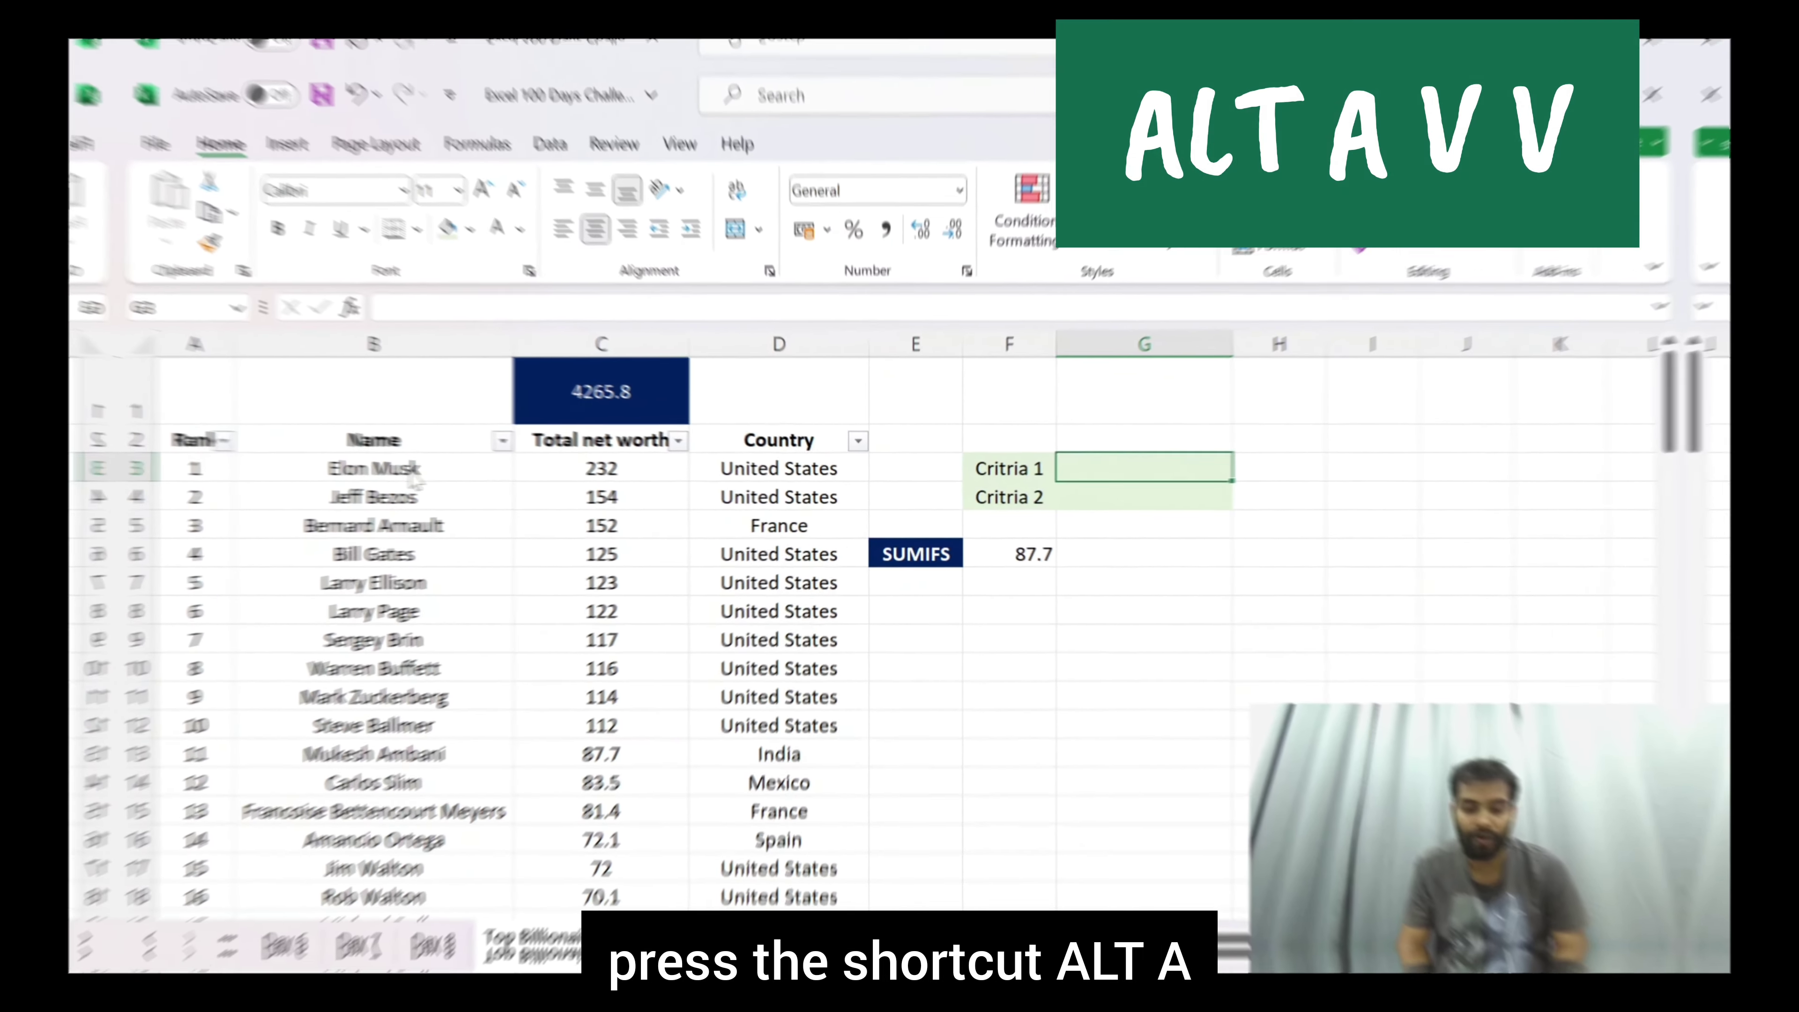
Step: Add data validation to G3 that allows a list sourced from the Country column, =$D$3:$D$102
{"action": "key", "text": "alt+a"}
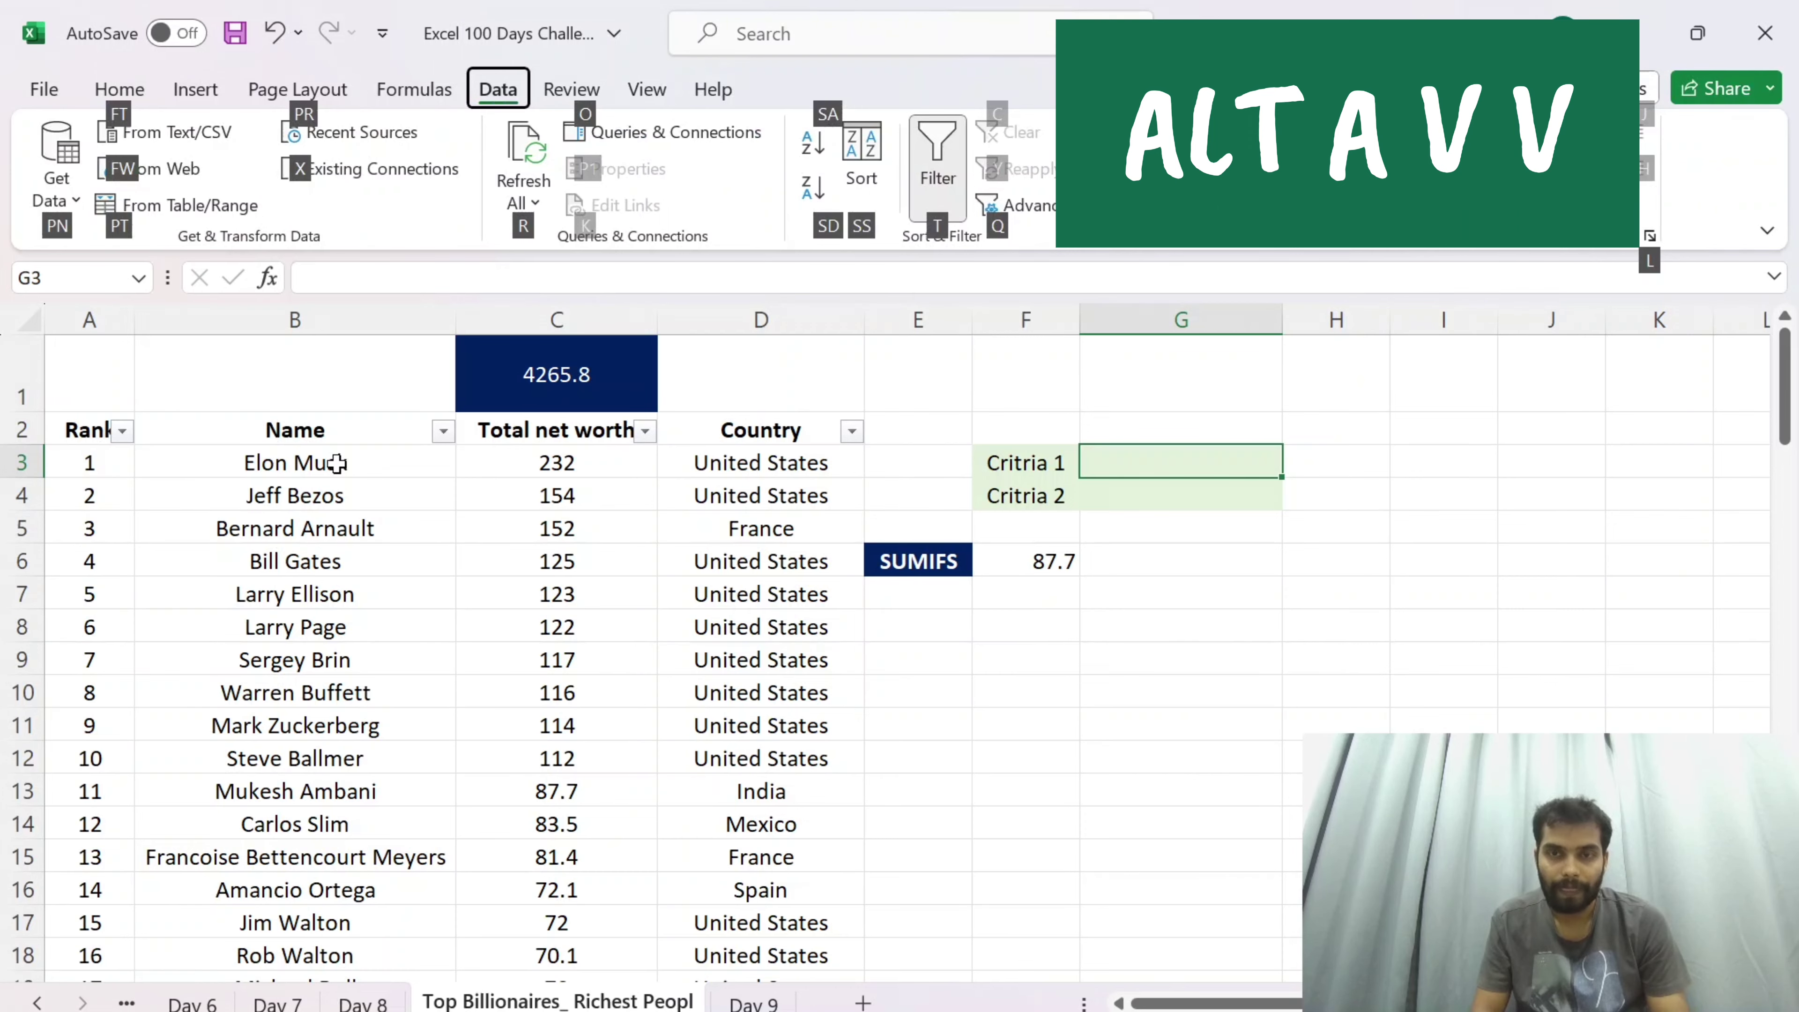
{"action": "key", "text": "v"}
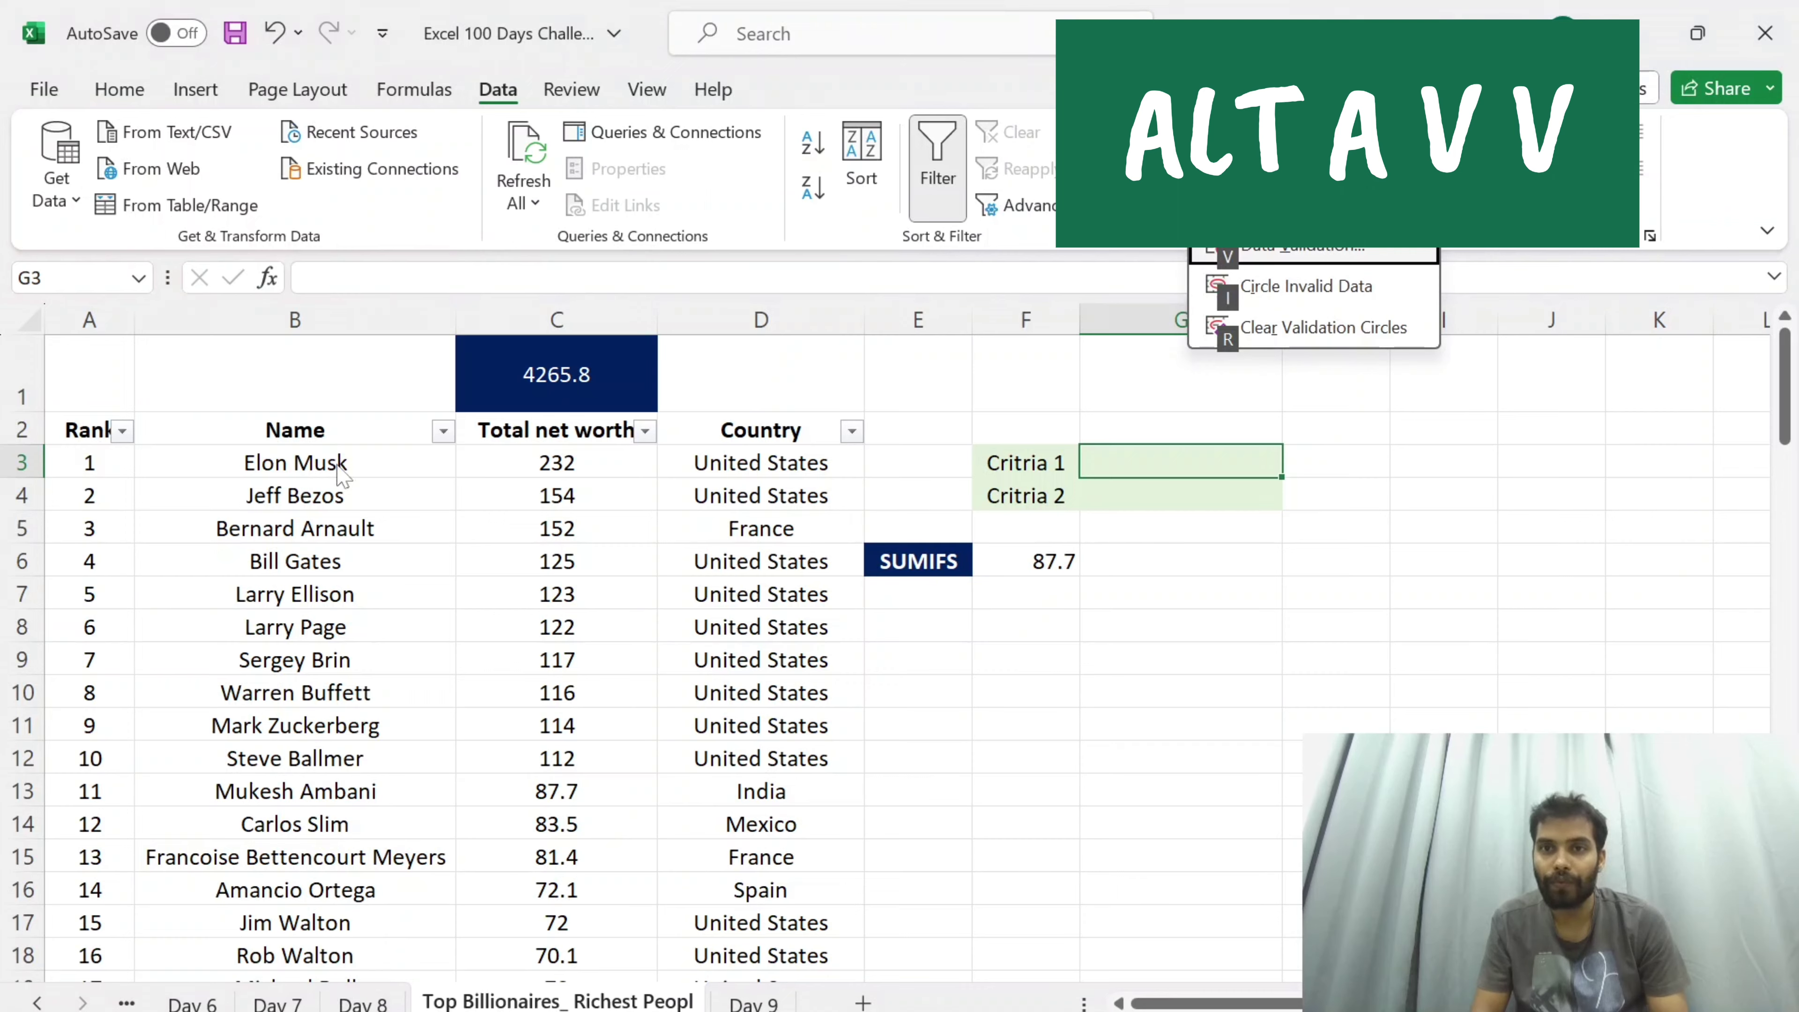
{"action": "key", "text": "v"}
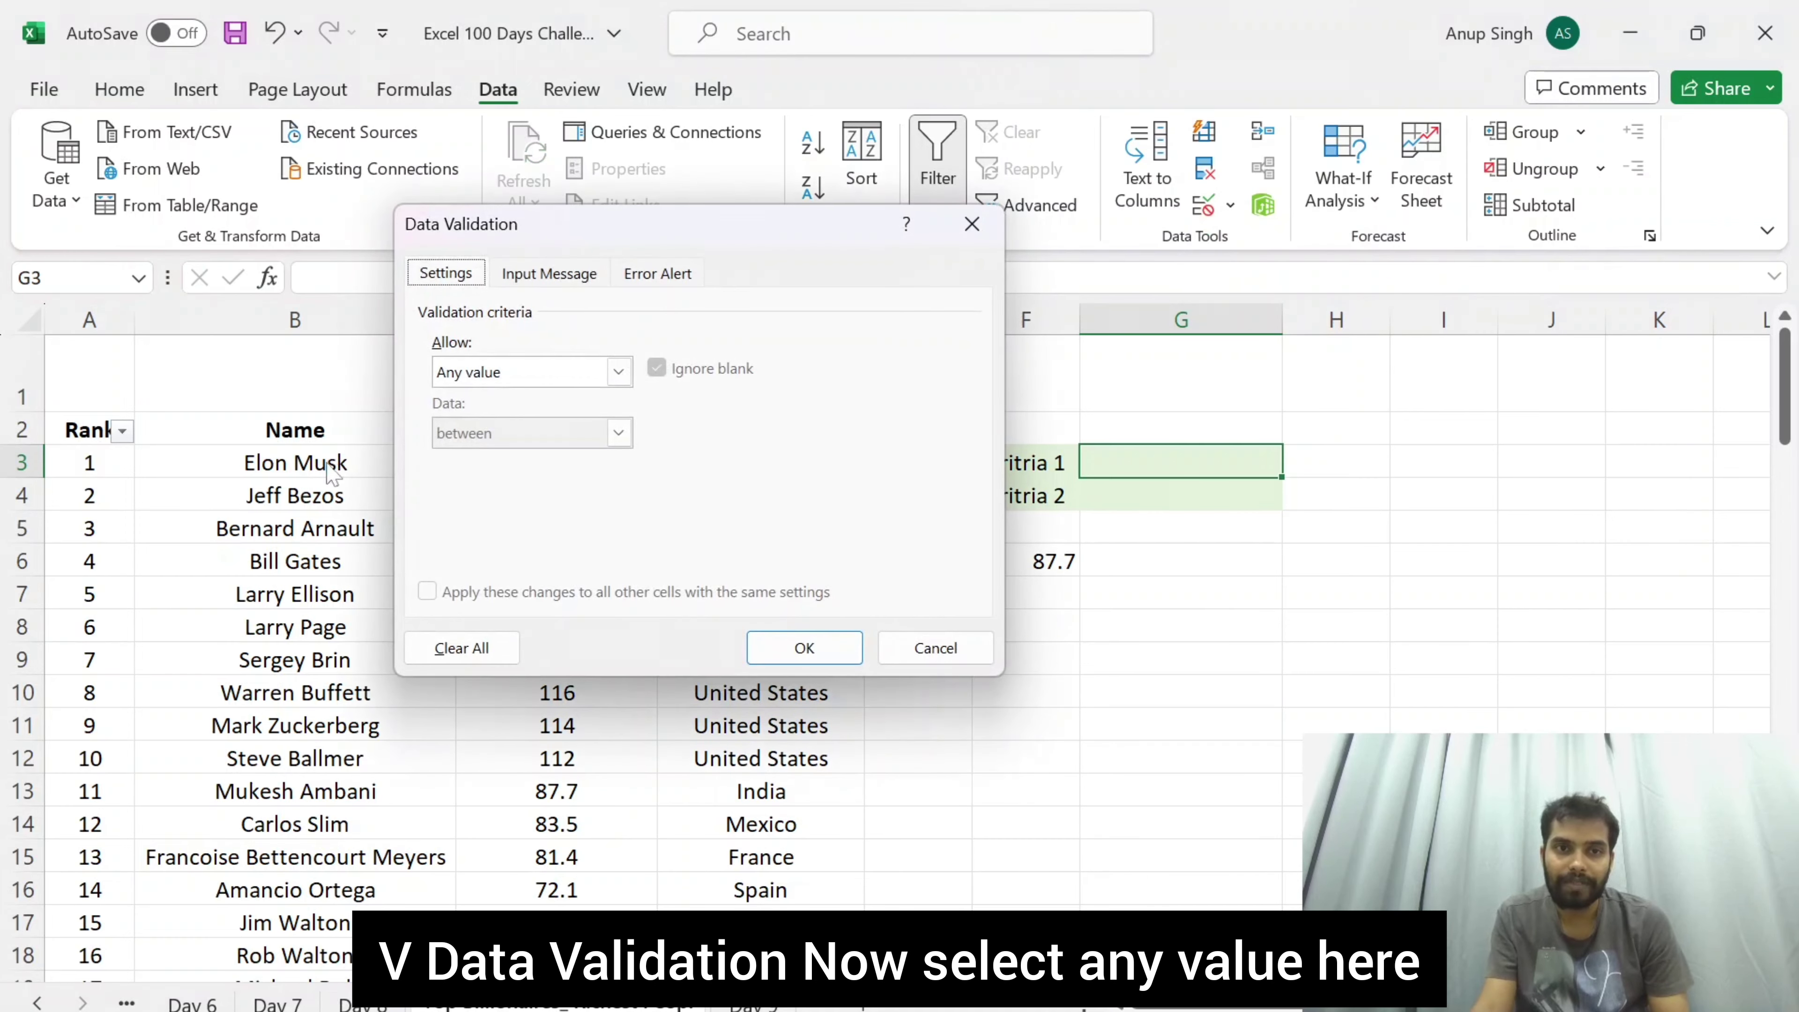
{"action": "left_click", "coordinate": [619, 373]}
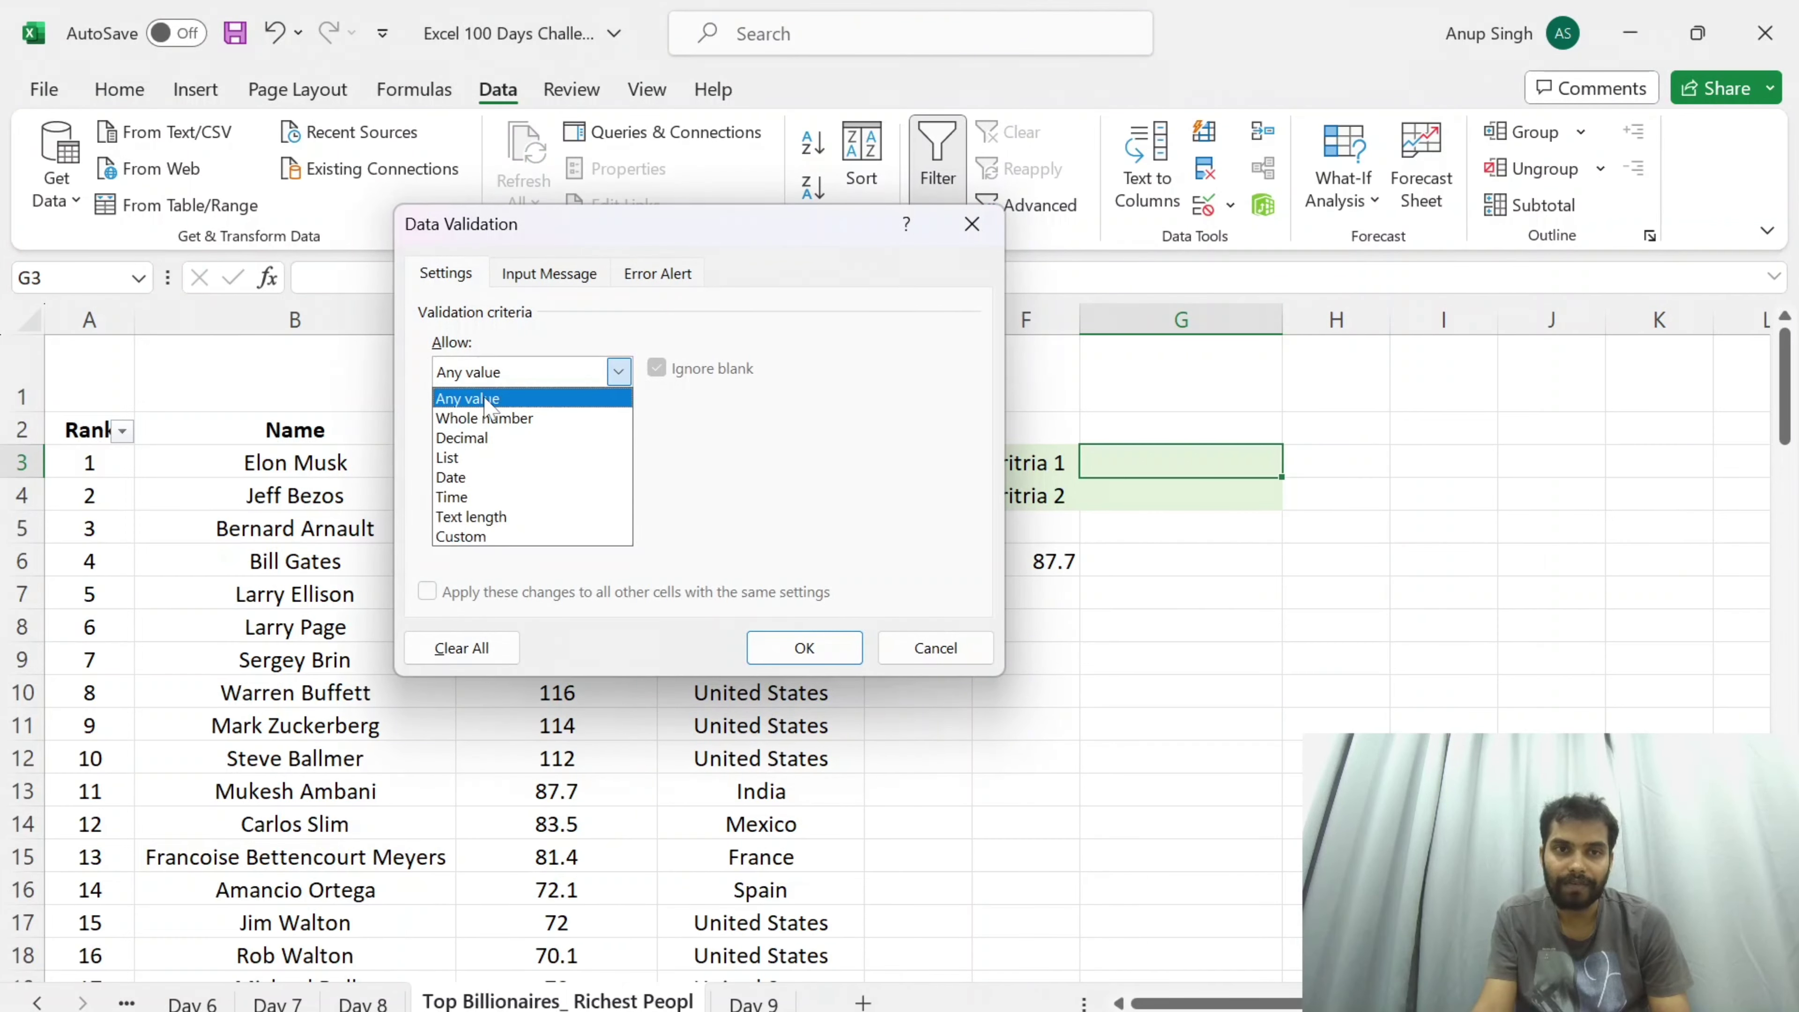
{"action": "left_click", "coordinate": [477, 462]}
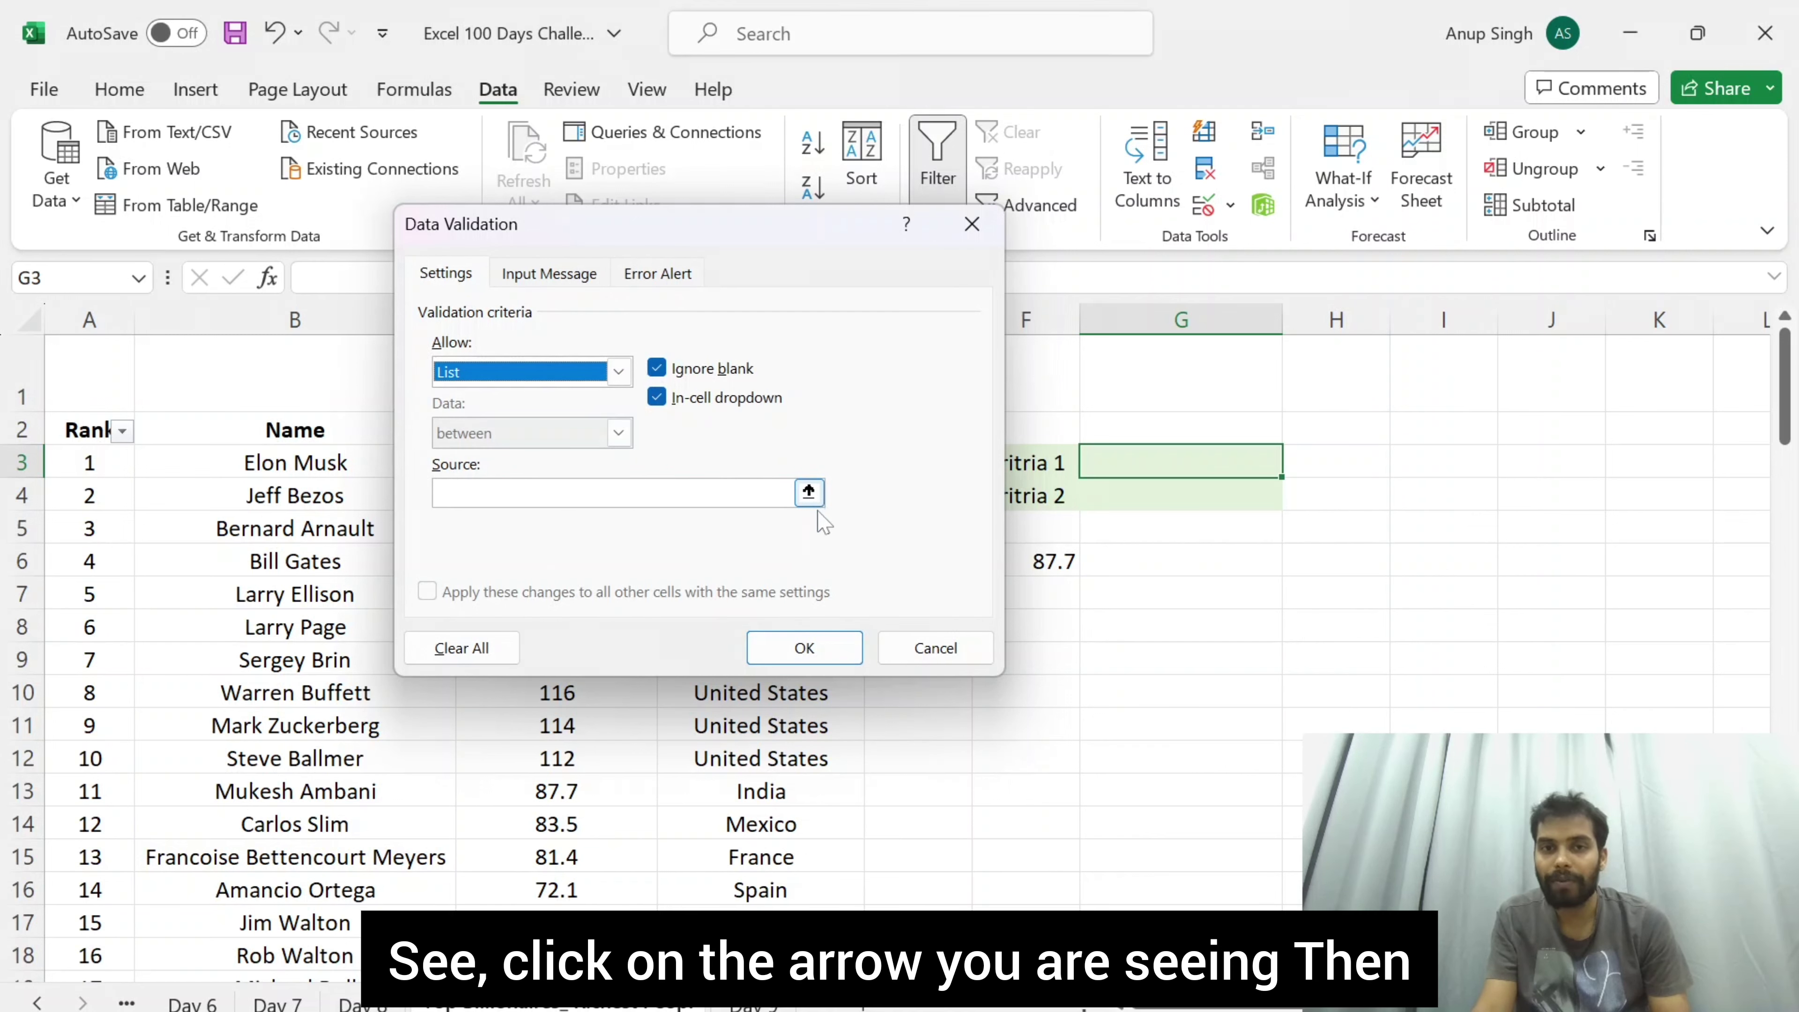
{"action": "left_click", "coordinate": [808, 491]}
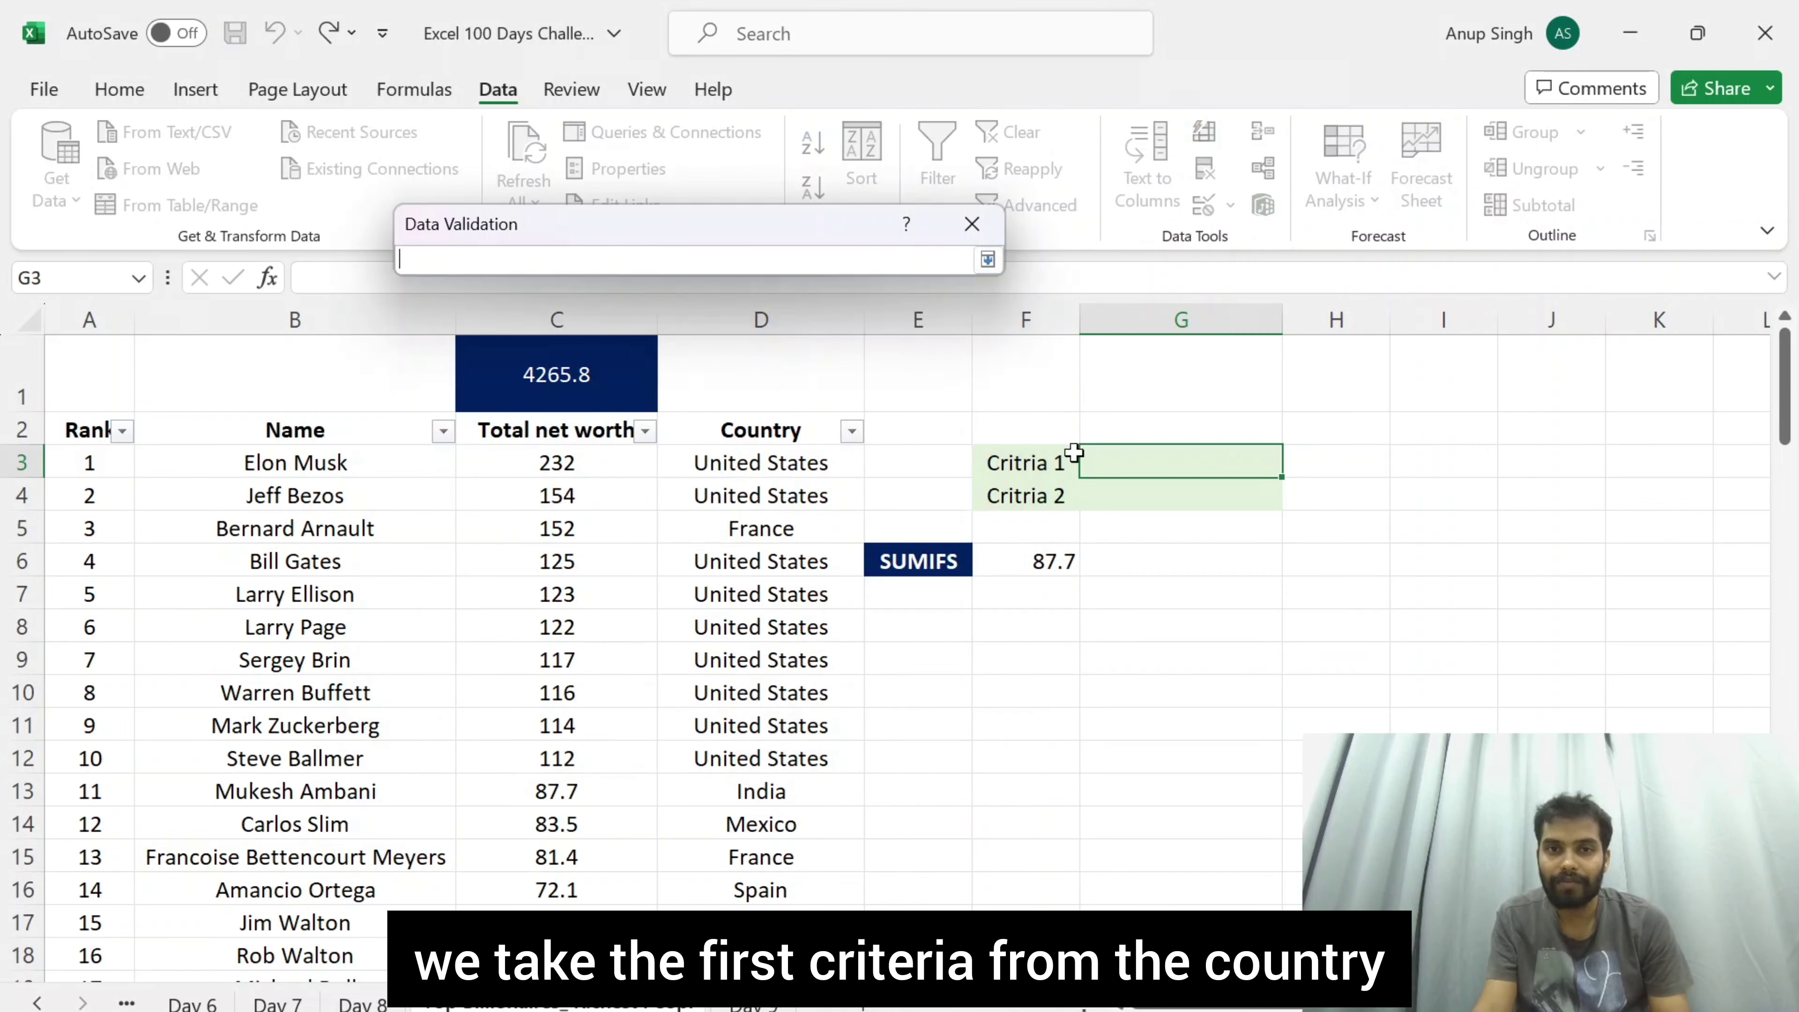
{"action": "left_click", "coordinate": [790, 462]}
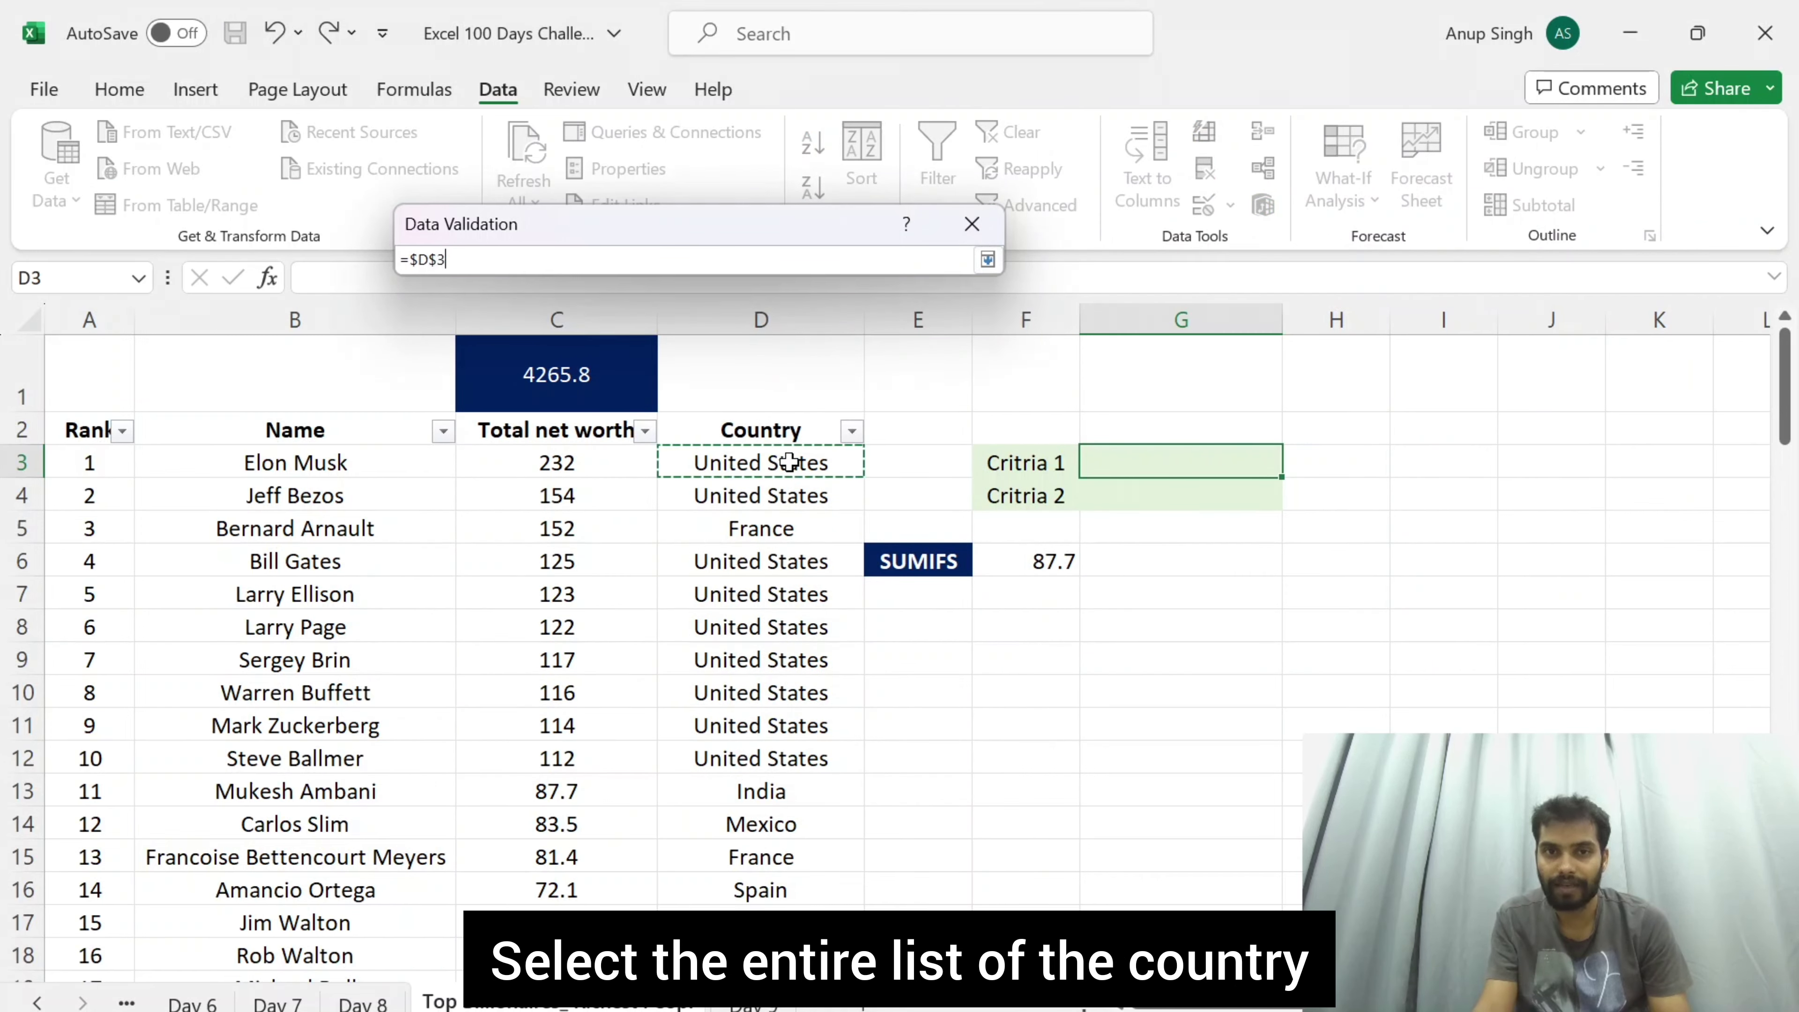
{"action": "key", "text": "ctrl+shift+Down"}
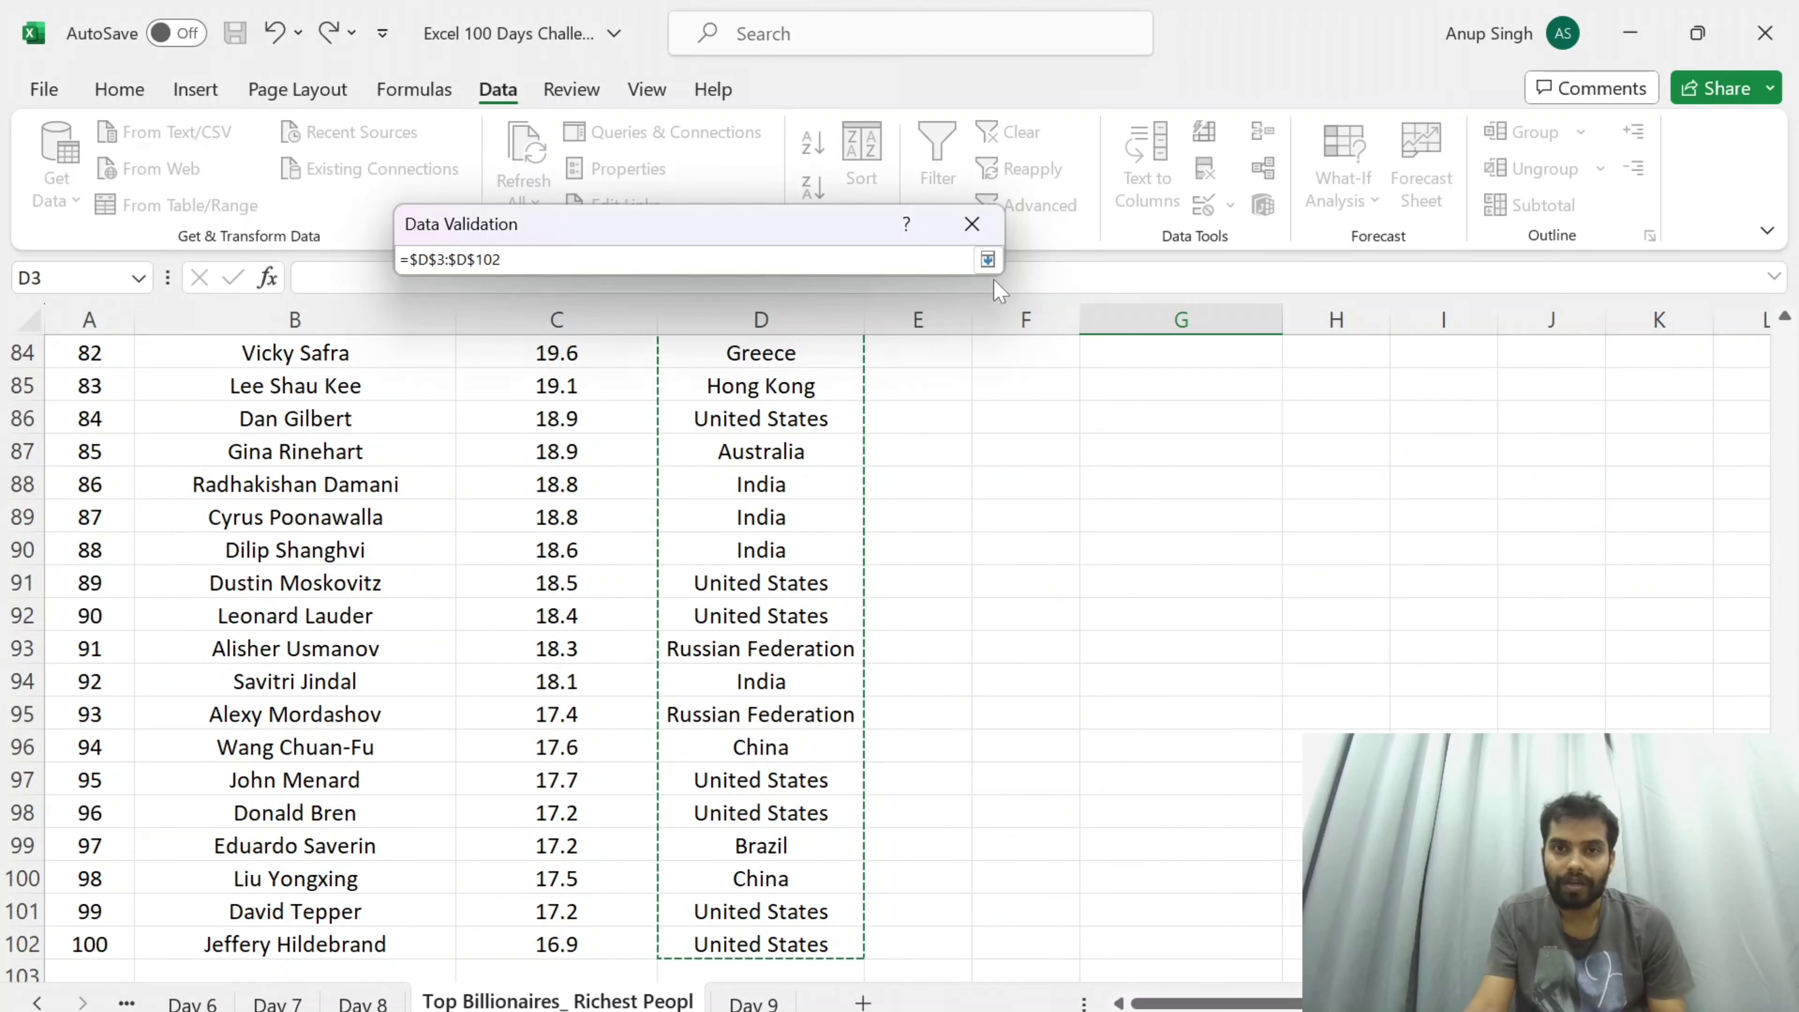
{"action": "left_click", "coordinate": [988, 260]}
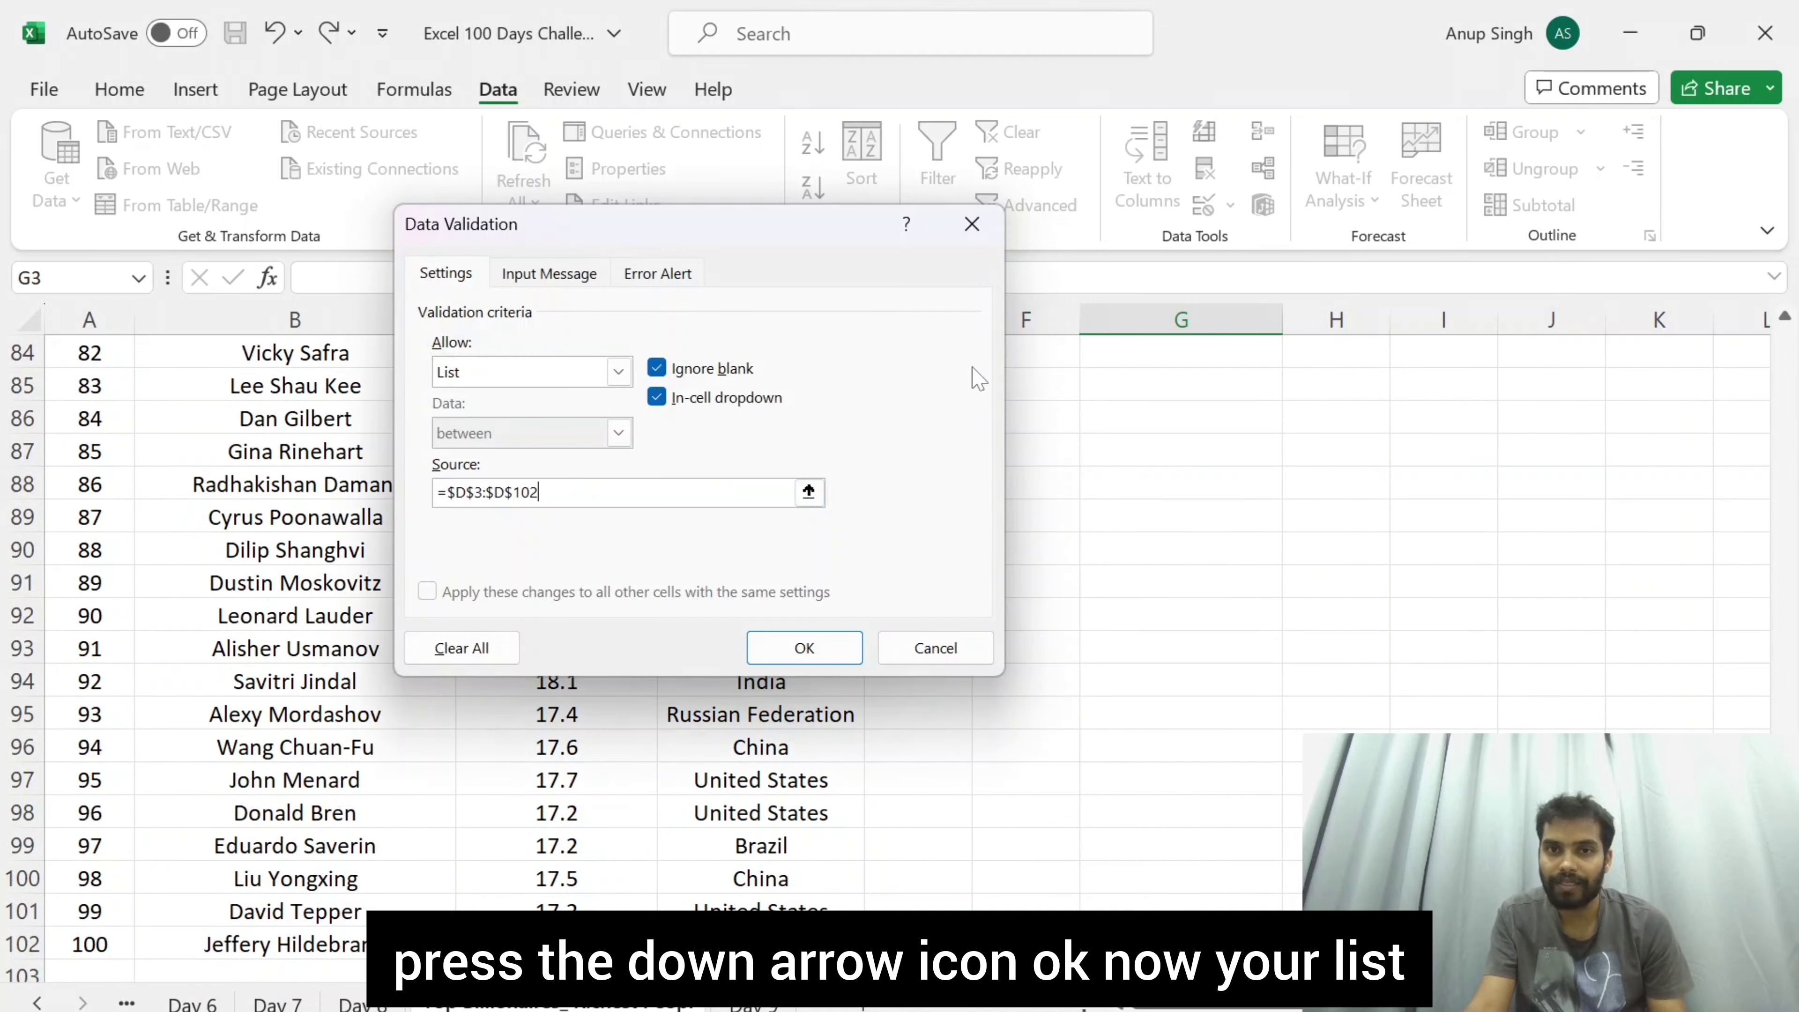
{"action": "left_click", "coordinate": [805, 647]}
Step: Test the country dropdown in G3 by choosing United States, and finally set it to France
{"action": "scroll", "coordinate": [1169, 489], "scroll_direction": "up", "scroll_amount": 11}
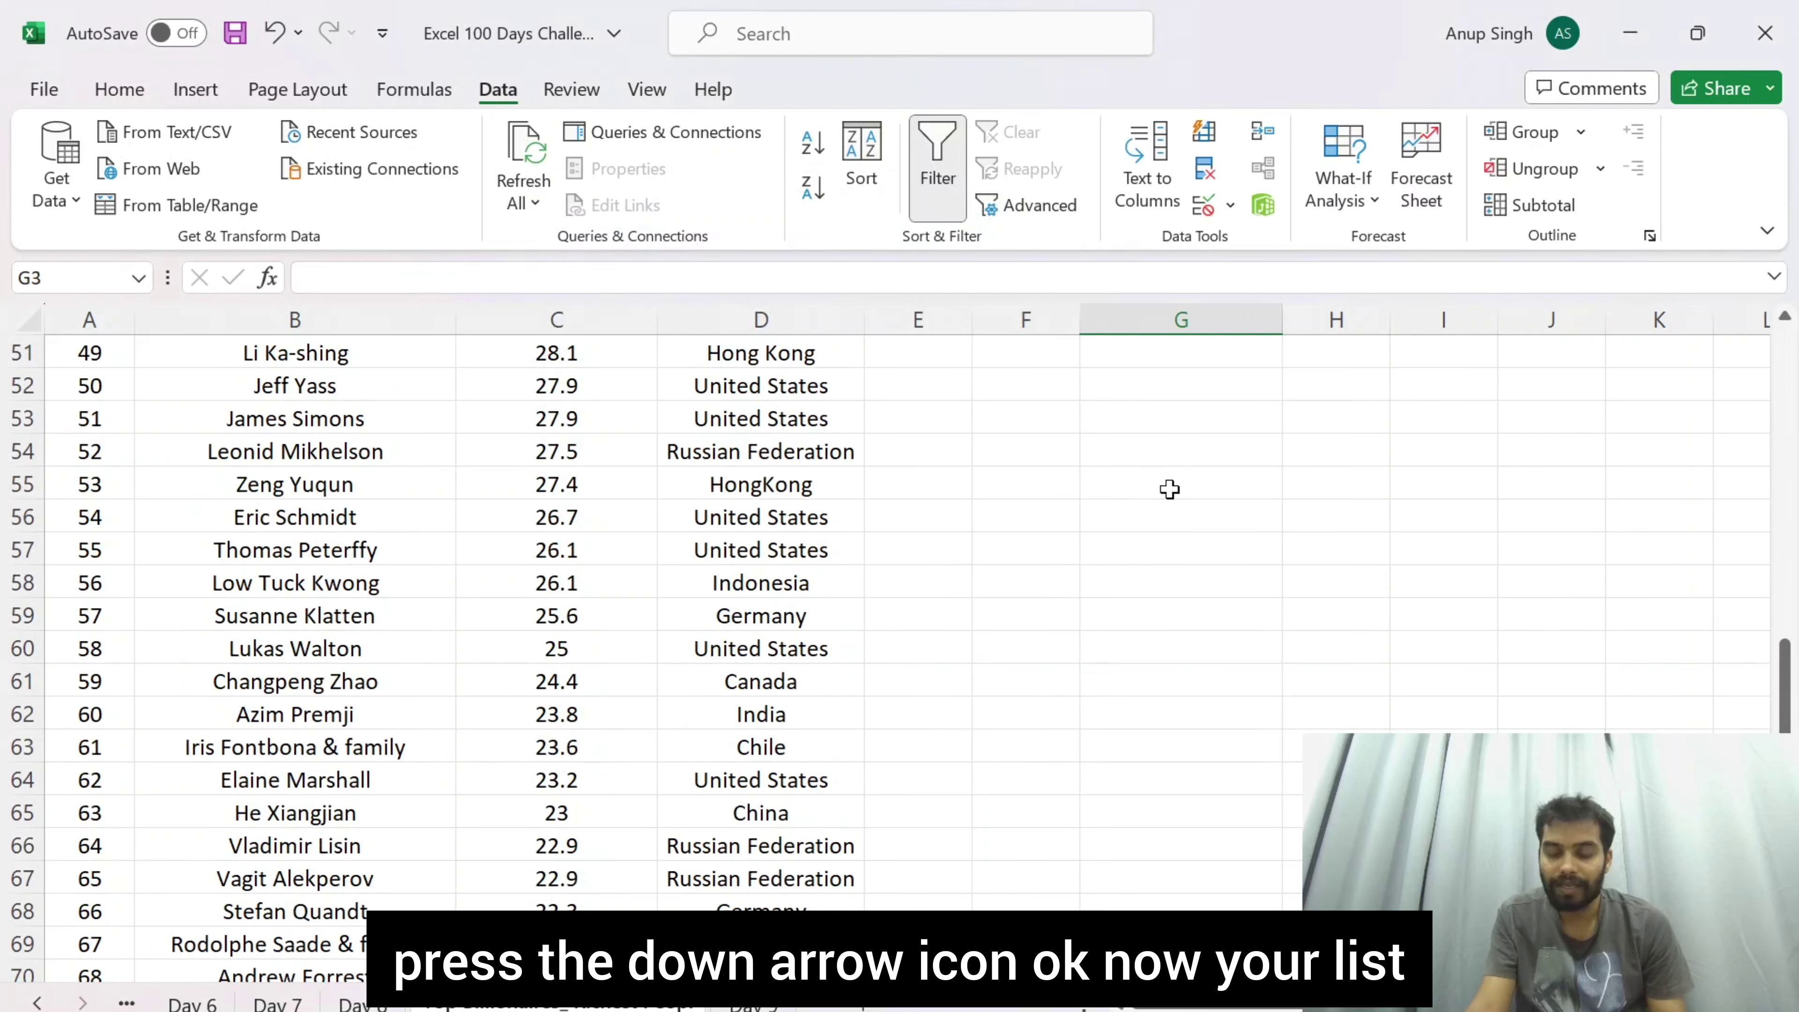
{"action": "scroll", "coordinate": [1169, 489], "scroll_direction": "up", "scroll_amount": 17}
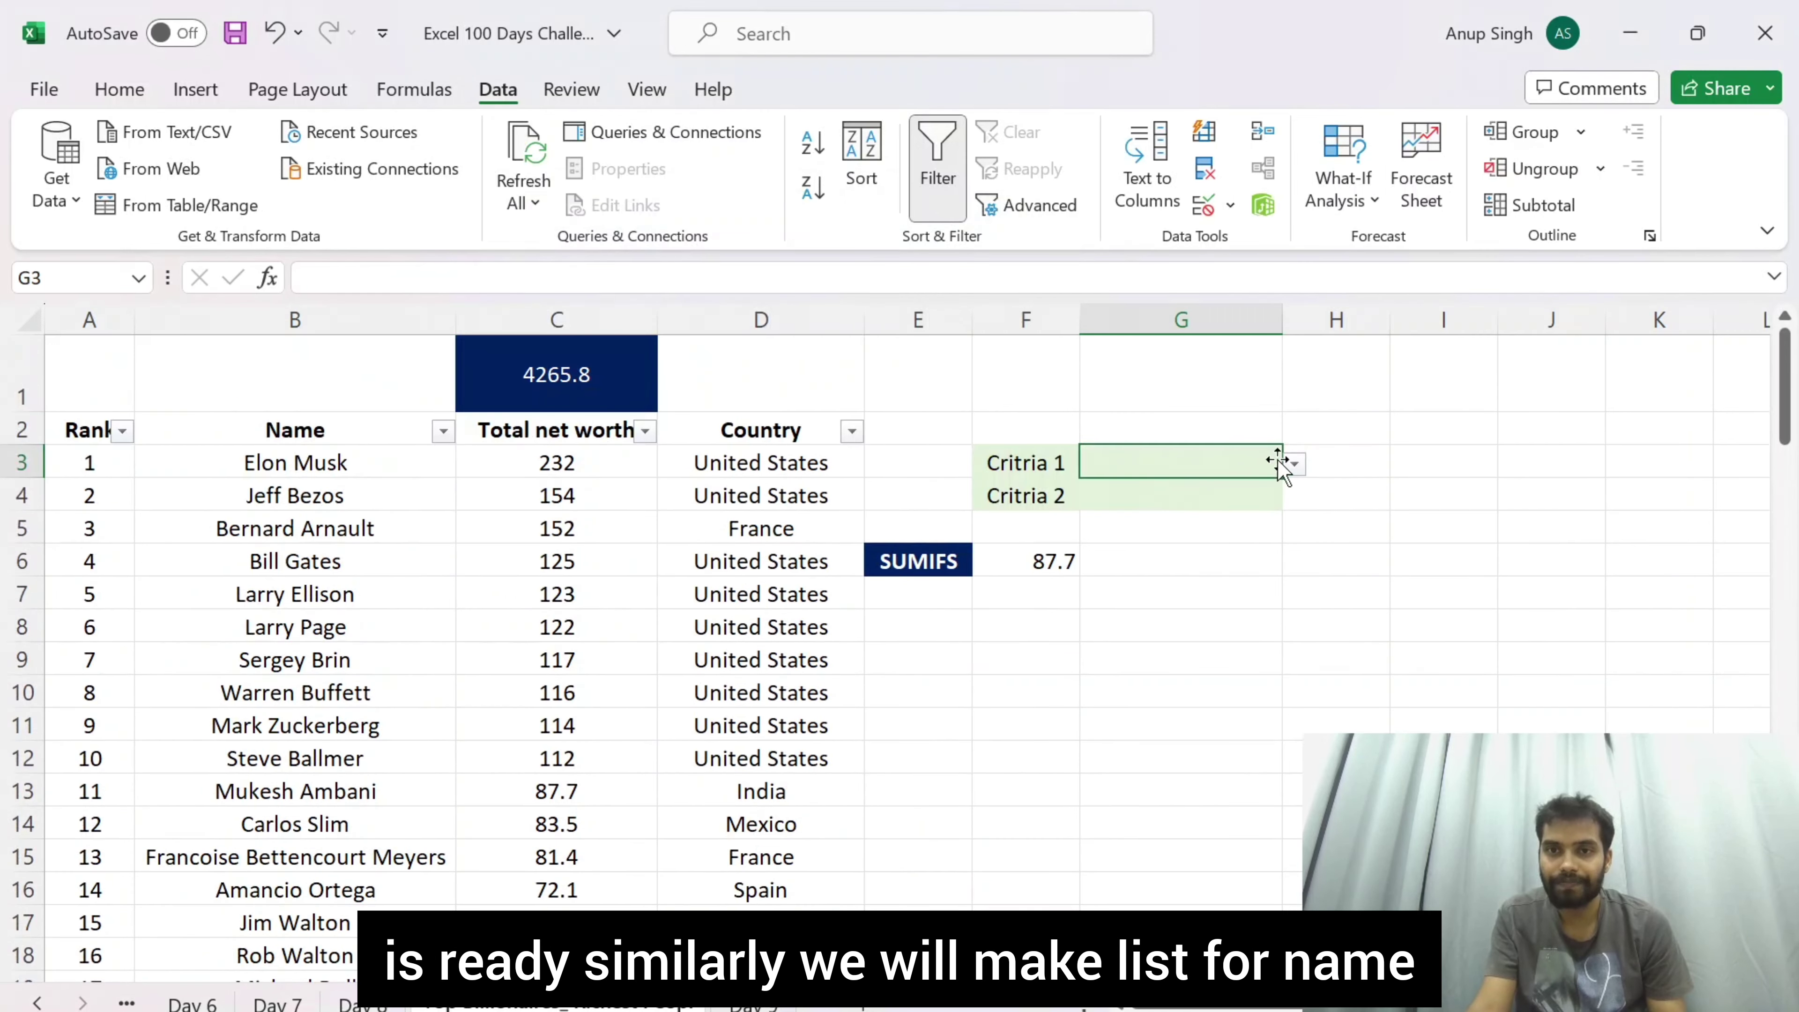
{"action": "left_click", "coordinate": [1295, 465]}
{"action": "left_click", "coordinate": [1219, 514]}
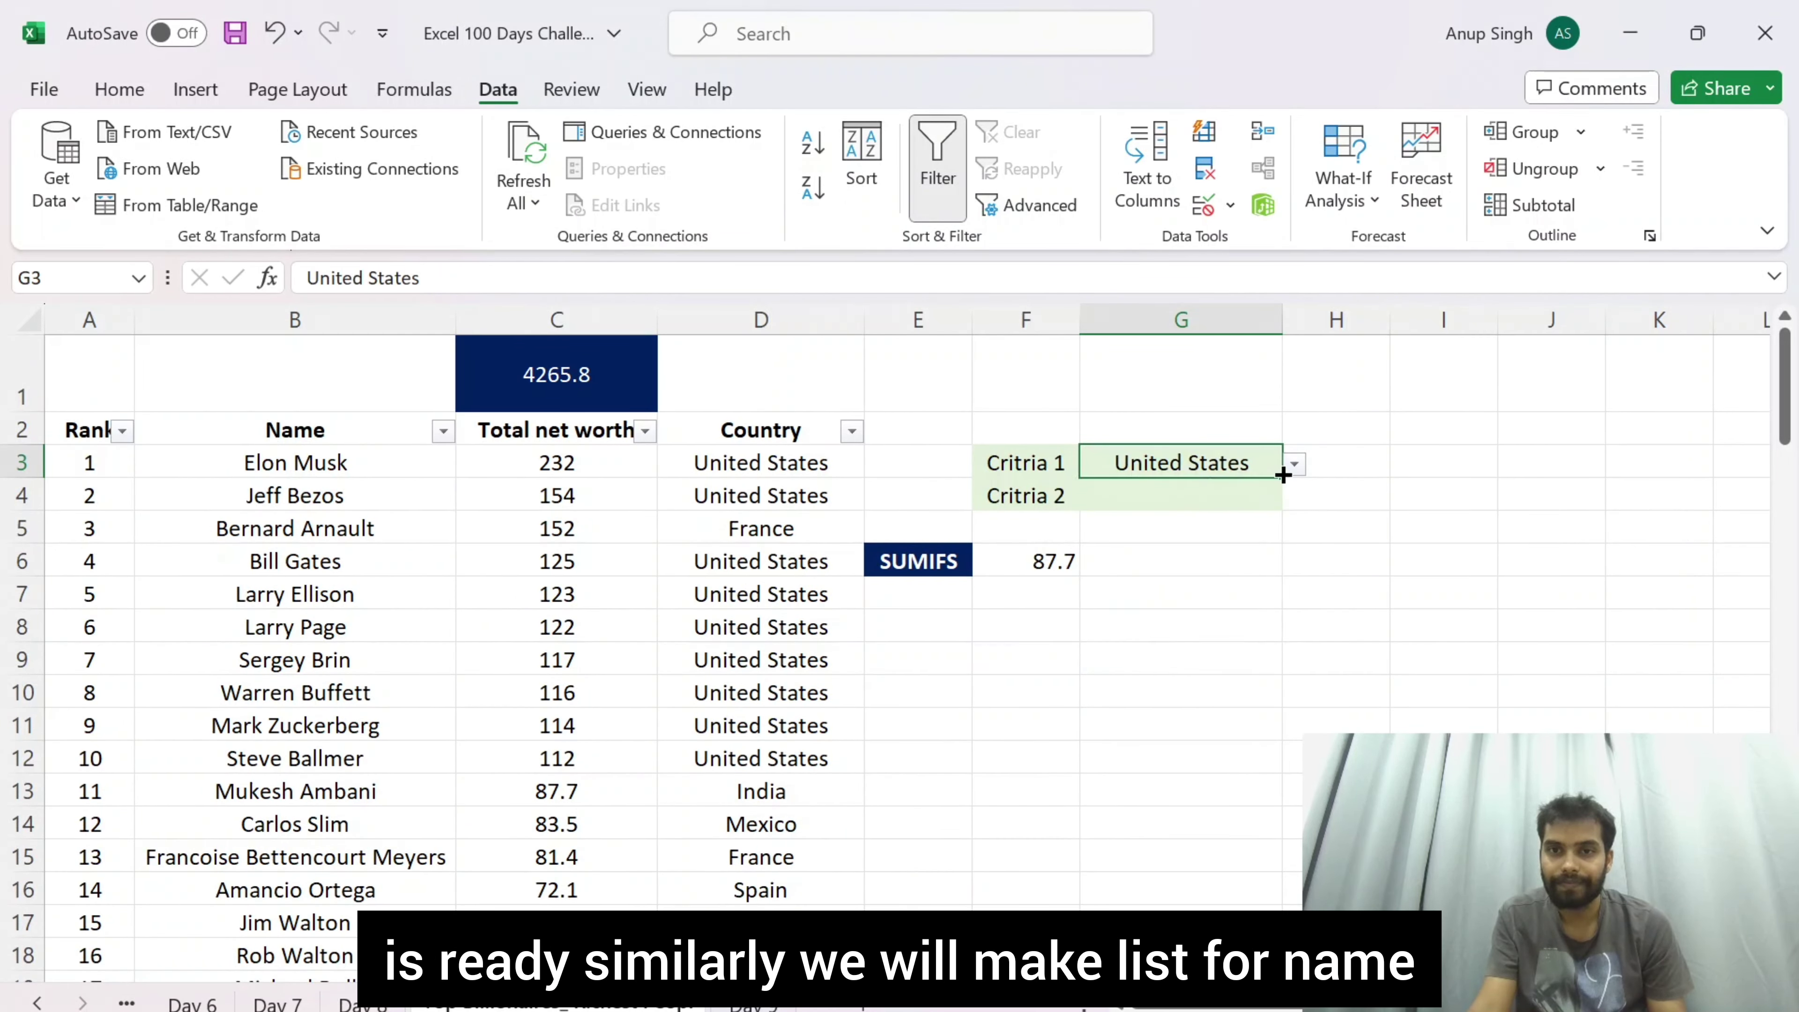
{"action": "left_click", "coordinate": [1294, 464]}
{"action": "left_click", "coordinate": [1195, 541]}
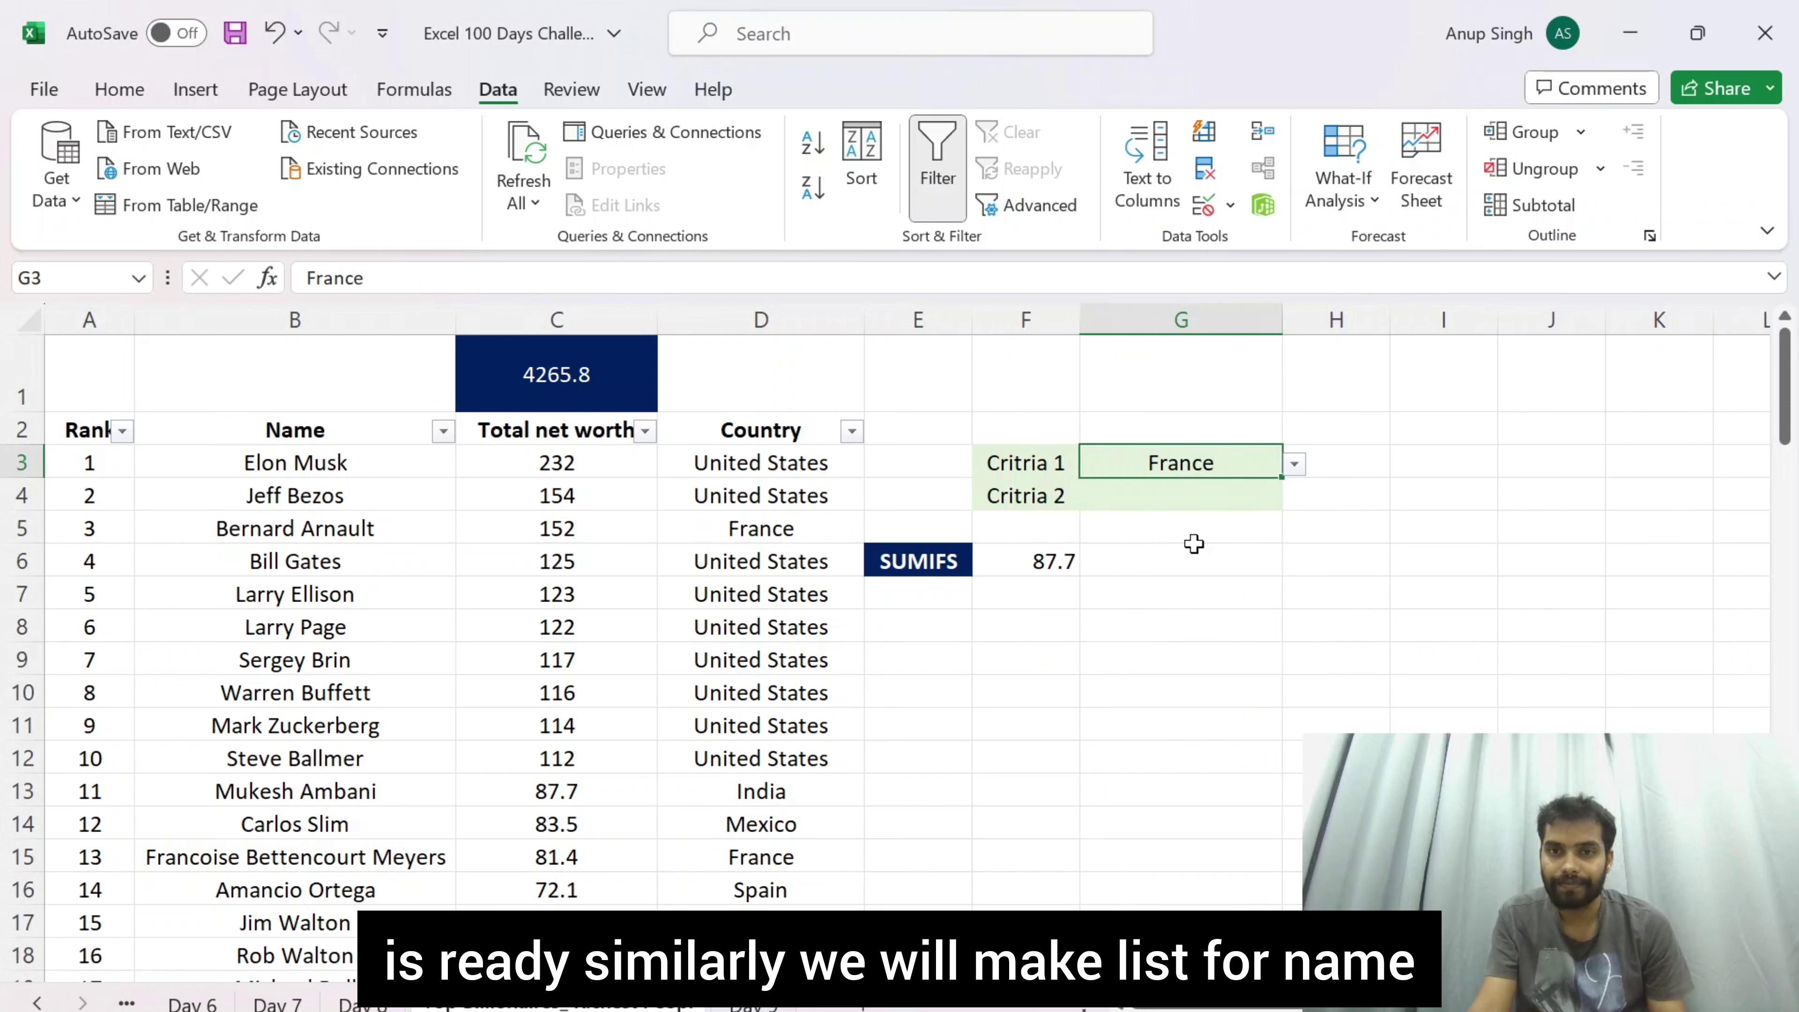
Step: Add data validation to G4 that allows a list sourced from the Name column, =$B$3:$B$102
{"action": "left_click", "coordinate": [1174, 506]}
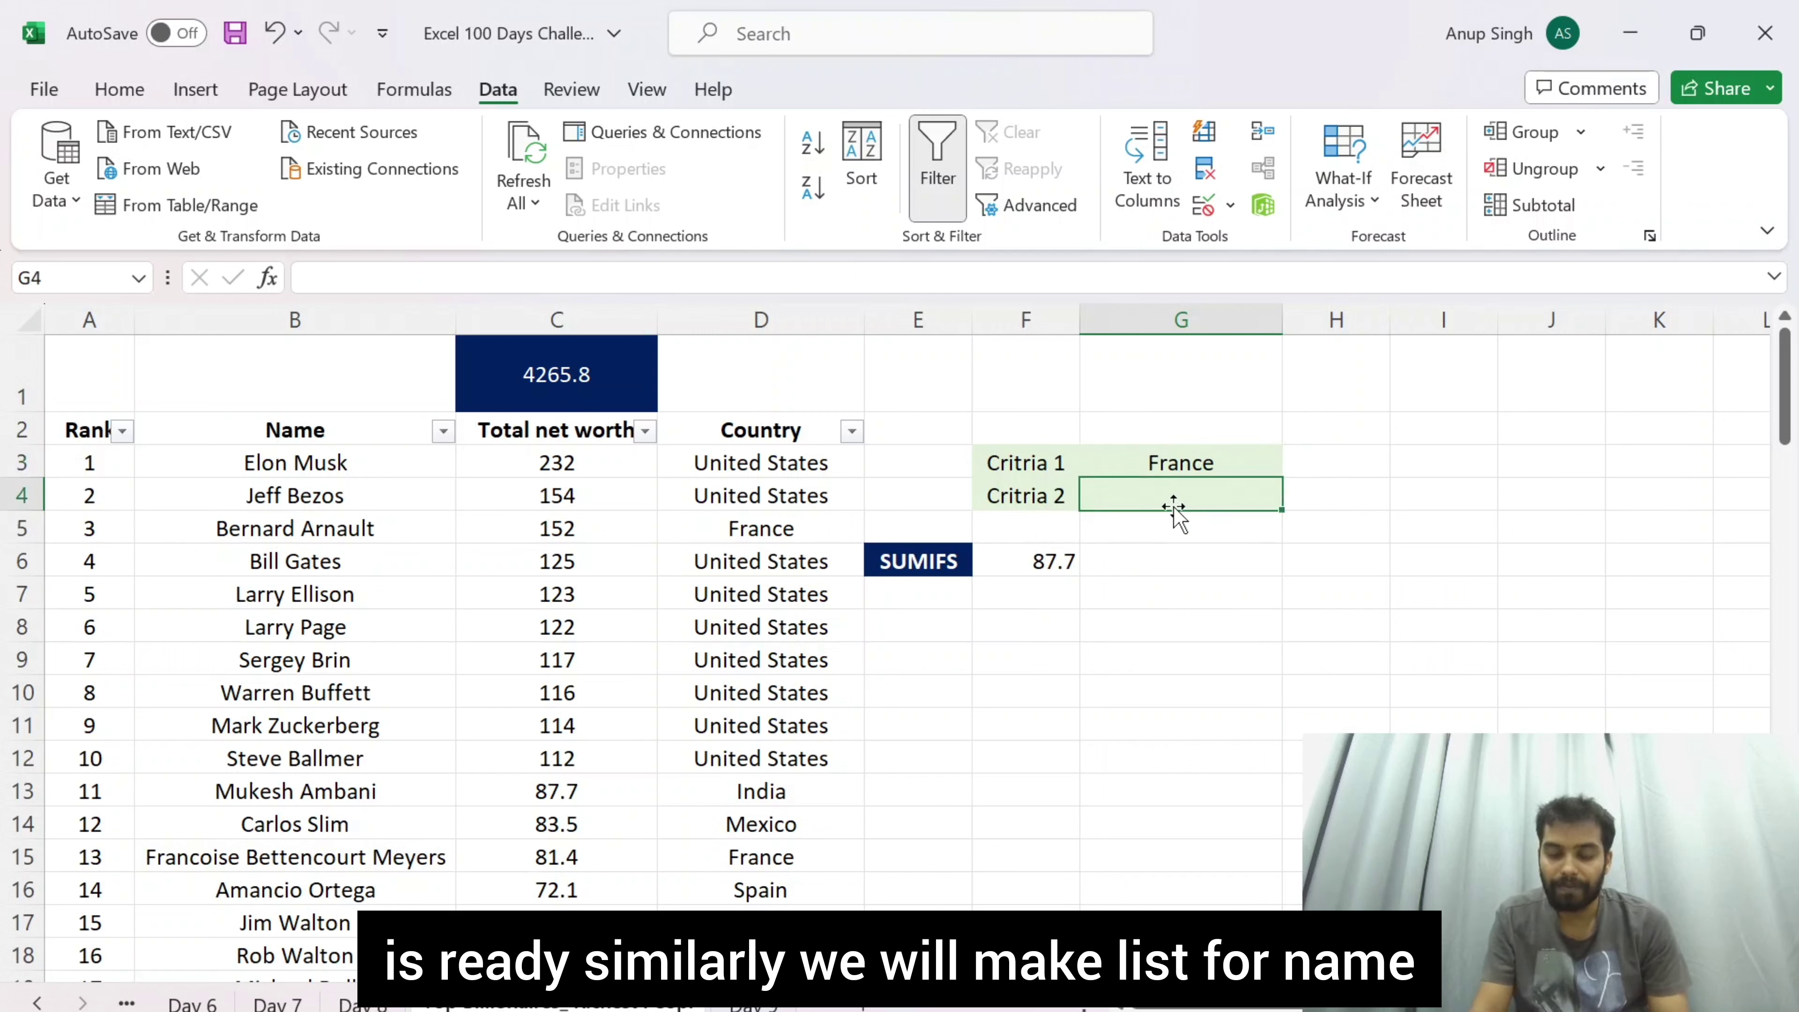
{"action": "type", "text": "a"}
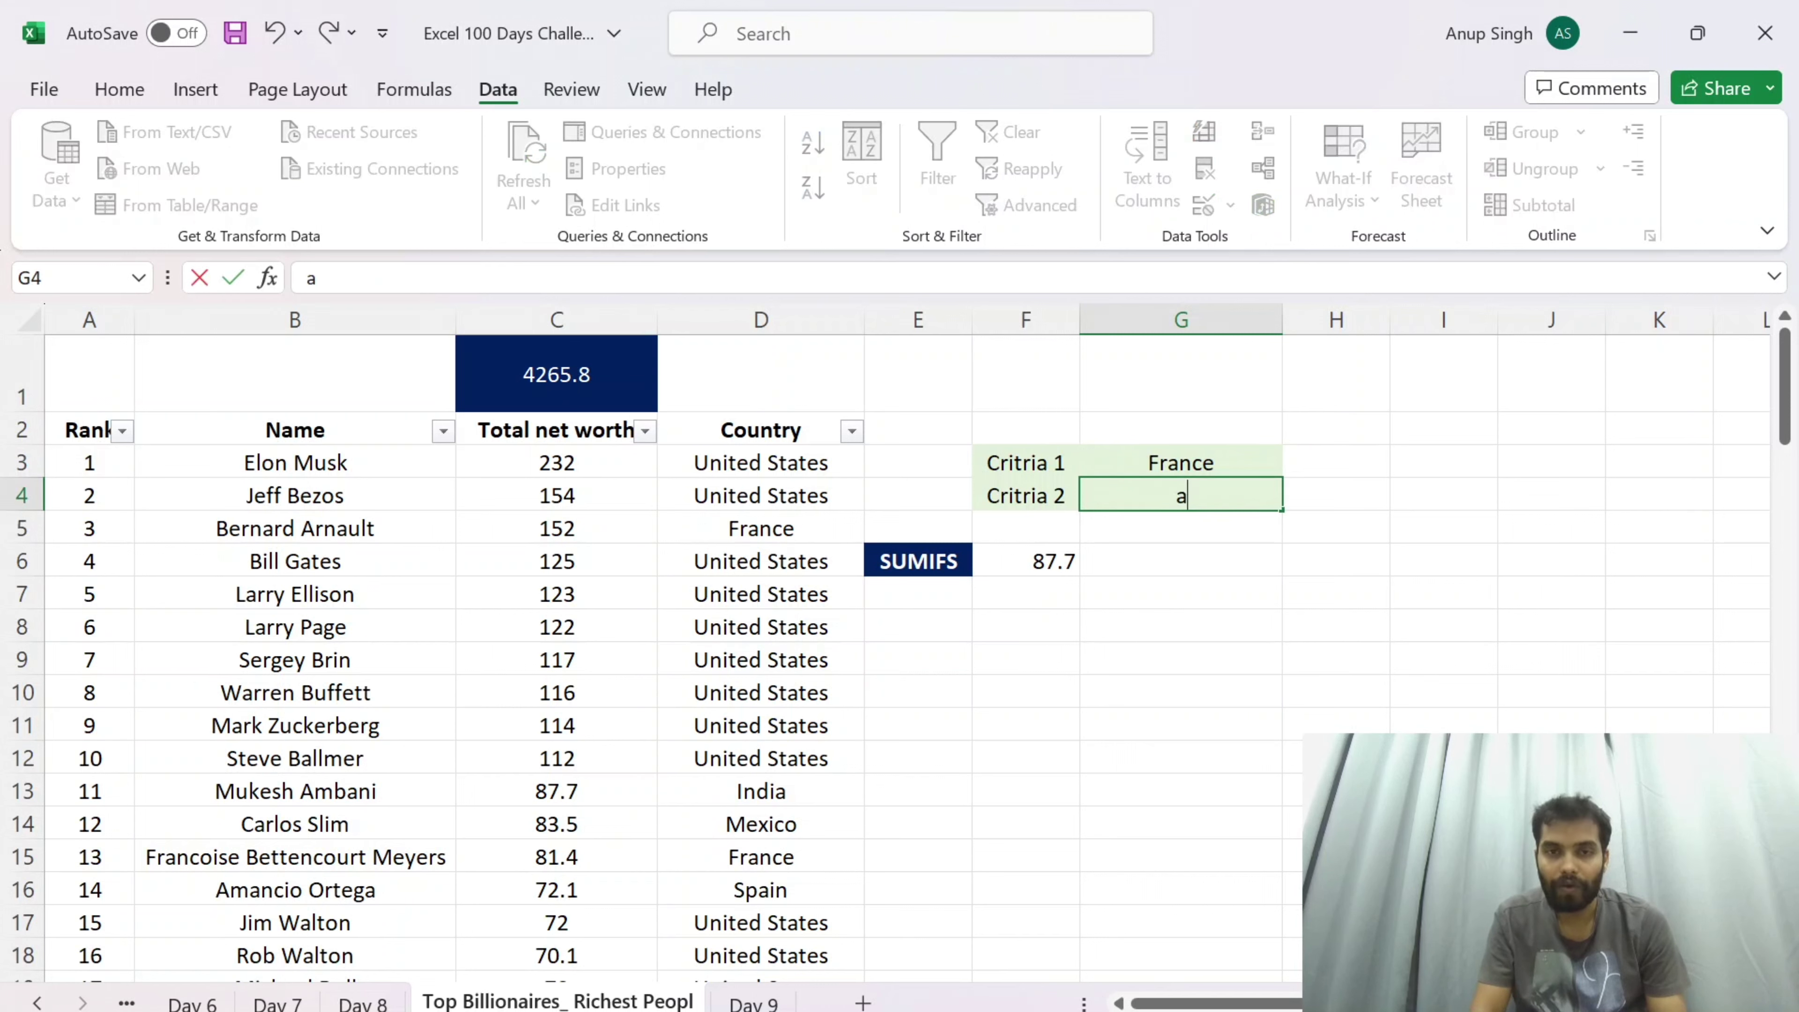
{"action": "key", "text": "Escape"}
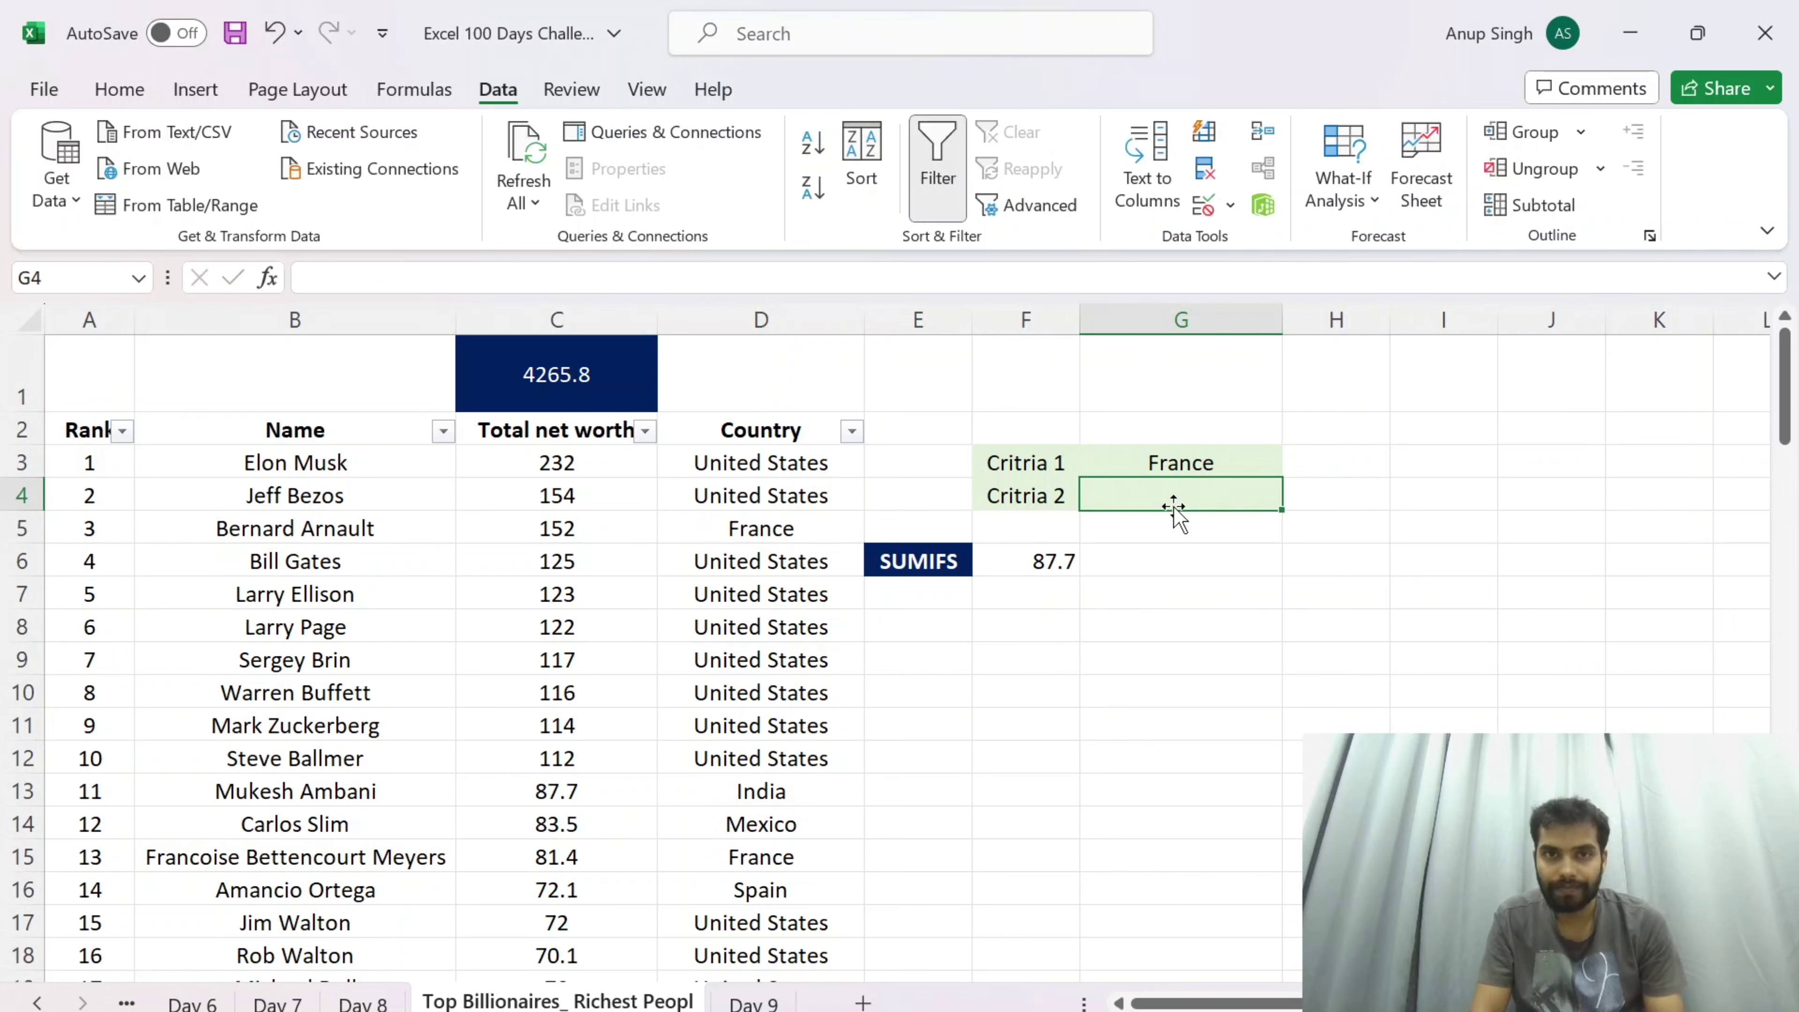
{"action": "key", "text": "alt+a"}
{"action": "key", "text": "v"}
{"action": "key", "text": "v"}
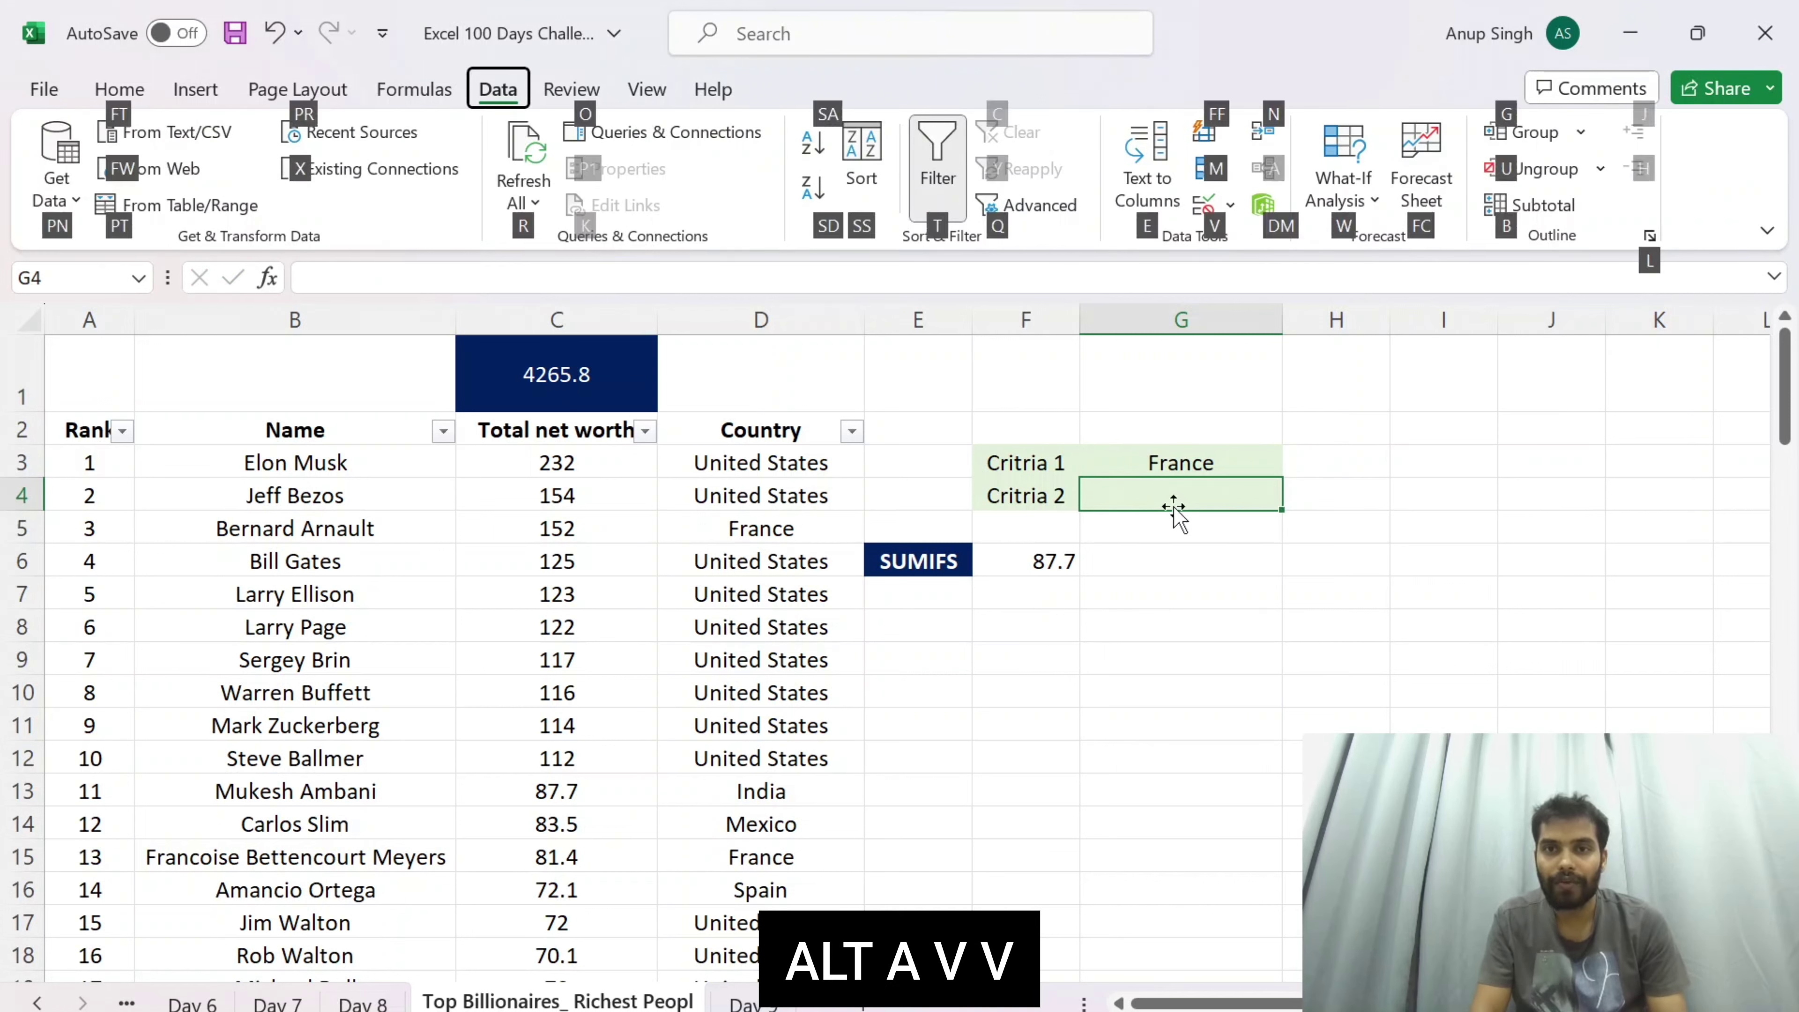
{"action": "left_click", "coordinate": [619, 372]}
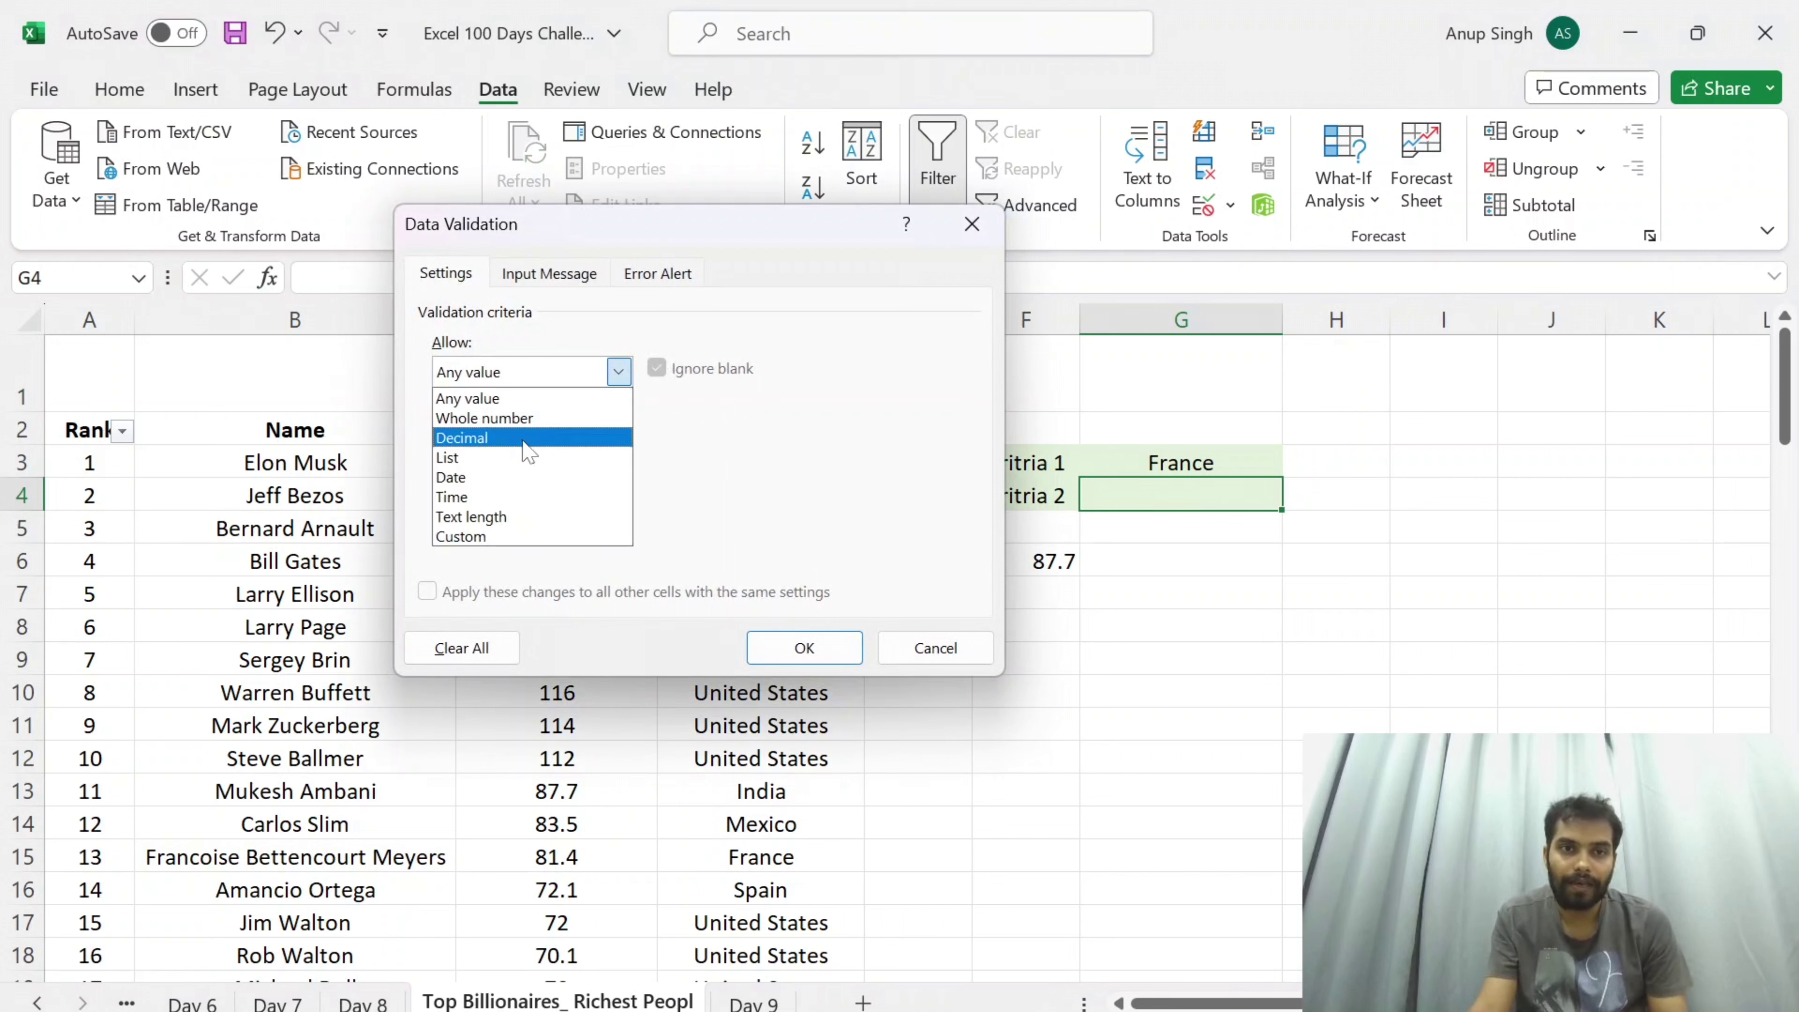
{"action": "left_click", "coordinate": [519, 455]}
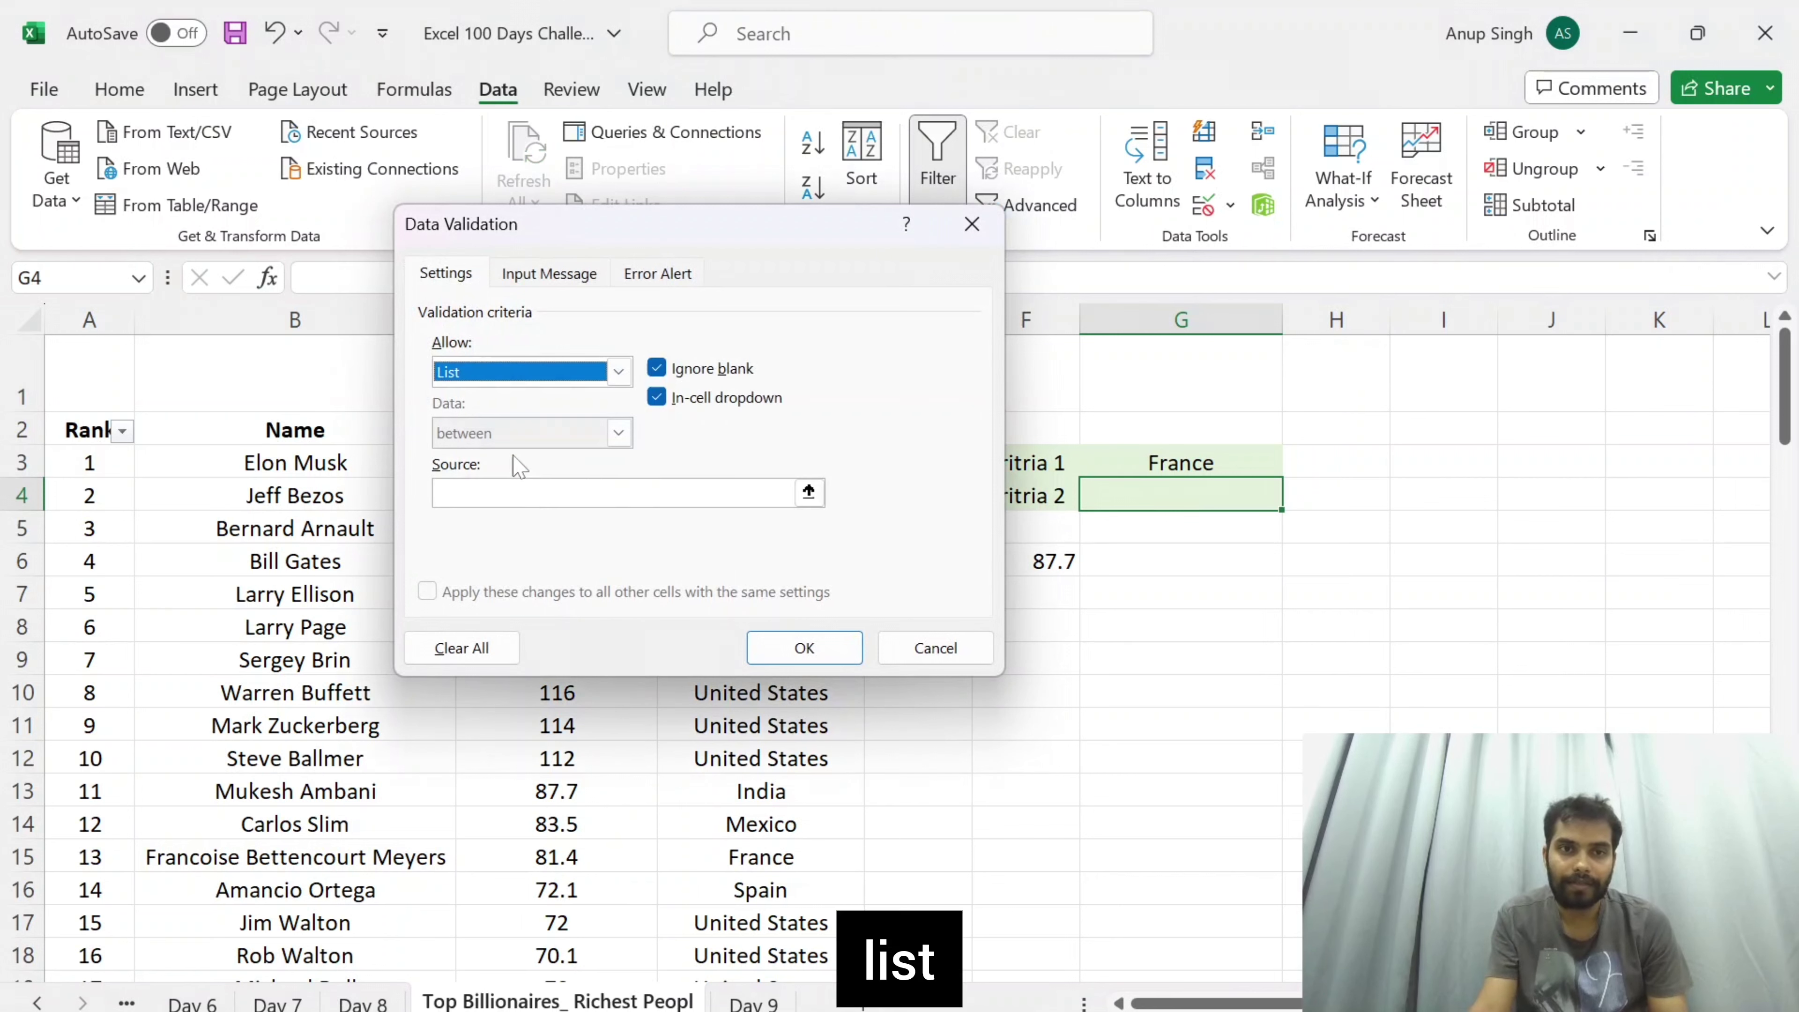
{"action": "left_click", "coordinate": [810, 492]}
{"action": "left_click", "coordinate": [379, 470]}
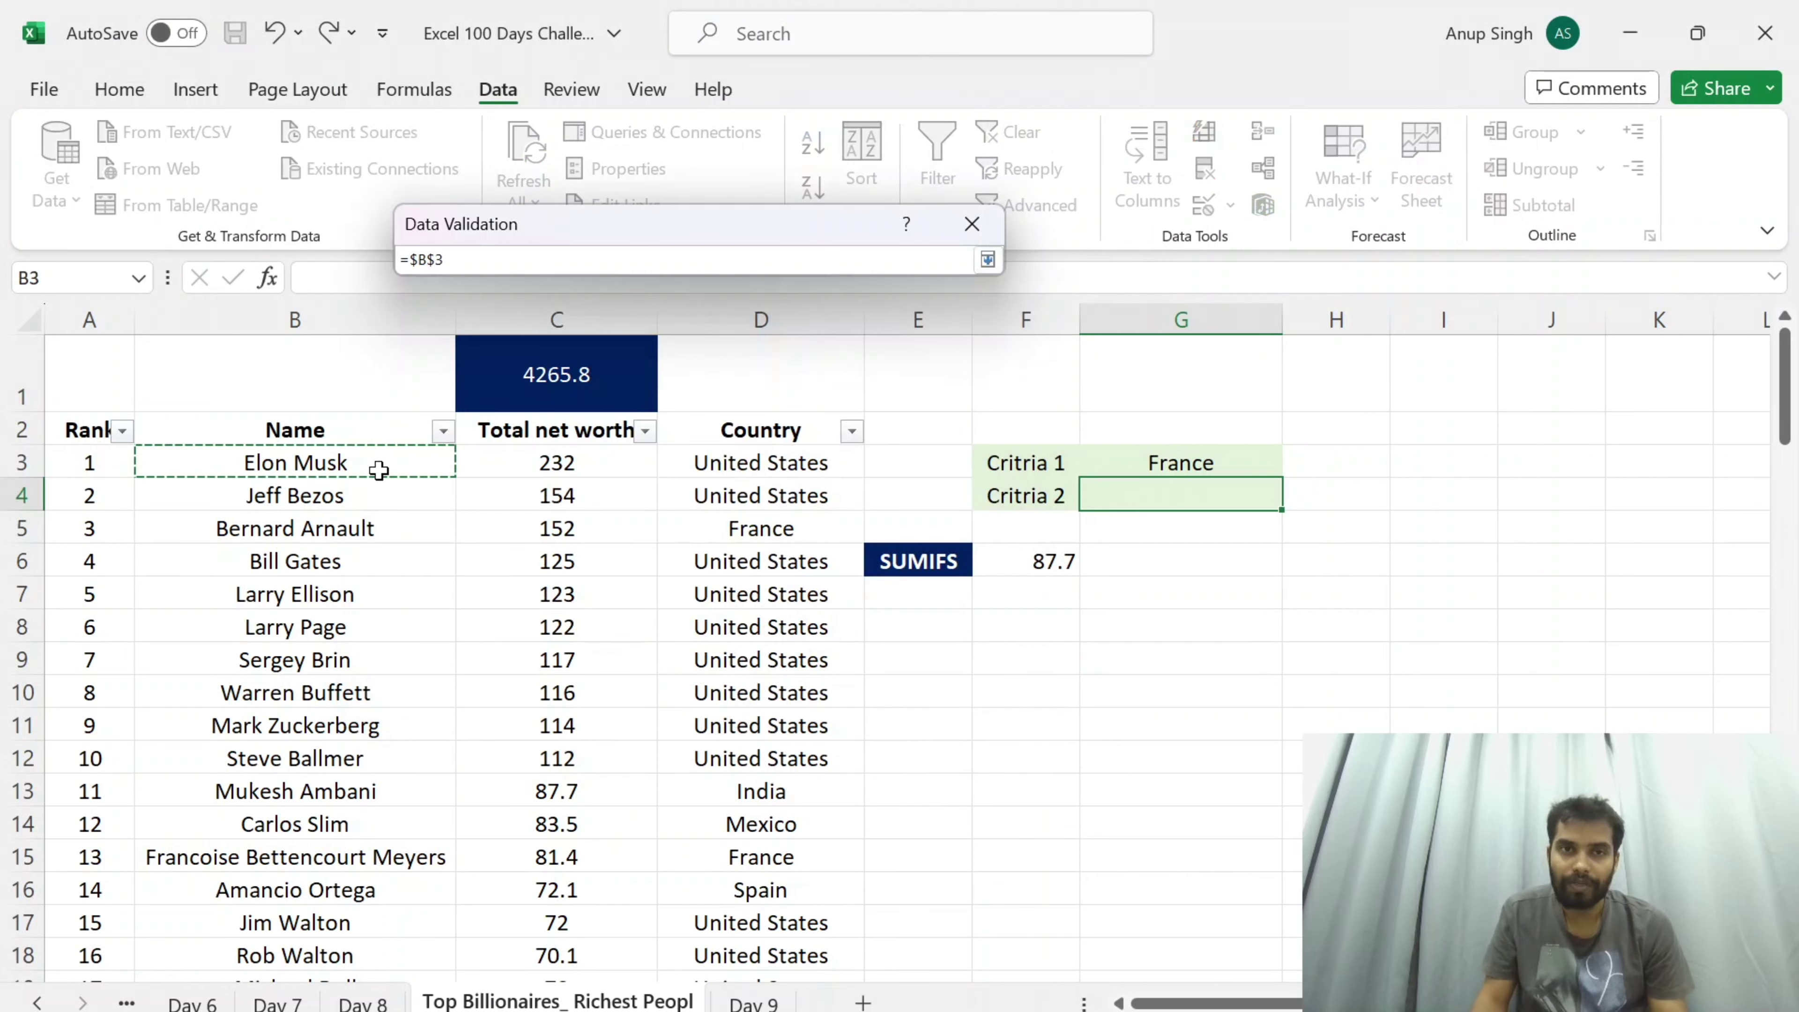
{"action": "key", "text": "ctrl+shift+Down"}
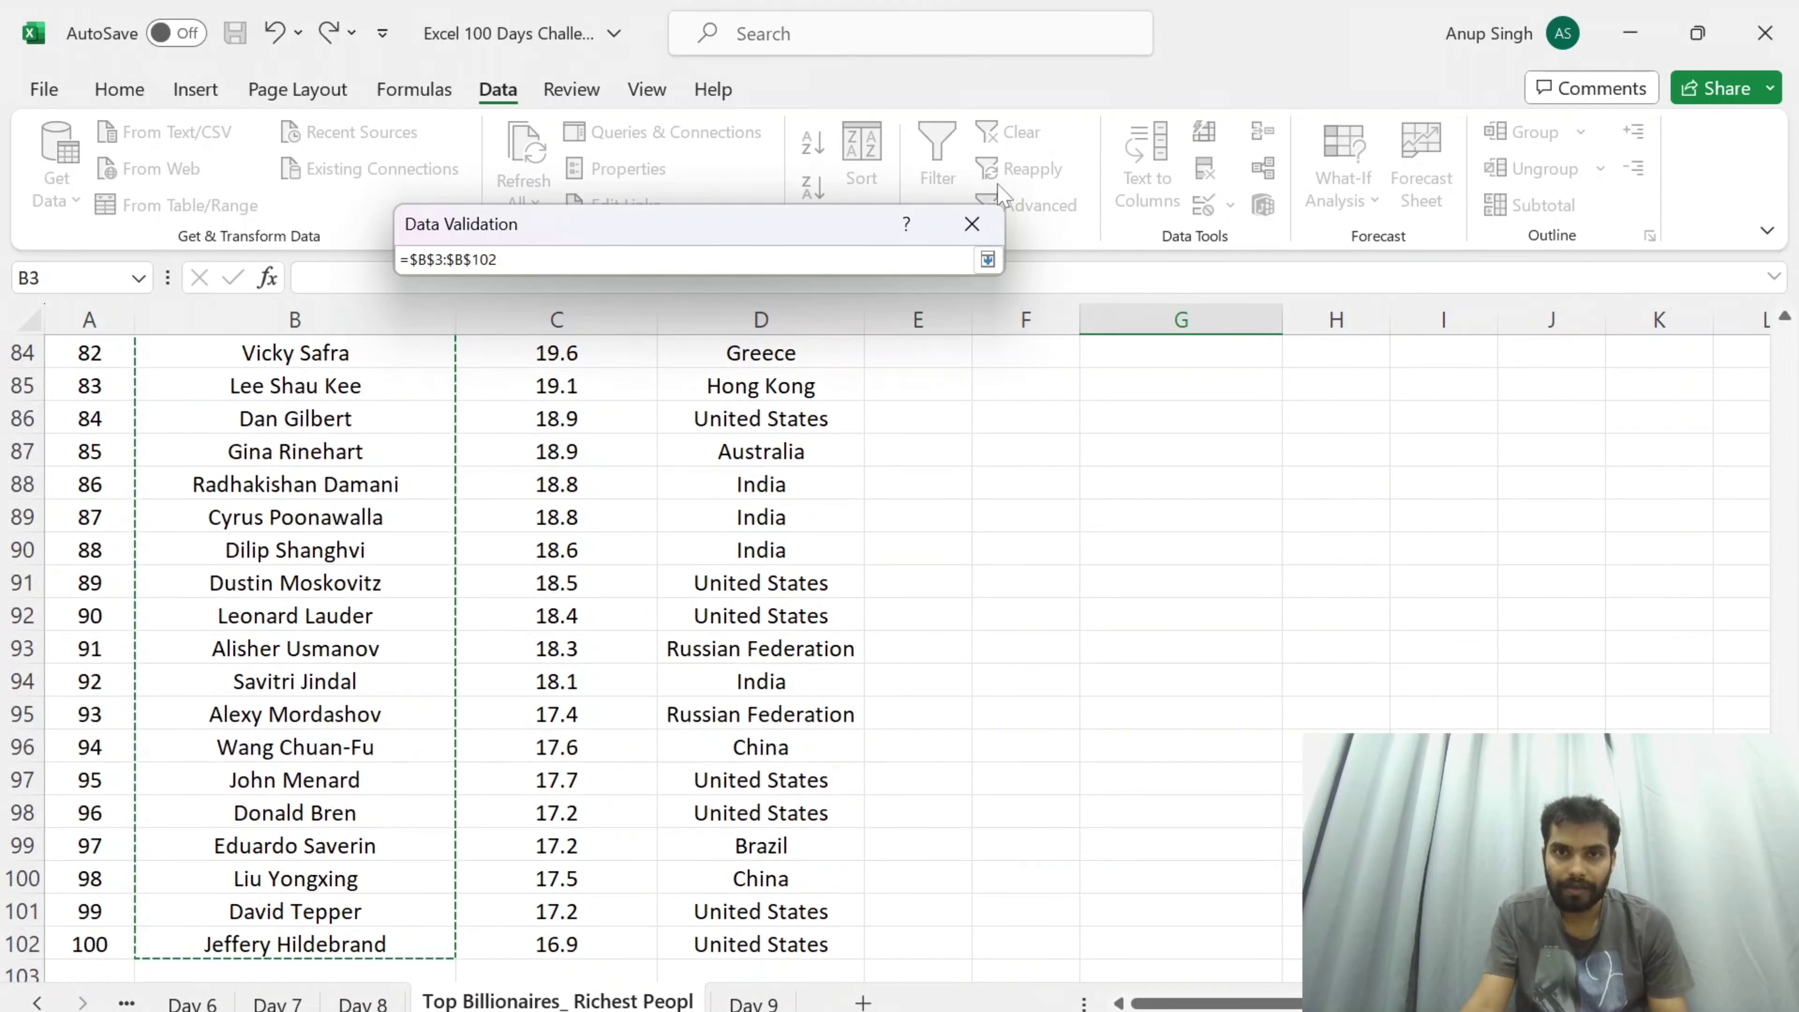
{"action": "left_click", "coordinate": [987, 260]}
{"action": "left_click", "coordinate": [800, 647]}
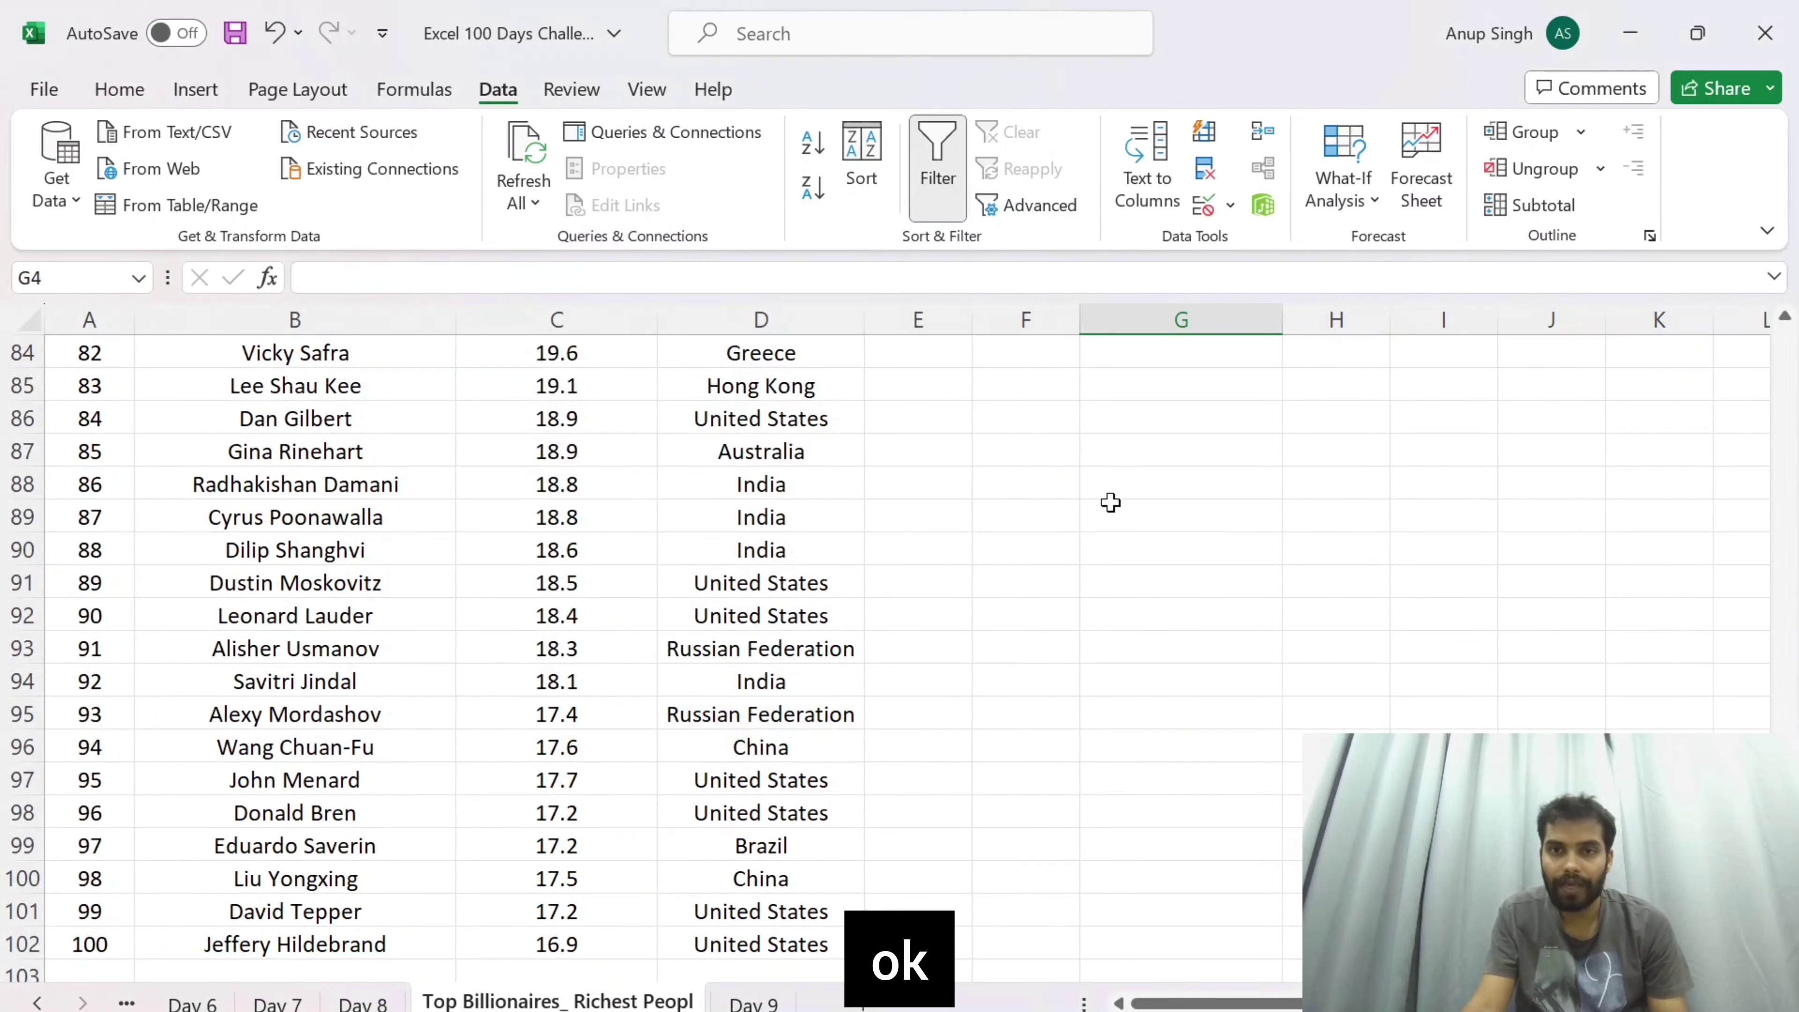
Step: Return to G4 and test its name dropdown by choosing Bill Gates, and finally set it to Larry Ellison
{"action": "scroll", "coordinate": [1111, 503], "scroll_direction": "up", "scroll_amount": 4}
{"action": "left_click", "coordinate": [1111, 503]}
{"action": "key", "text": "ctrl+Up"}
{"action": "key", "text": "ctrl+Up"}
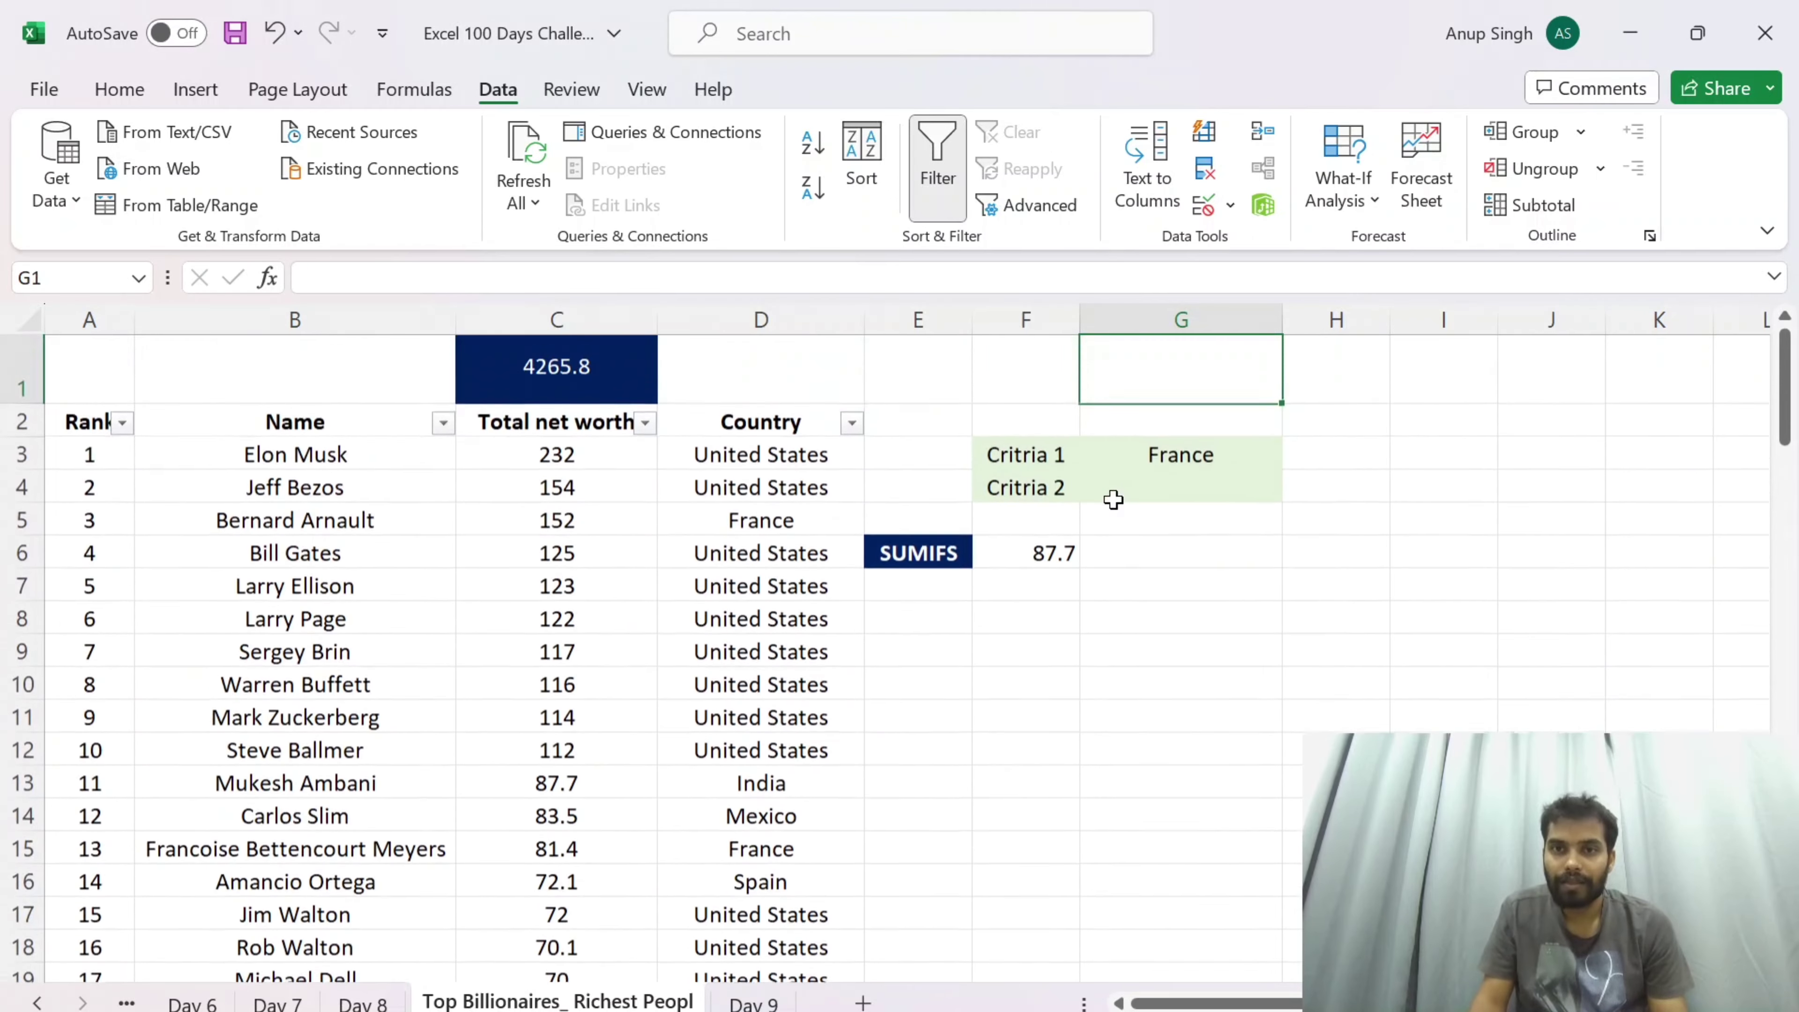
{"action": "key", "text": "ctrl+Down"}
{"action": "key", "text": "Down"}
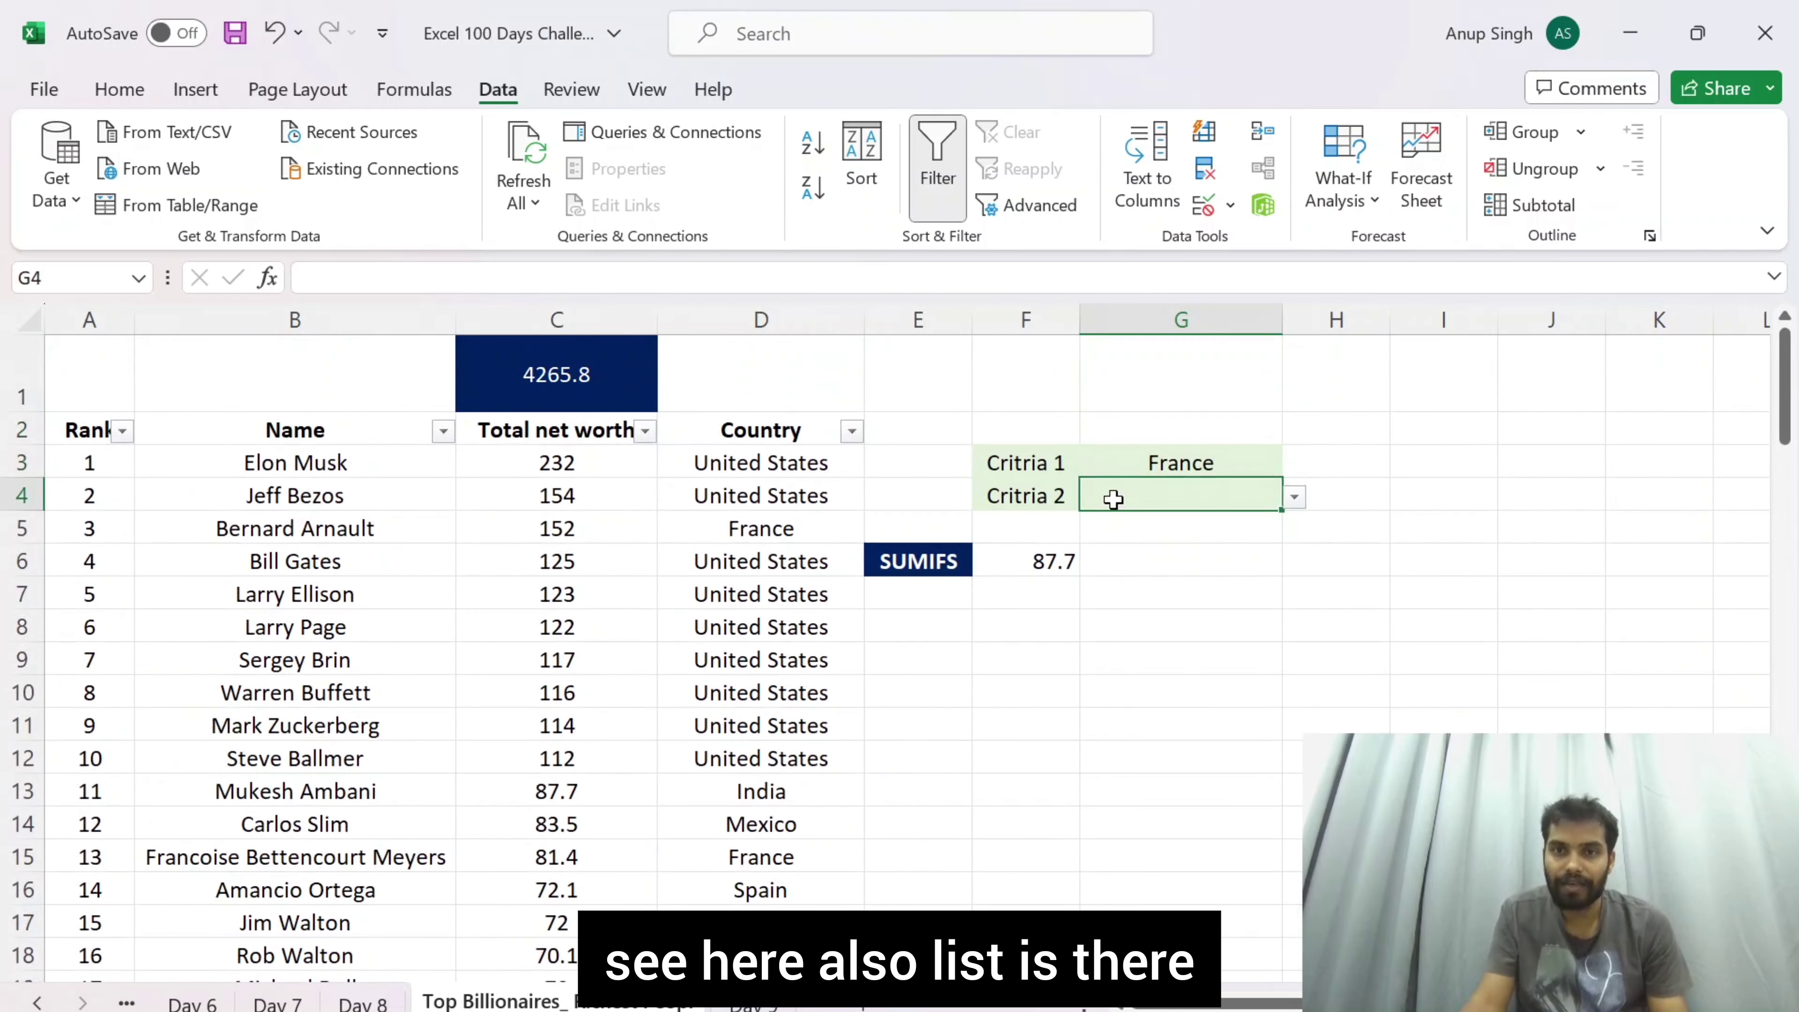
{"action": "left_click", "coordinate": [1296, 498]}
{"action": "left_click", "coordinate": [1185, 594]}
{"action": "left_click", "coordinate": [1294, 497]}
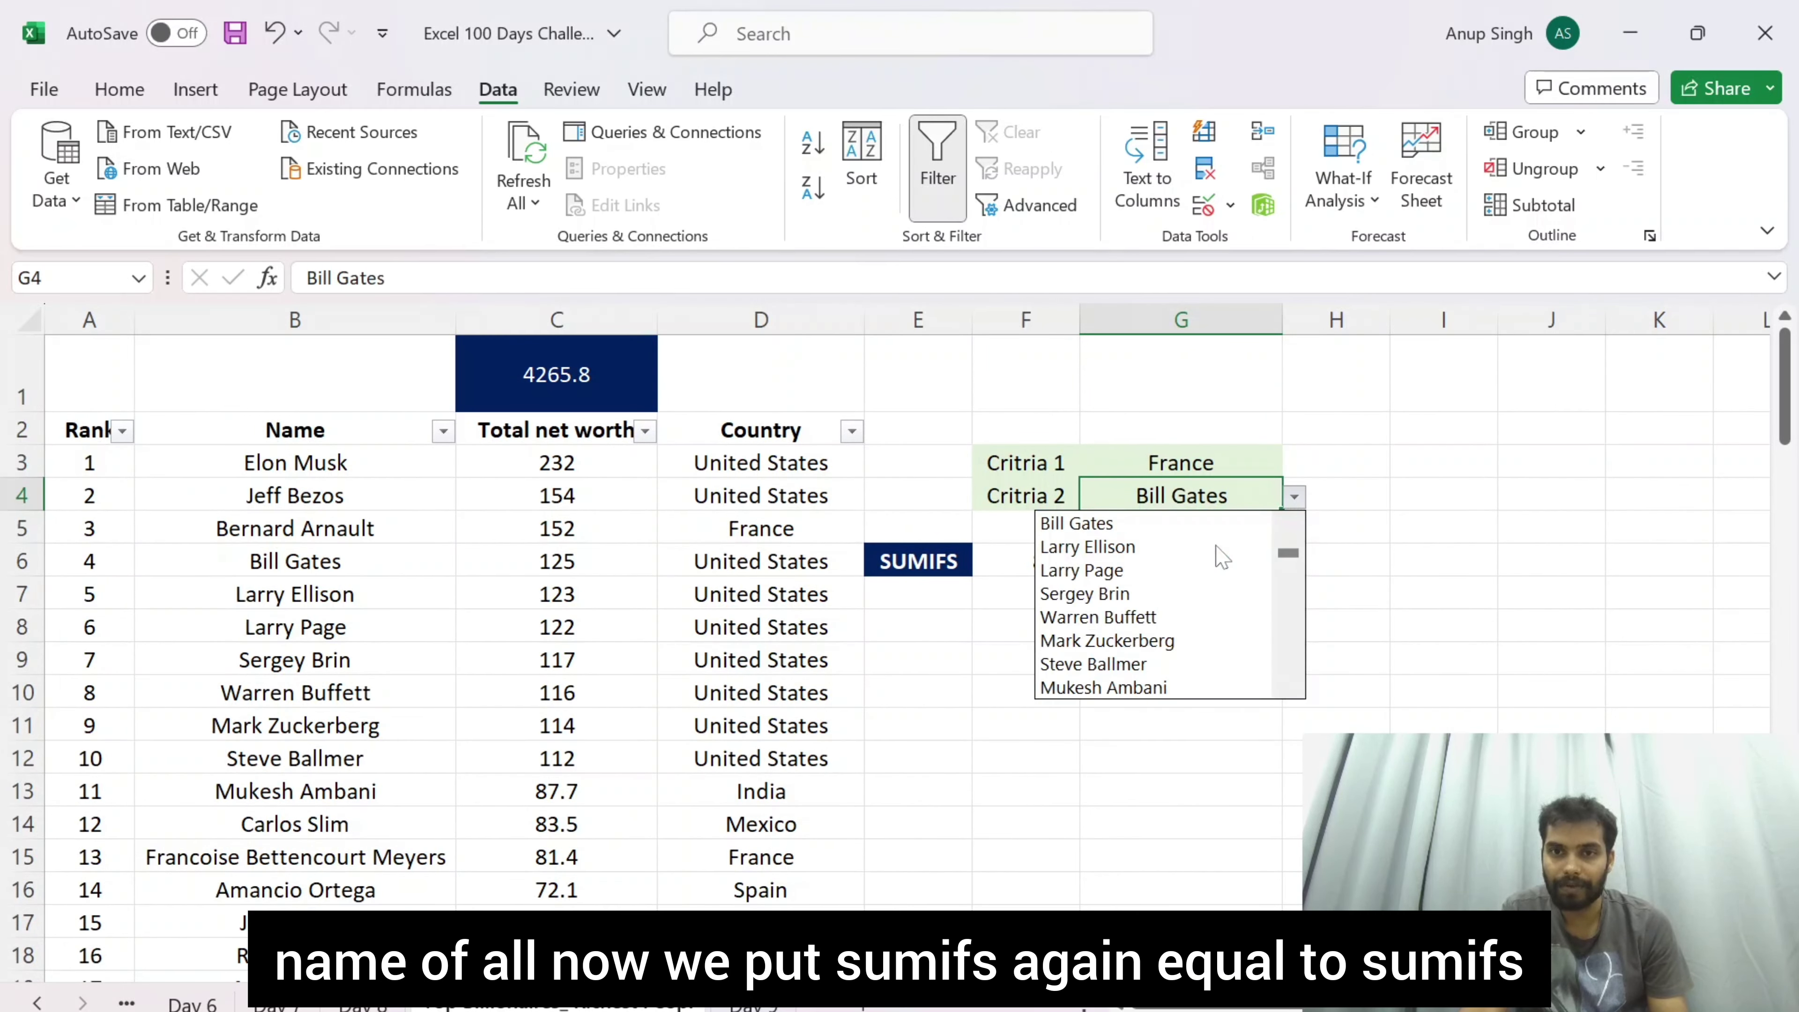
{"action": "left_click", "coordinate": [1216, 548]}
Step: Start a new SUMIFS formula in F6, replacing the existing one, with the absolute sum range $C$3:$C$102
{"action": "left_click", "coordinate": [1026, 561]}
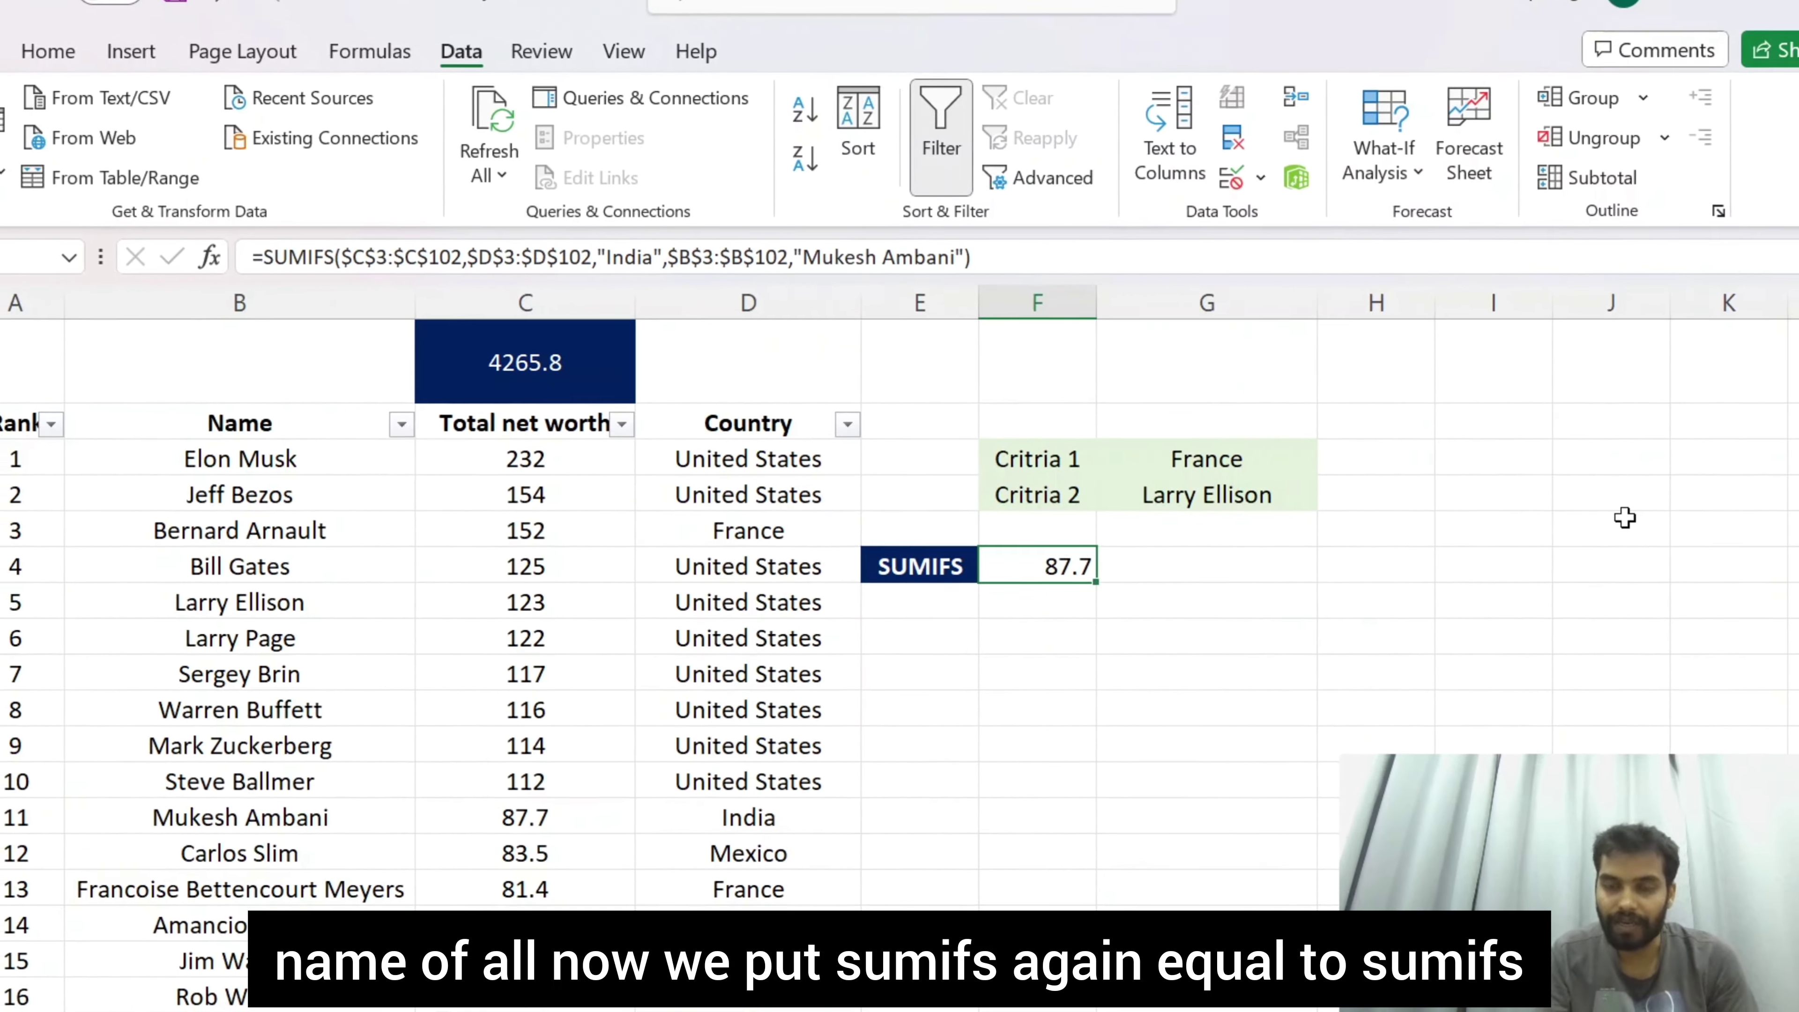
{"action": "type", "text": "=sum"}
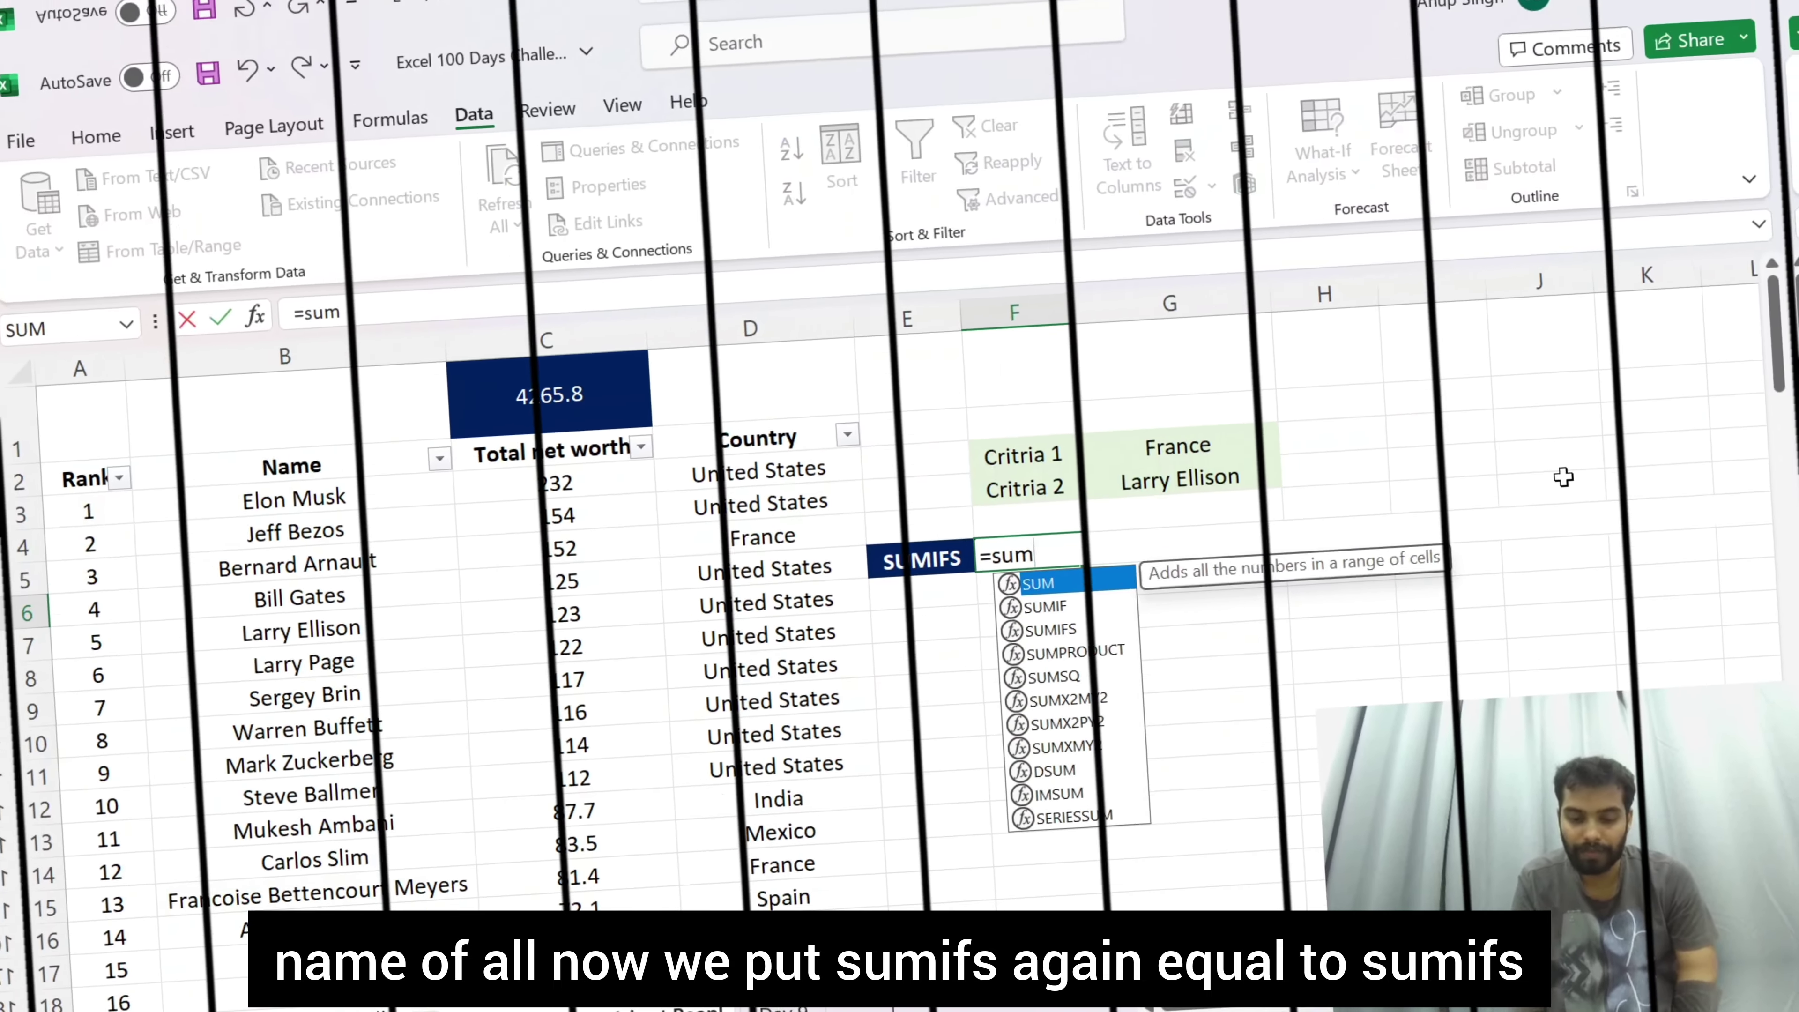
{"action": "type", "text": "ifs"}
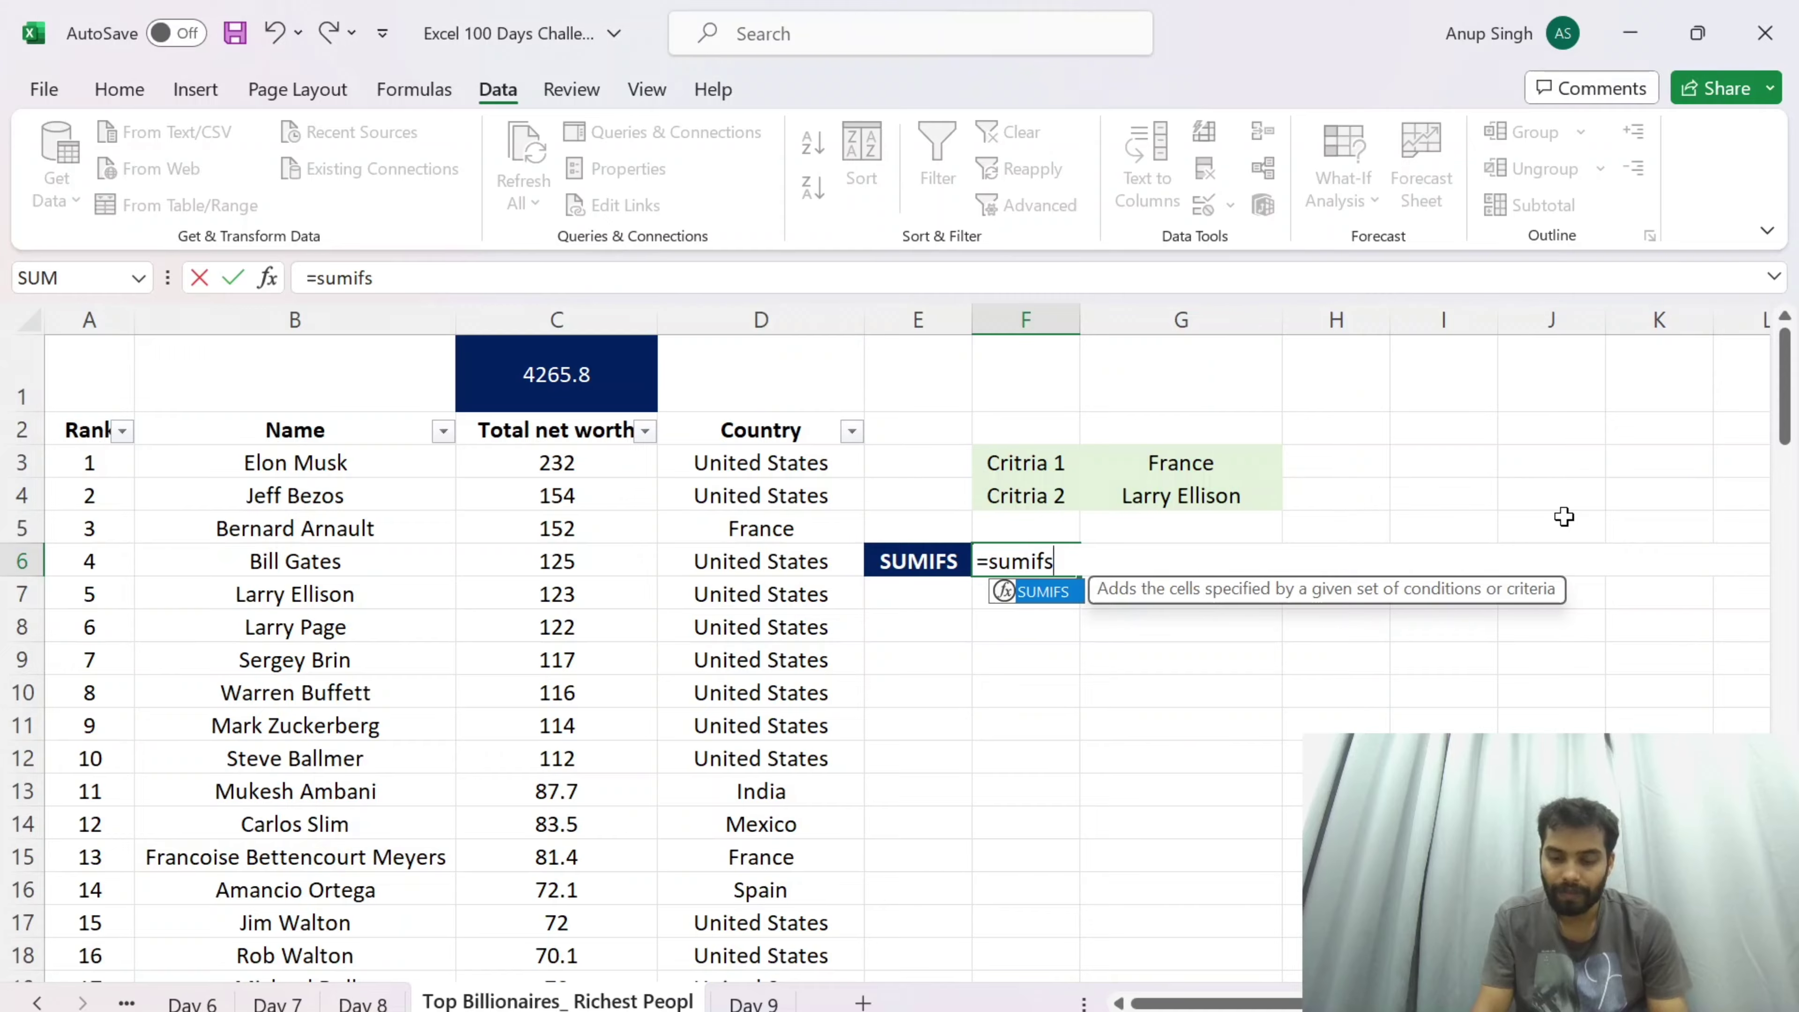
{"action": "key", "text": "Tab"}
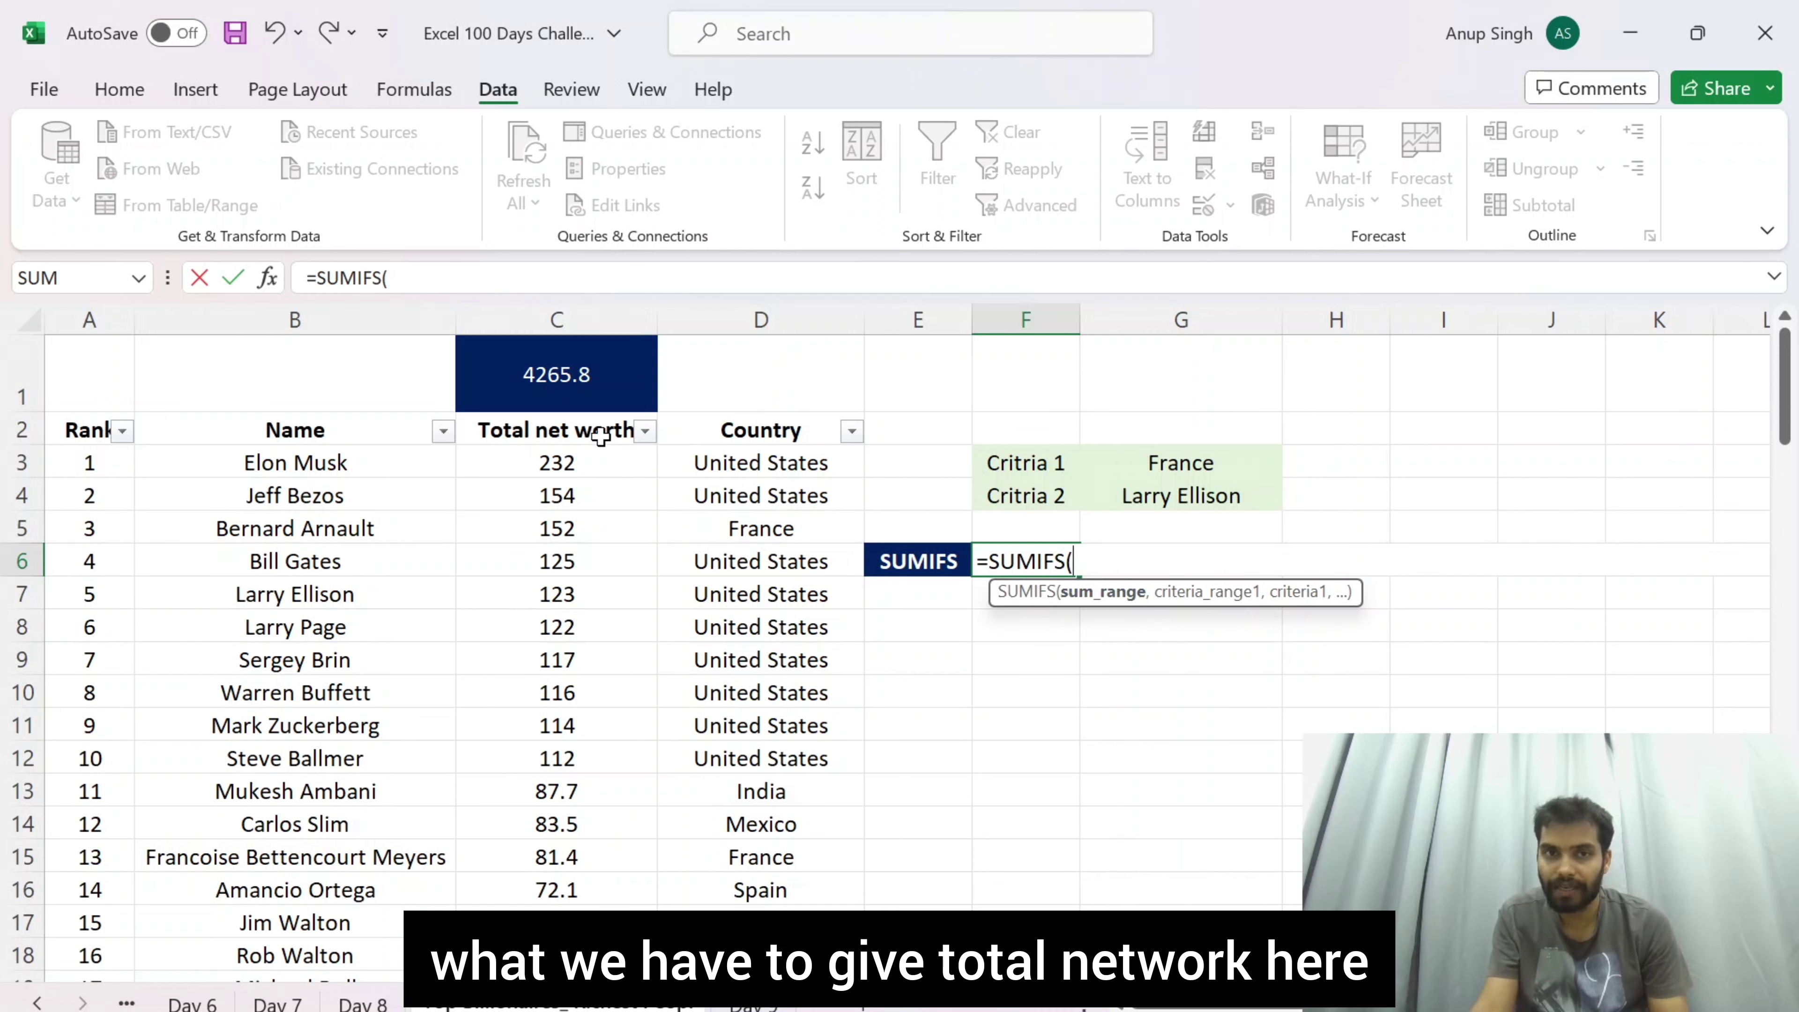
{"action": "left_click", "coordinate": [569, 464]}
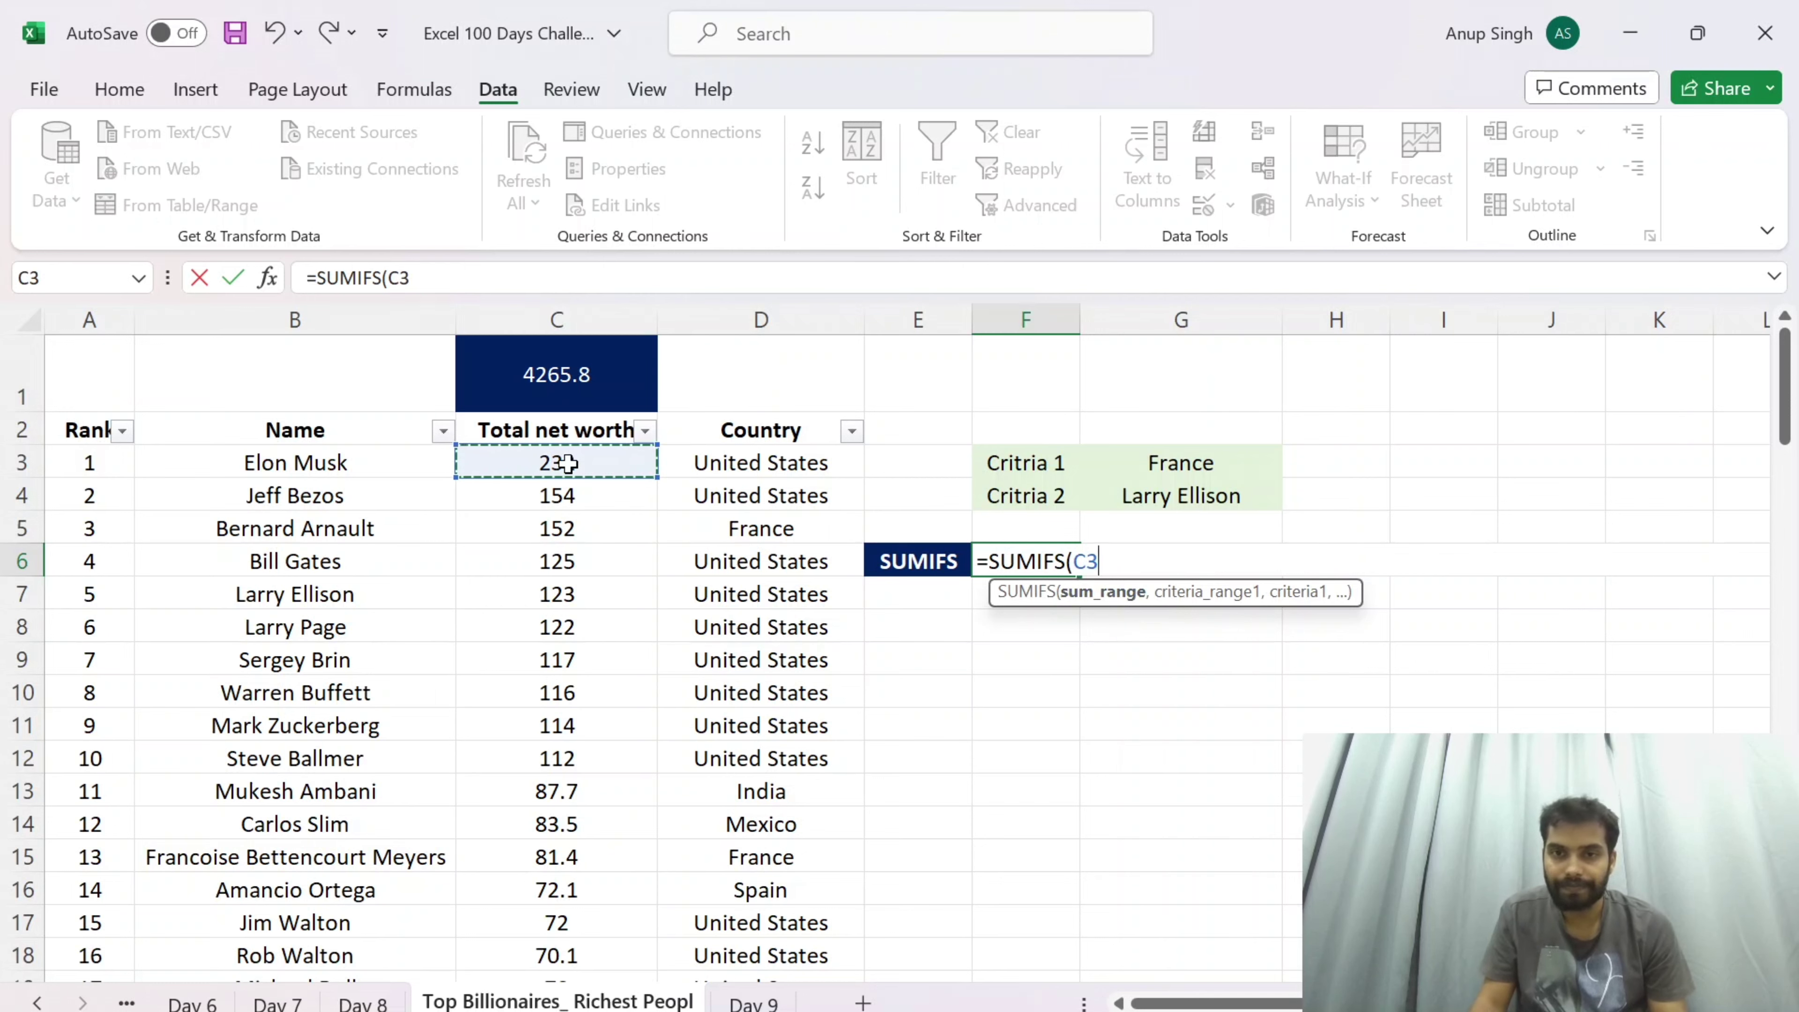
{"action": "key", "text": "ctrl+shift+Down"}
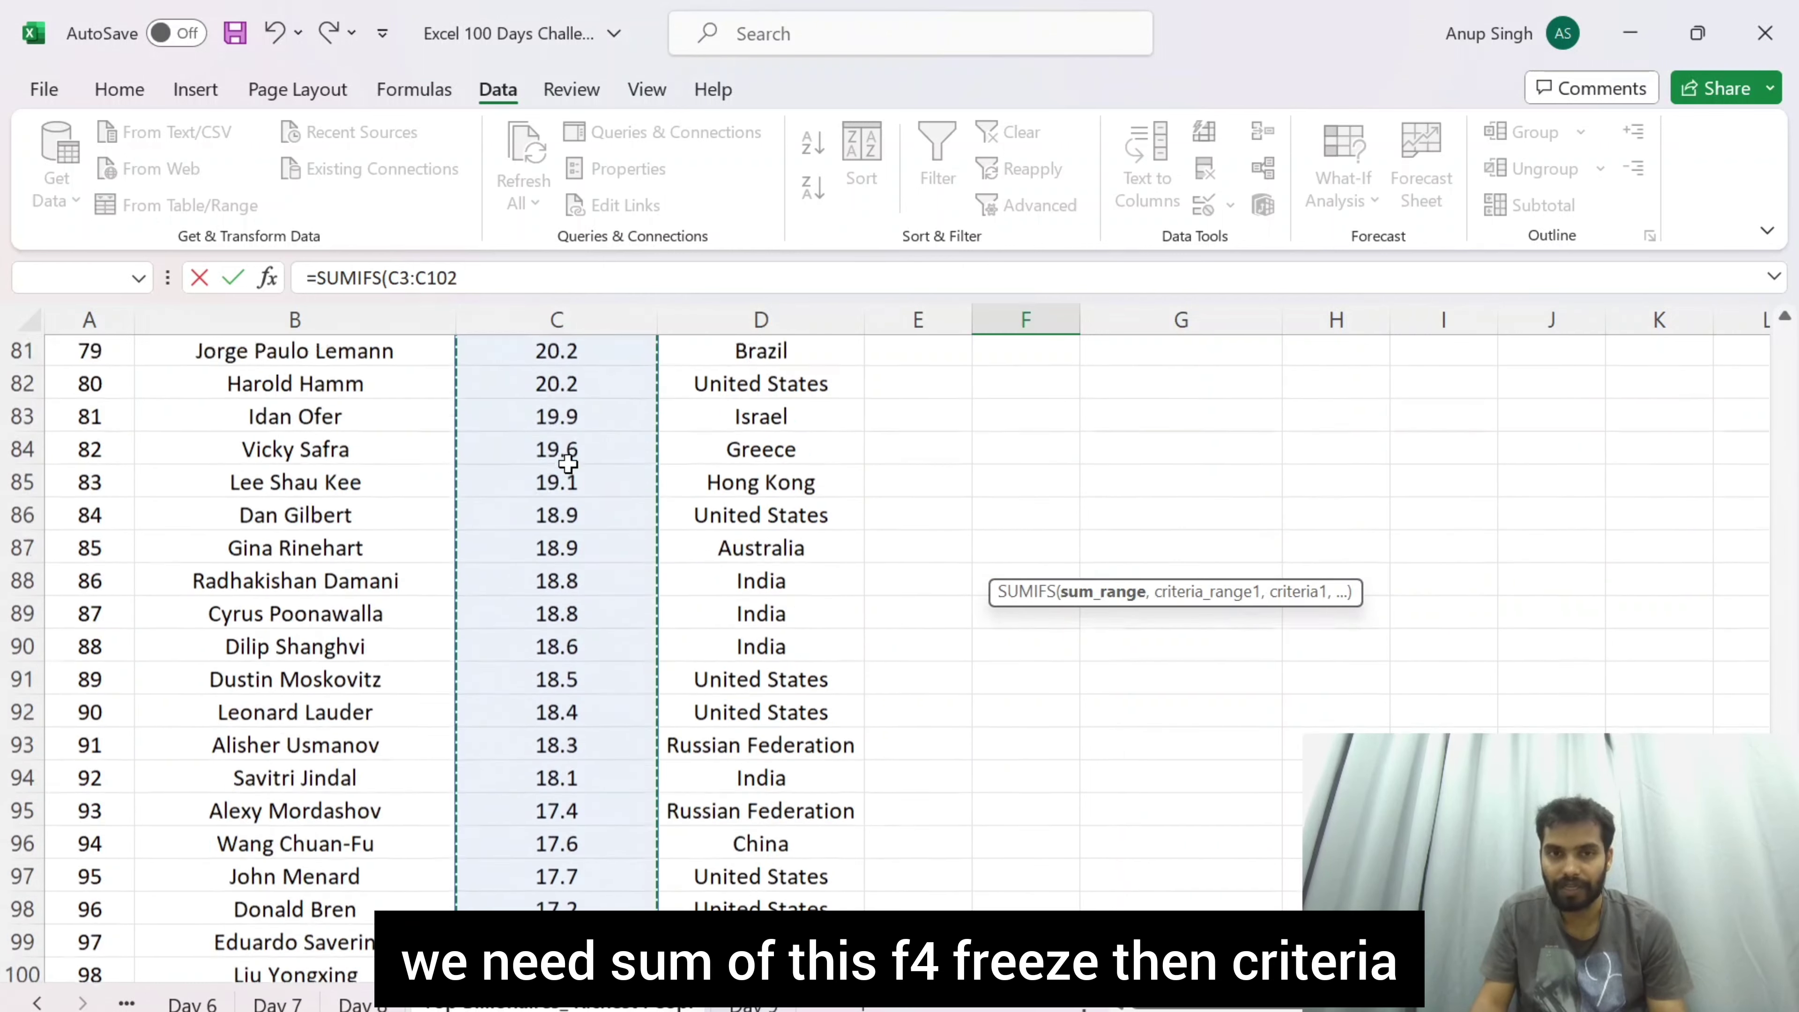
{"action": "key", "text": "F4"}
{"action": "type", "text": ","}
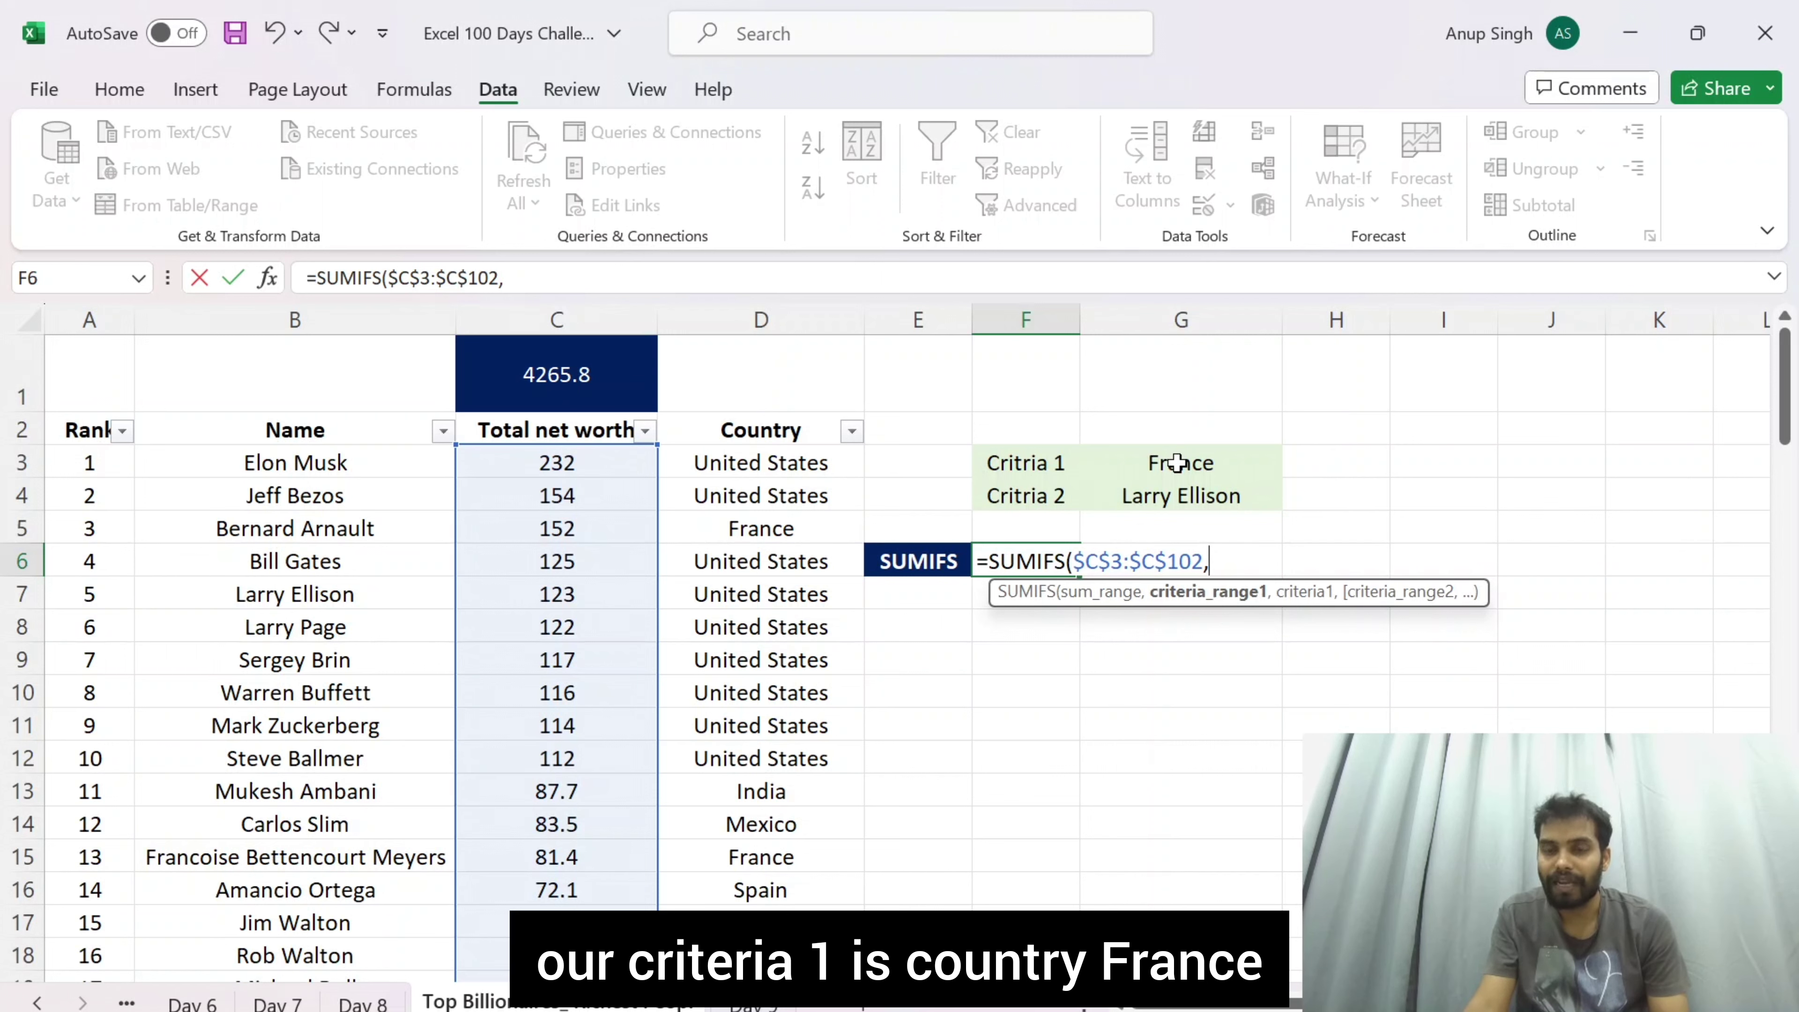
Step: Add the Country column, $D$3:$D$102, as the absolute first criteria range of the SUMIFS formula in F6
{"action": "left_click", "coordinate": [768, 462]}
{"action": "key", "text": "ctrl+shift+Down"}
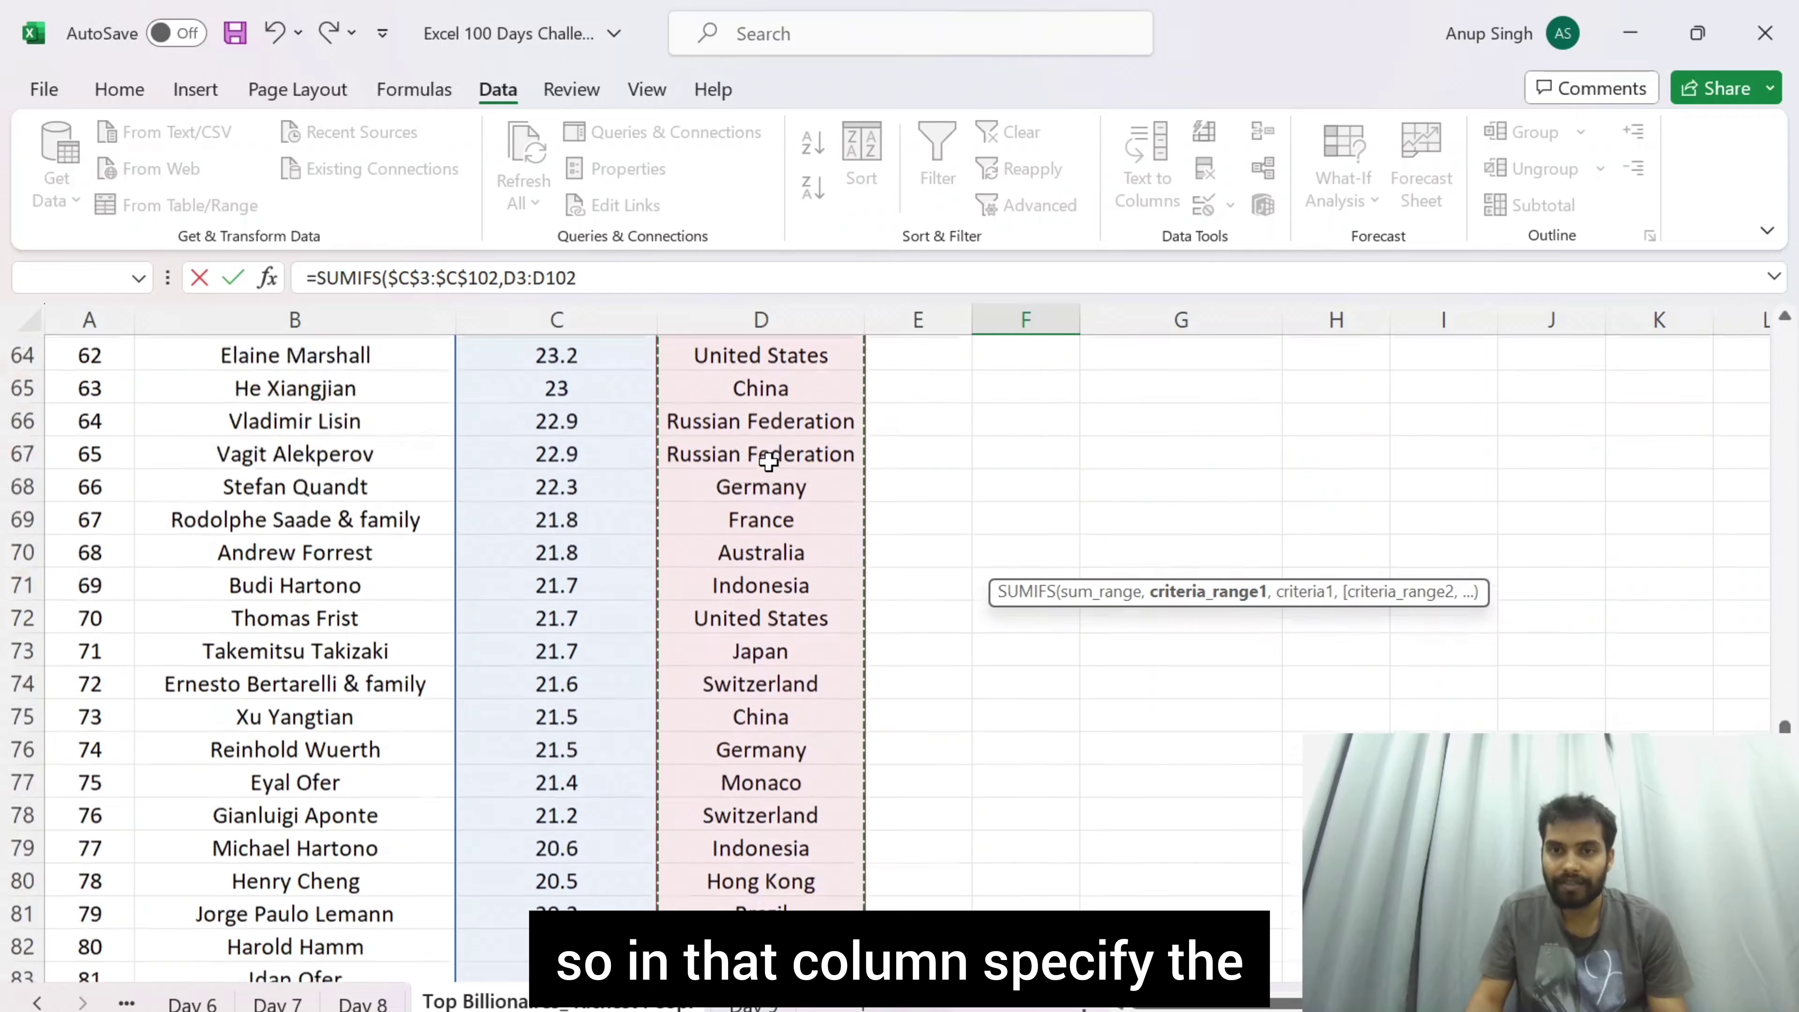
{"action": "key", "text": "F4"}
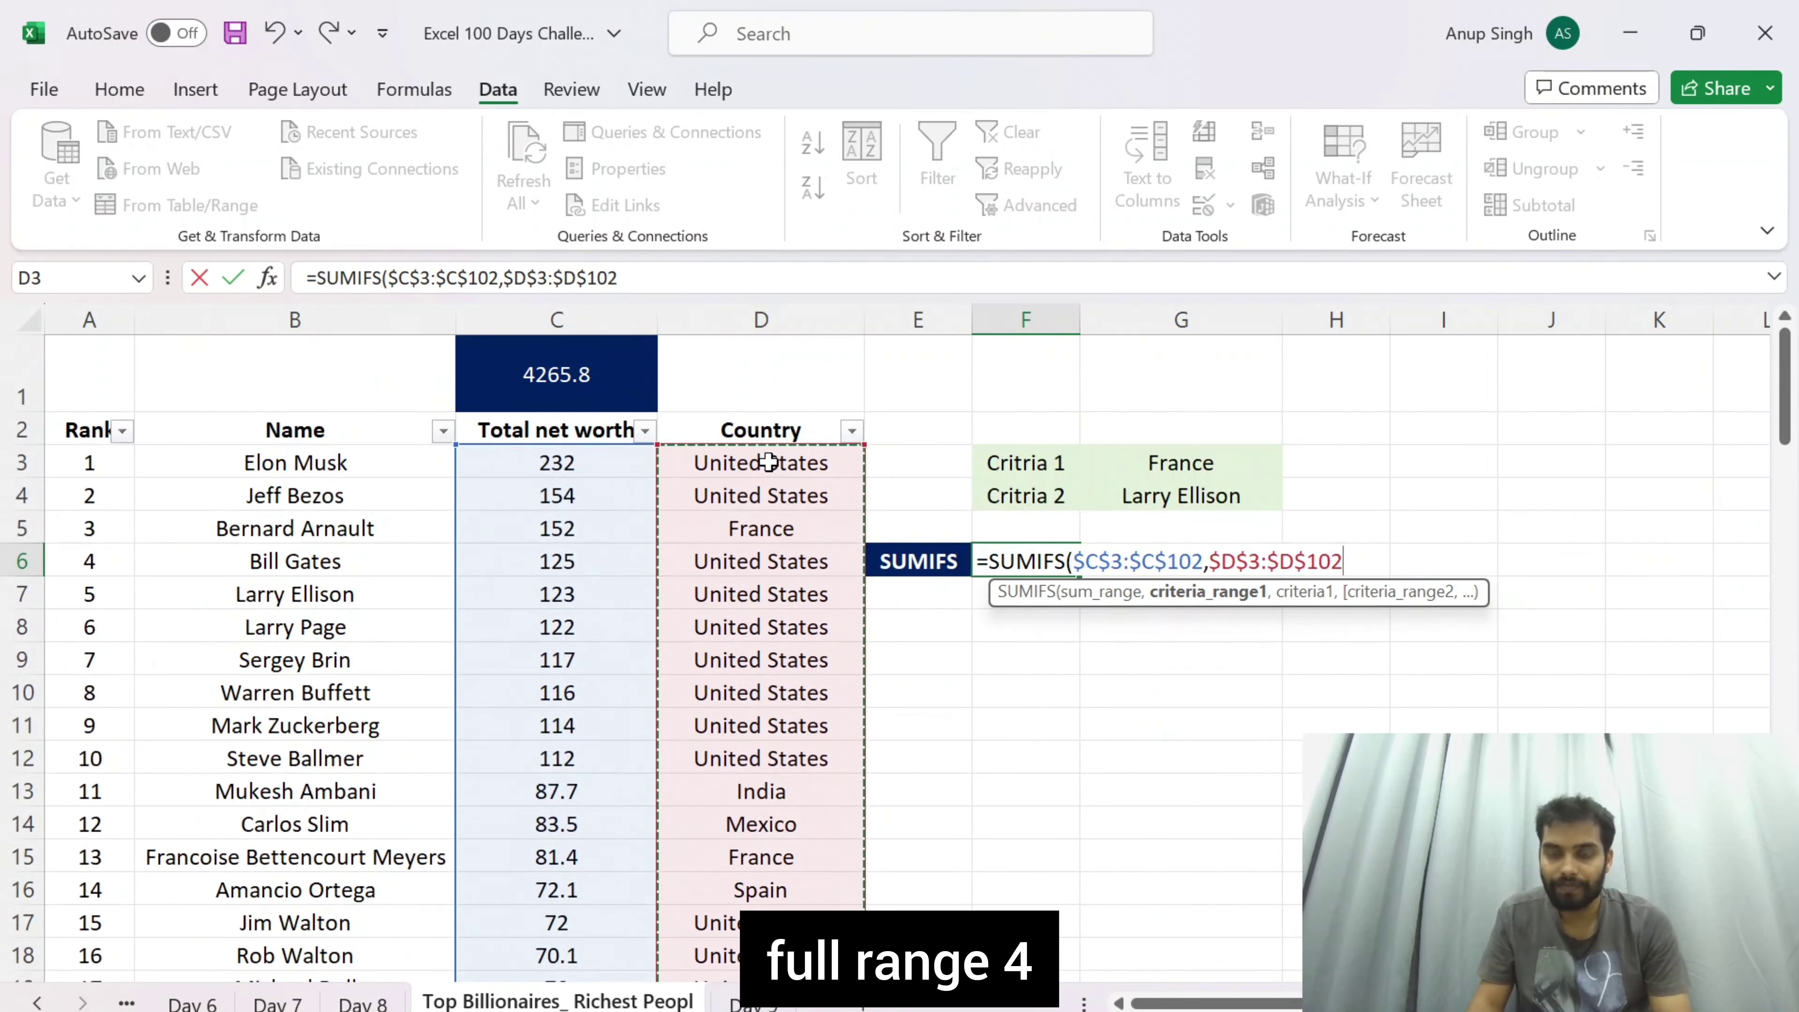
{"action": "type", "text": ","}
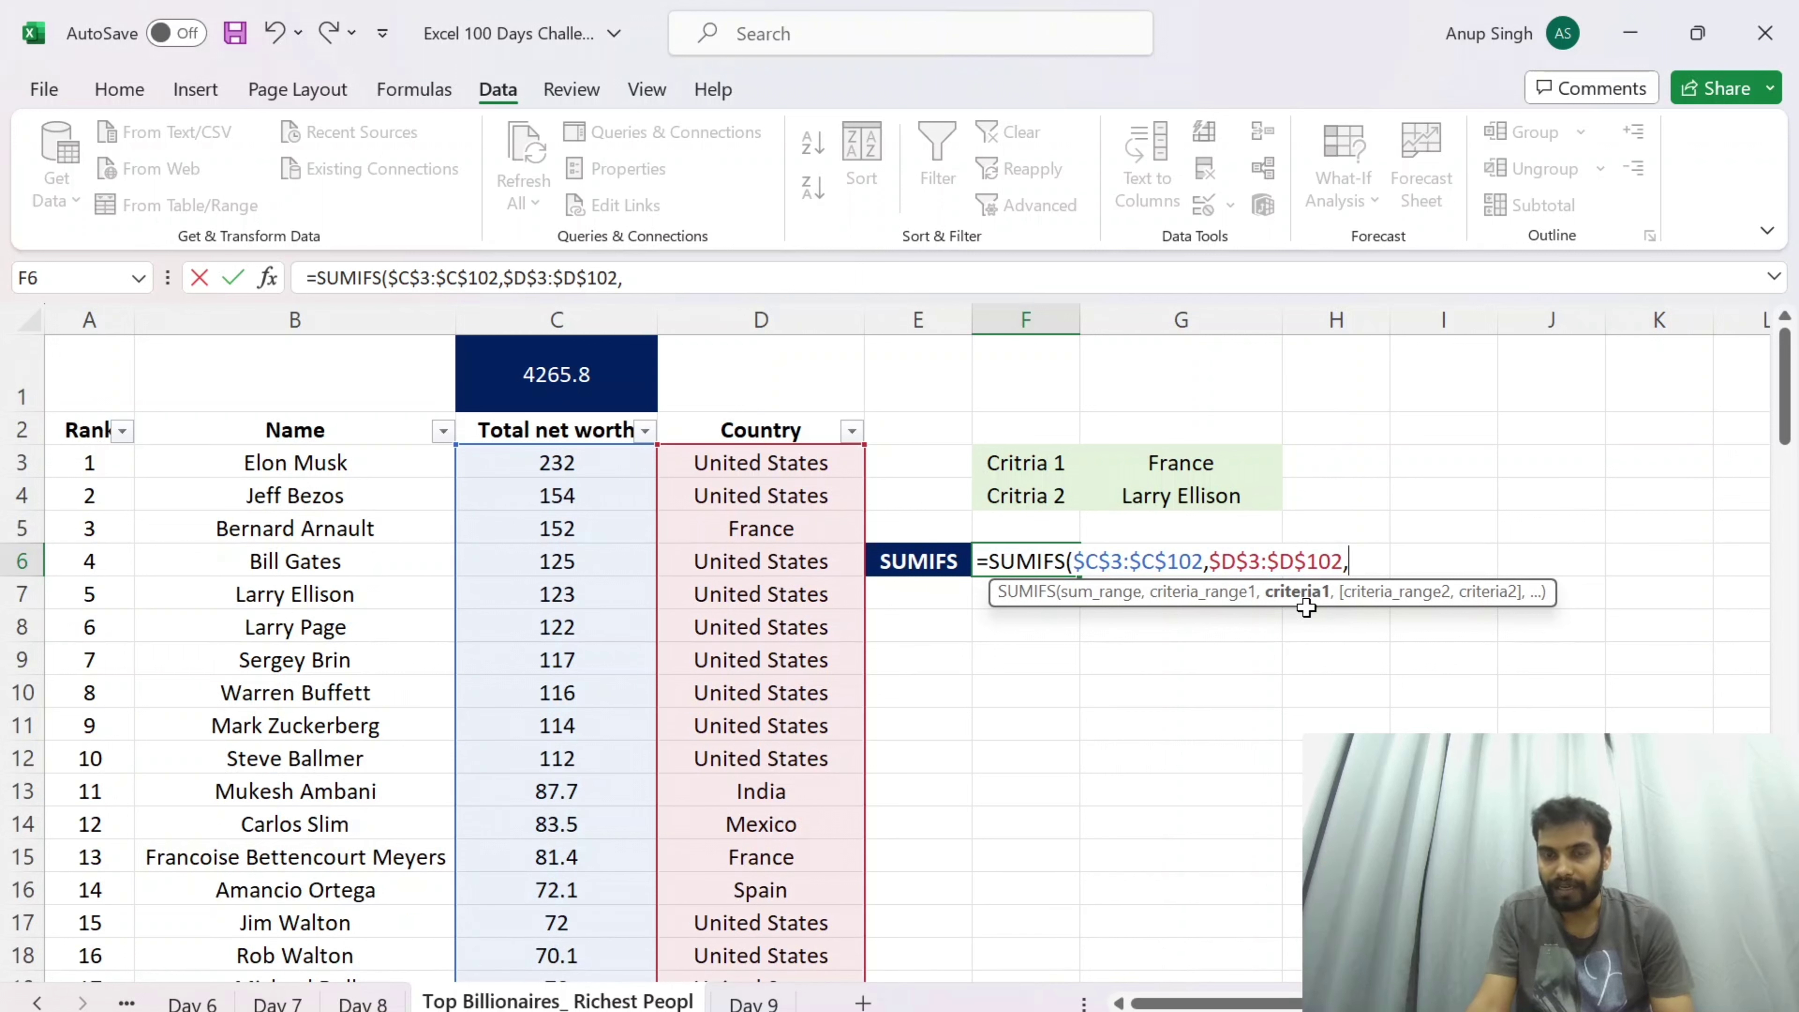
Step: Use G3 as the first criterion of the SUMIFS formula and add the Name column, $B$3:$B$102, as the absolute second criteria range
{"action": "left_click", "coordinate": [1208, 466]}
{"action": "type", "text": ","}
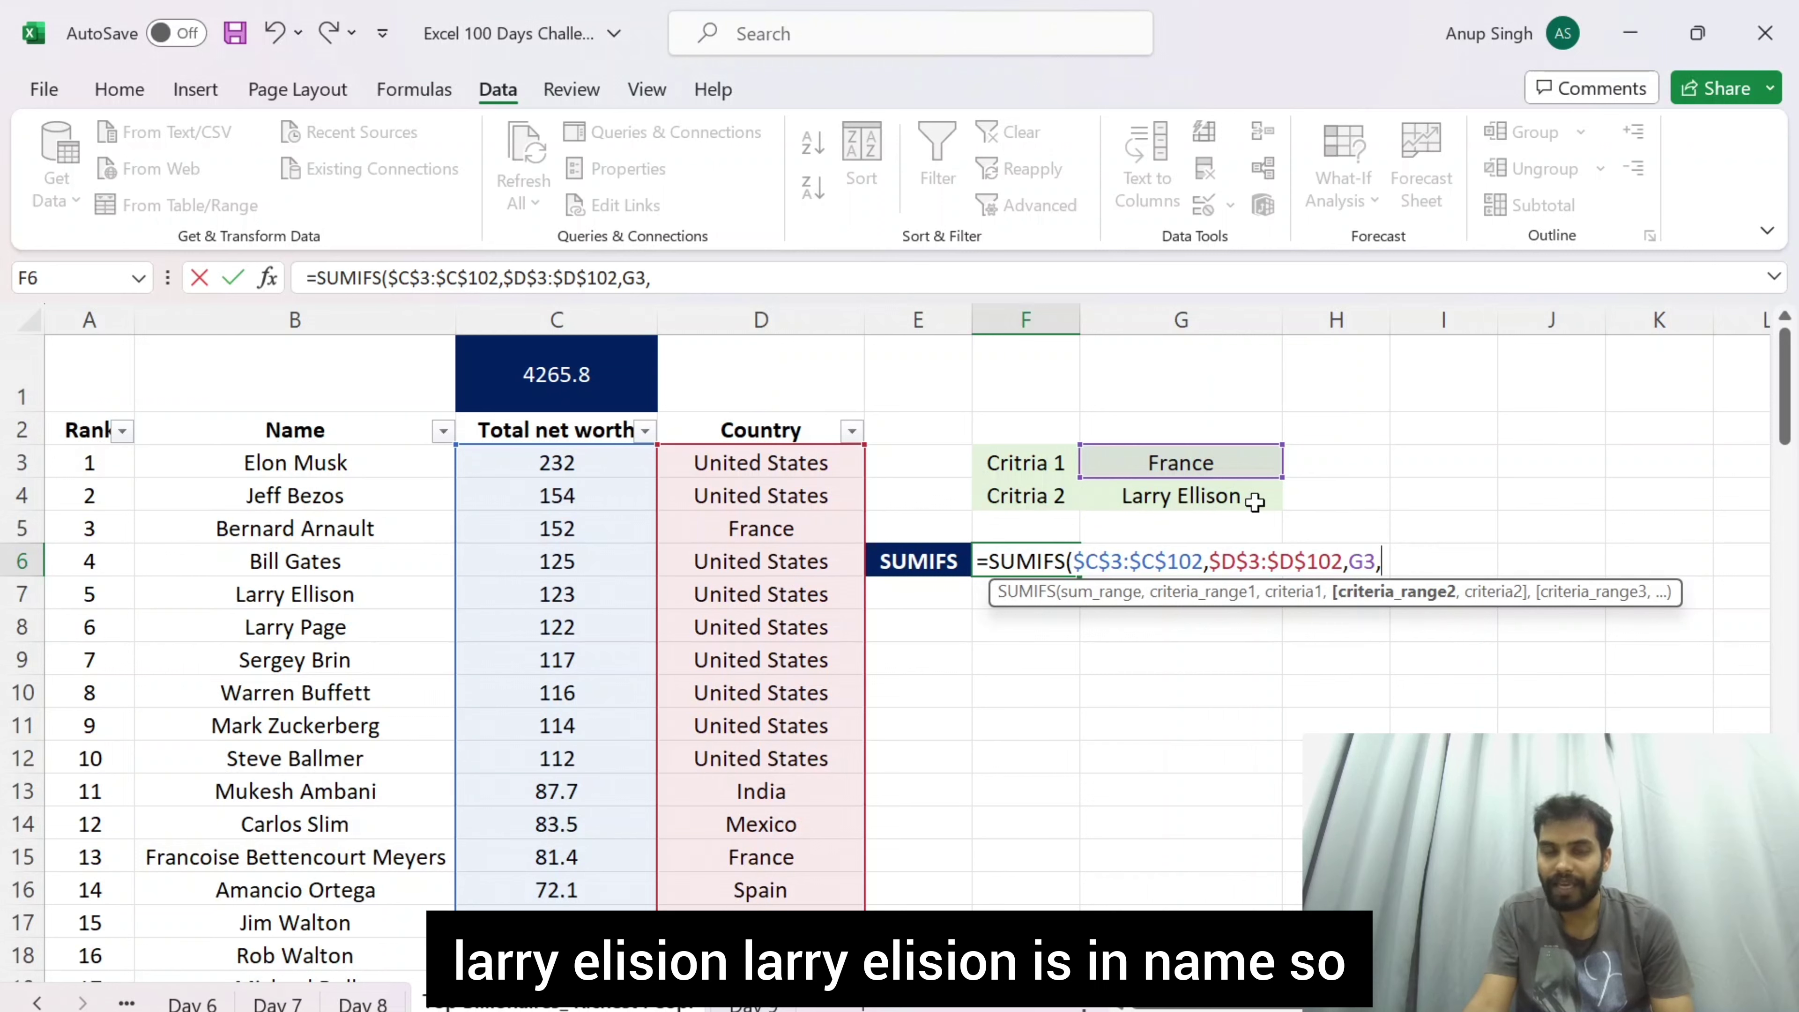
{"action": "left_click", "coordinate": [310, 469]}
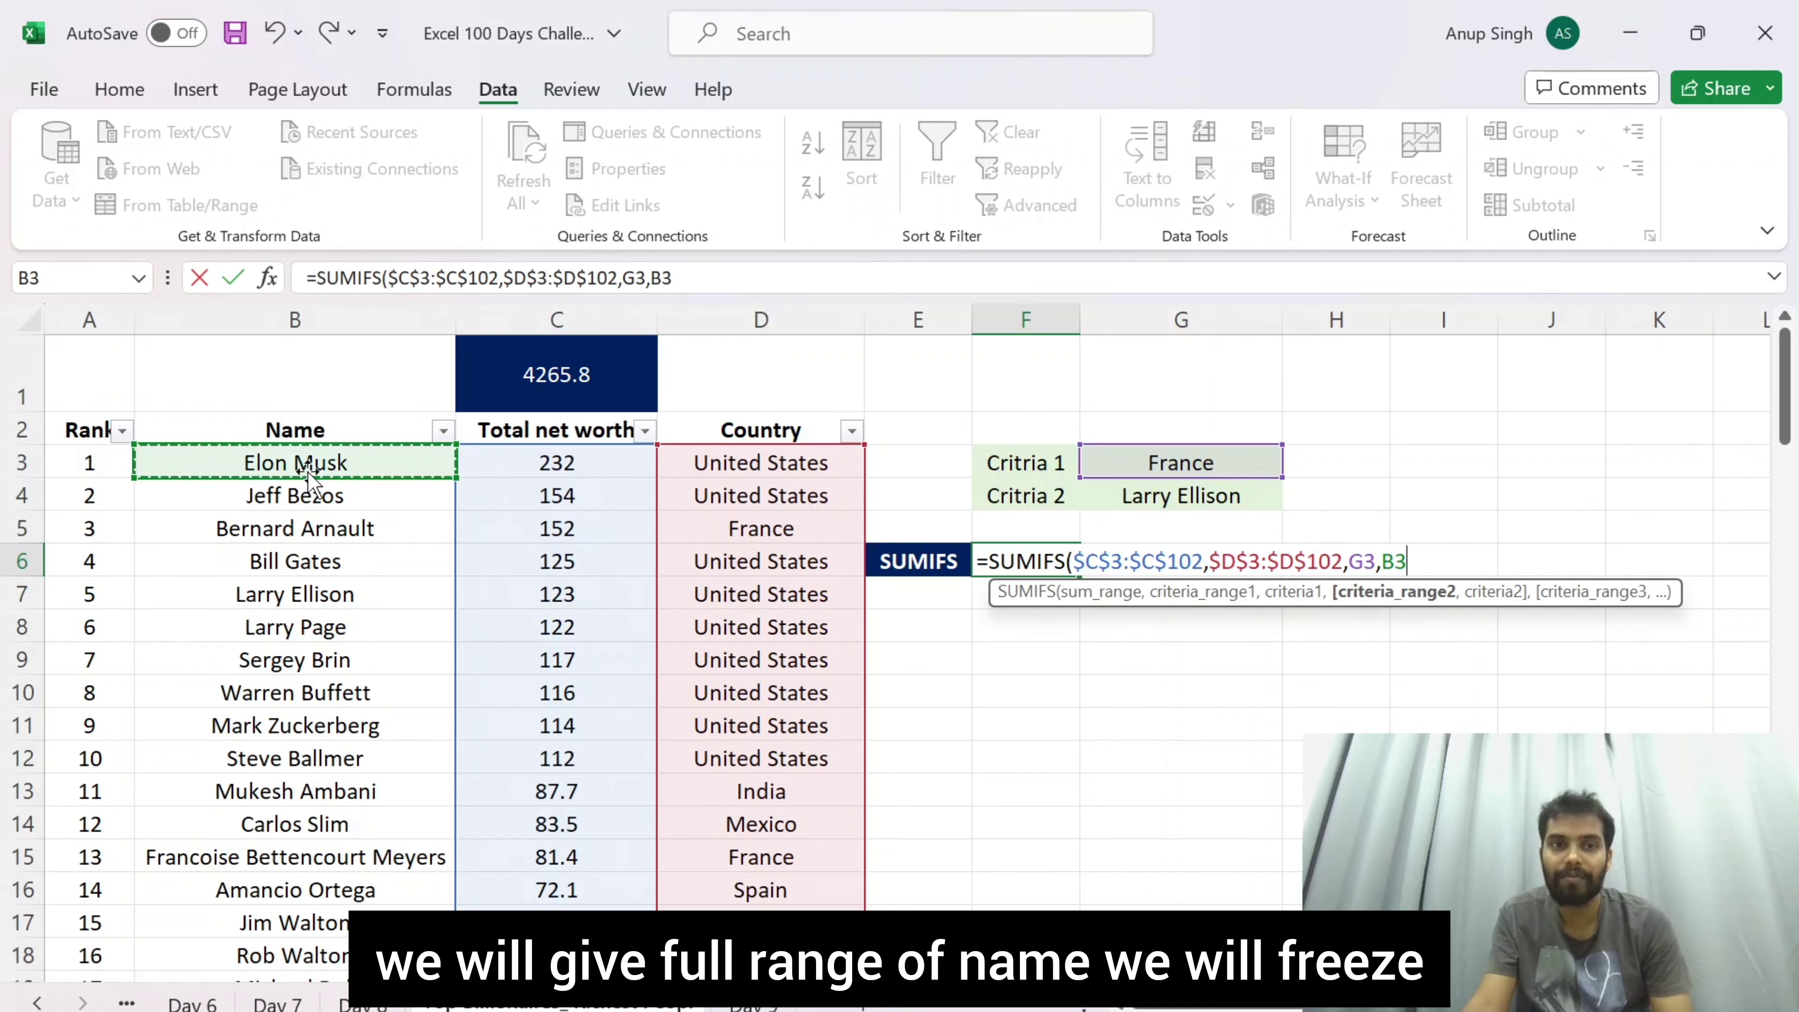
{"action": "key", "text": "ctrl+shift+Down"}
{"action": "key", "text": "F4"}
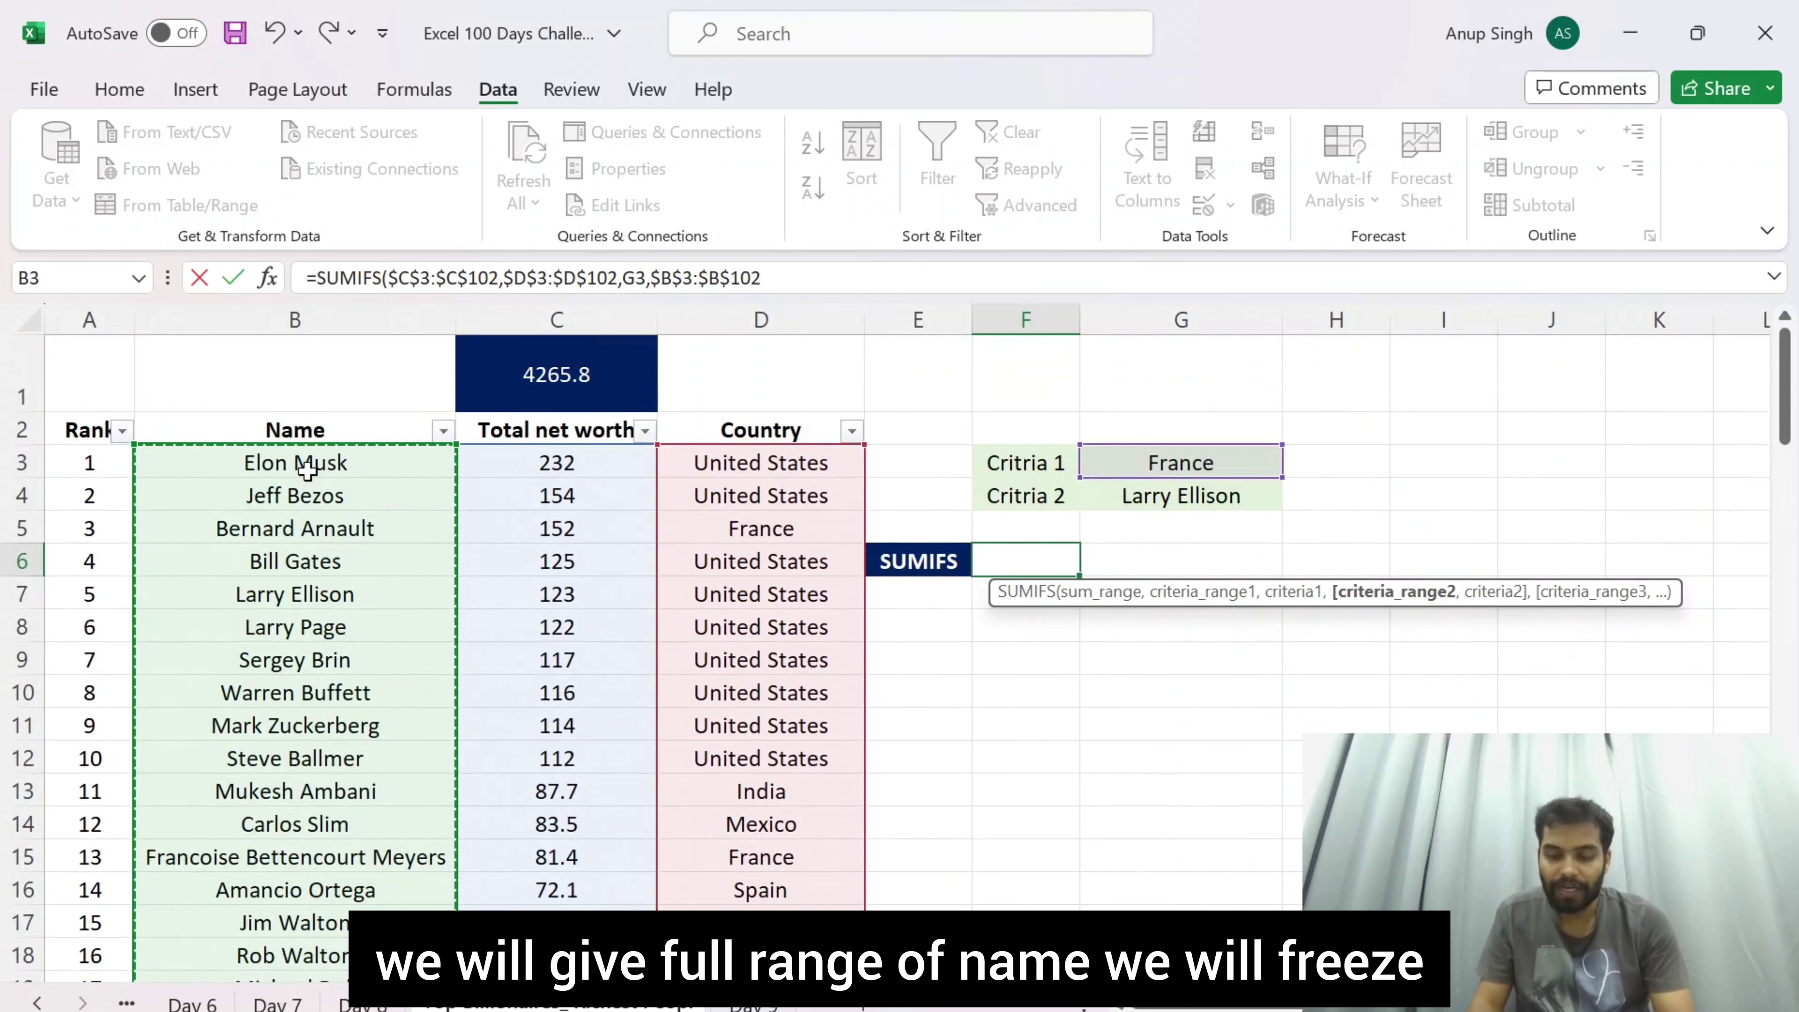
{"action": "type", "text": ","}
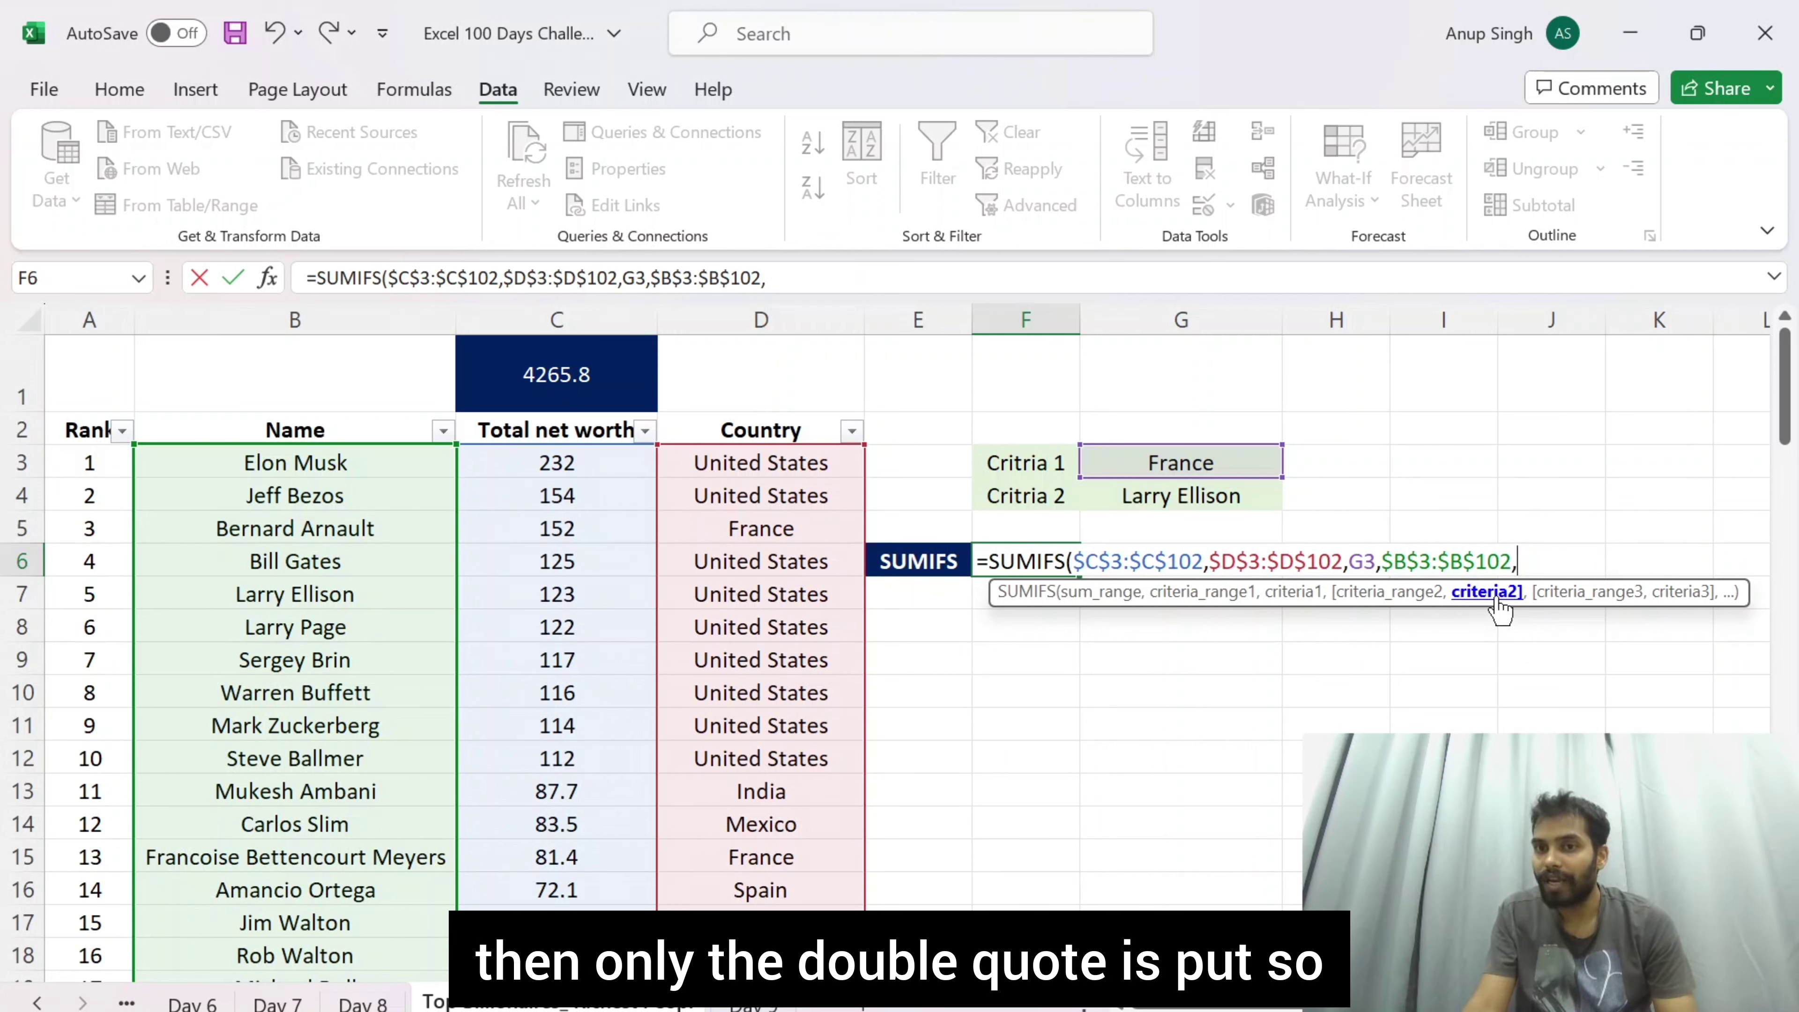
Step: Use G4 as the second criterion and complete the SUMIFS formula in F6, reopening it briefly to review its references
{"action": "left_click", "coordinate": [1201, 500]}
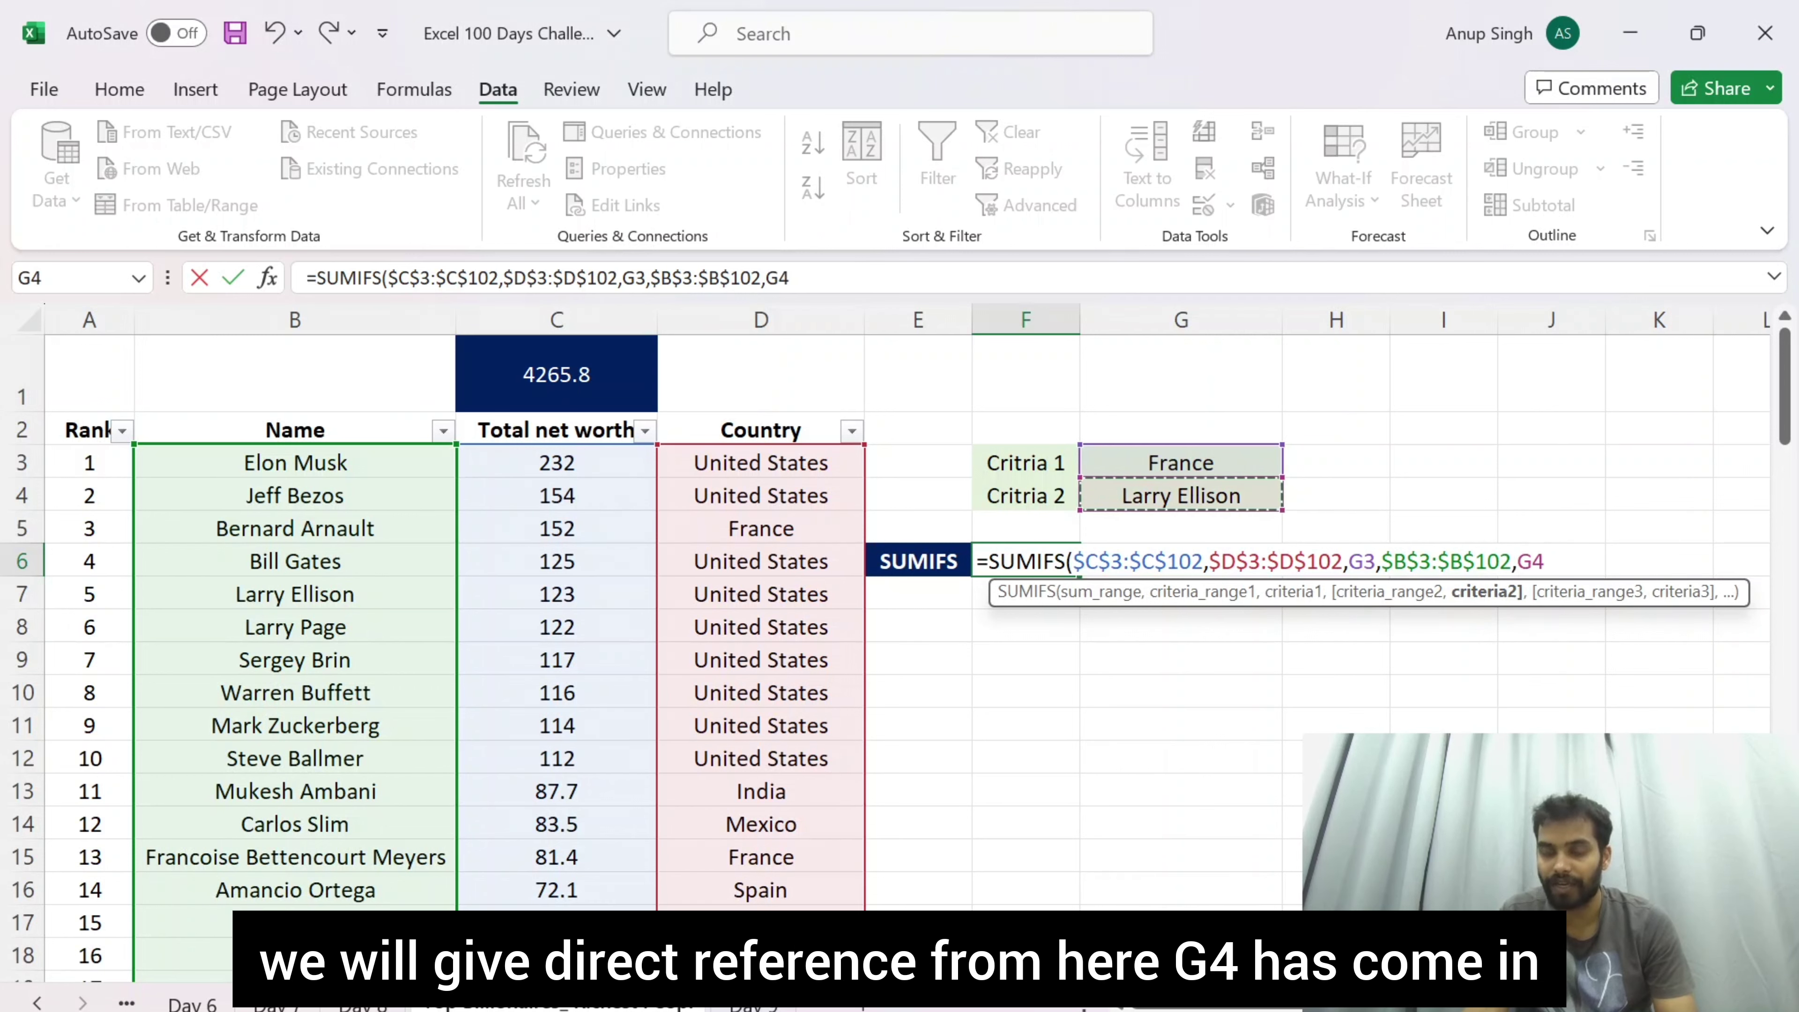
{"action": "type", "text": ")"}
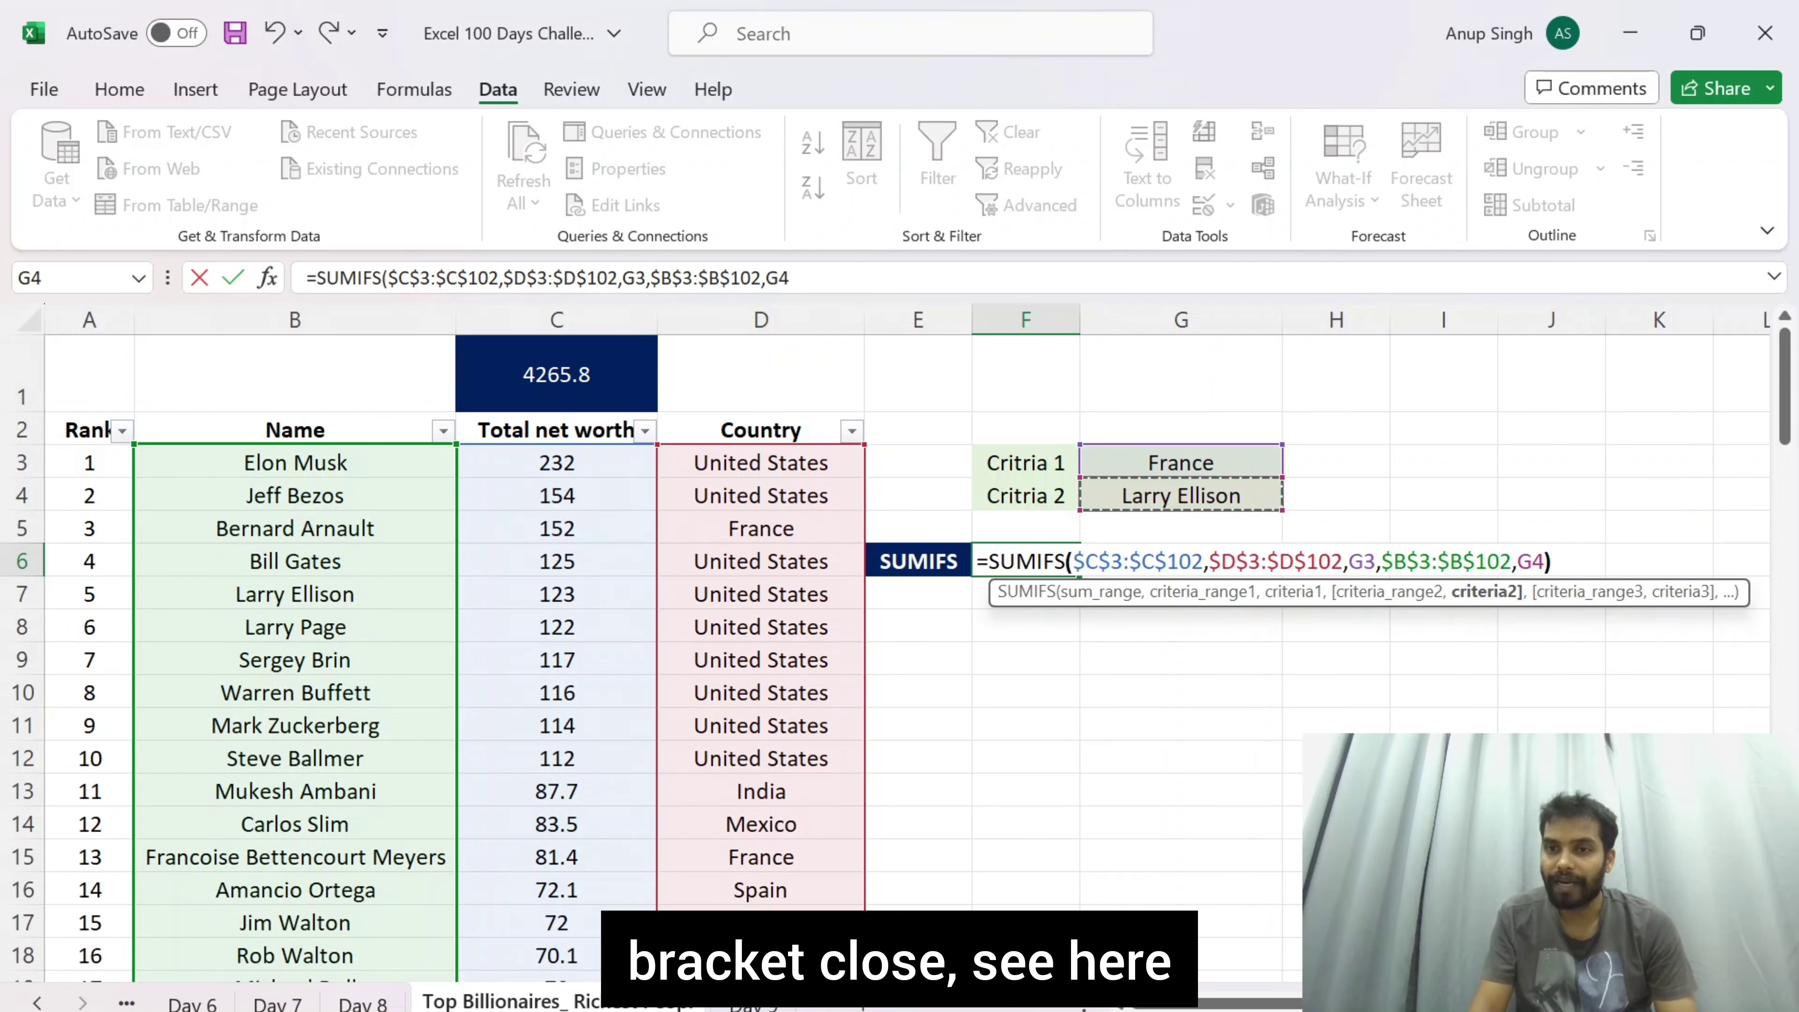
{"action": "key", "text": "Return"}
{"action": "key", "text": "F2"}
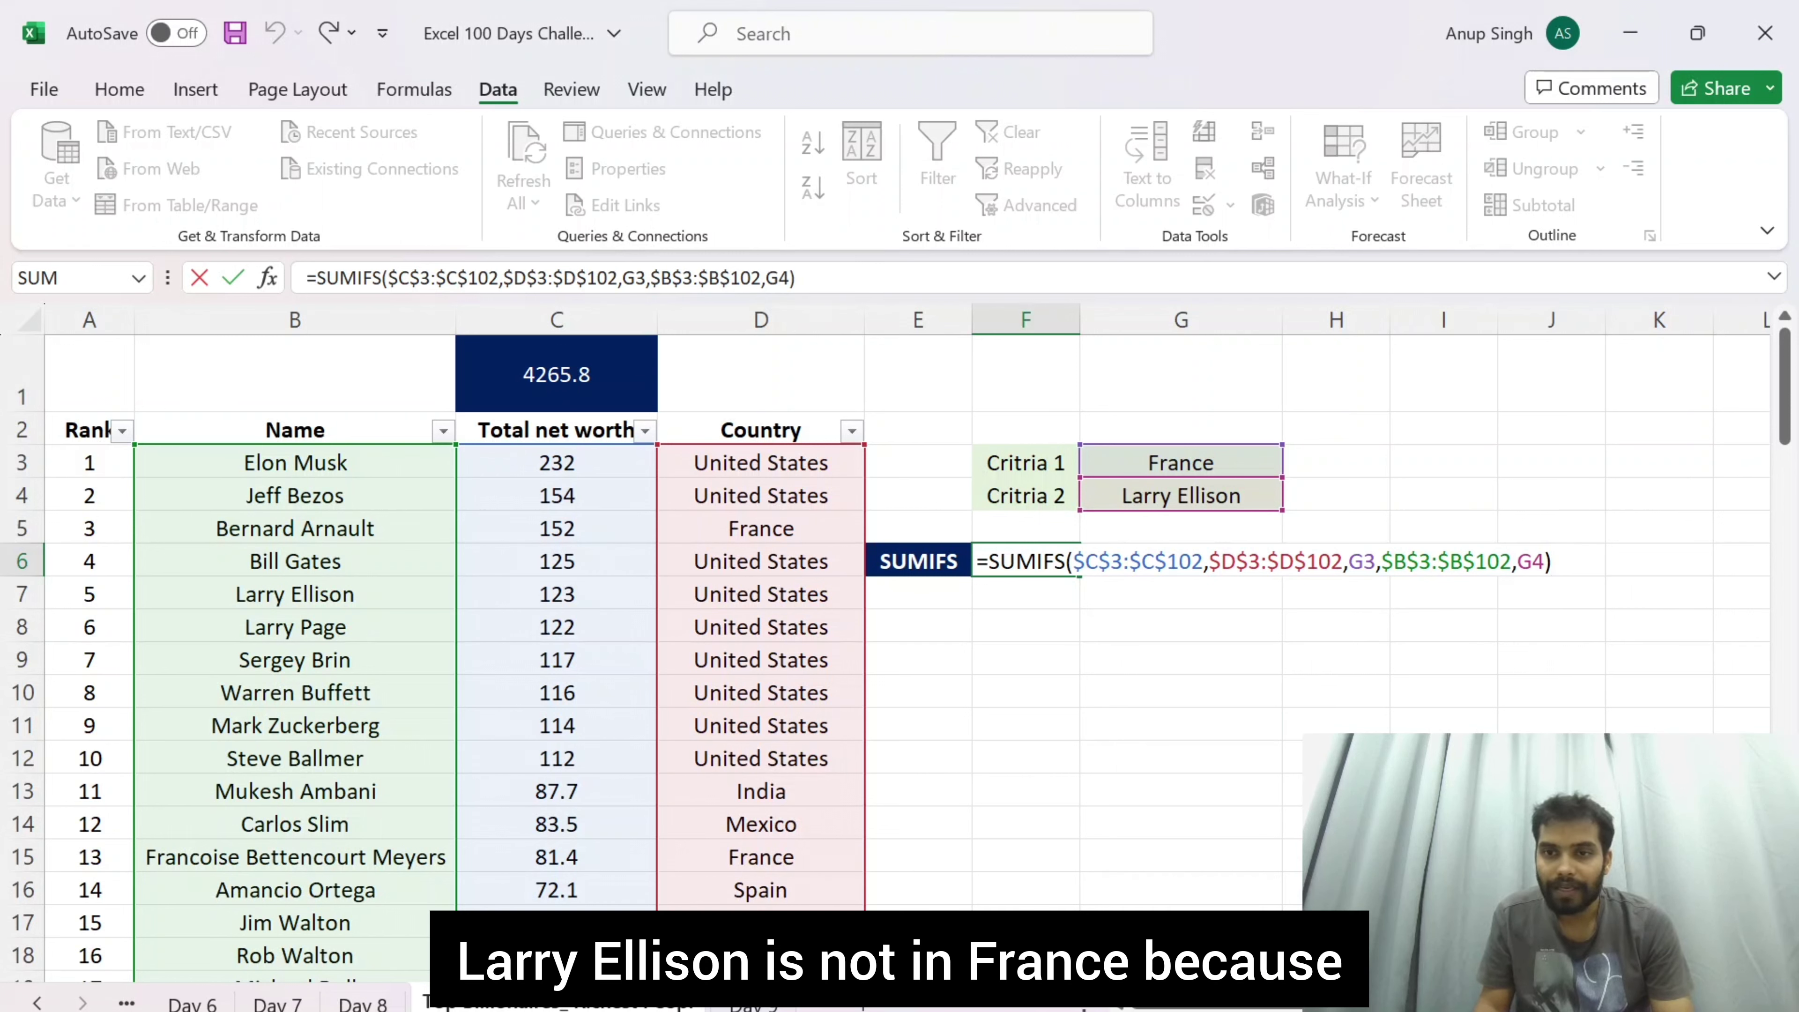
{"action": "key", "text": "ctrl+Return"}
Step: Examine the Name, Total net worth and Country columns for the France entry in row 5 and Larry Ellison's entry
{"action": "key", "text": "Down"}
{"action": "key", "text": "Left"}
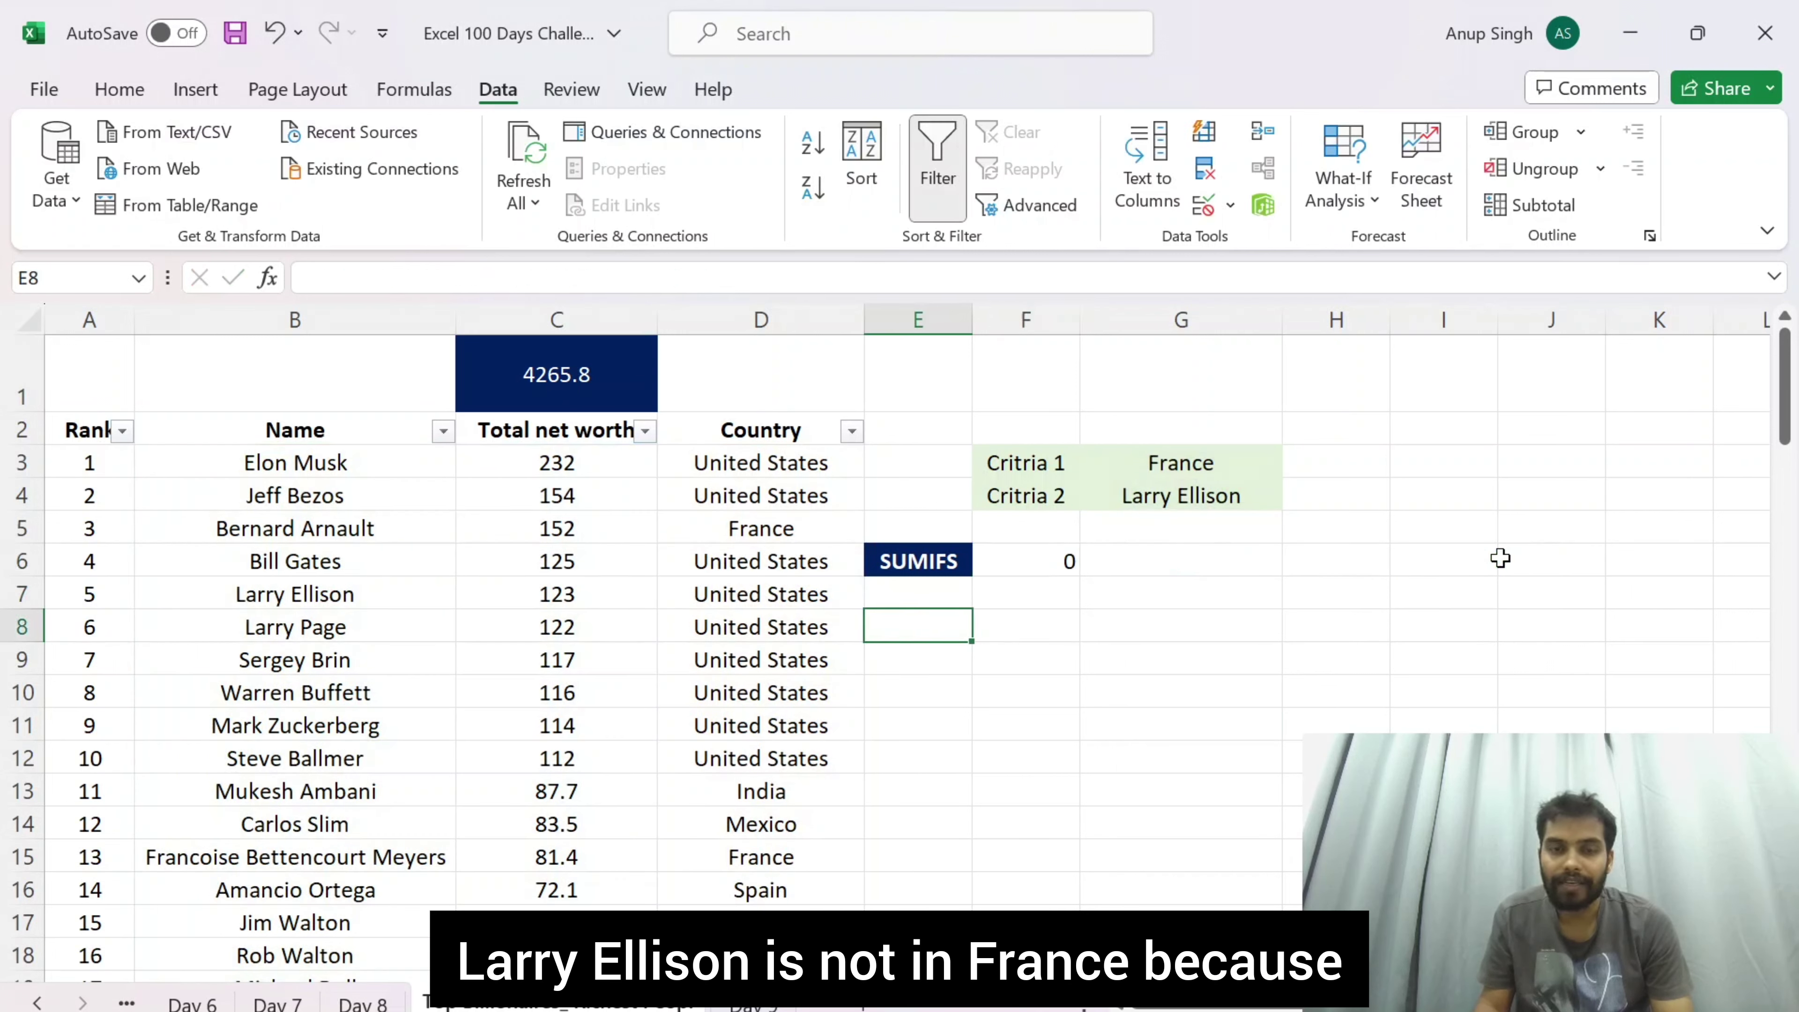
{"action": "key", "text": "Left"}
{"action": "key", "text": "Up"}
{"action": "key", "text": "Up"}
{"action": "key", "text": "shift+Left"}
{"action": "key", "text": "shift+Left"}
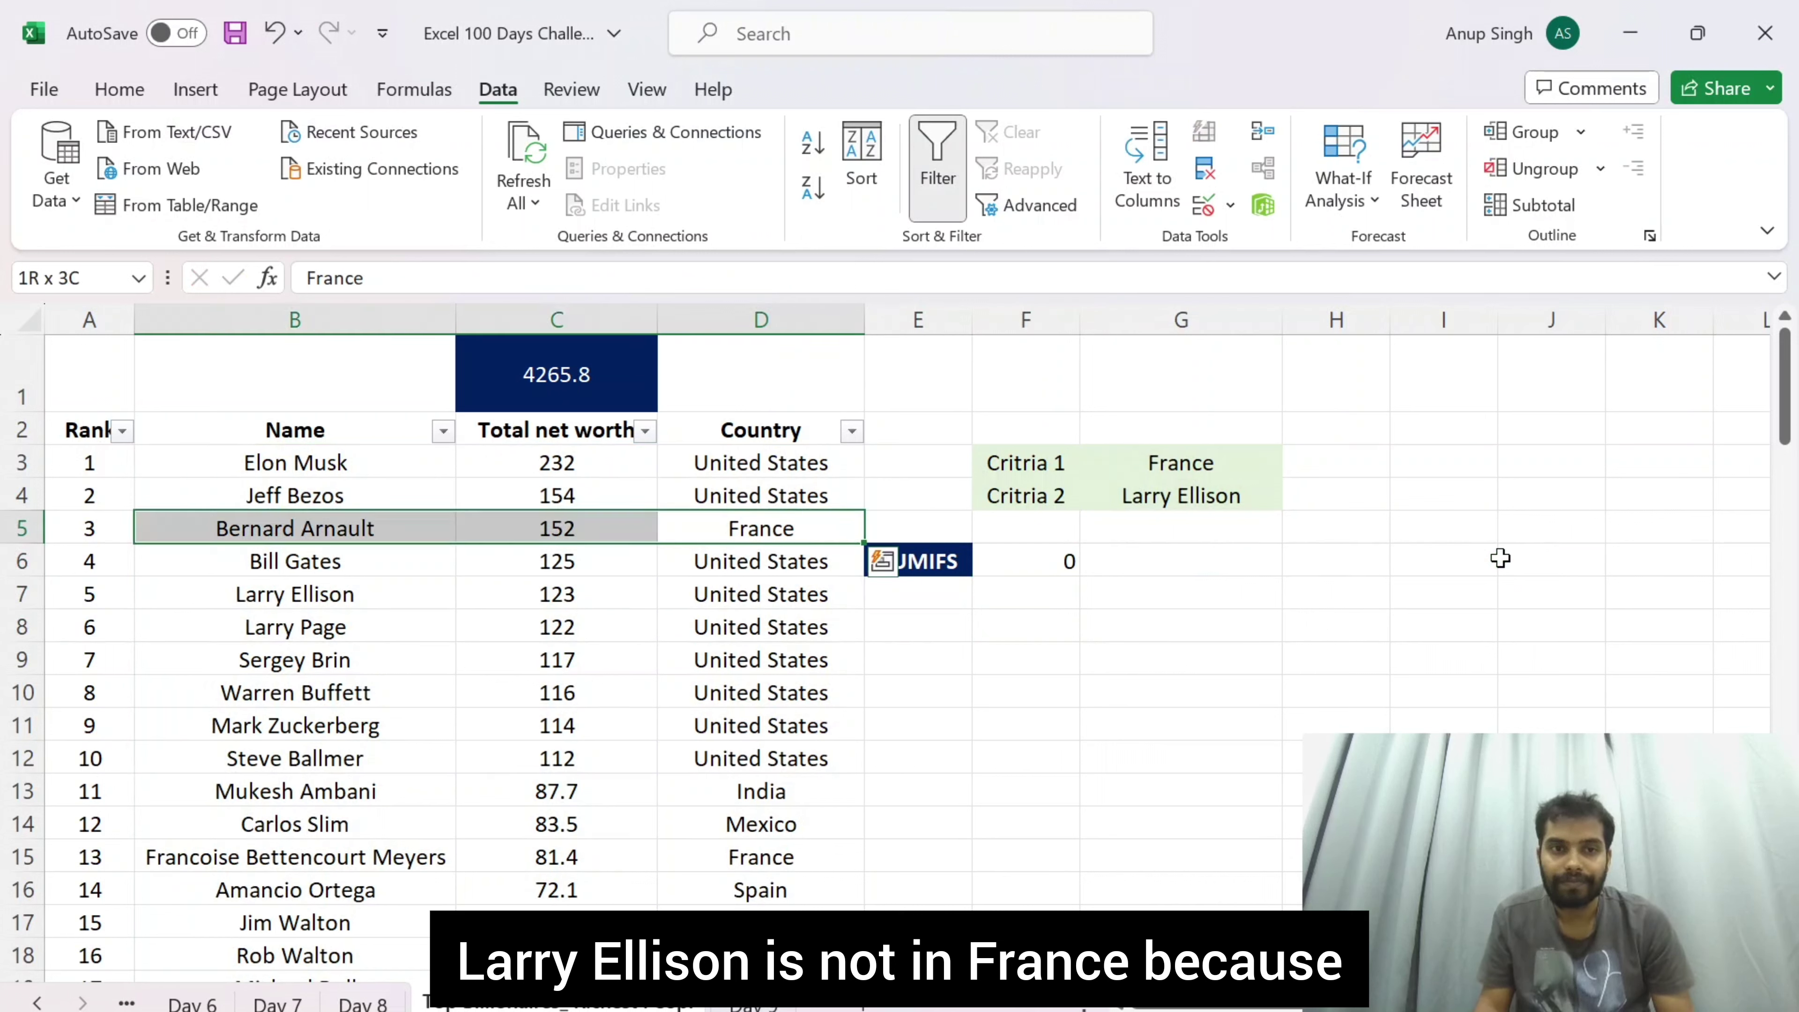
{"action": "key", "text": "Up"}
{"action": "key", "text": "Up"}
{"action": "key", "text": "Up"}
{"action": "key", "text": "Down"}
{"action": "key", "text": "Down"}
{"action": "key", "text": "Down"}
{"action": "key", "text": "Down"}
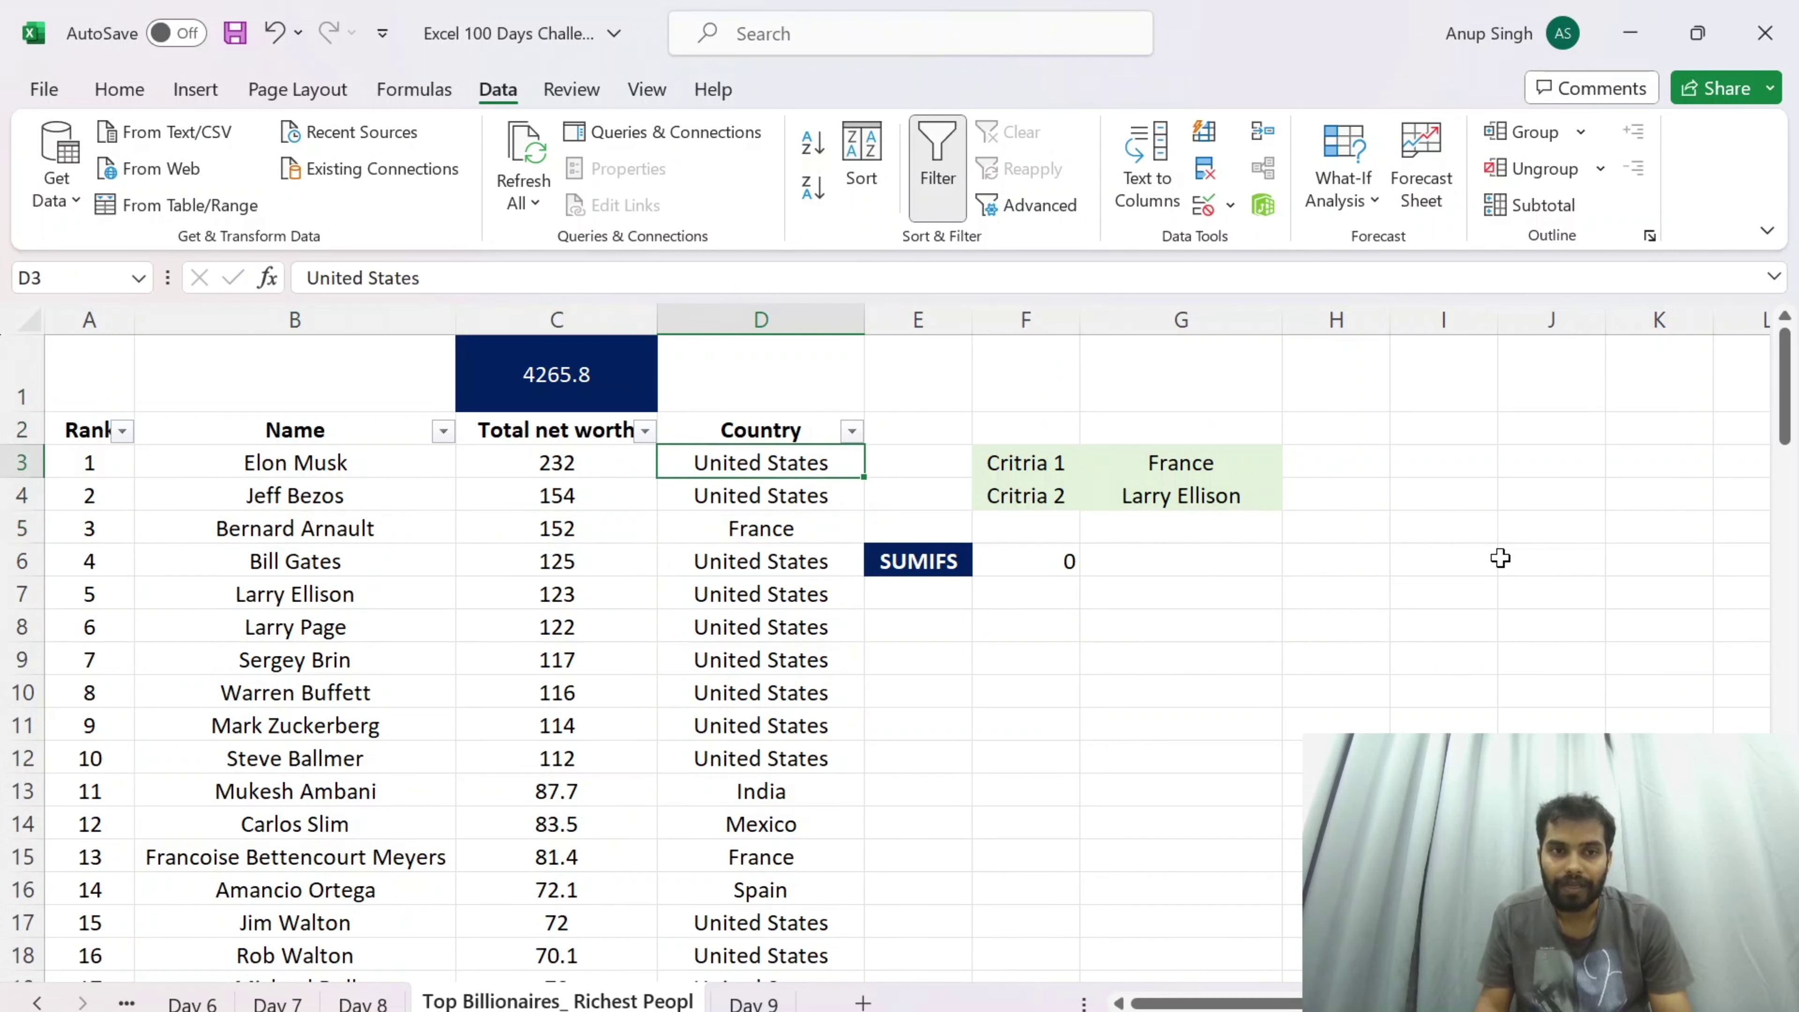
{"action": "key", "text": "Left"}
{"action": "key", "text": "Down"}
{"action": "key", "text": "Left"}
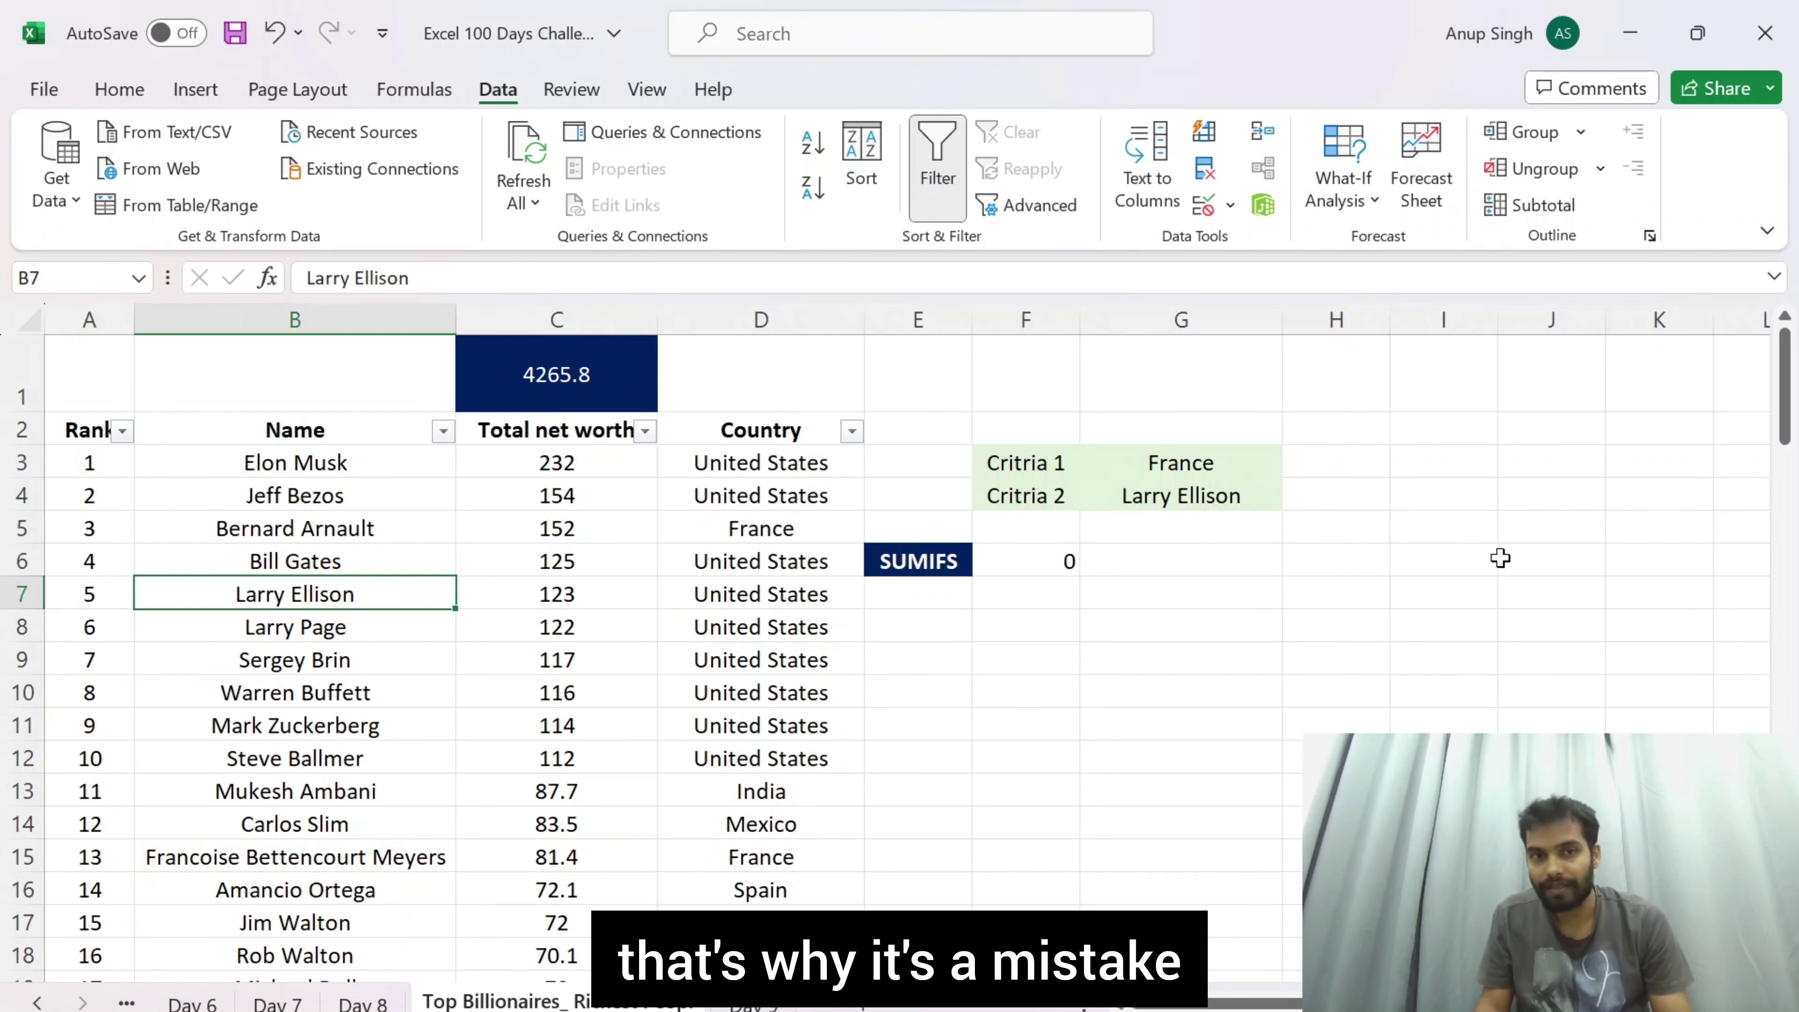
Step: Set the country criterion in G3 to United States using its dropdown list
{"action": "key", "text": "Right"}
{"action": "key", "text": "Right"}
{"action": "key", "text": "Right"}
{"action": "key", "text": "Up"}
{"action": "key", "text": "Up"}
{"action": "key", "text": "Right"}
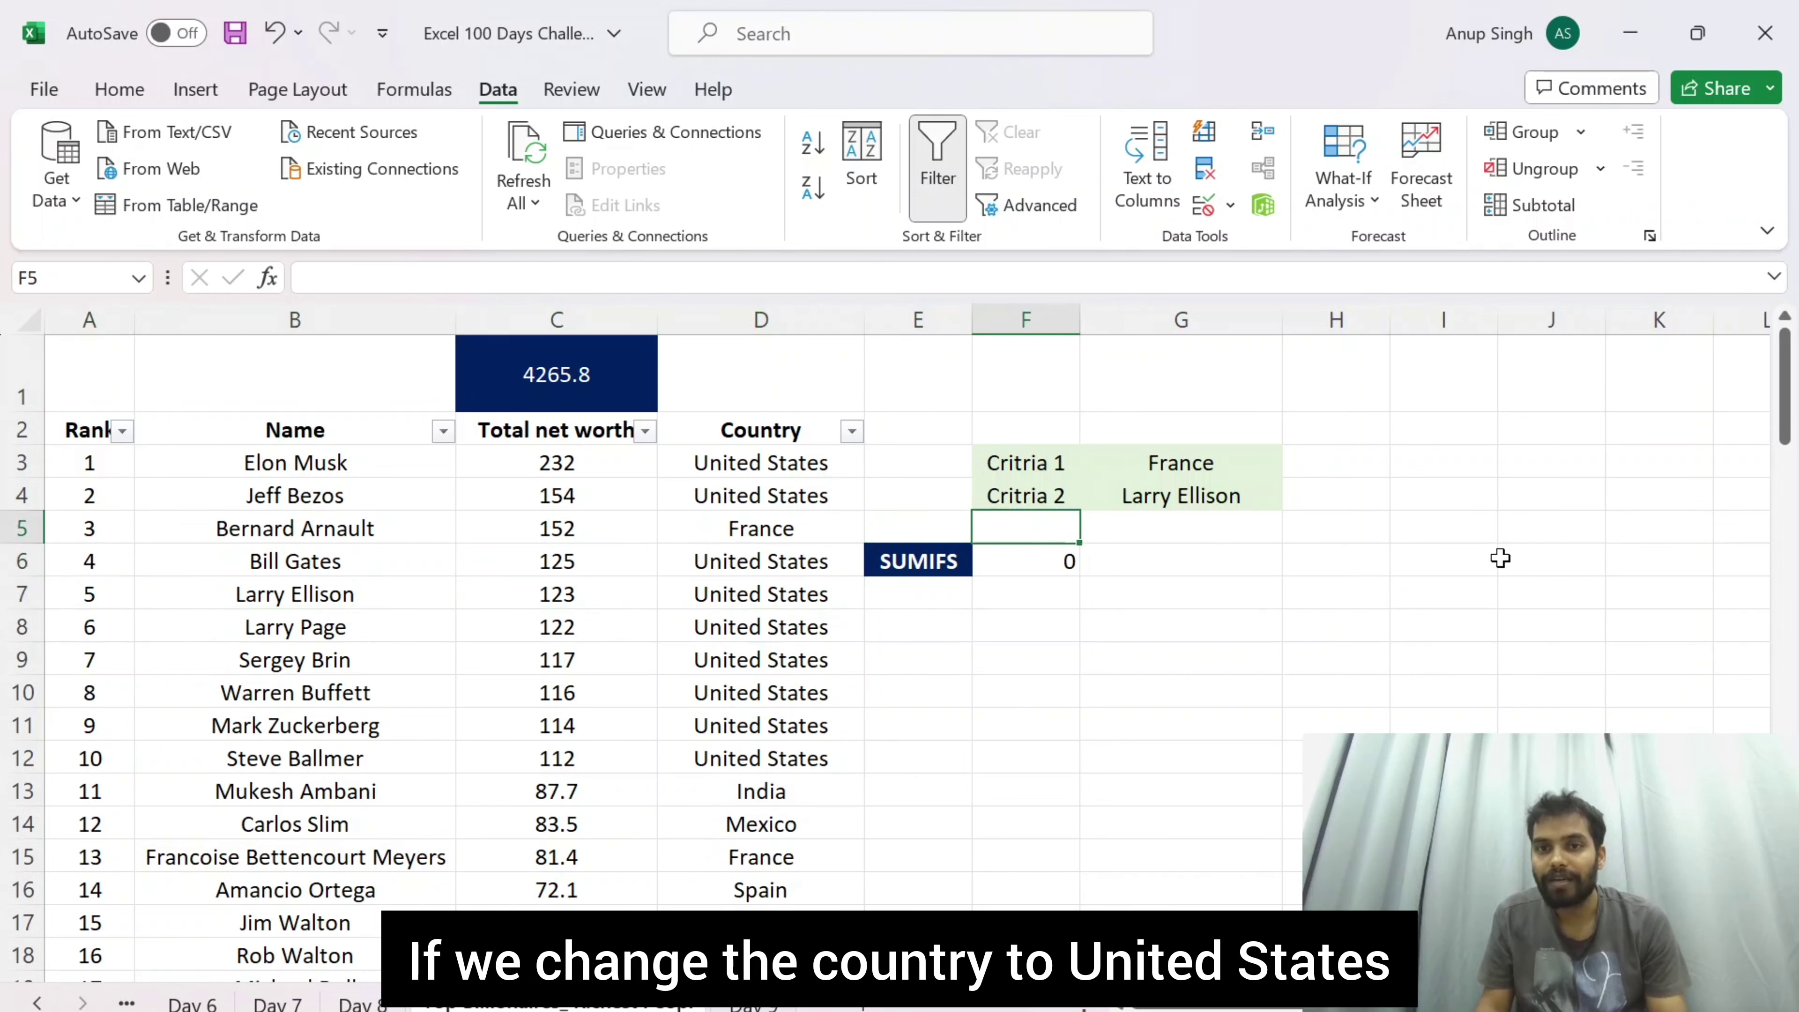
{"action": "key", "text": "Right"}
{"action": "key", "text": "Up"}
{"action": "key", "text": "Up"}
{"action": "key", "text": "alt+Down"}
{"action": "key", "text": "Down"}
{"action": "key", "text": "Return"}
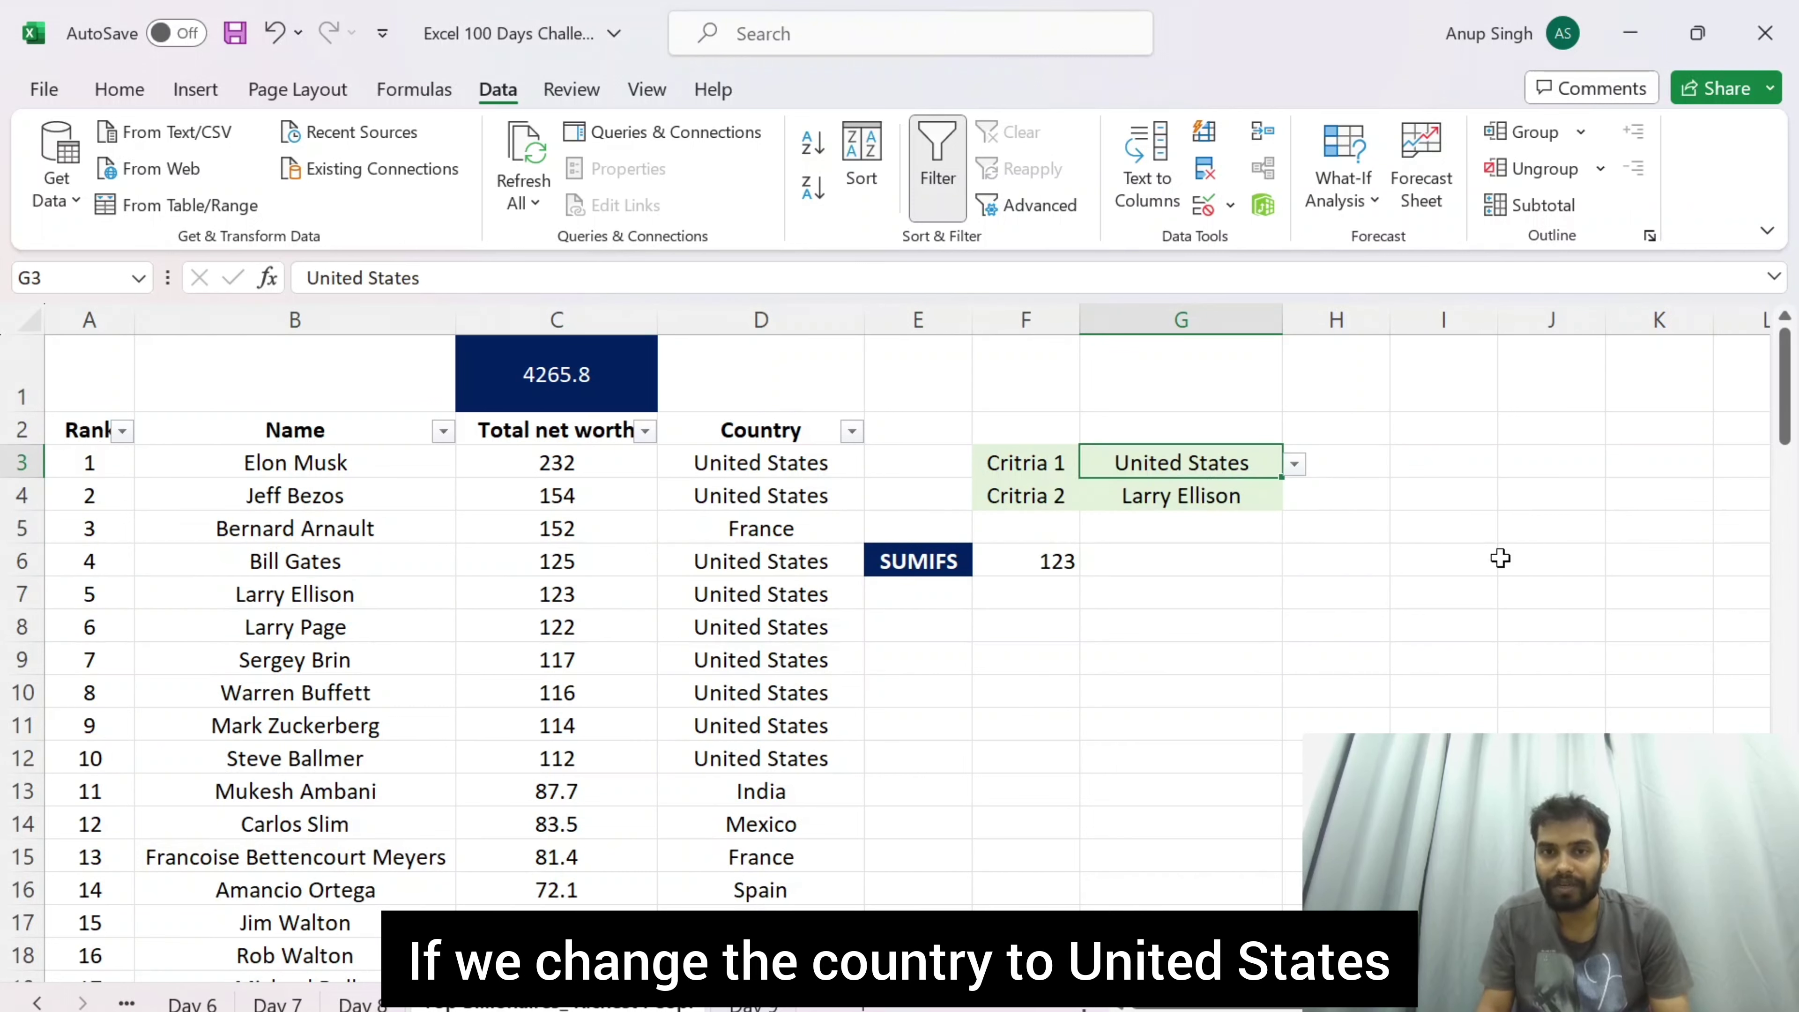
Step: Review the SUMIFS formula in F6 and centre the cell's contents horizontally
{"action": "key", "text": "Down"}
{"action": "key", "text": "Left"}
{"action": "key", "text": "Down"}
{"action": "key", "text": "Down"}
{"action": "key", "text": "F2"}
{"action": "key", "text": "Return"}
{"action": "key", "text": "Up"}
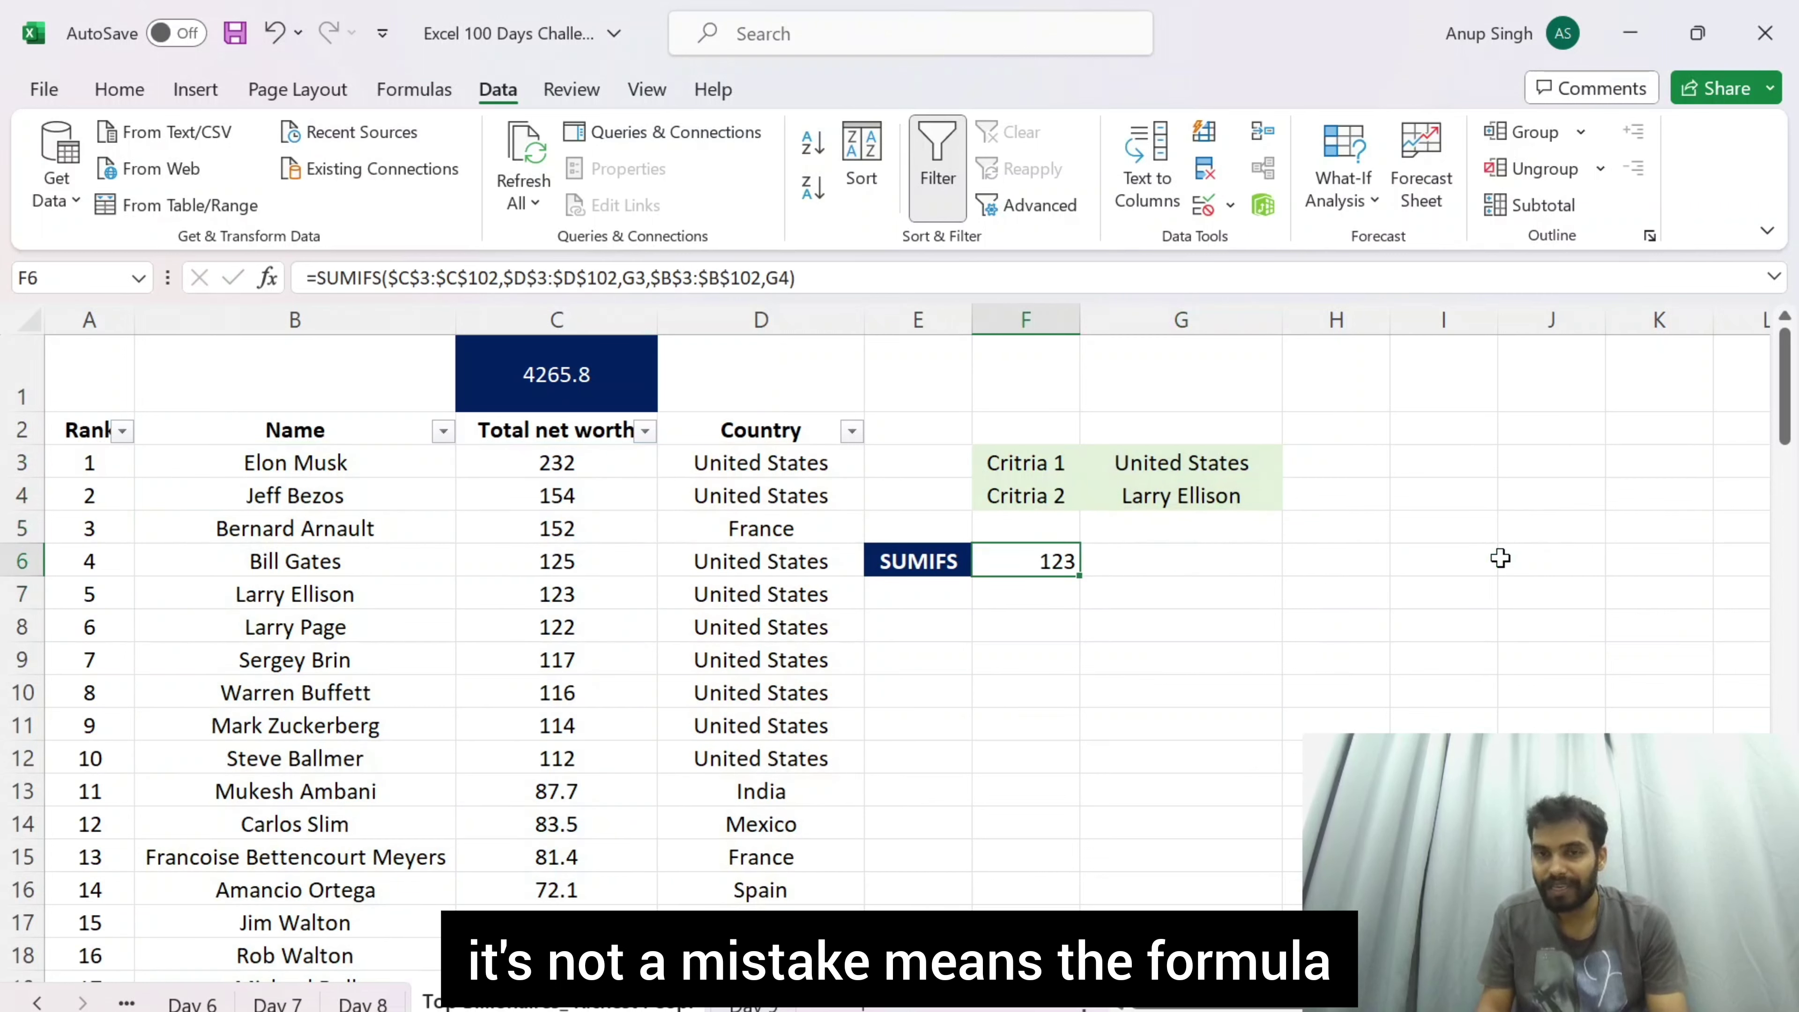
{"action": "key", "text": "alt+h"}
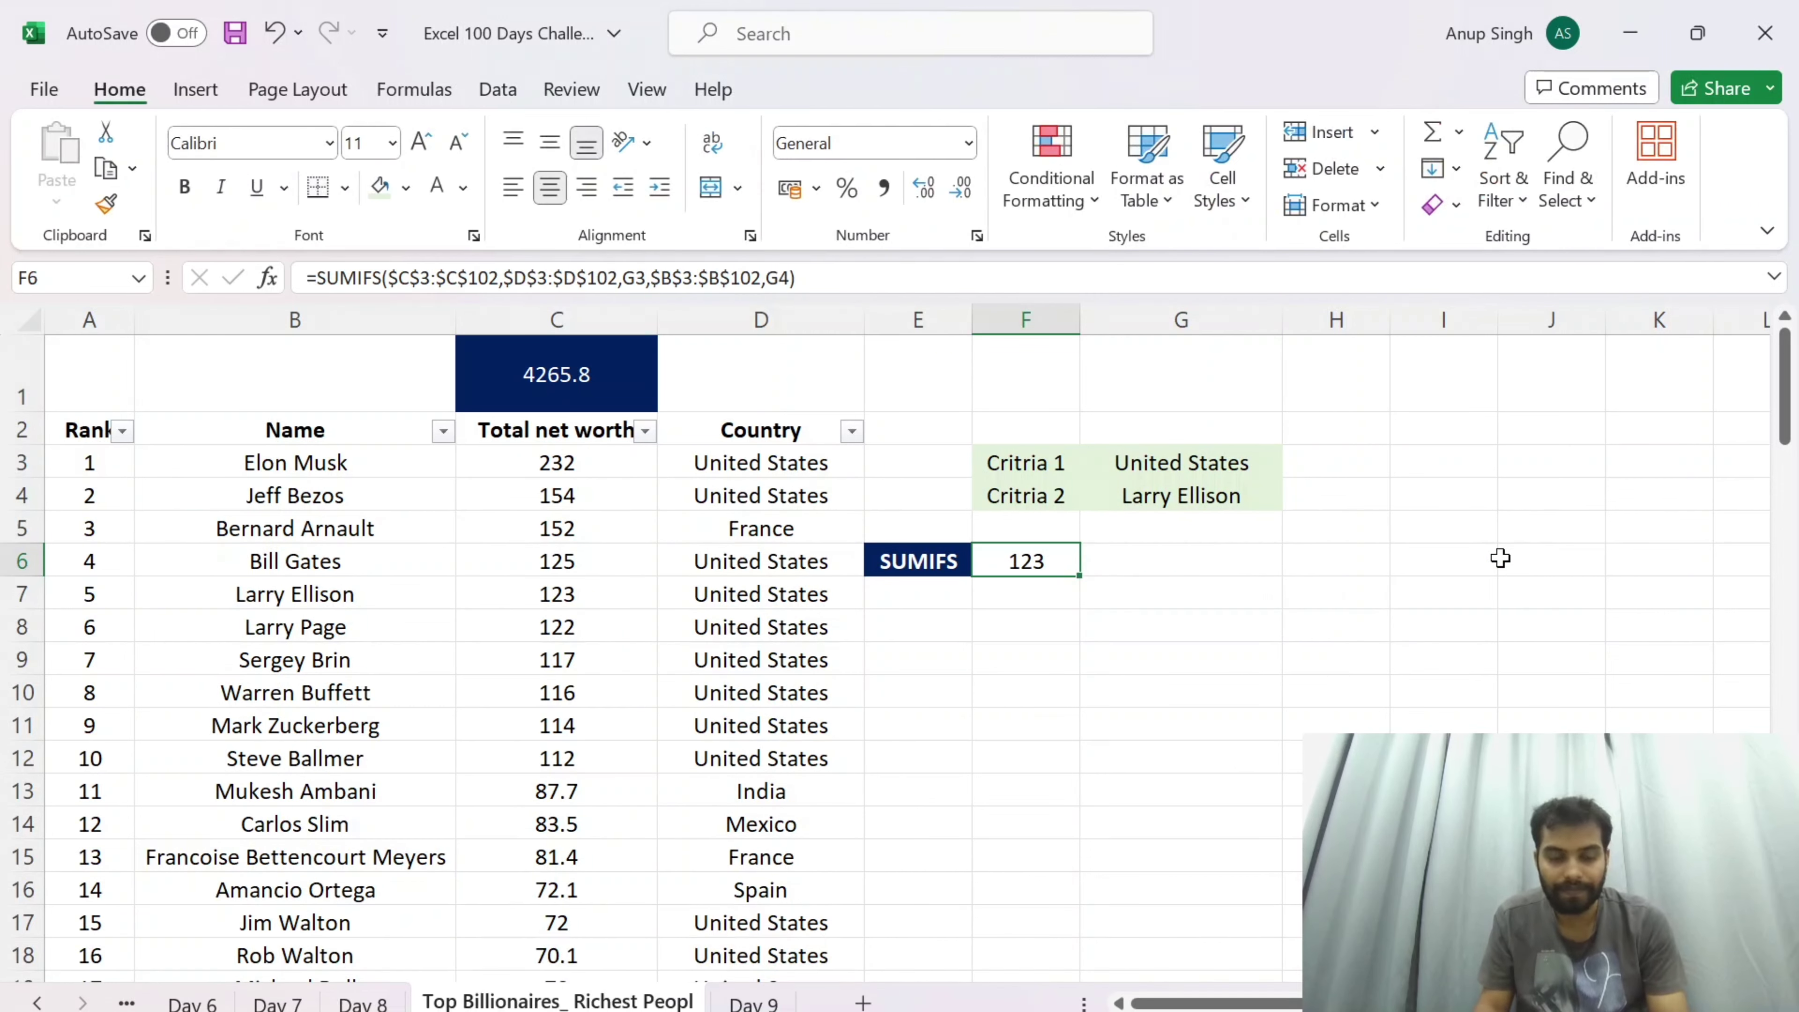
{"action": "key", "text": "Down"}
{"action": "key", "text": "Up"}
{"action": "key", "text": "Up"}
{"action": "key", "text": "Up"}
{"action": "key", "text": "Up"}
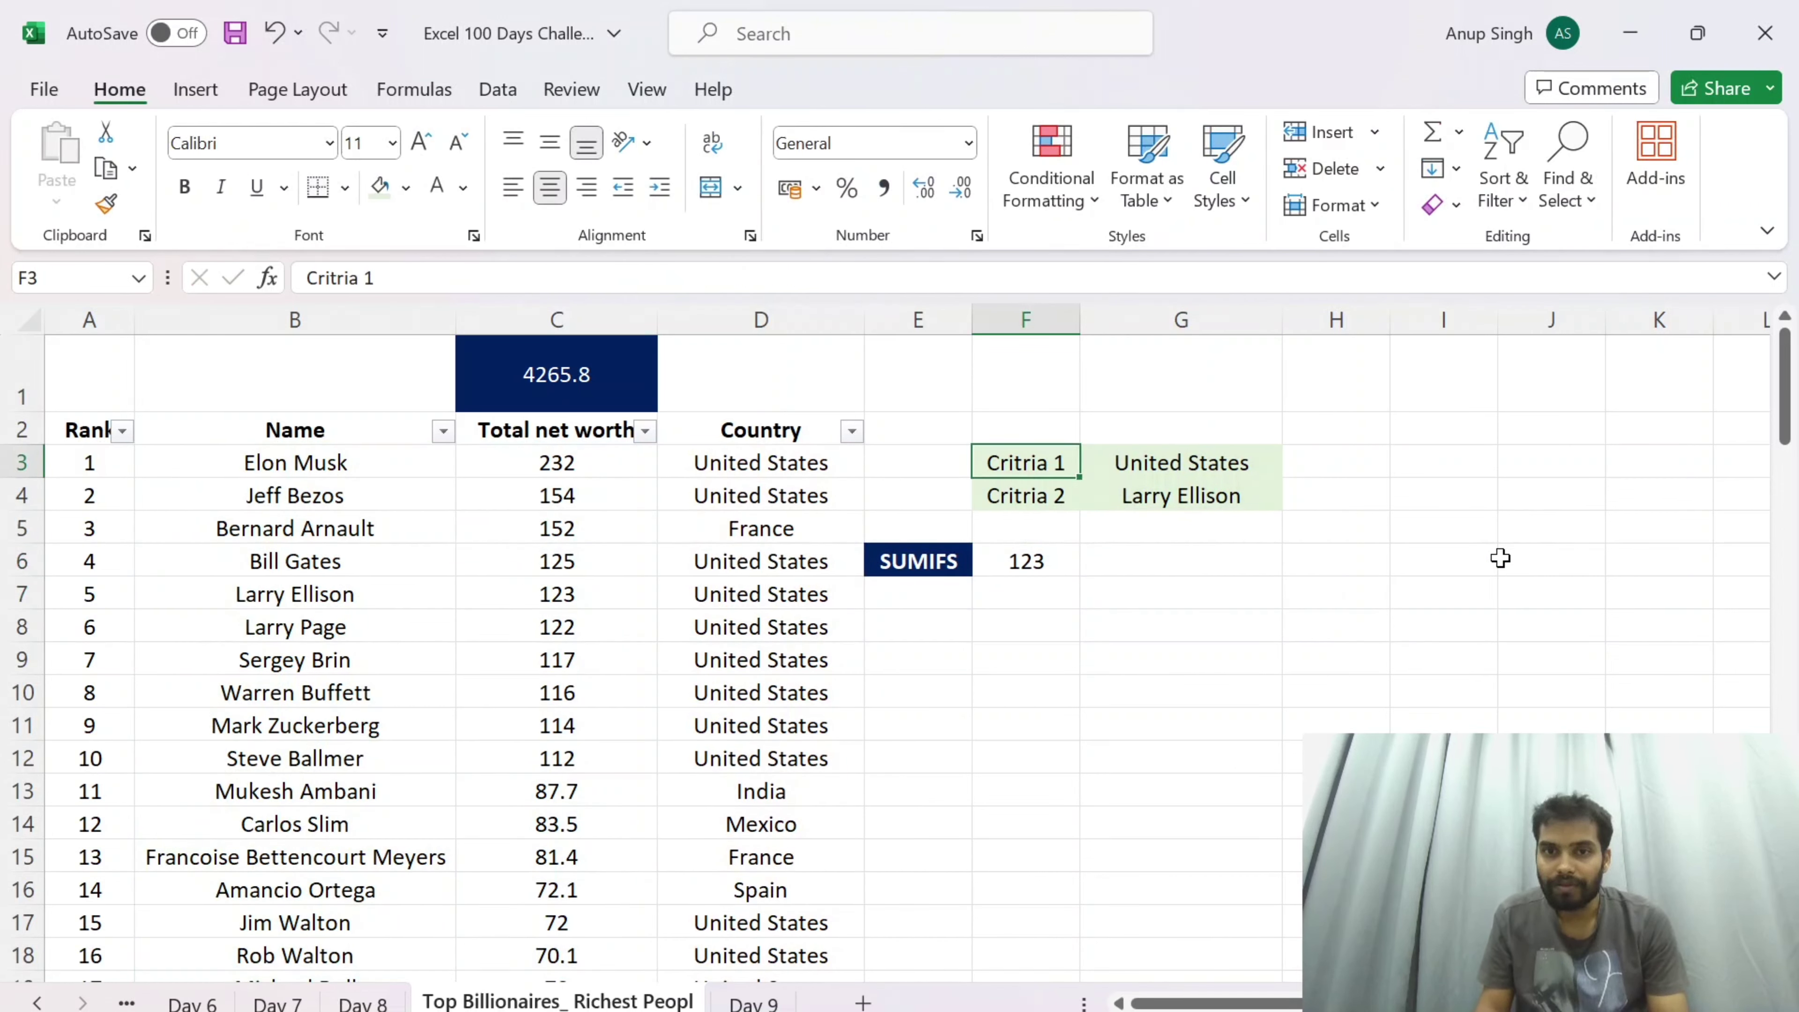
{"action": "key", "text": "Down"}
{"action": "key", "text": "Down"}
{"action": "key", "text": "Down"}
{"action": "key", "text": "Down"}
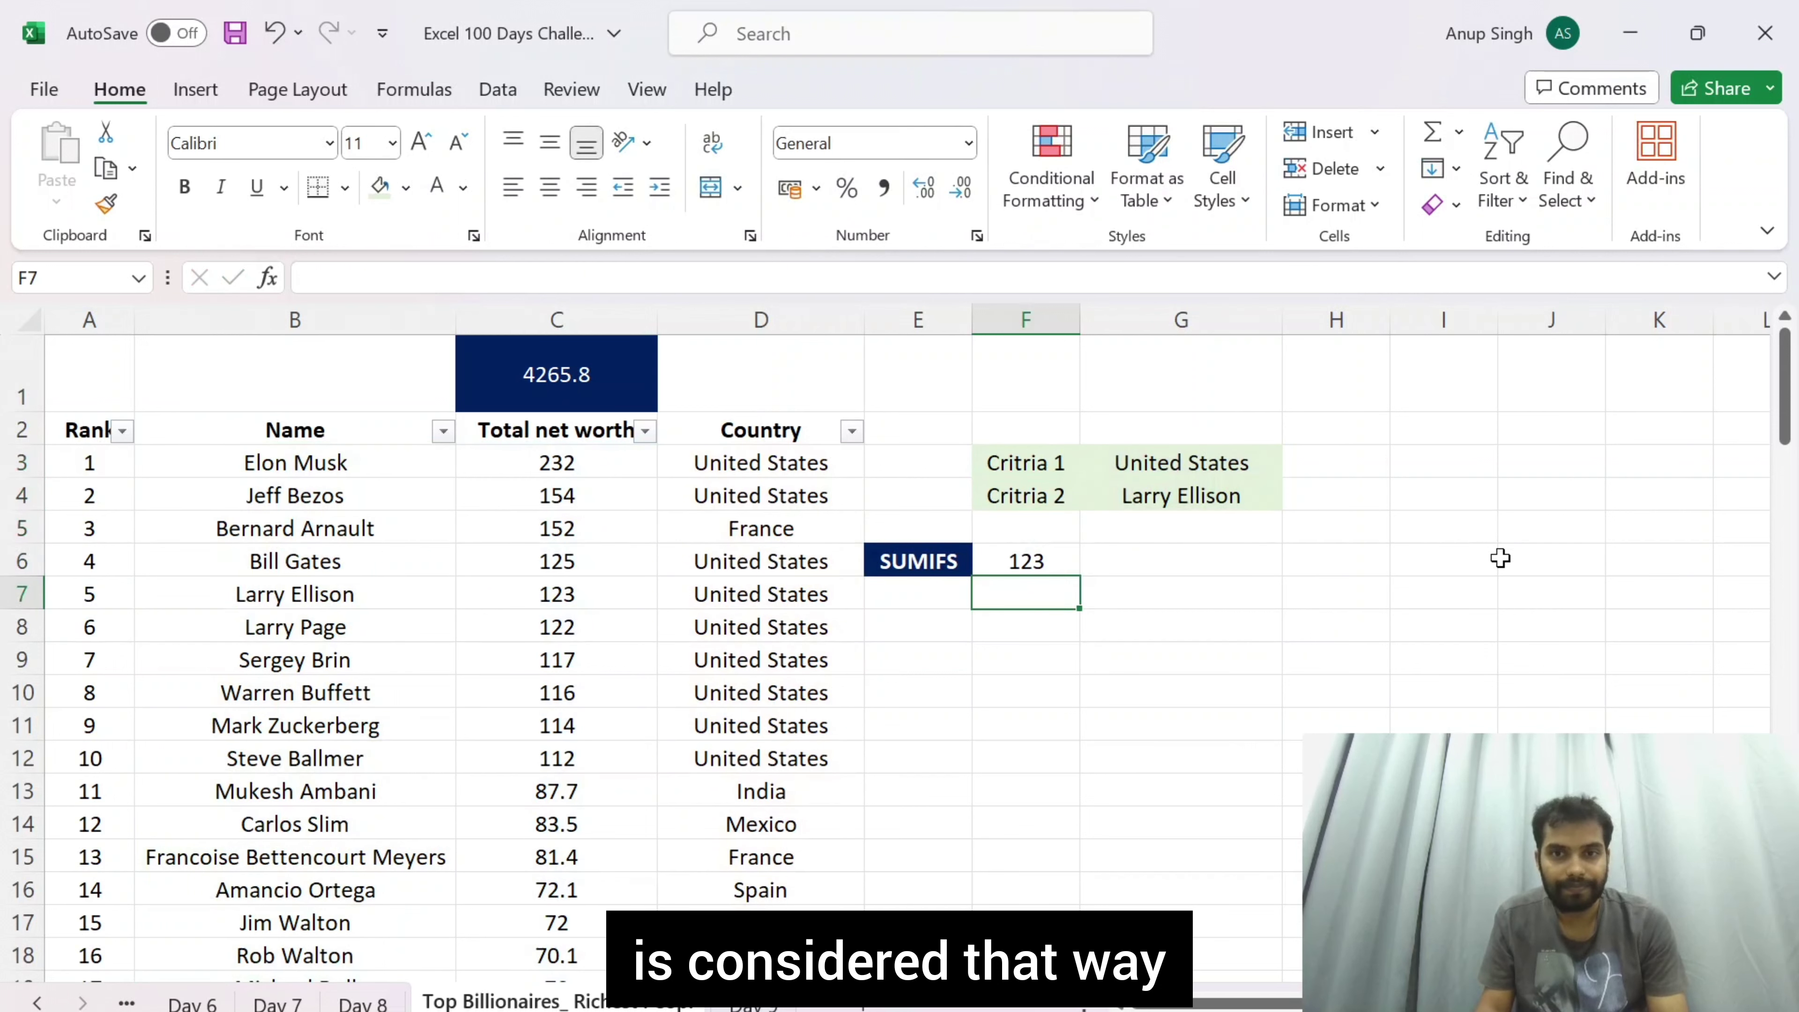
Step: Set the name criterion in G4 to Larry Page using its dropdown list
{"action": "key", "text": "Up"}
{"action": "key", "text": "Up"}
{"action": "key", "text": "Up"}
{"action": "key", "text": "Up"}
{"action": "key", "text": "Right"}
{"action": "key", "text": "Down"}
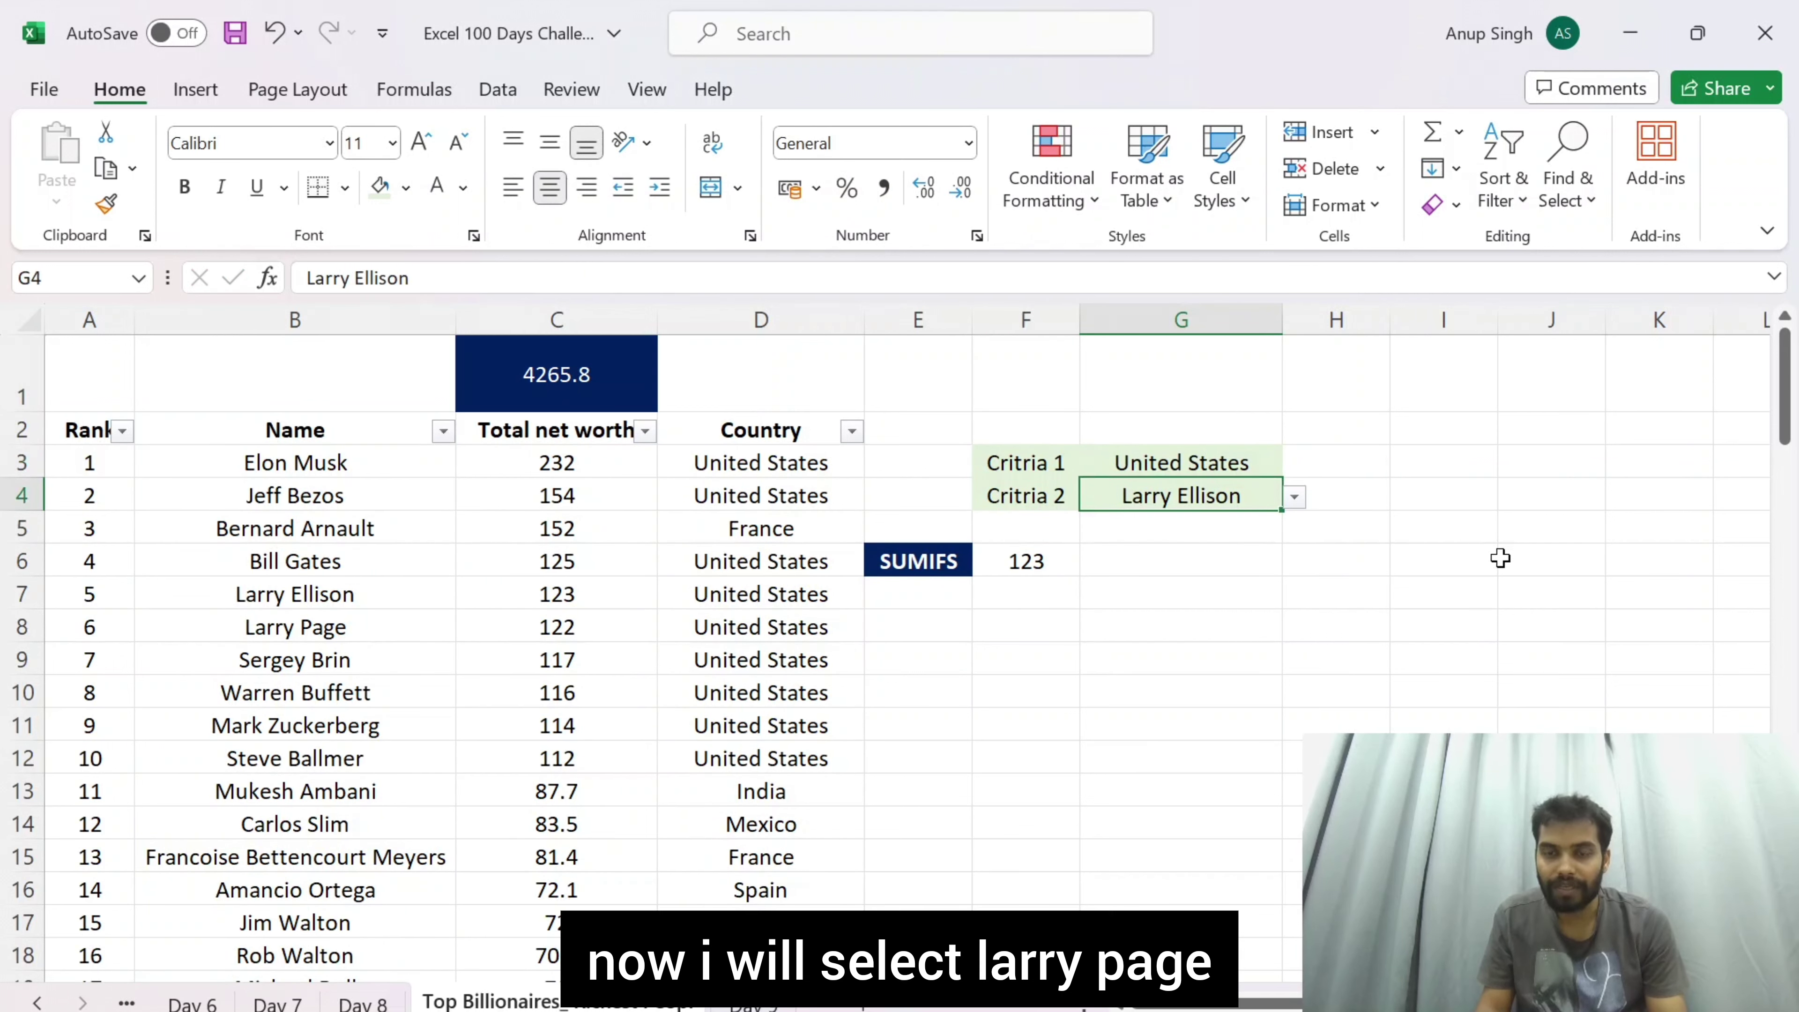
{"action": "key", "text": "alt+Down"}
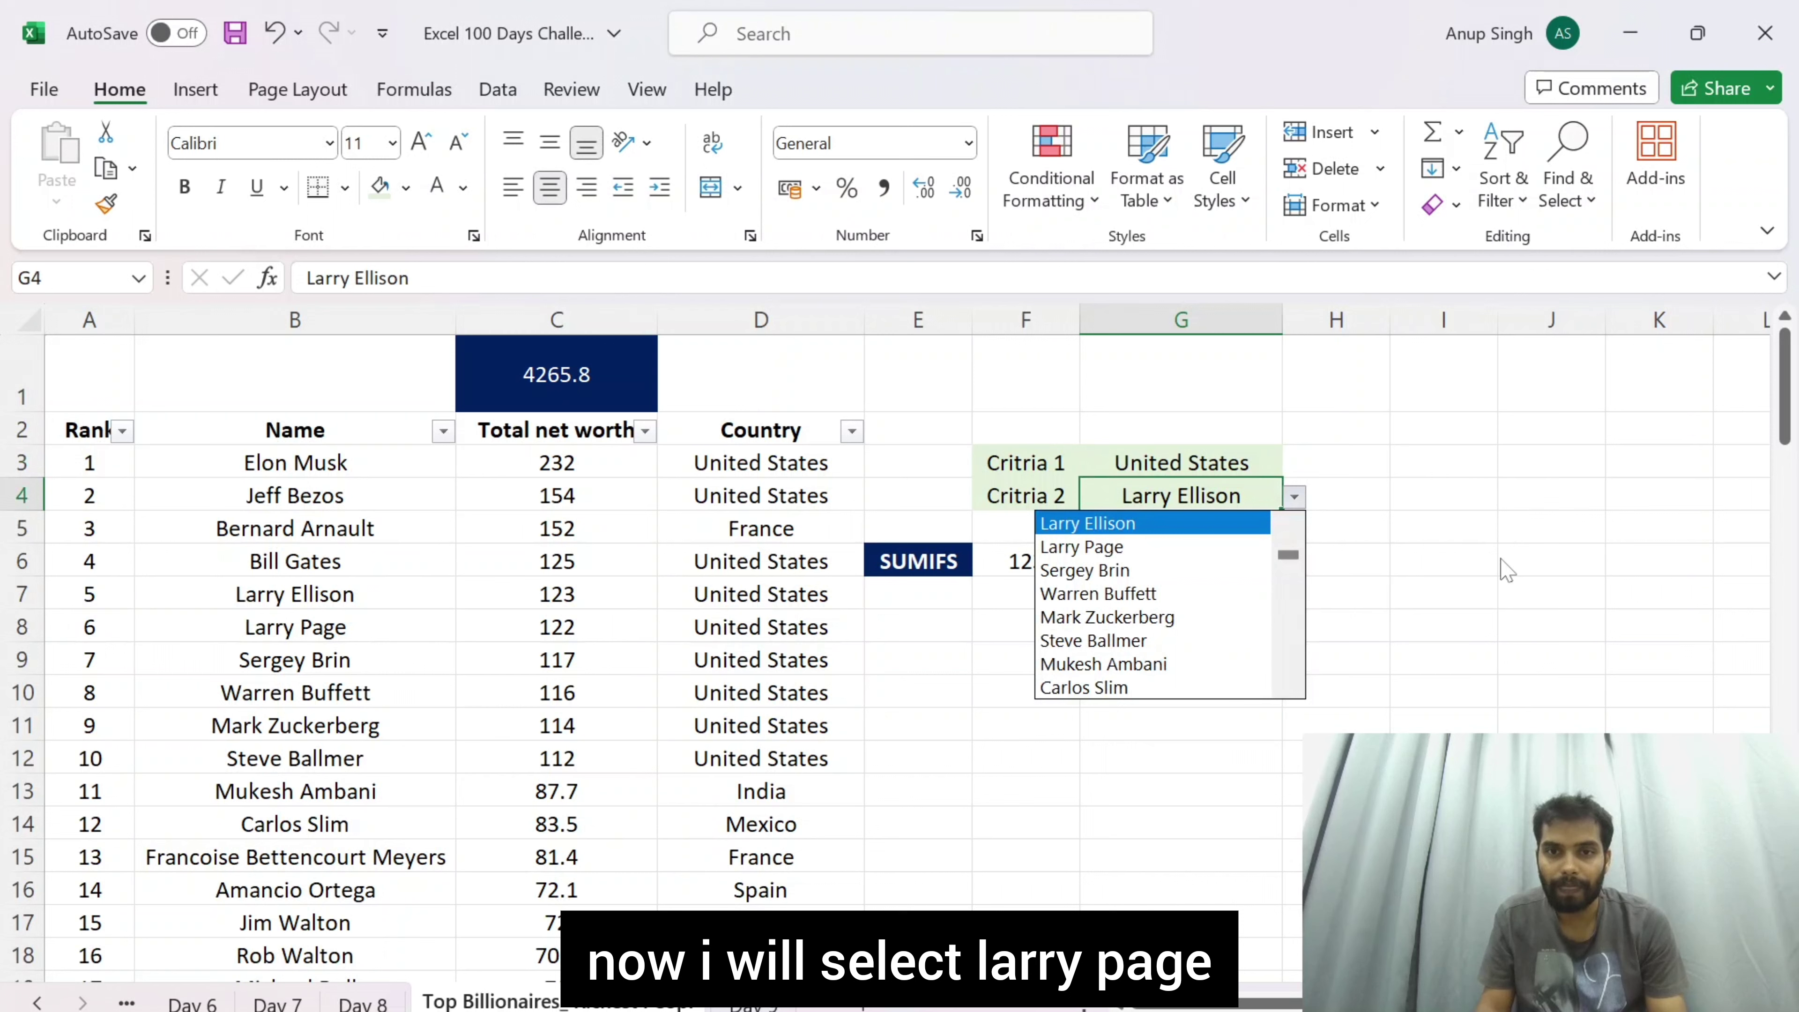
{"action": "key", "text": "Down"}
{"action": "key", "text": "Return"}
Step: Examine Larry Page's row in the table, checking the net worth and country against the SUMIFS result
{"action": "key", "text": "Left"}
{"action": "key", "text": "Left"}
{"action": "key", "text": "Left"}
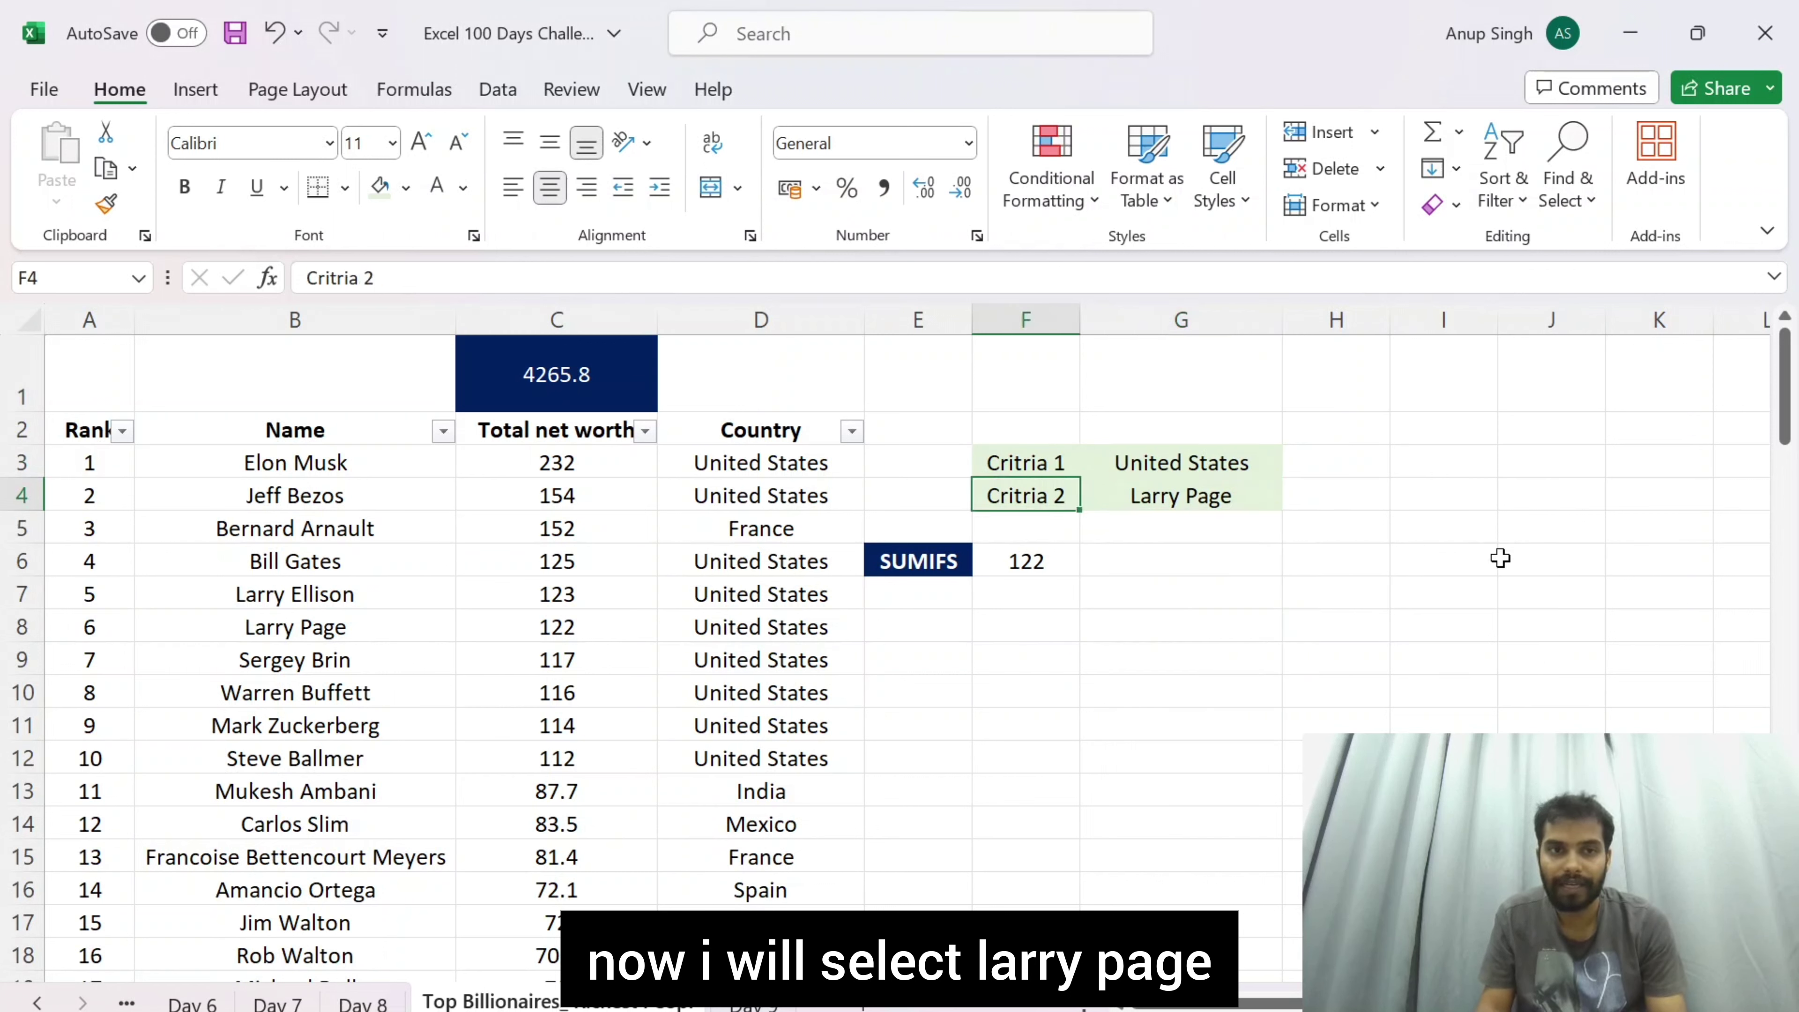
{"action": "key", "text": "Left"}
{"action": "key", "text": "Left"}
{"action": "key", "text": "Down"}
{"action": "key", "text": "Down"}
{"action": "key", "text": "Down"}
{"action": "key", "text": "Down"}
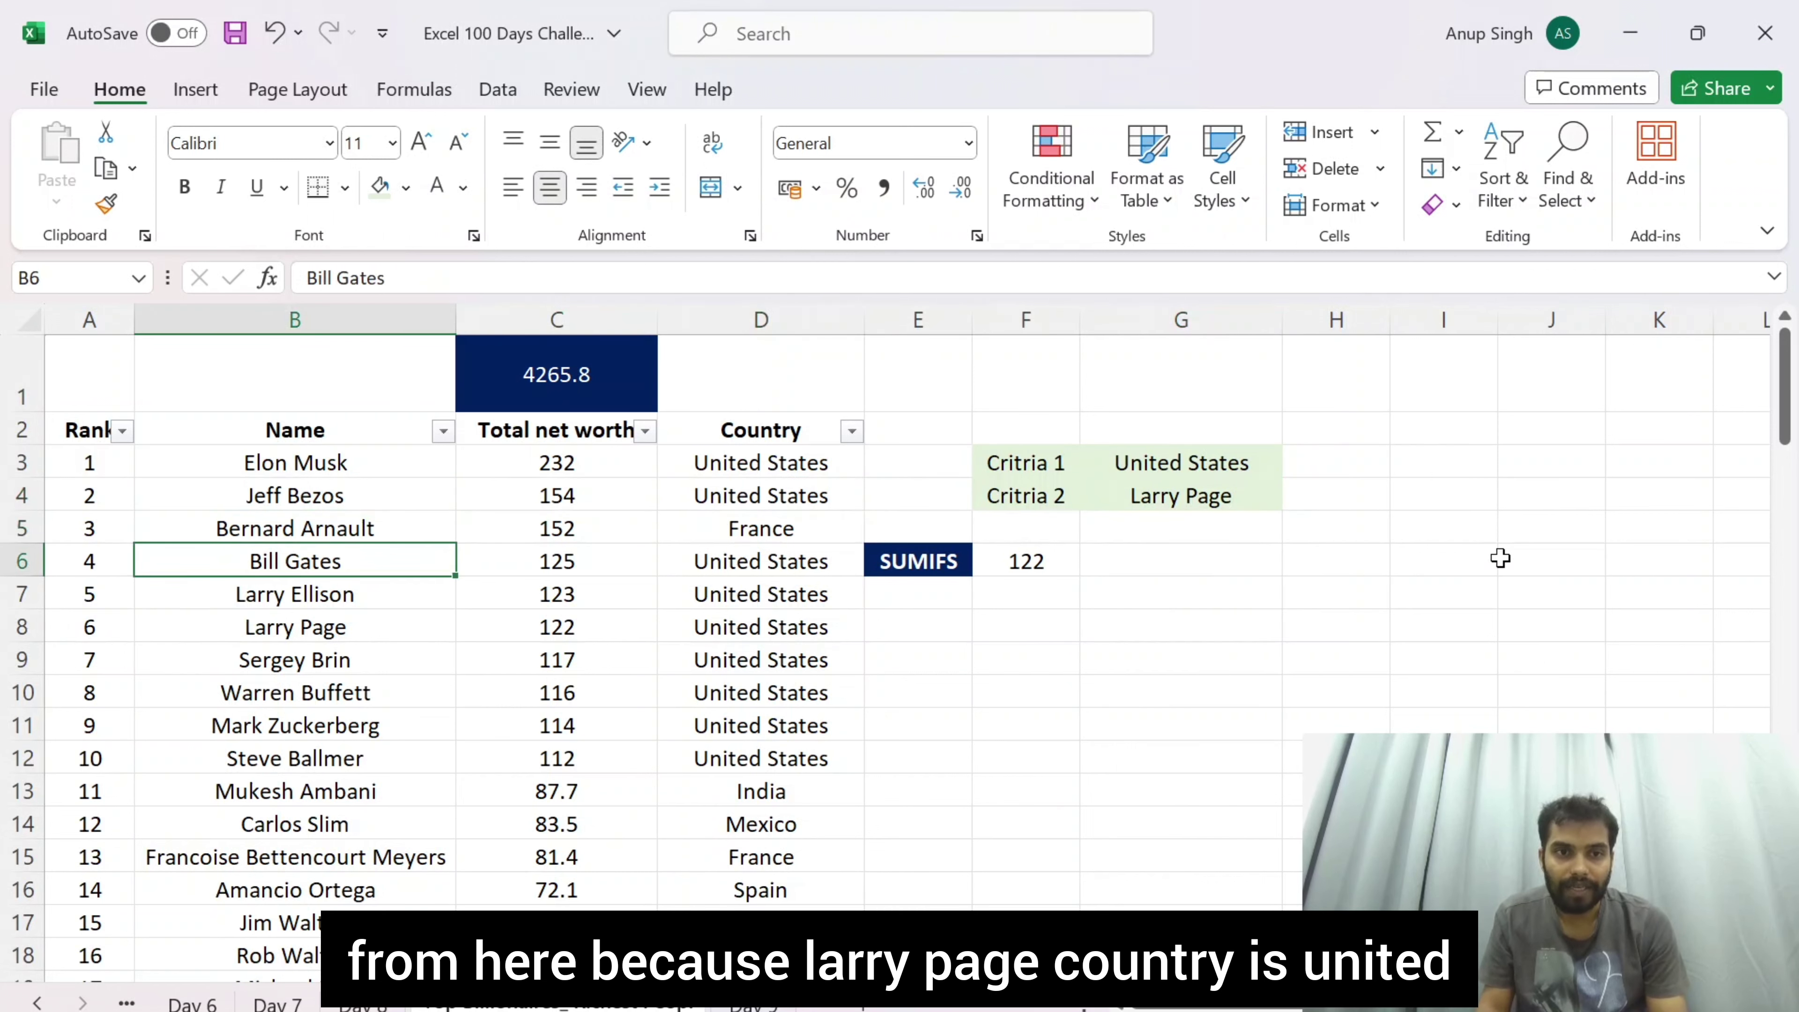
{"action": "key", "text": "shift+Right"}
{"action": "key", "text": "shift+Right"}
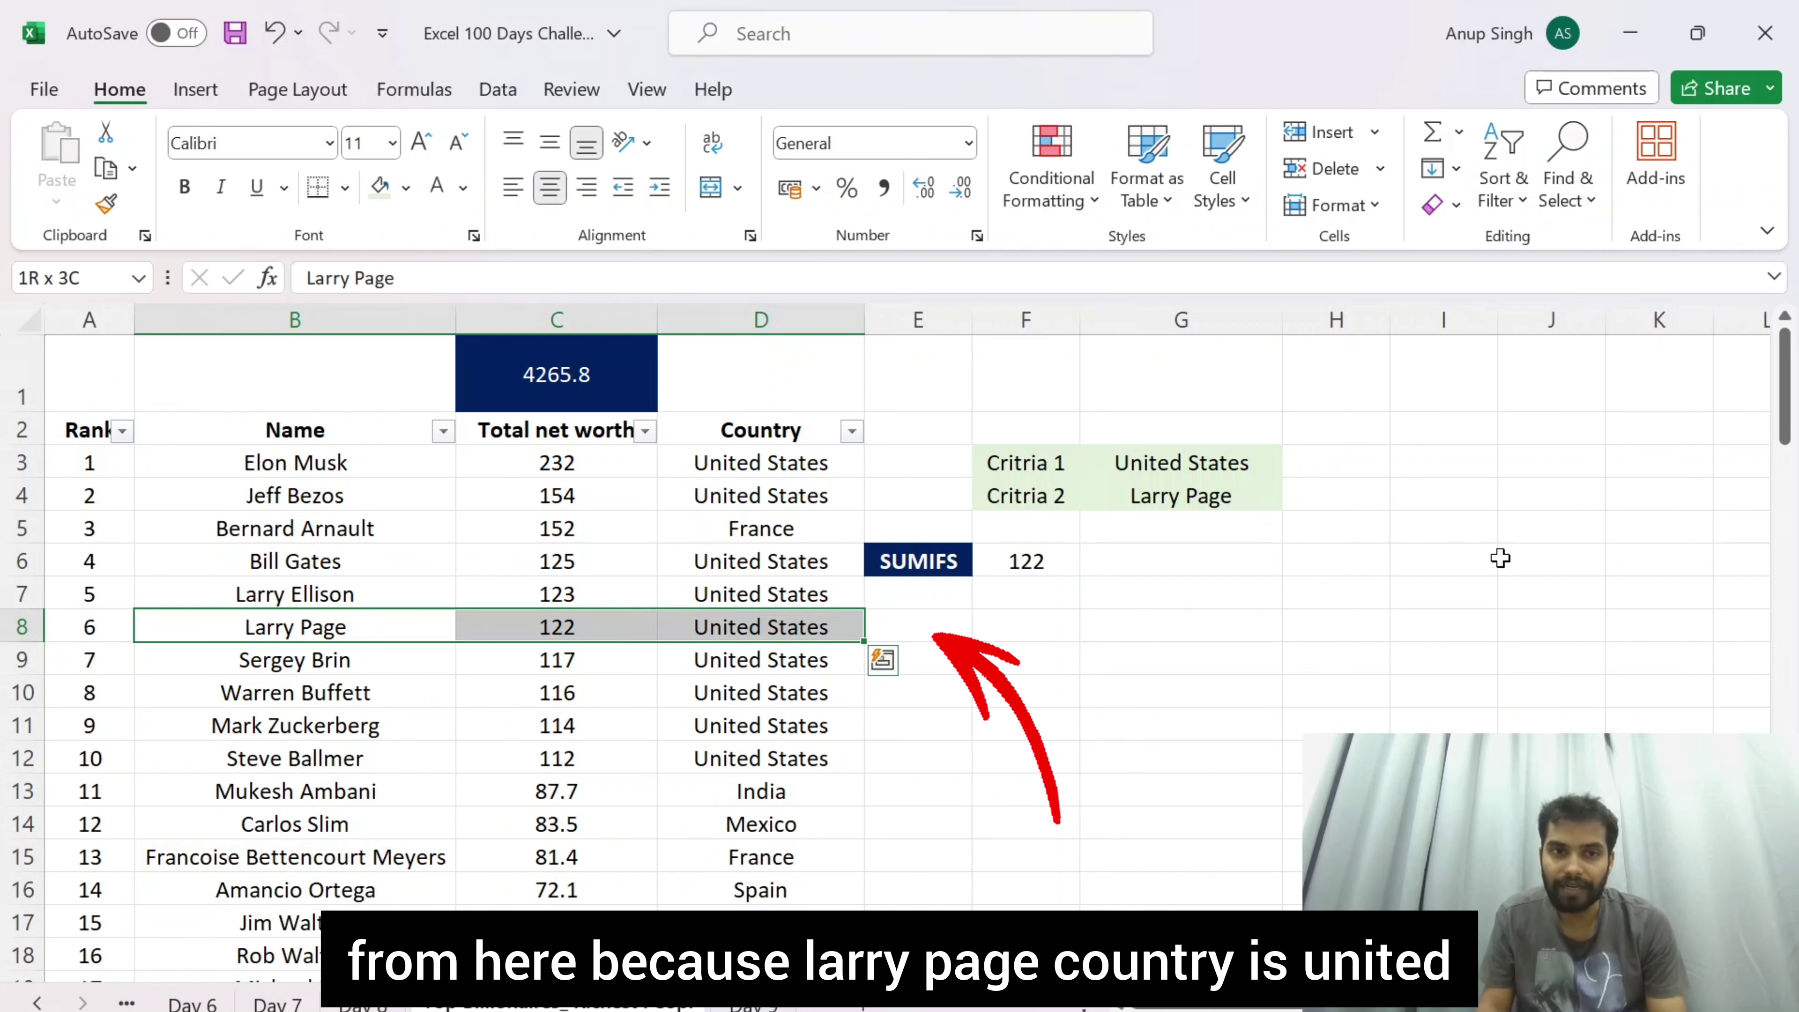
{"action": "key", "text": "Down"}
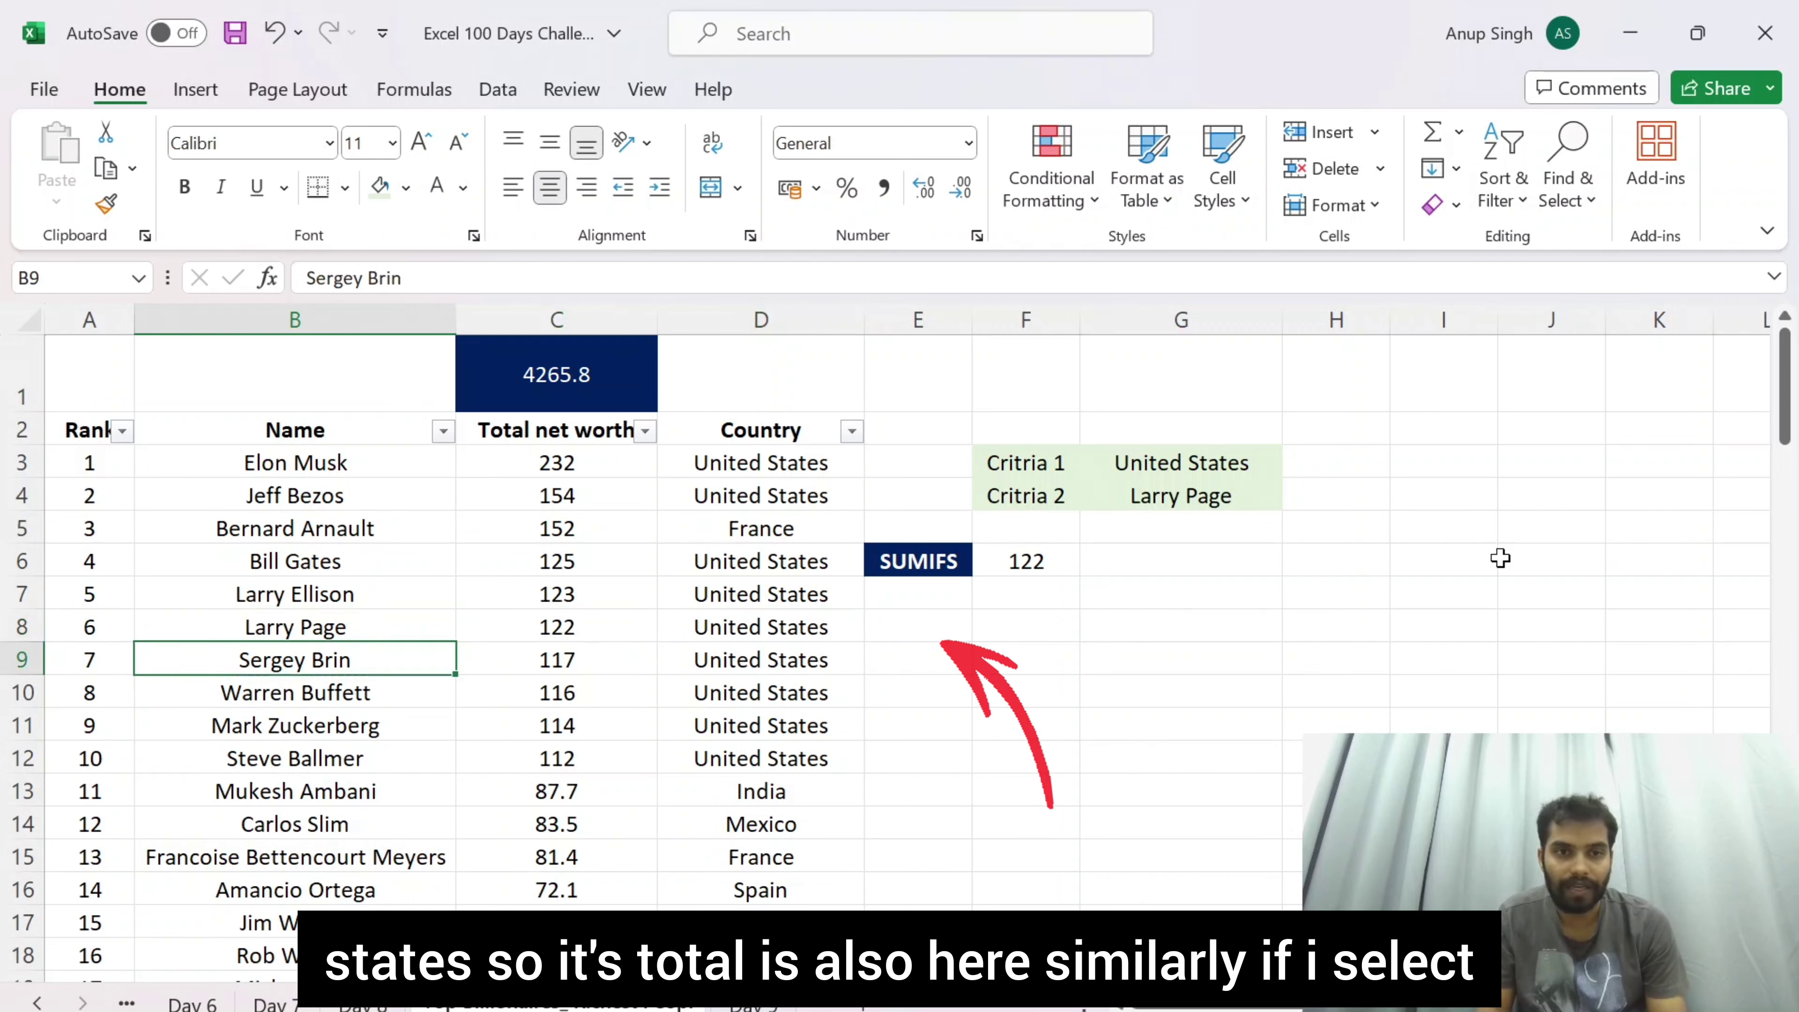
Step: Set the name criterion in G4 to Mukesh Ambani using its dropdown list, and return to the country criterion in G3
{"action": "key", "text": "Right"}
{"action": "key", "text": "Right"}
{"action": "key", "text": "Right"}
{"action": "key", "text": "Right"}
{"action": "key", "text": "Up"}
{"action": "key", "text": "Up"}
{"action": "key", "text": "Up"}
{"action": "key", "text": "Up"}
{"action": "key", "text": "Up"}
{"action": "key", "text": "Right"}
{"action": "key", "text": "Up"}
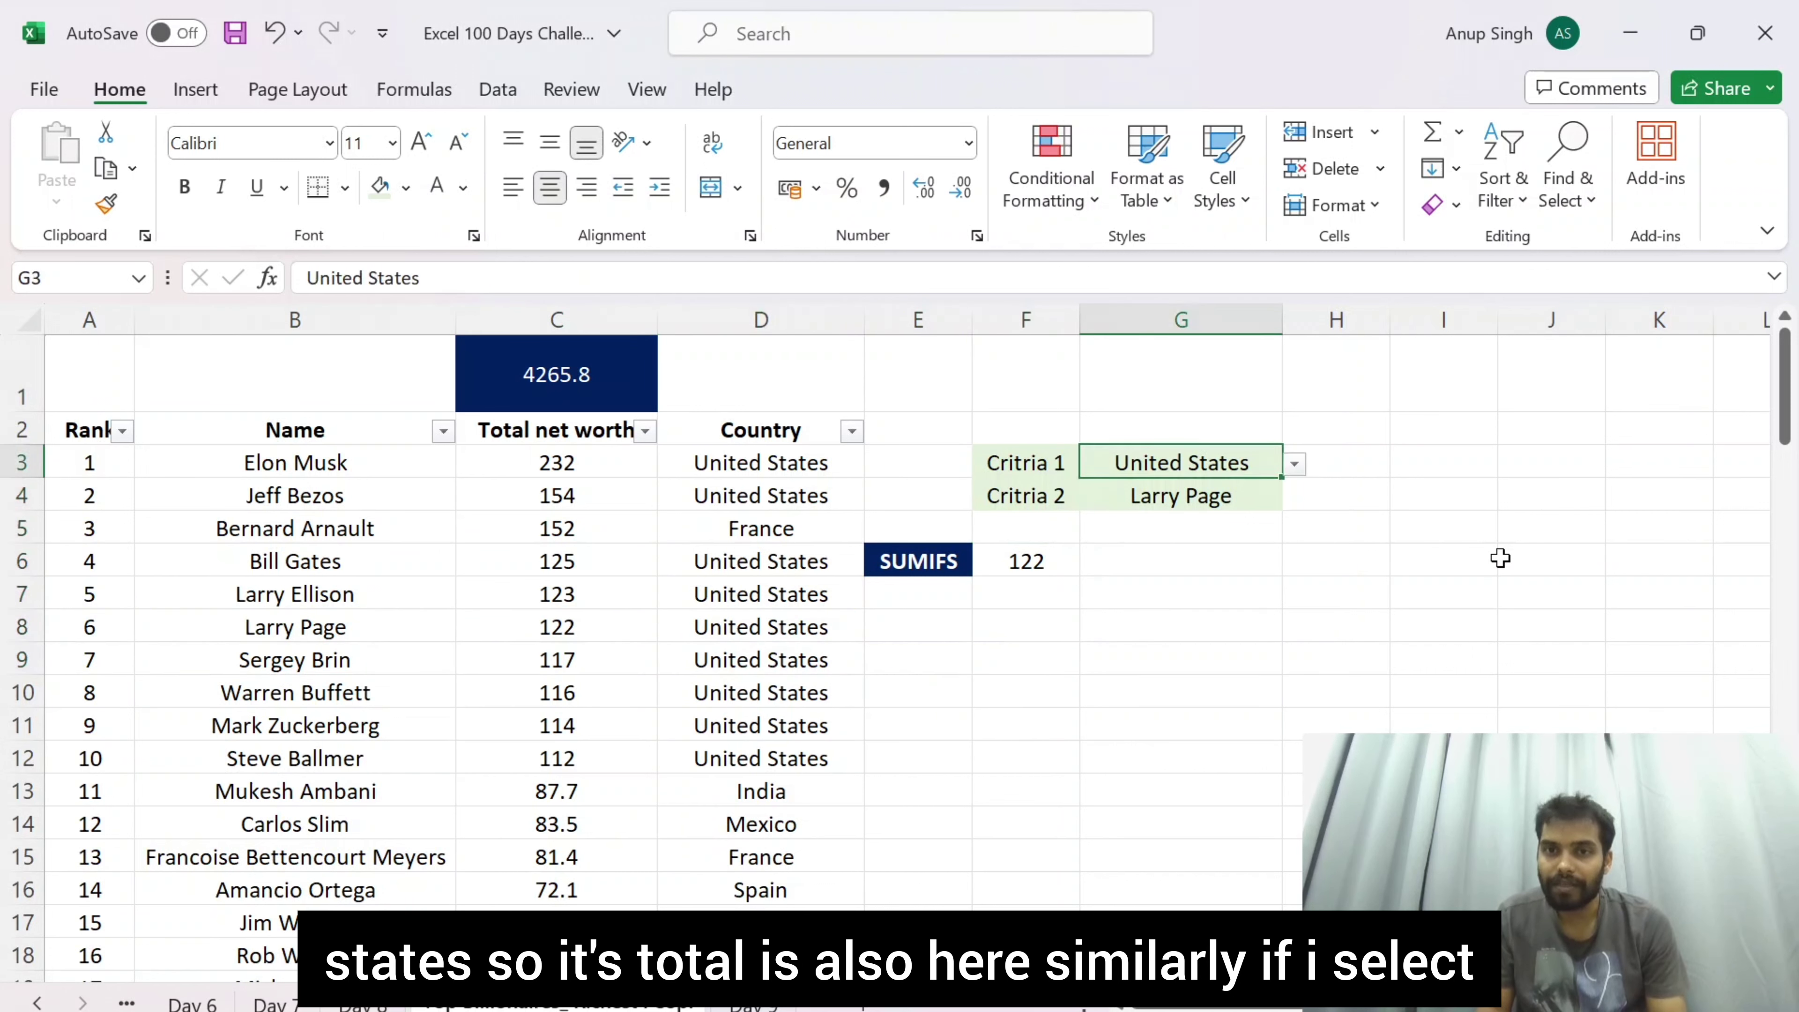
{"action": "key", "text": "Down"}
{"action": "key", "text": "alt+Down"}
{"action": "key", "text": "Down"}
{"action": "key", "text": "Down"}
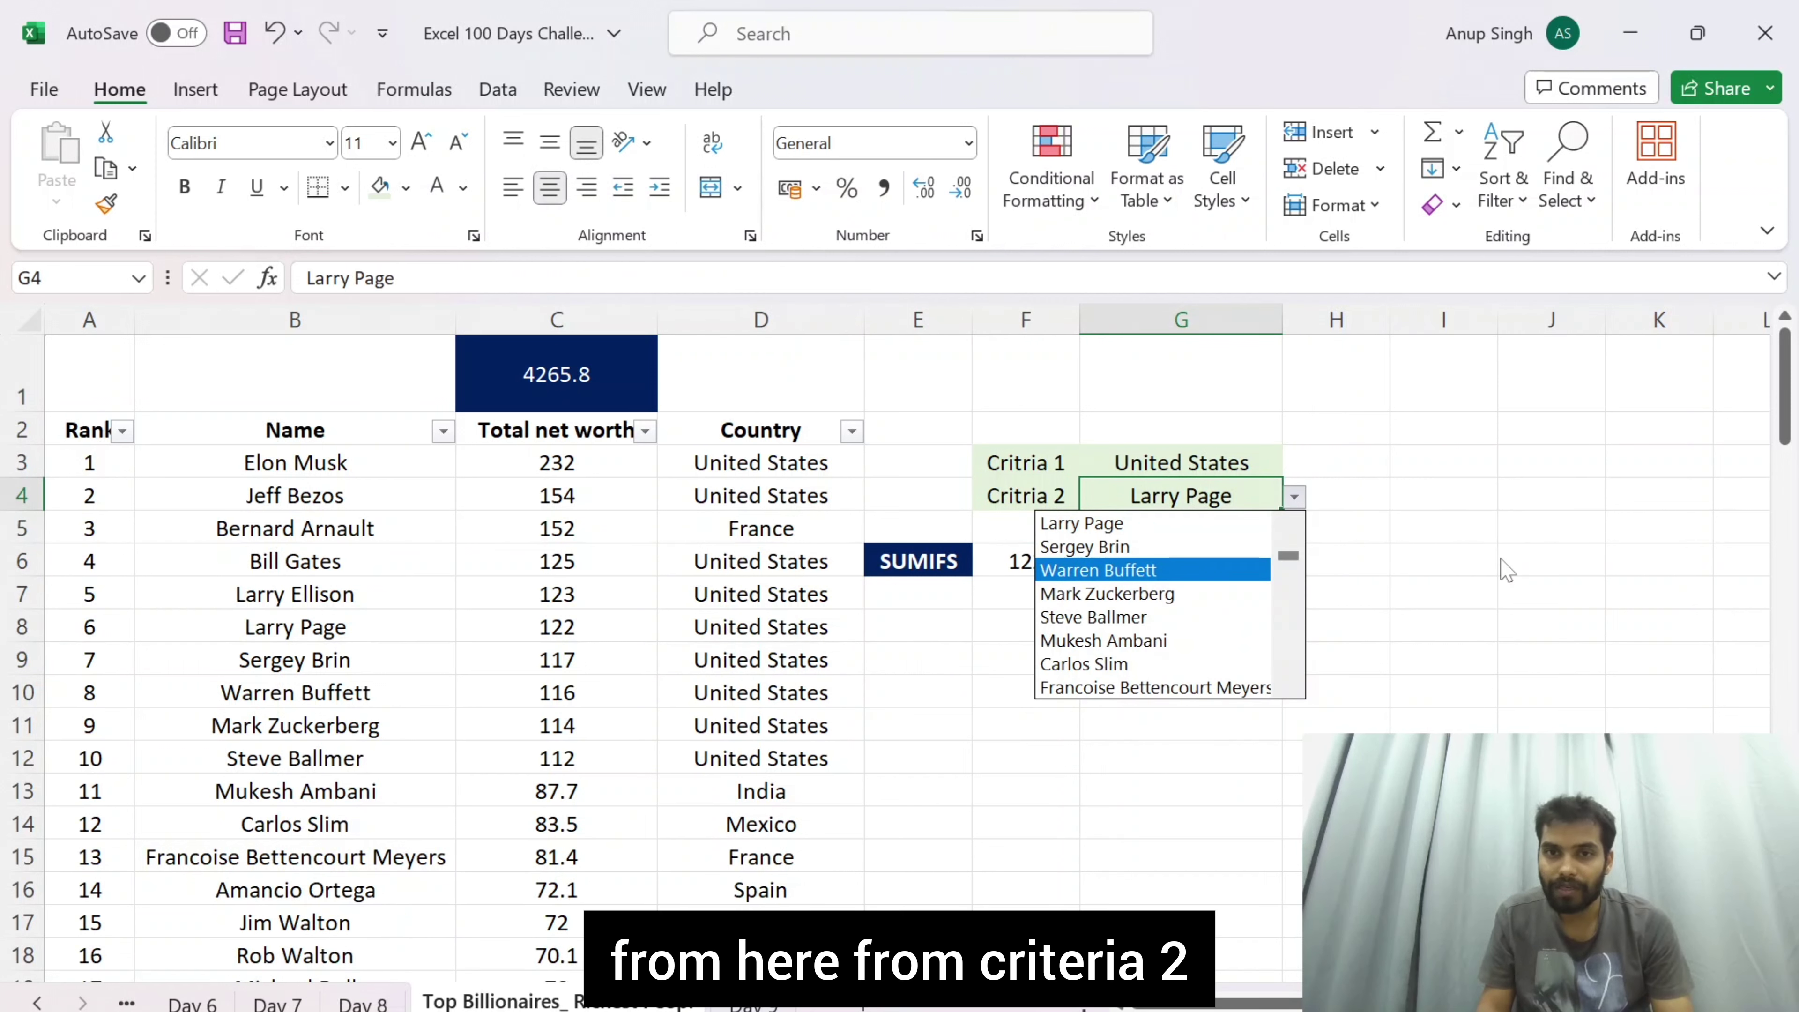
{"action": "key", "text": "Down"}
{"action": "key", "text": "Down"}
{"action": "key", "text": "Down"}
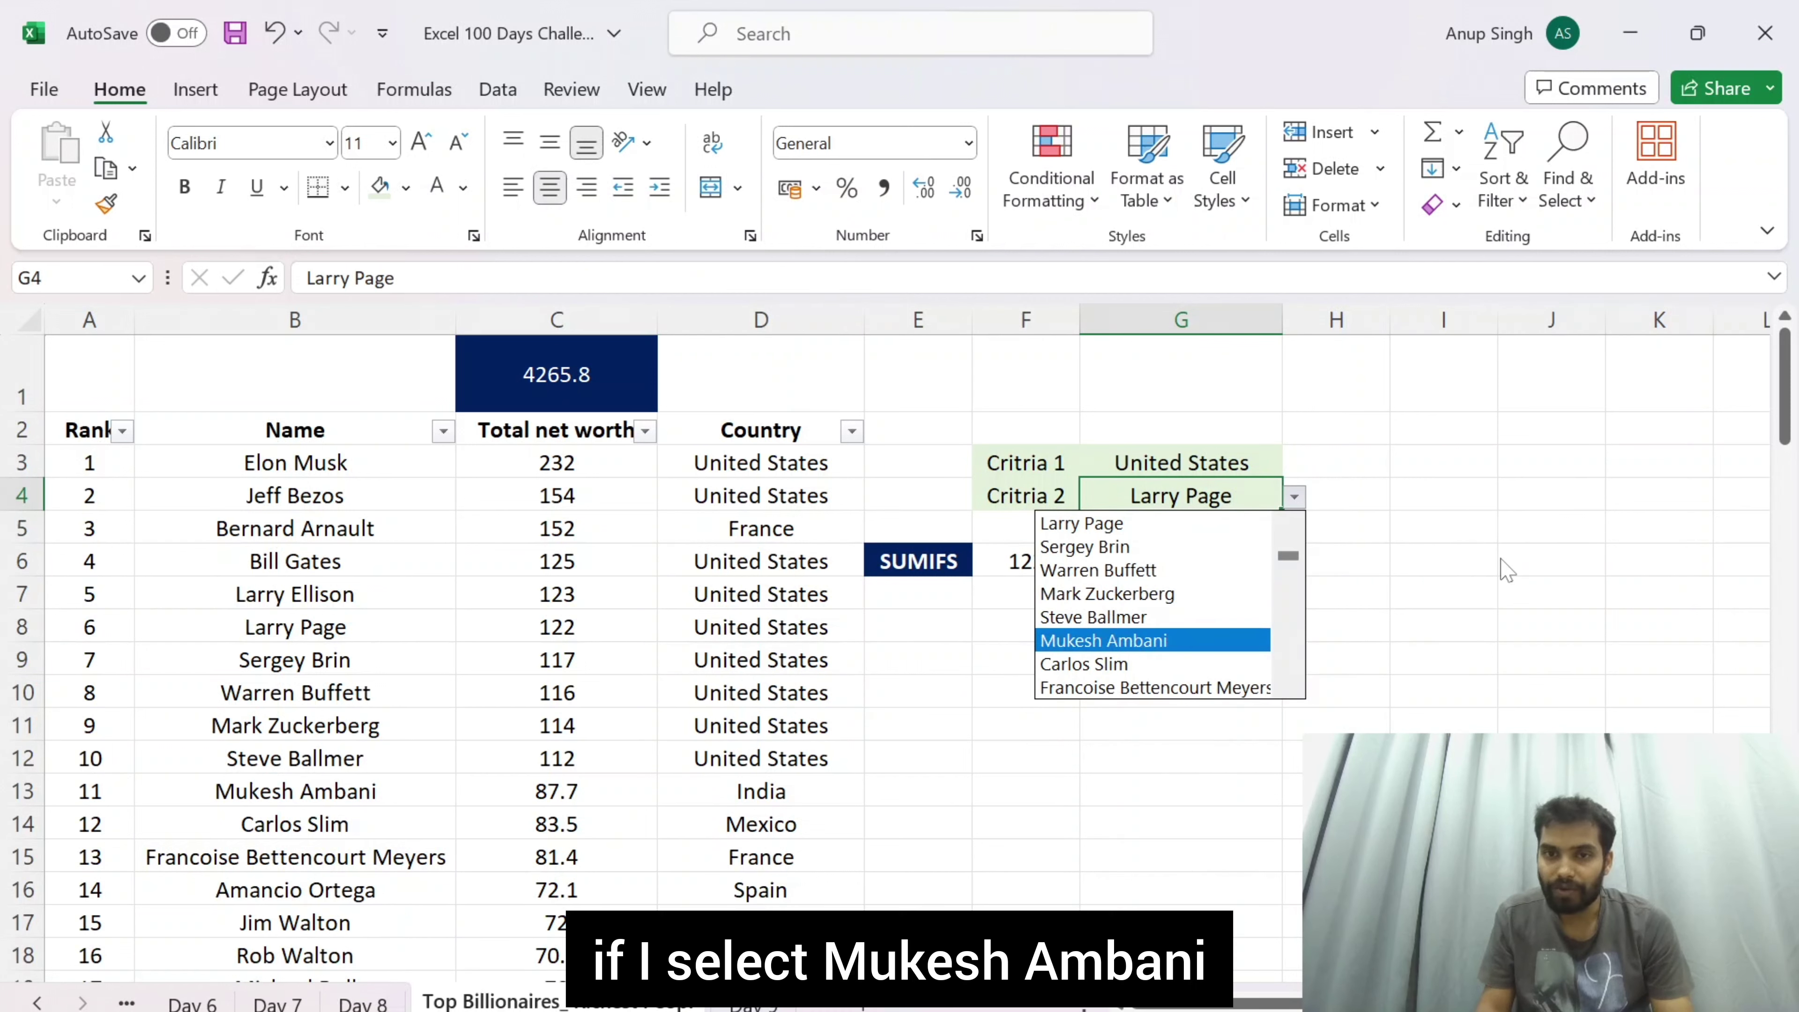
{"action": "key", "text": "Return"}
{"action": "key", "text": "Up"}
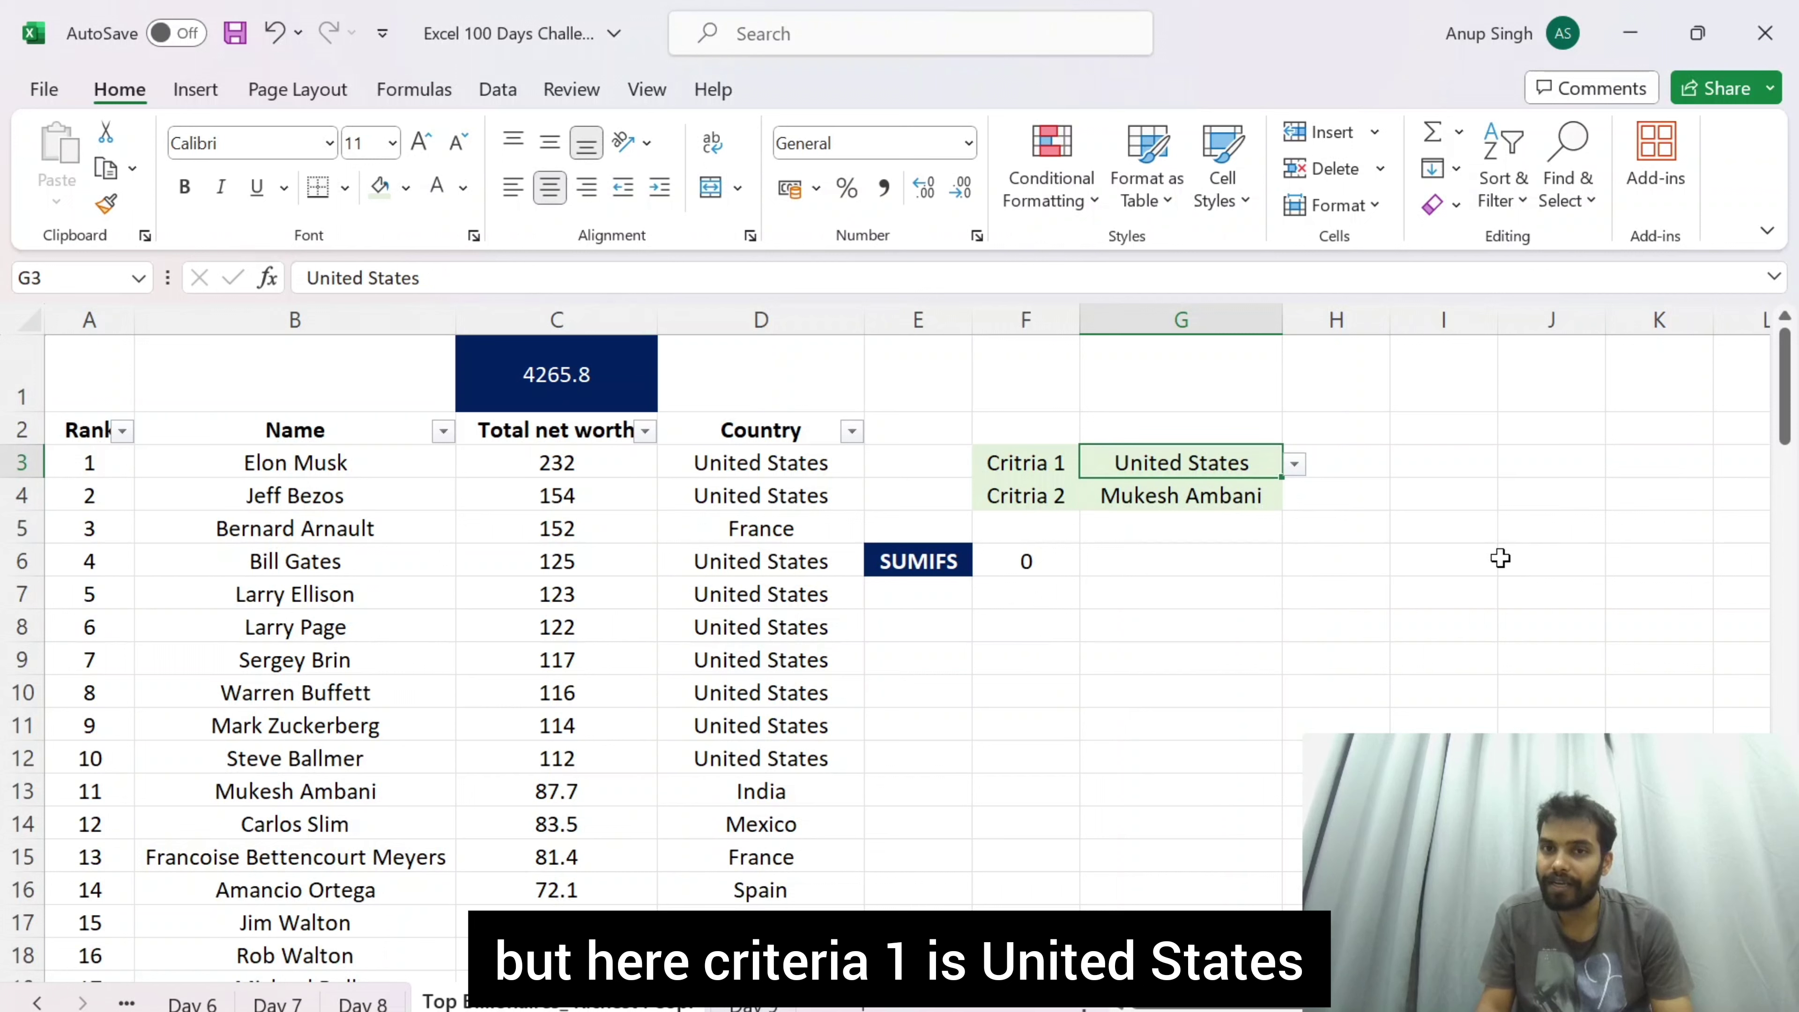